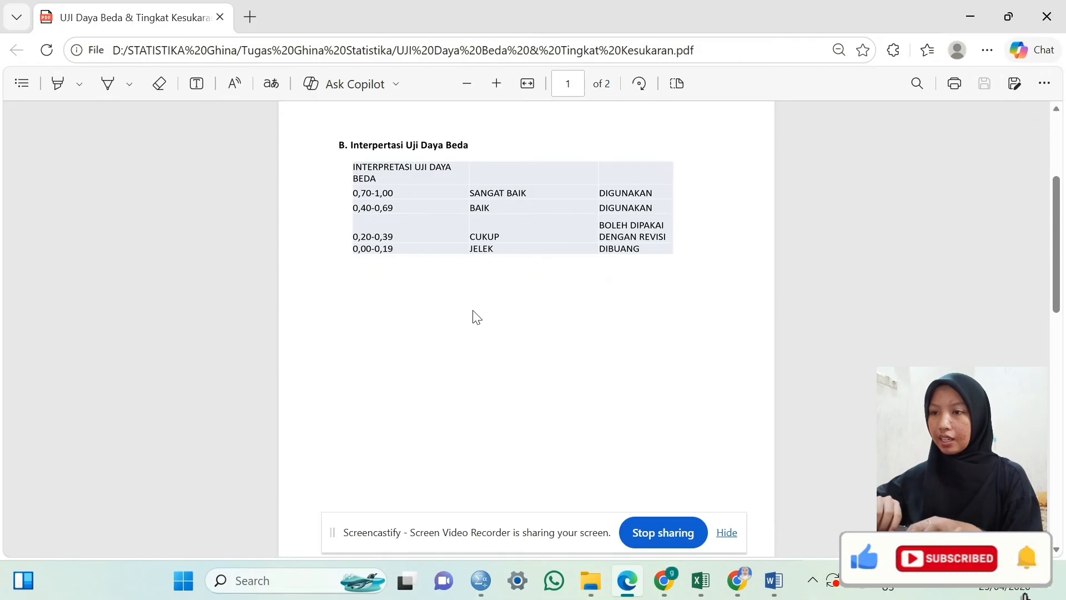
Switch to the Excel workbook and copy all respondents' item scores and total scores in B3:L27.
scroll(472, 311, "down", 8)
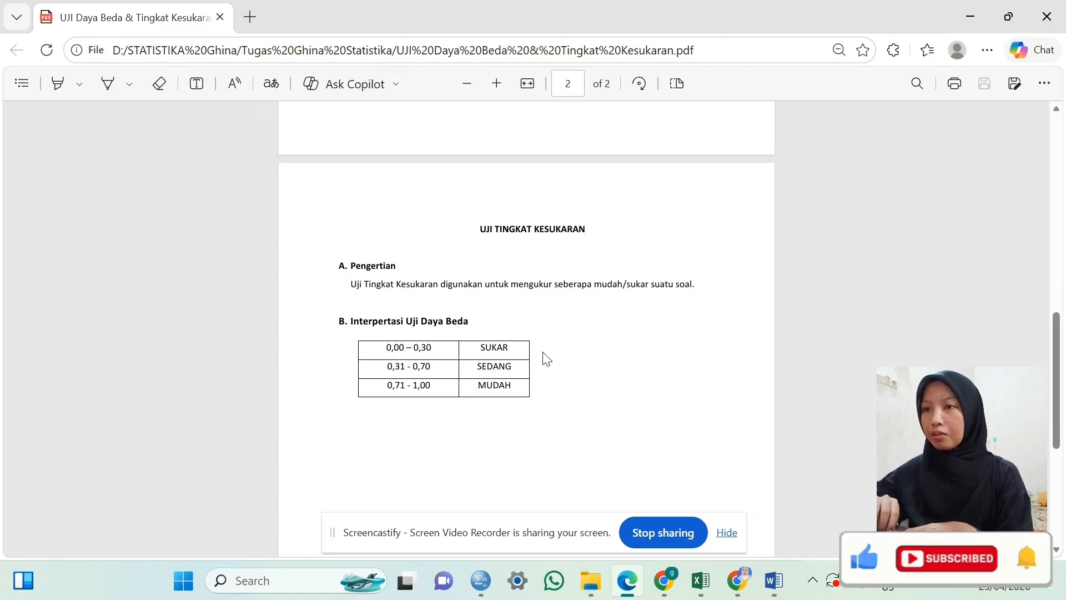
mouse_move(699, 588)
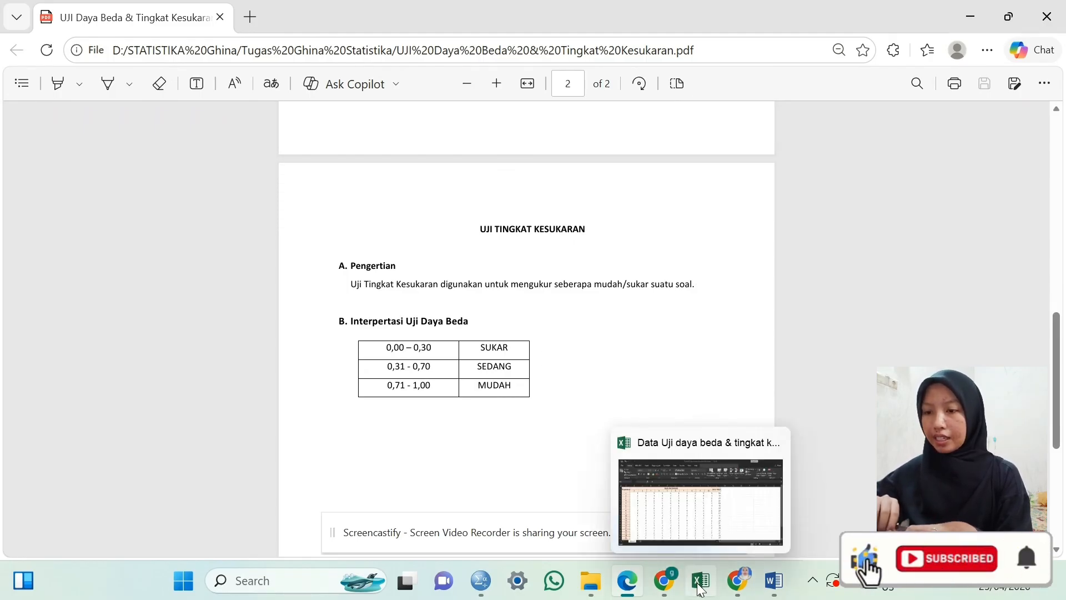
left_click(678, 507)
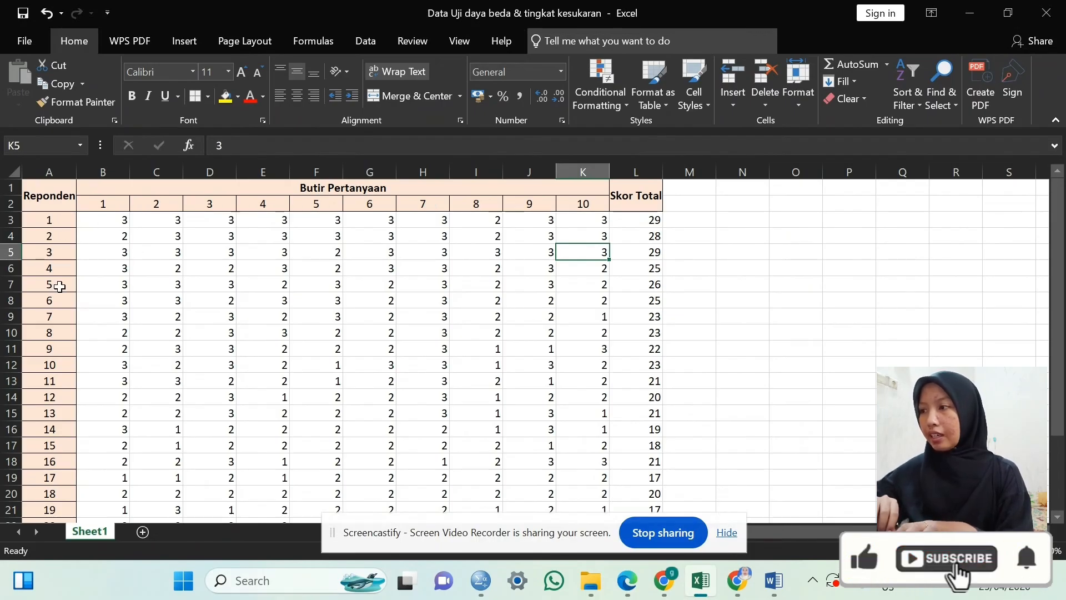
scroll(60, 307, "down", 6)
scroll(60, 307, "down", 4)
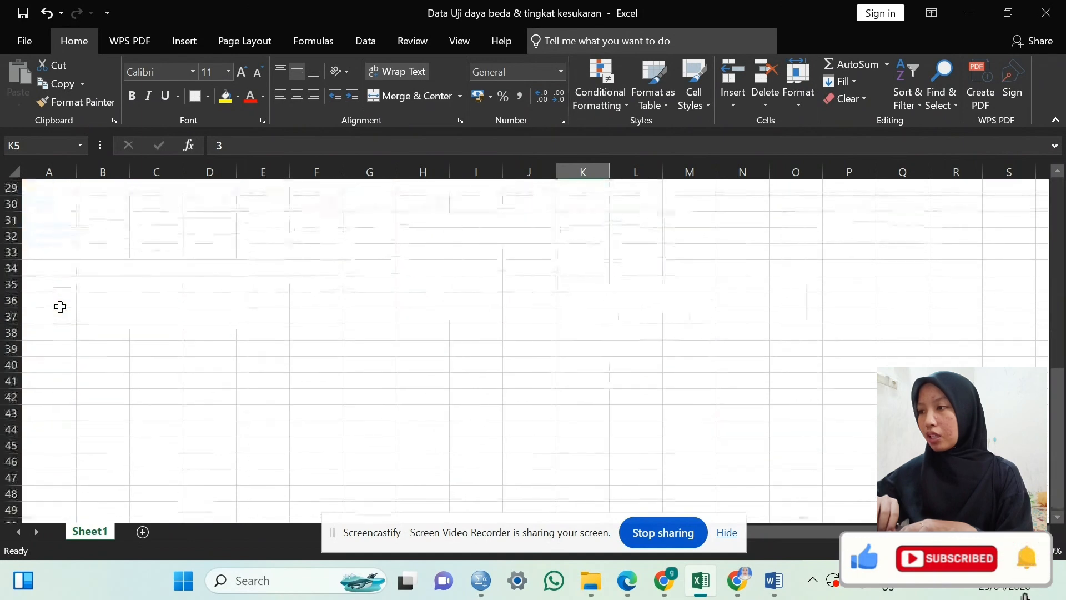
scroll(60, 307, "up", 10)
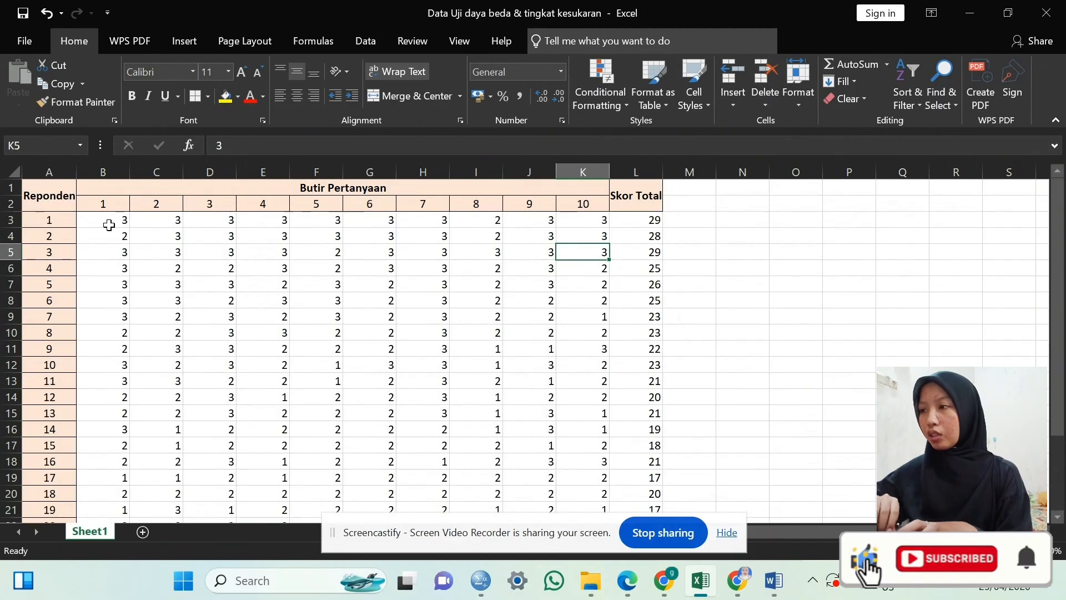
left_click_drag(107, 223, 640, 491)
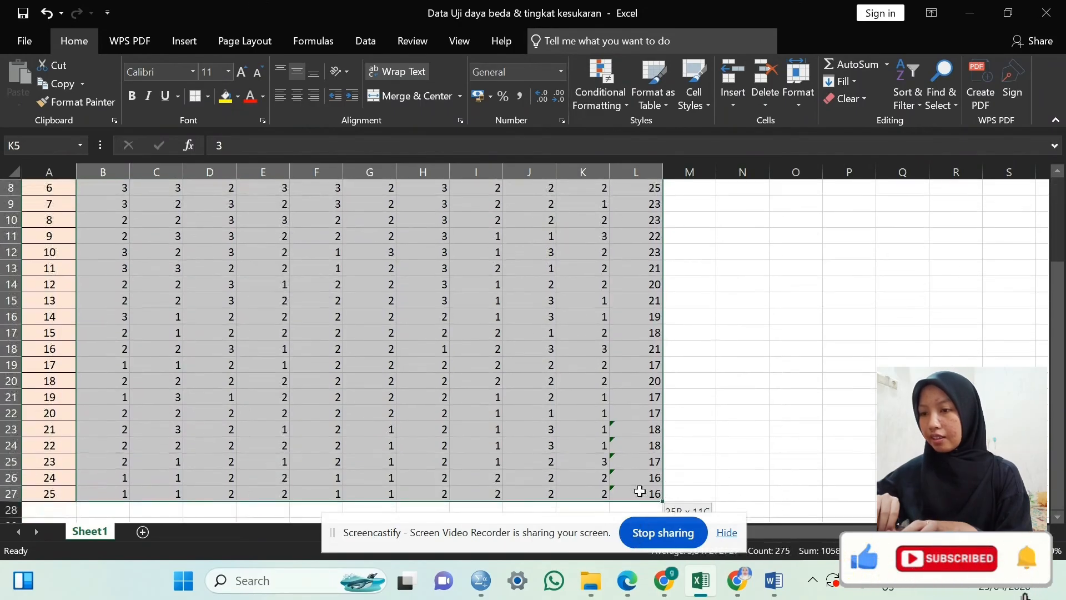
key("ctrl+c")
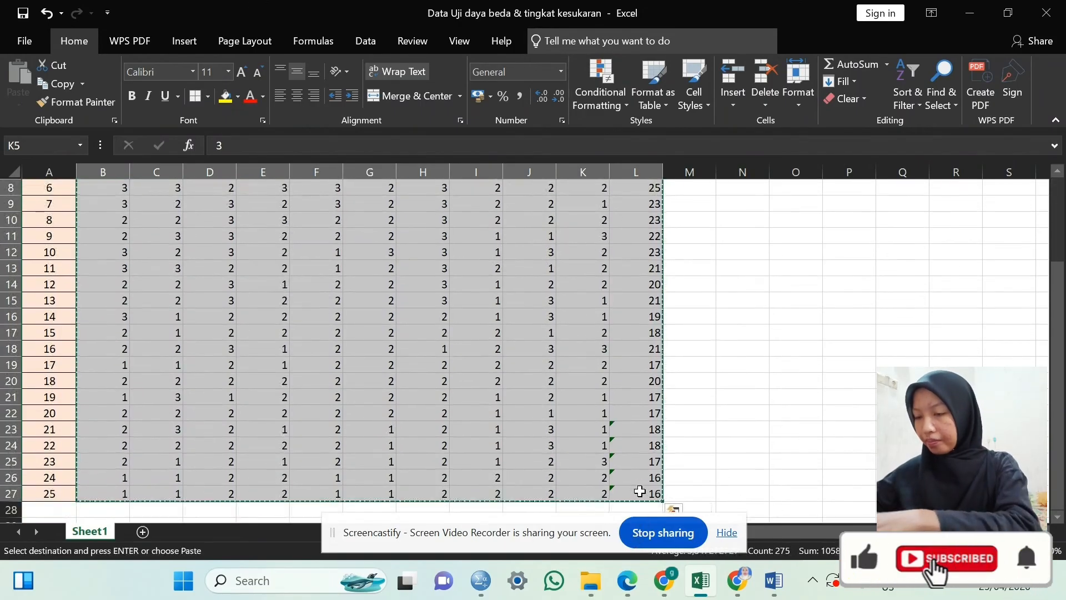
Switch to the empty SPSS dataset and paste the copied scores starting at row 1 of the first variable column.
mouse_move(489, 582)
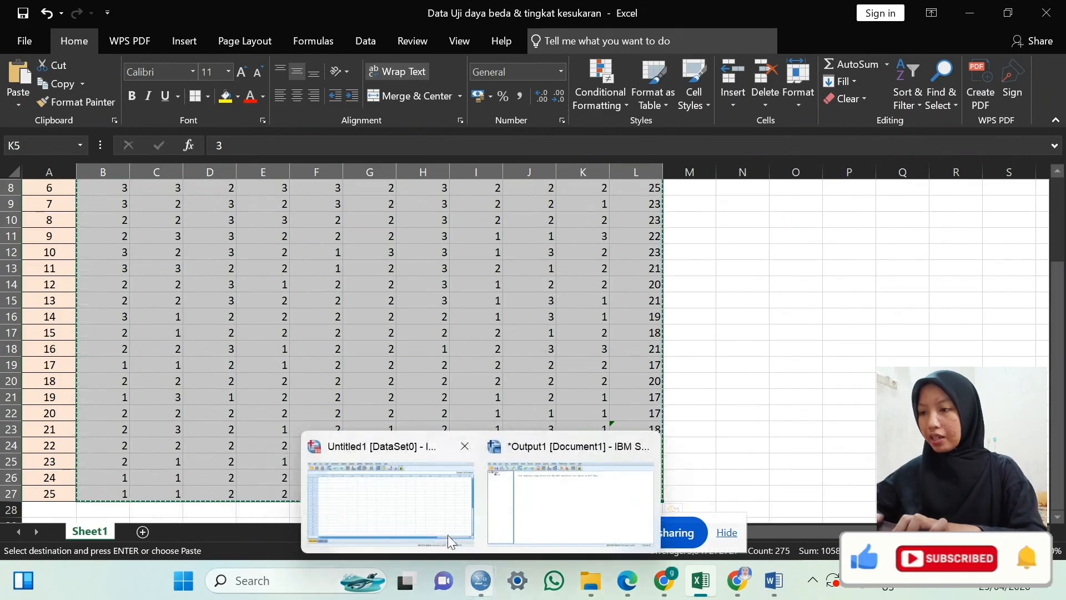
left_click(422, 512)
left_click(100, 128)
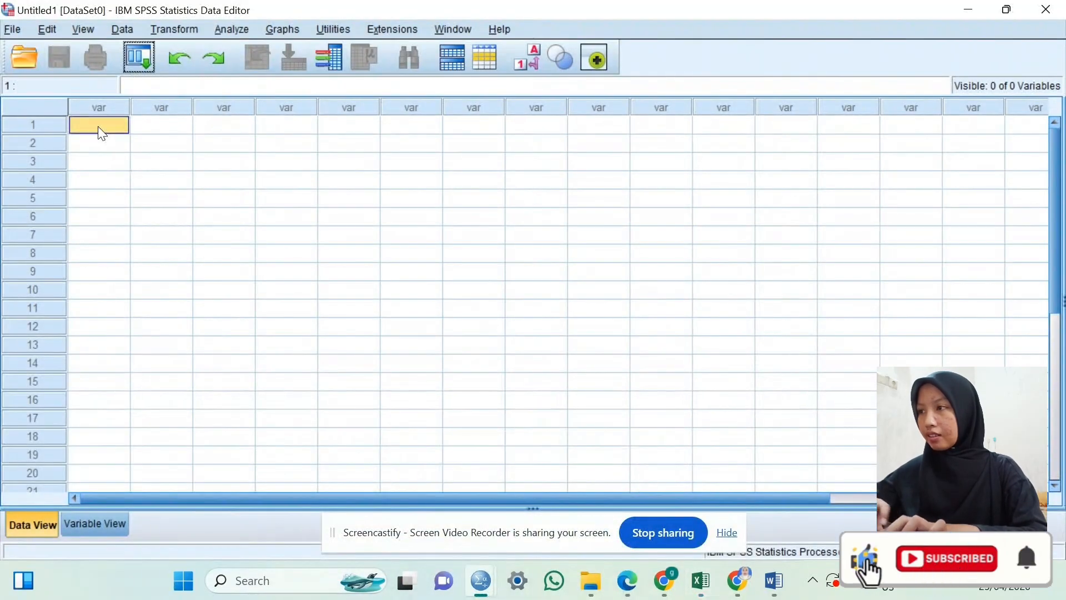
key("ctrl+v")
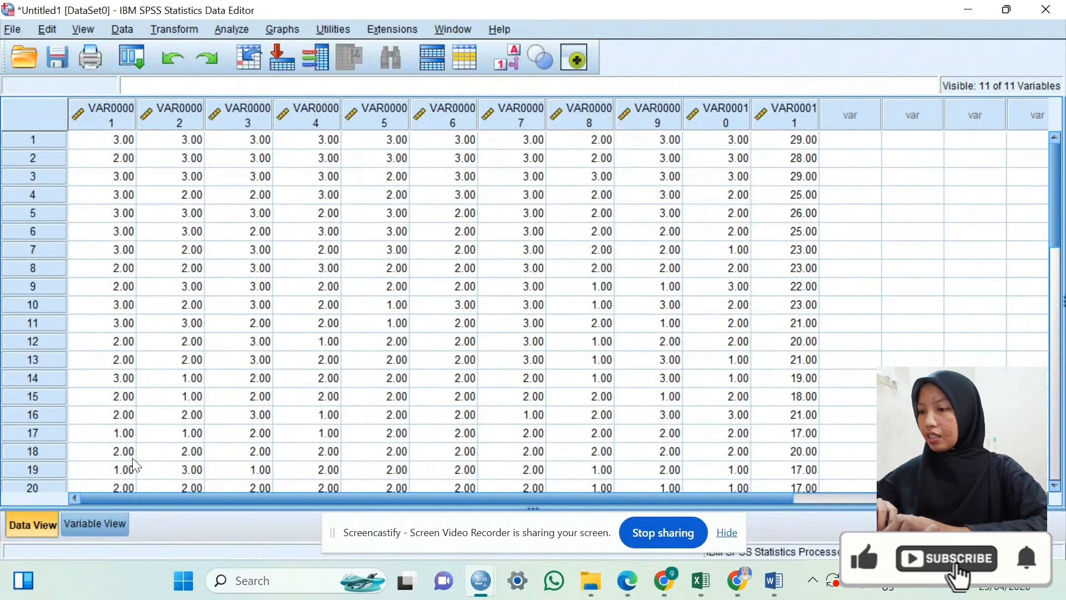
Replace VAR000 with Item in all variable names using Find and Replace on the Name column.
left_click(103, 524)
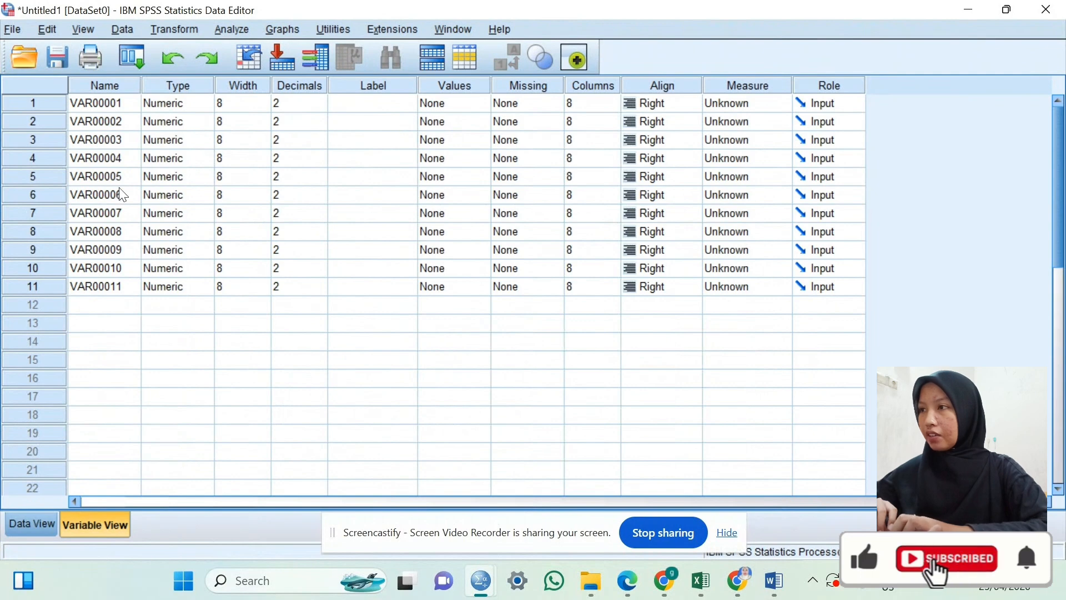
left_click(102, 85)
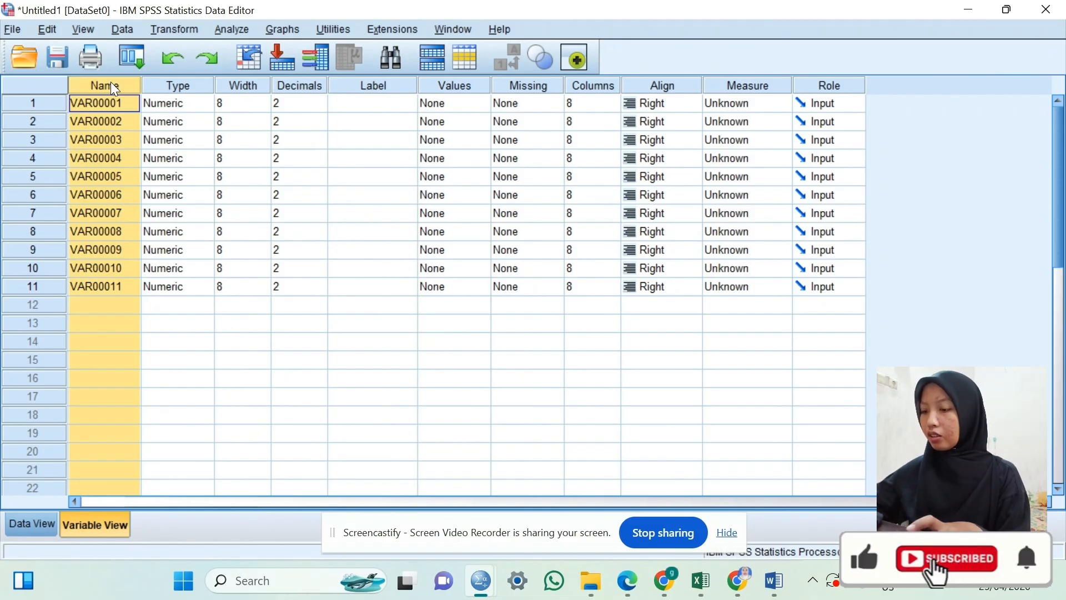
key("ctrl+f")
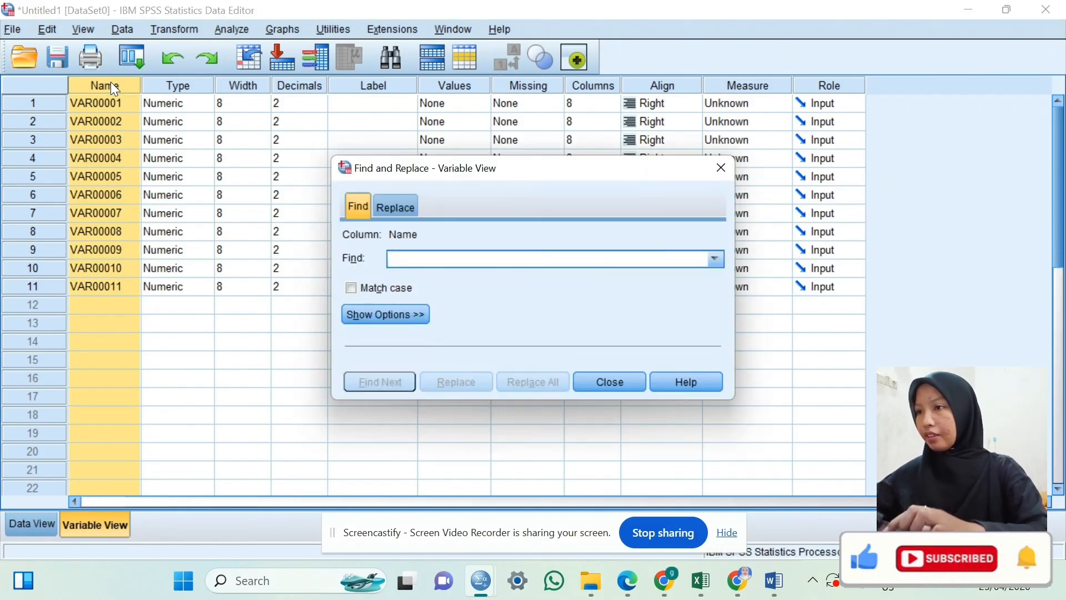
left_click(402, 200)
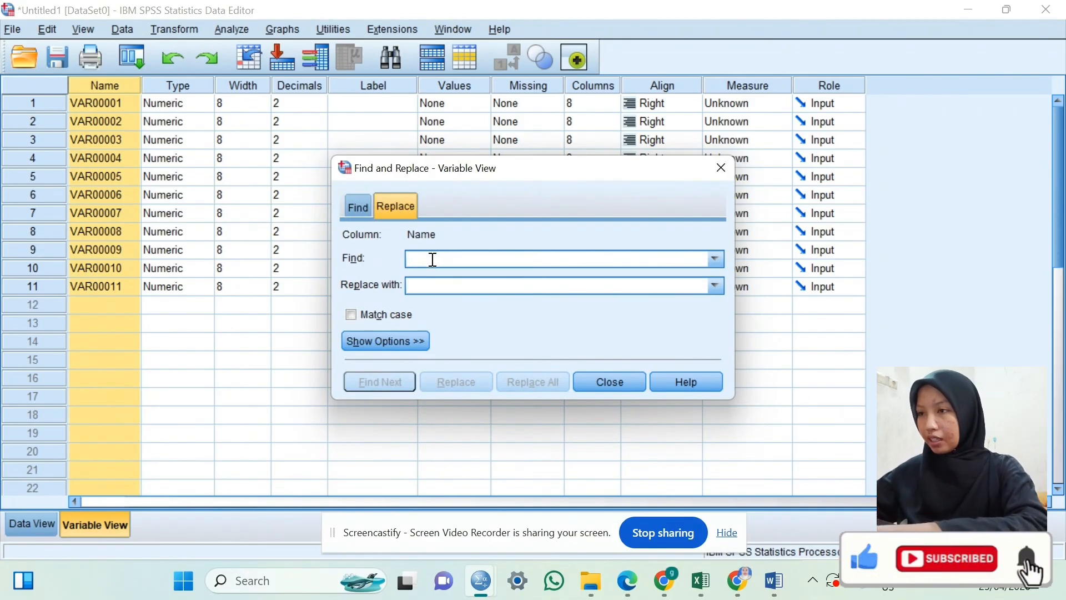
type("v")
key("BackSpace")
type("VAR000")
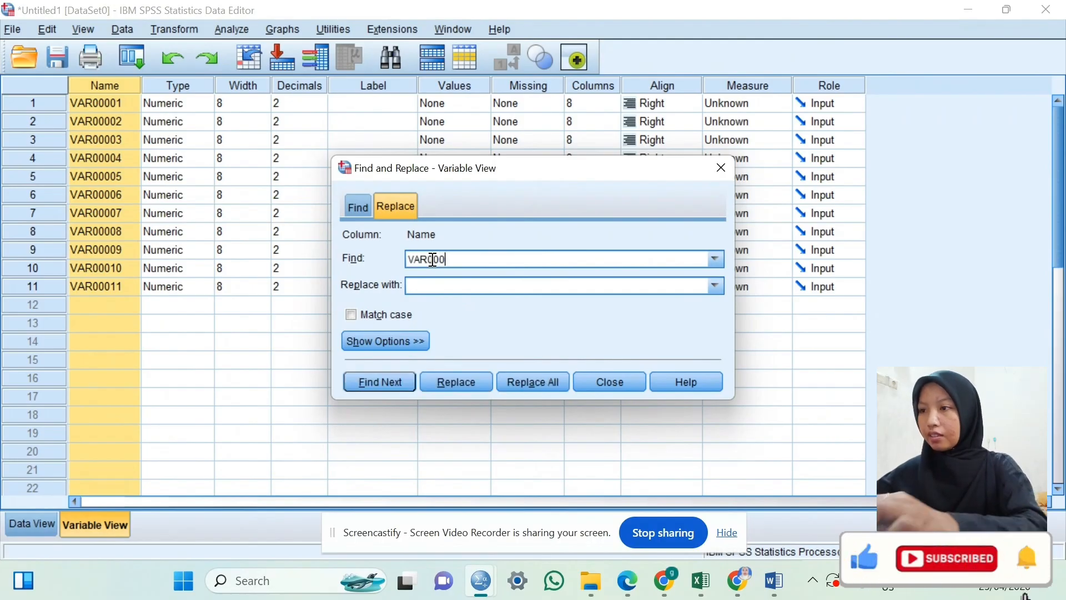
left_click(432, 286)
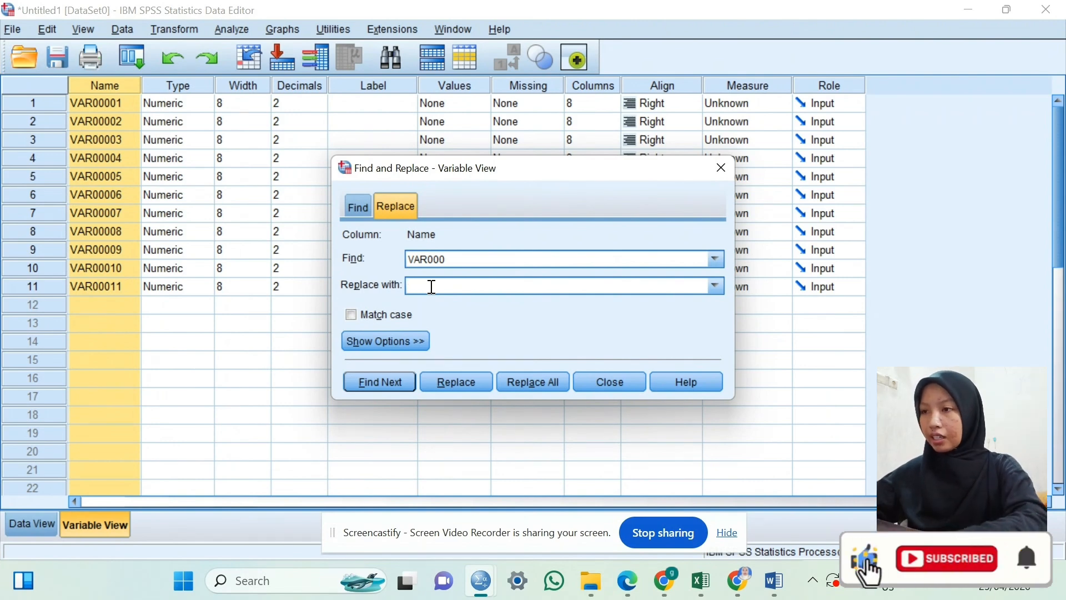
type("I")
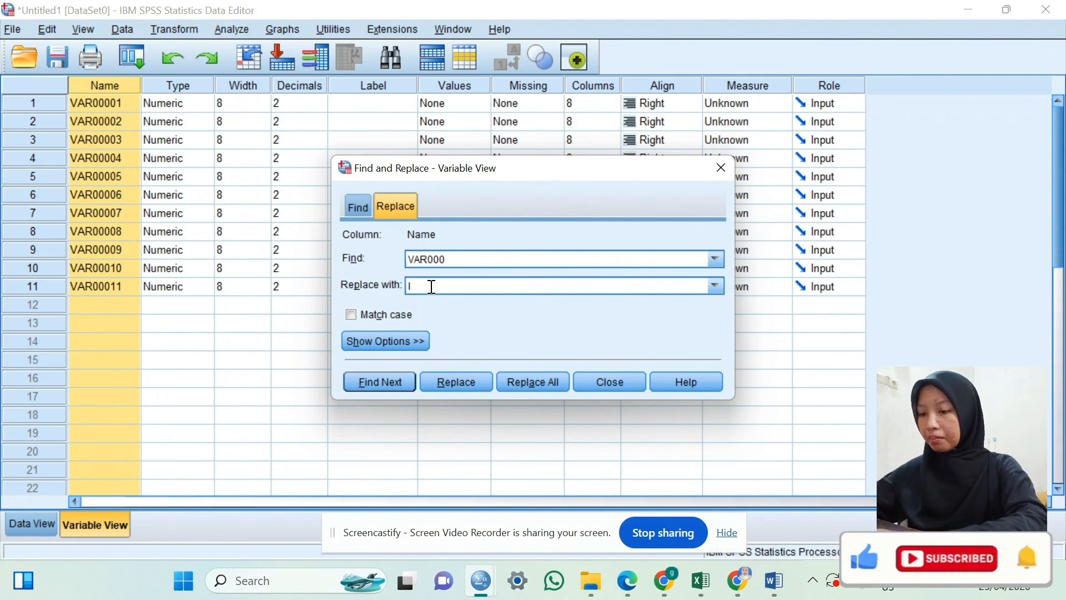
type("tem")
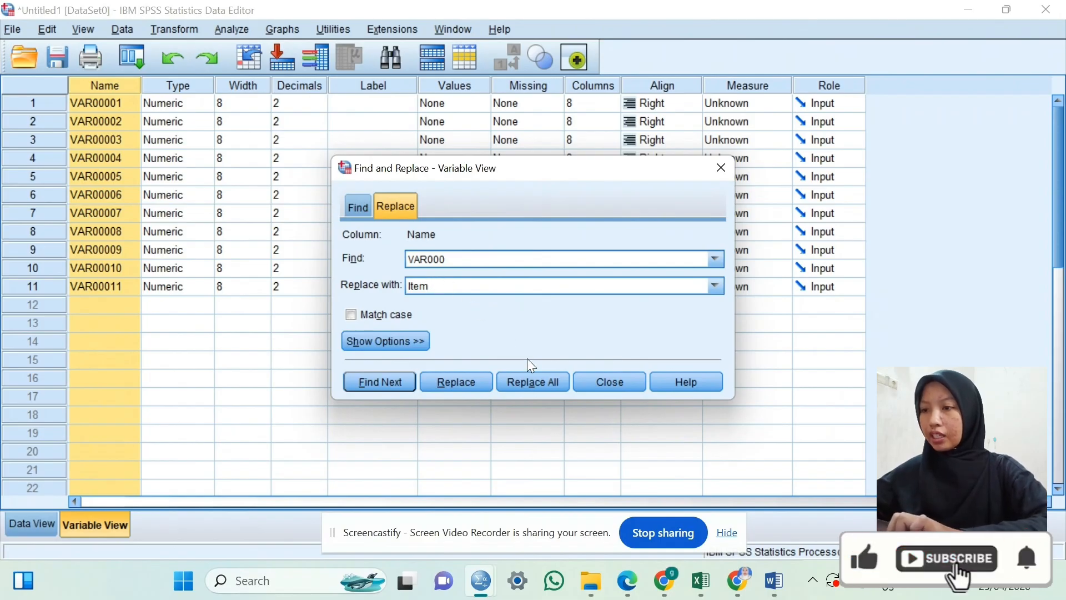
left_click(530, 376)
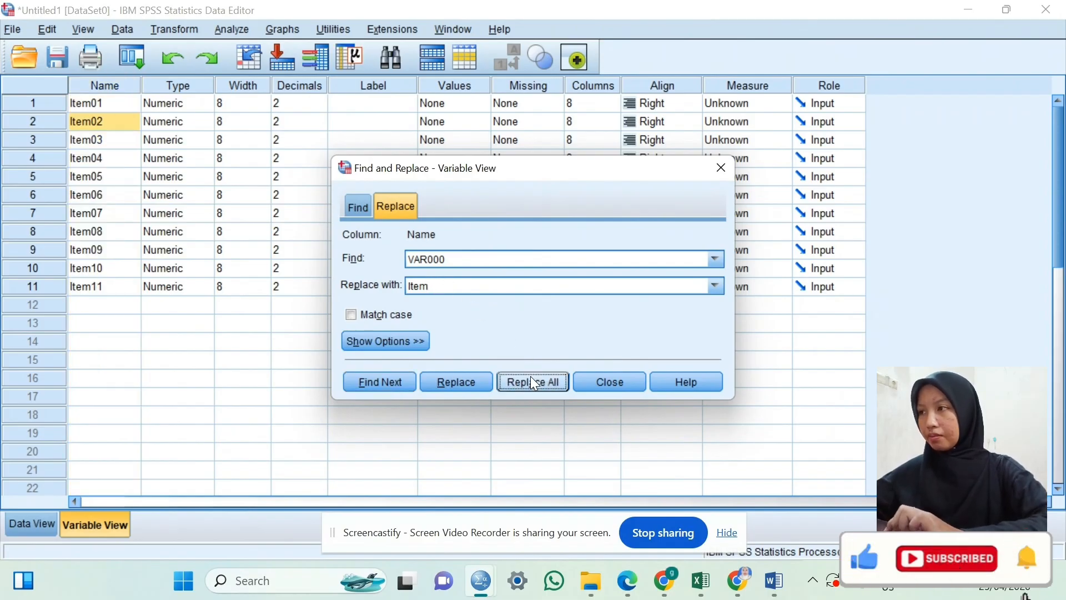
left_click(721, 168)
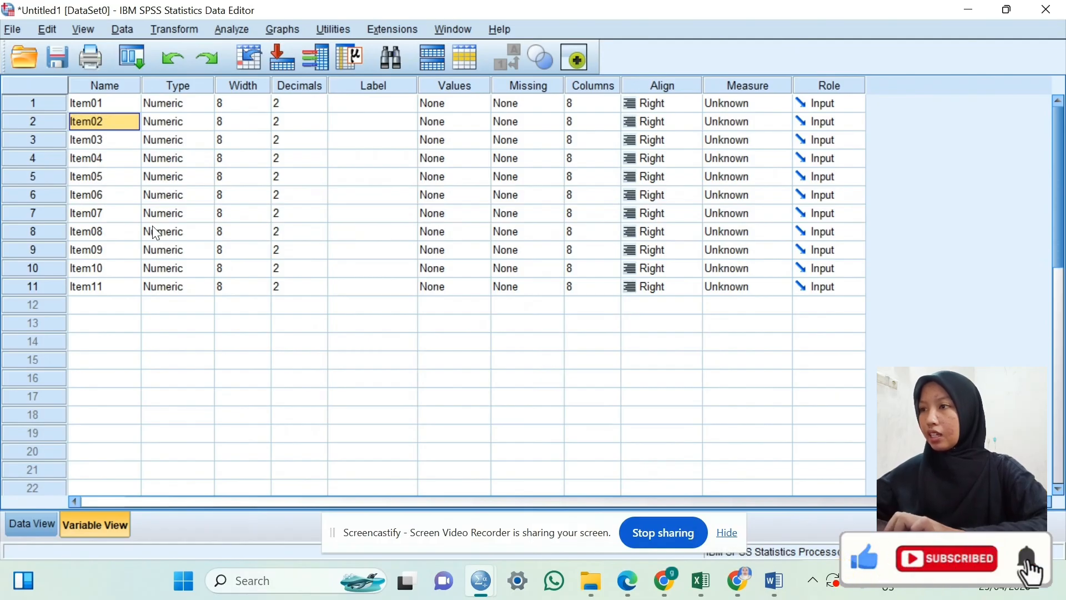
Set the decimals to 0 for the variables Item01 through Item05.
left_click(301, 103)
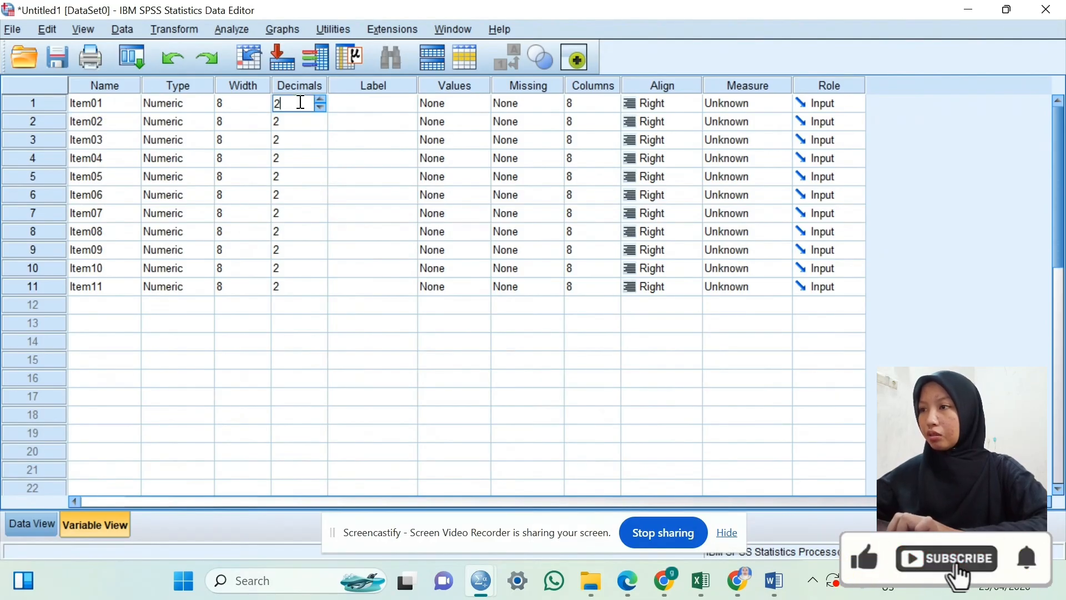
key("BackSpace")
type("0")
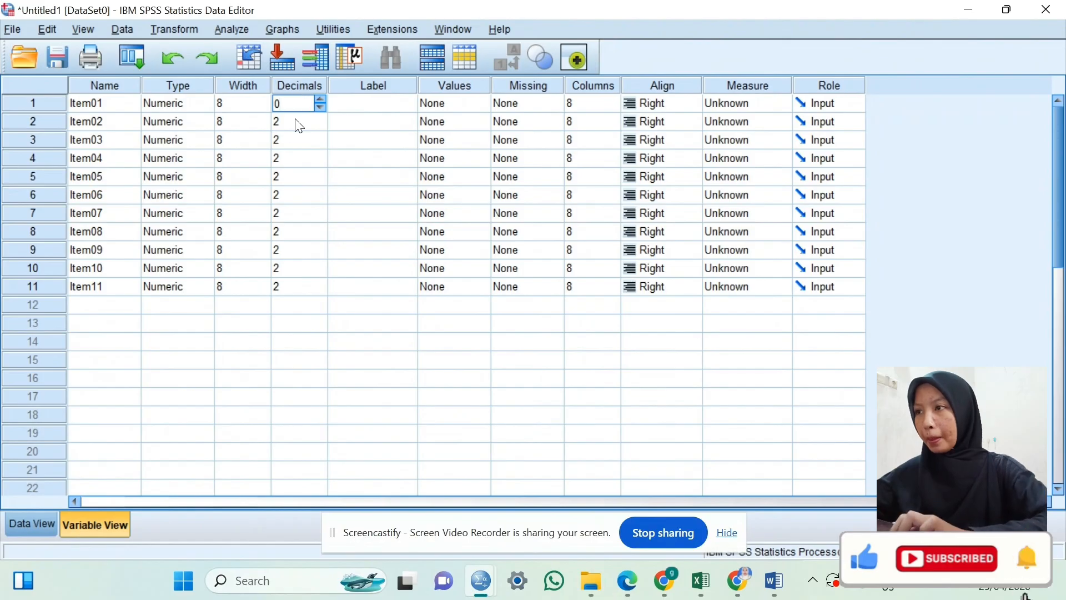
left_click(297, 120)
key("BackSpace")
type("0")
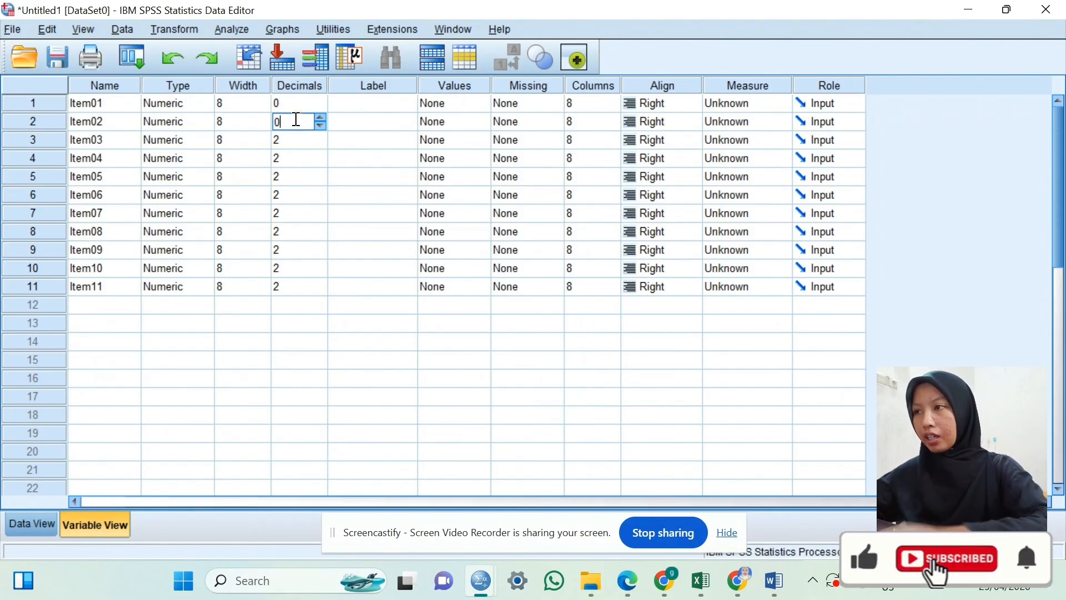
left_click(296, 139)
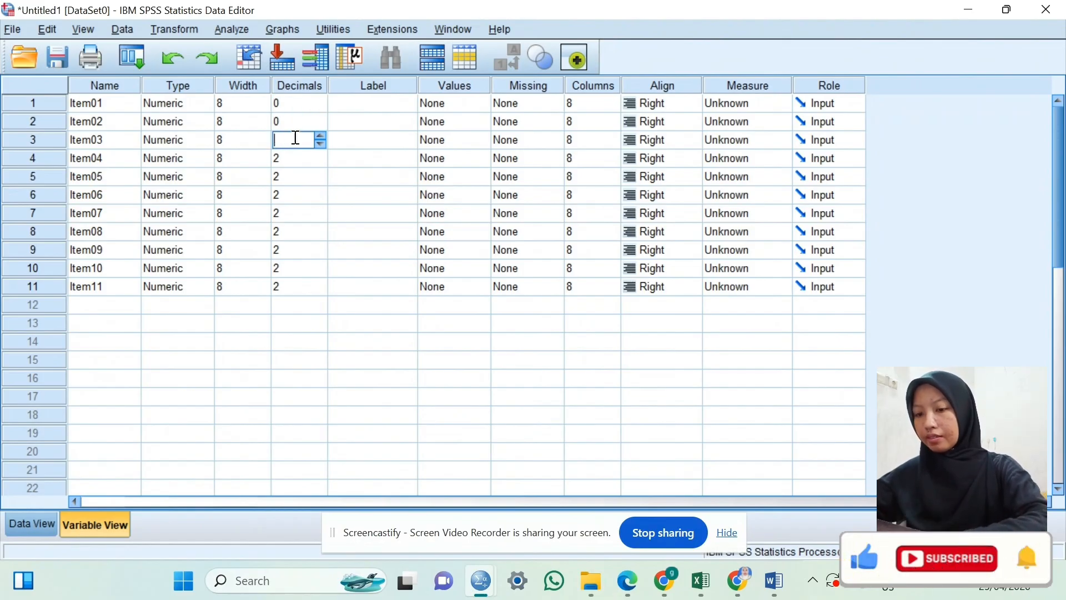
left_click(296, 159)
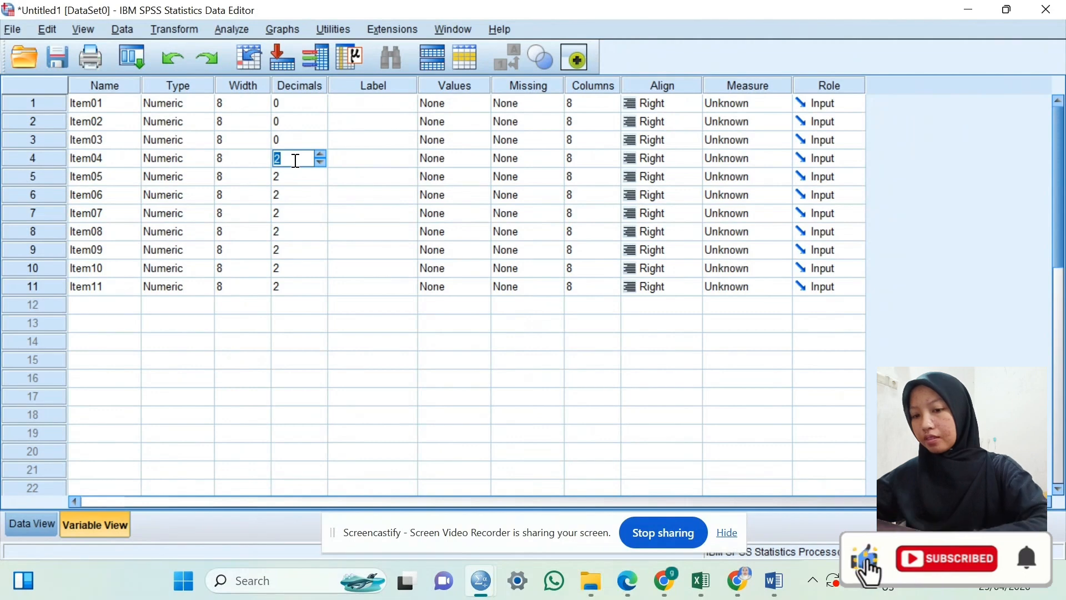
type("0")
left_click(296, 176)
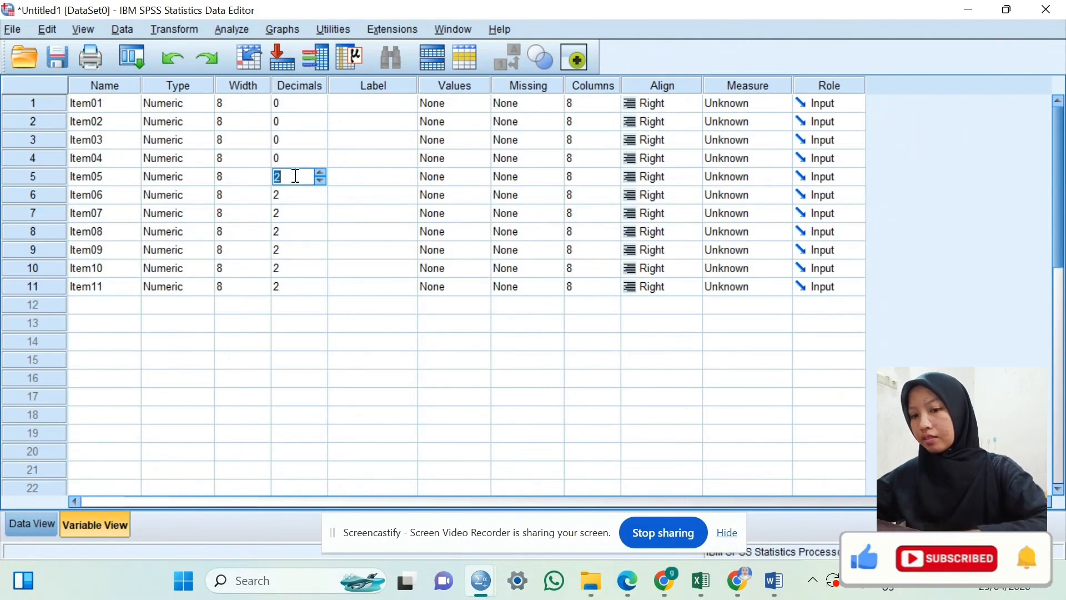
Set the decimals to 0 for the remaining variables Item06 through Item11.
left_click(297, 194)
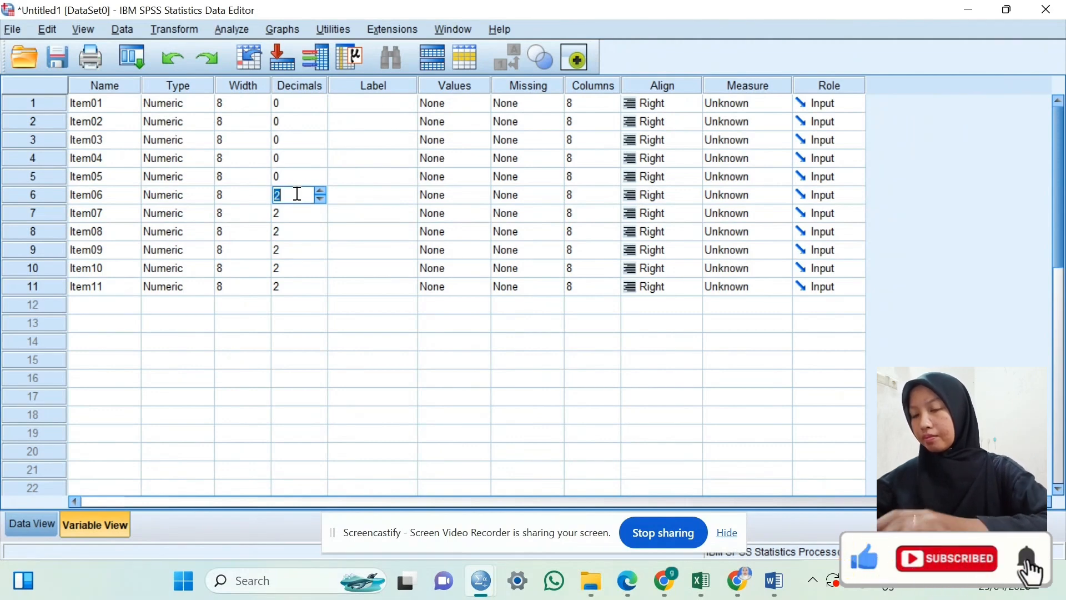
left_click(297, 209)
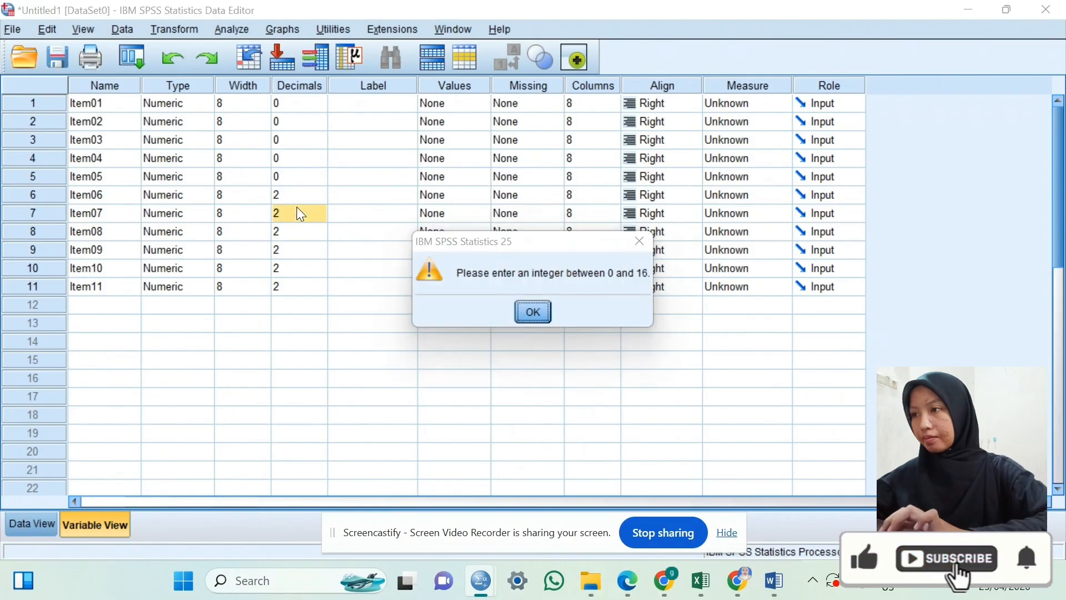
left_click(639, 240)
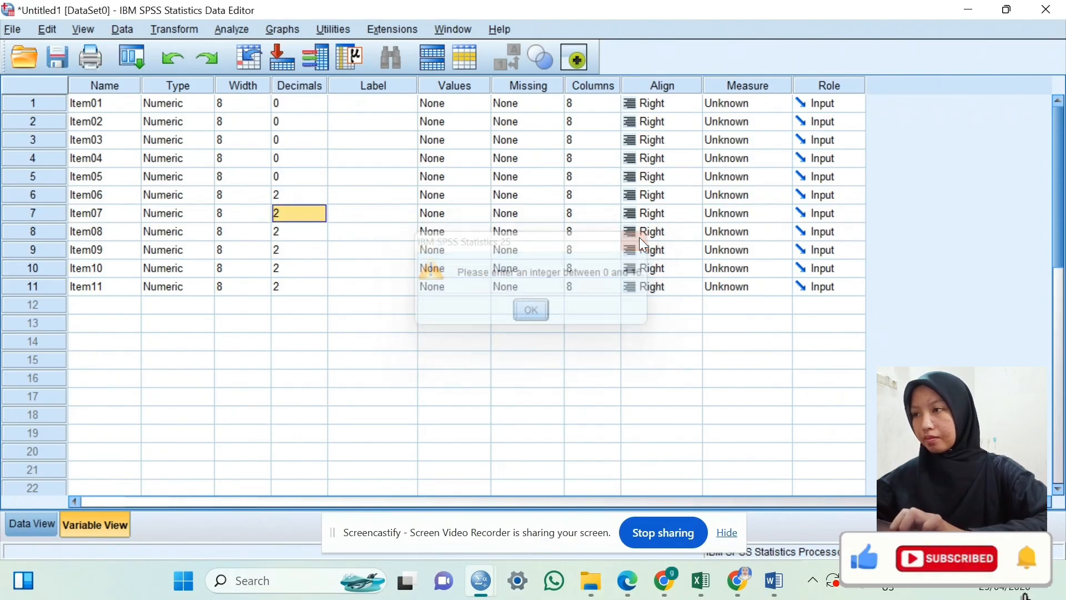
left_click(309, 197)
key("BackSpace")
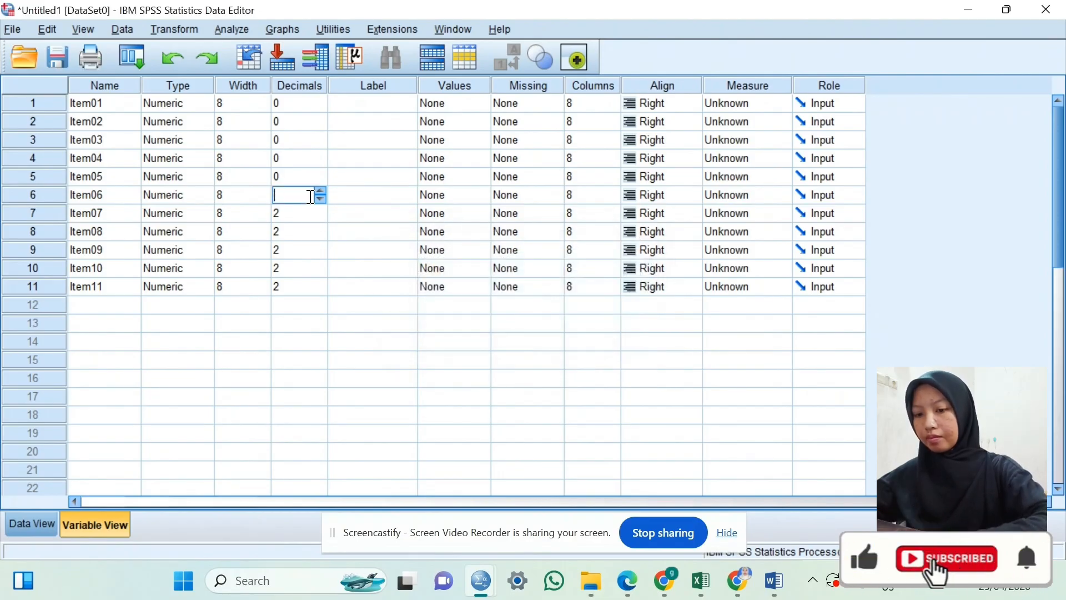
left_click(308, 211)
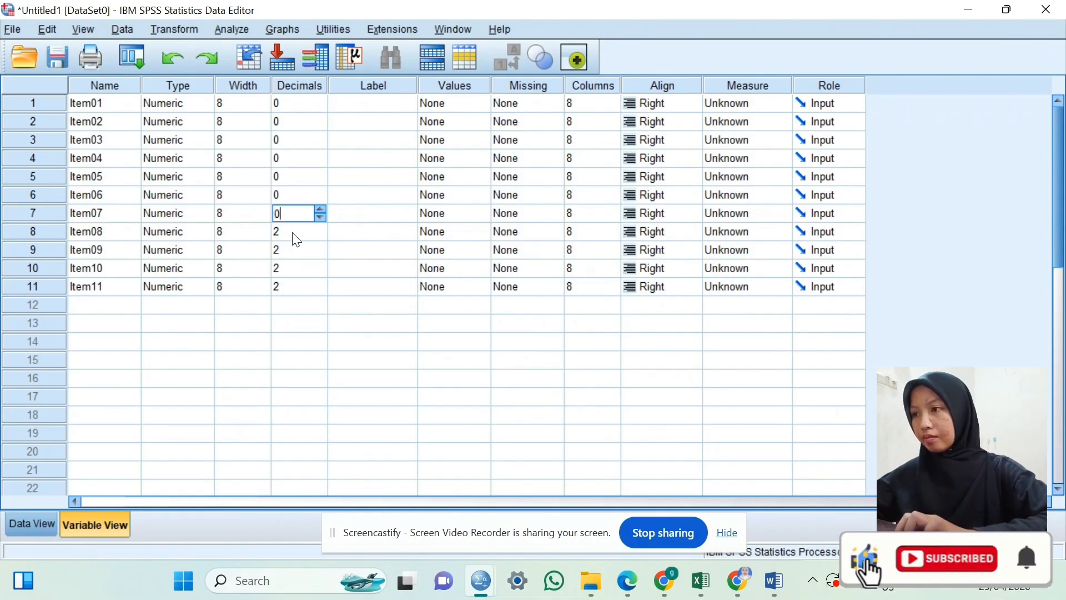
left_click(294, 232)
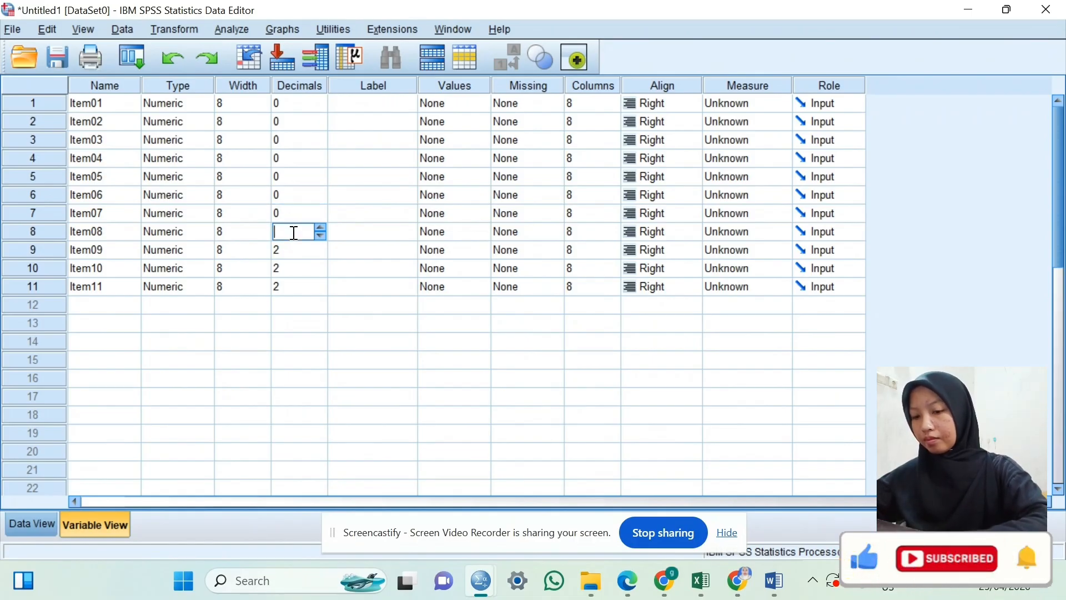
left_click(293, 249)
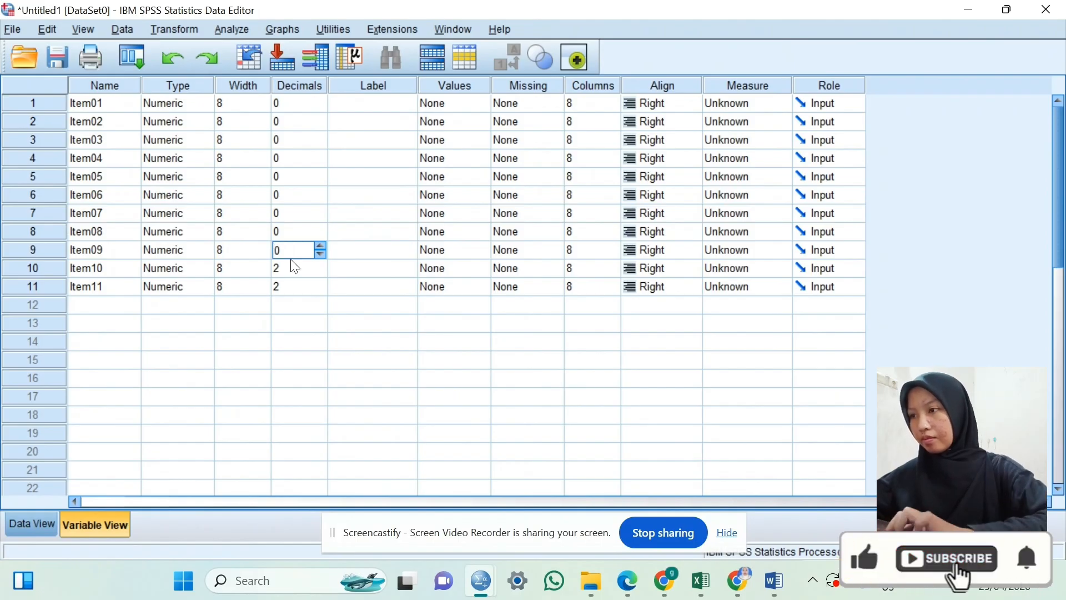
left_click(293, 268)
key("BackSpace")
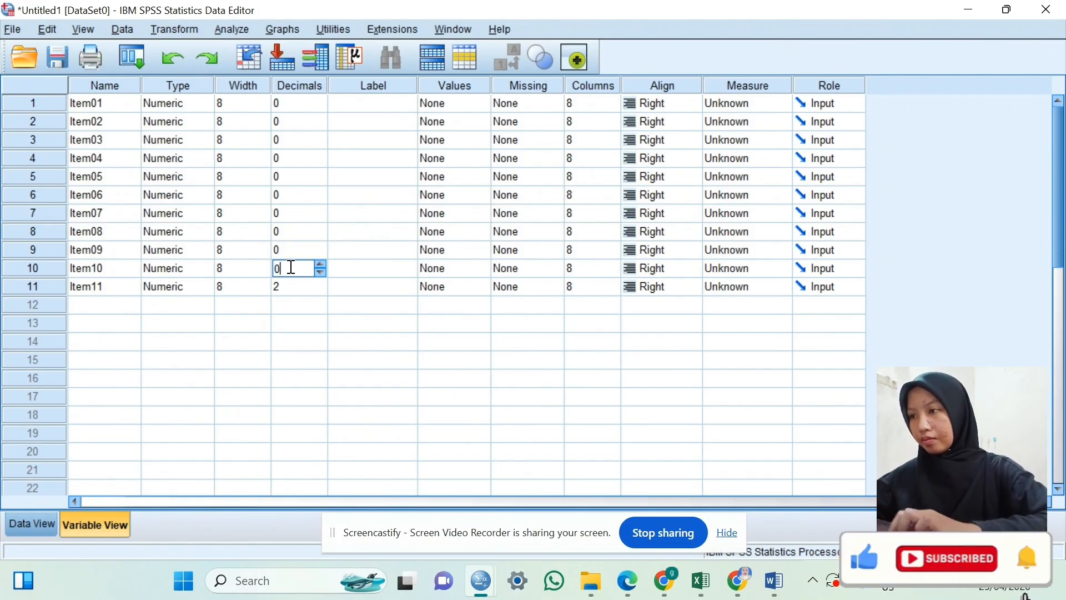
left_click(295, 286)
type("0")
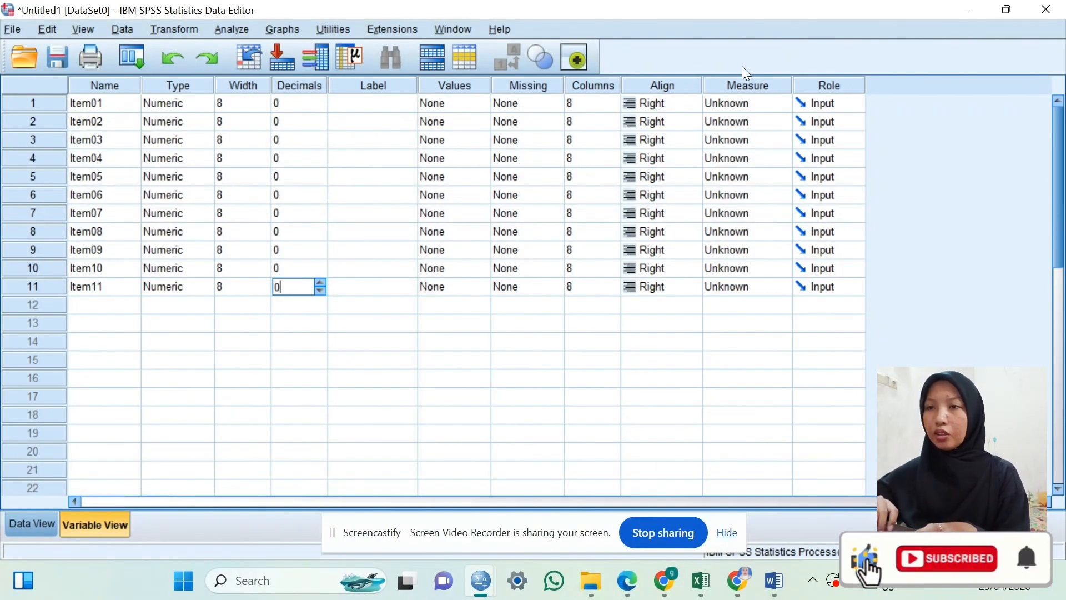
Set the measurement level to Scale for the variables Item01 through Item06.
left_click(734, 97)
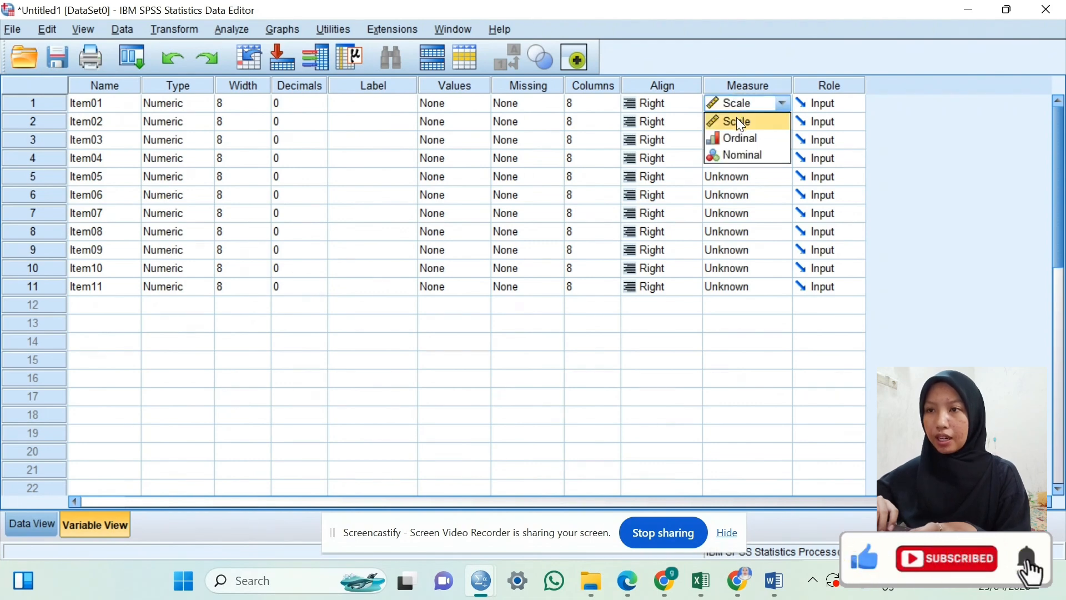
left_click(737, 120)
left_click(737, 121)
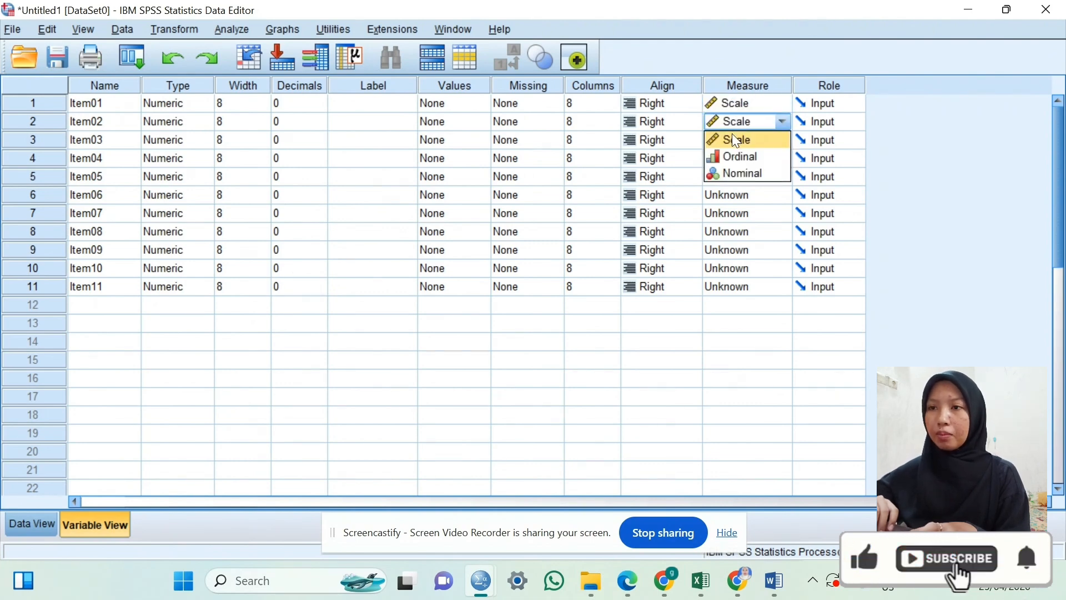
left_click(731, 136)
left_click(731, 139)
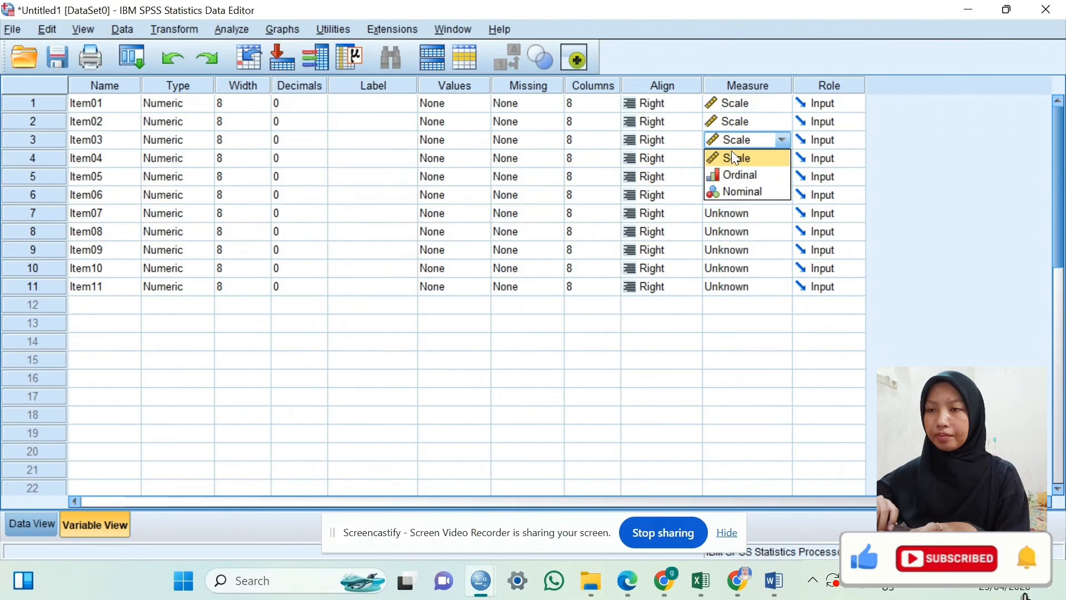
left_click(731, 152)
left_click(732, 152)
left_click(731, 171)
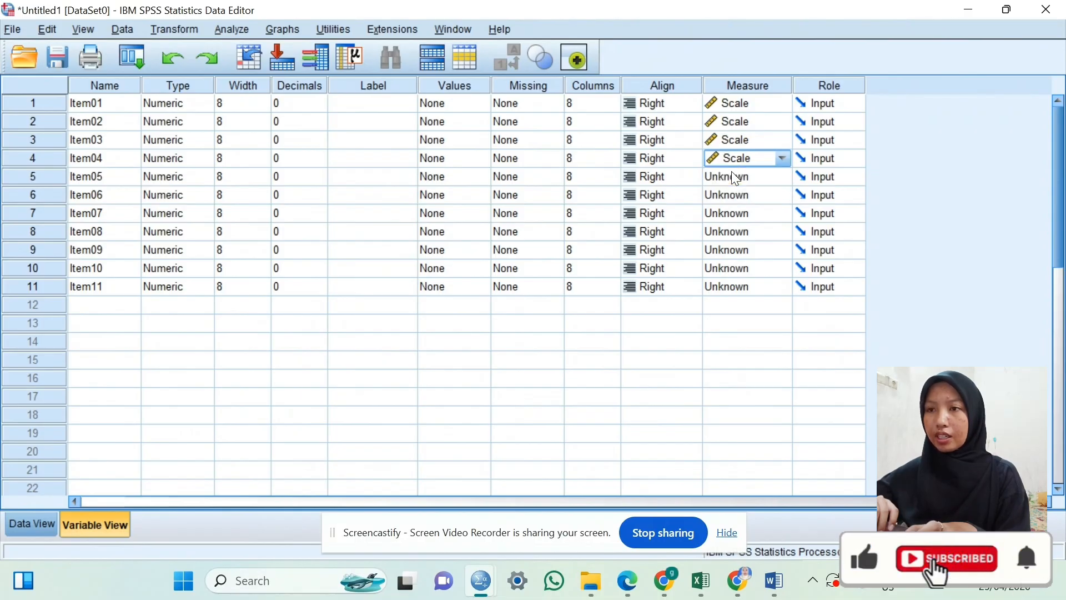
left_click(731, 171)
left_click(736, 195)
left_click(737, 194)
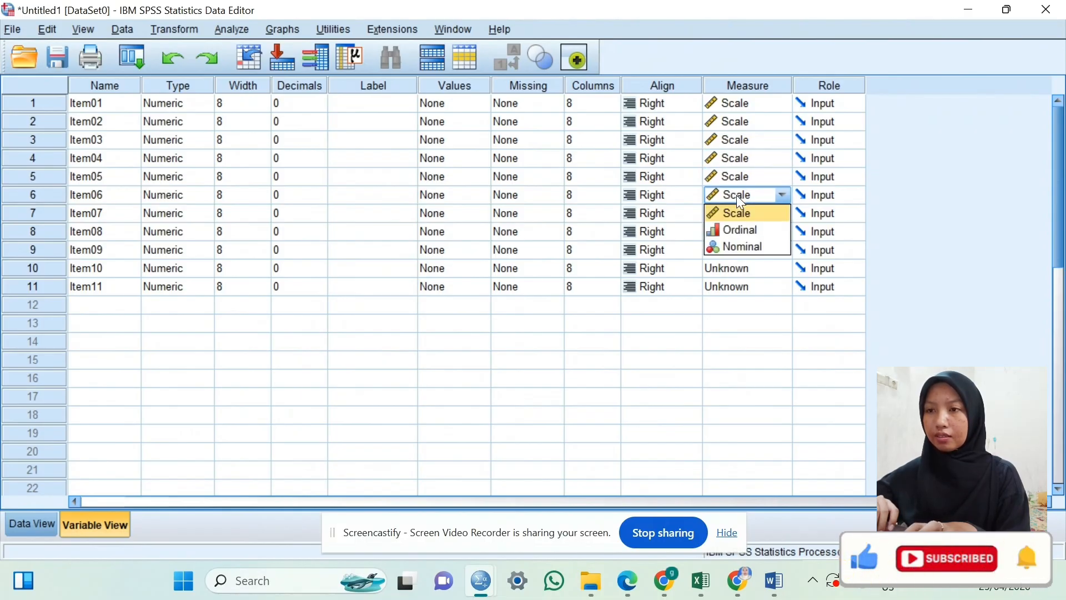
left_click(734, 220)
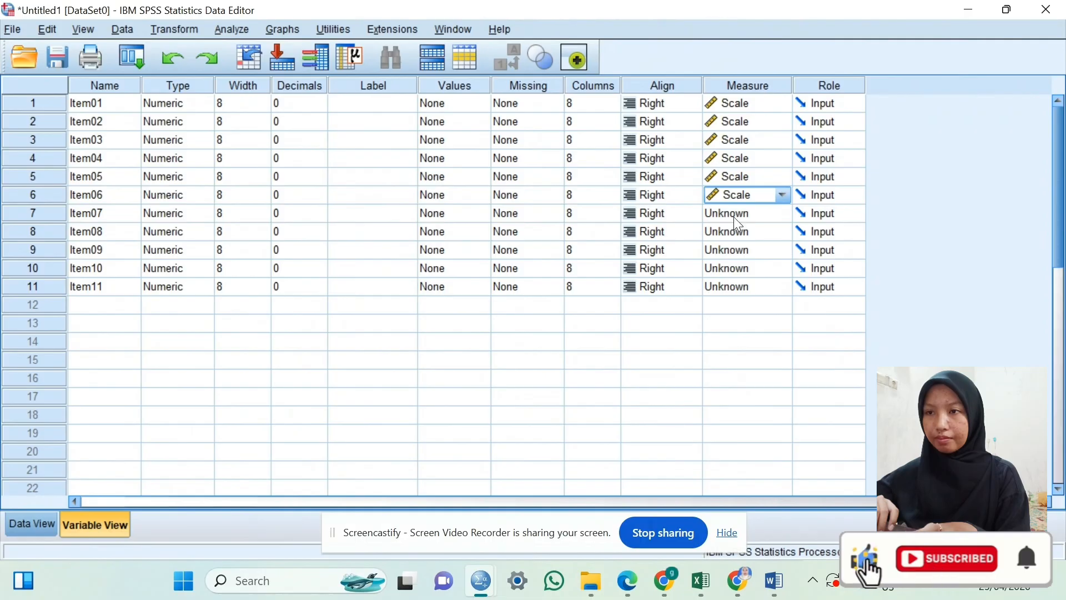
Set the measurement level to Scale for the remaining variables Item07 through Item11.
left_click(735, 217)
left_click(731, 228)
left_click(731, 228)
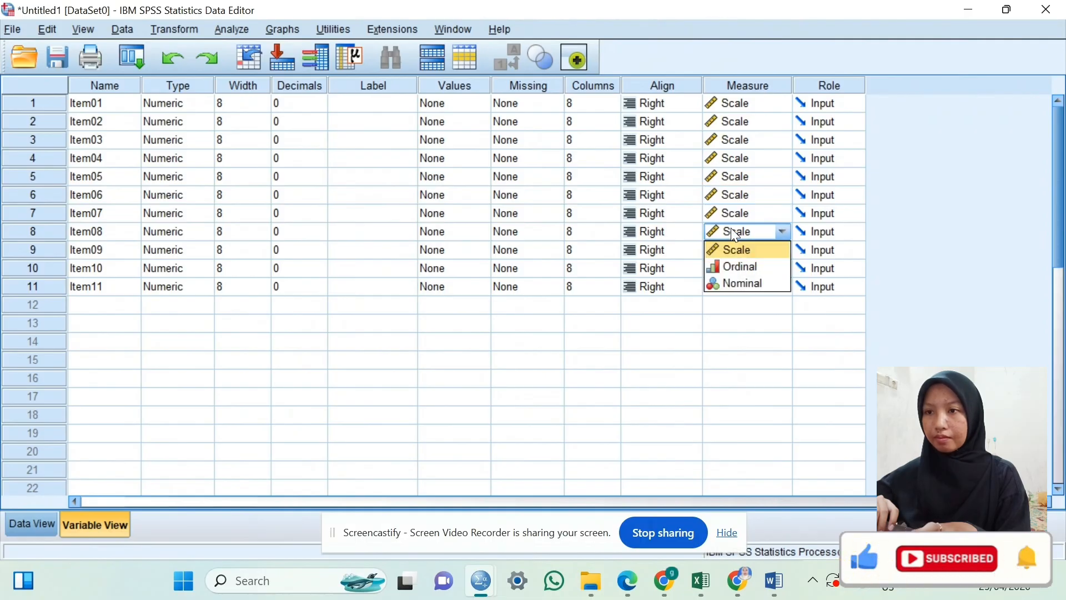
left_click(734, 251)
left_click(733, 250)
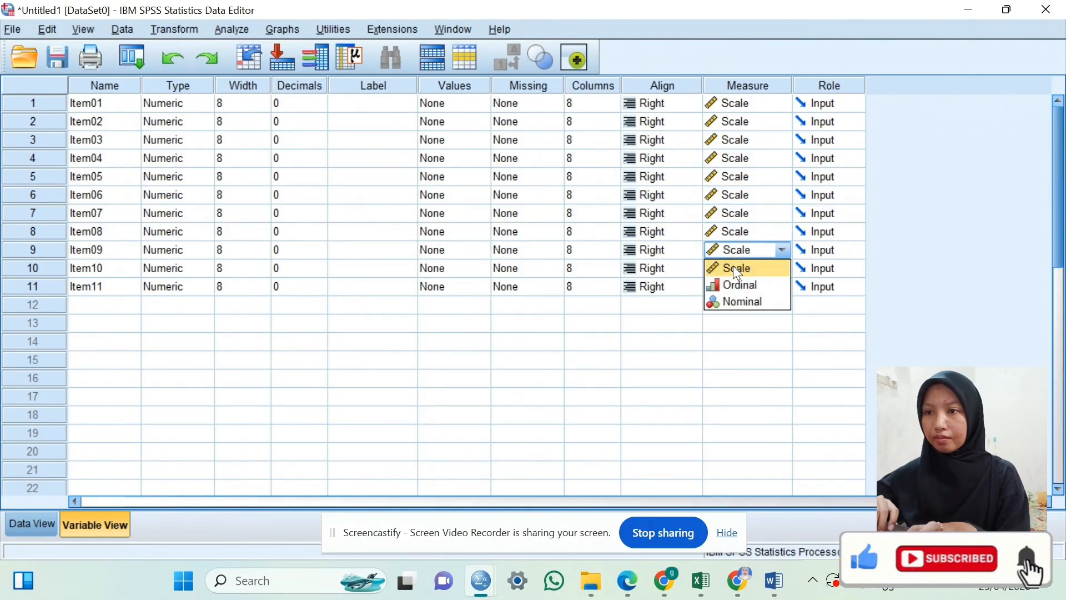
left_click(734, 268)
left_click(737, 272)
left_click(734, 285)
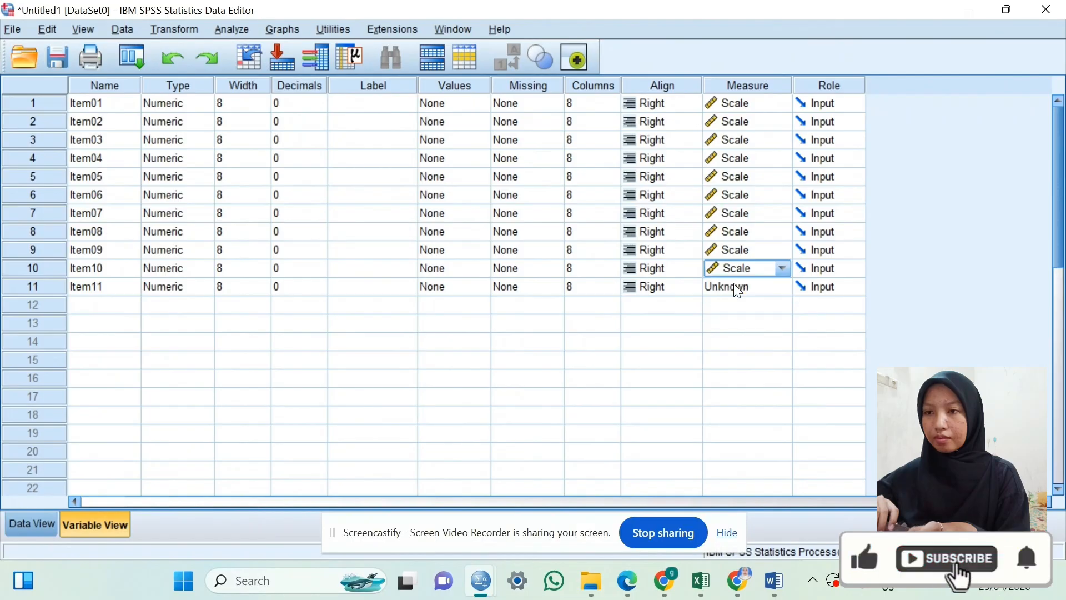
left_click(737, 288)
left_click(737, 303)
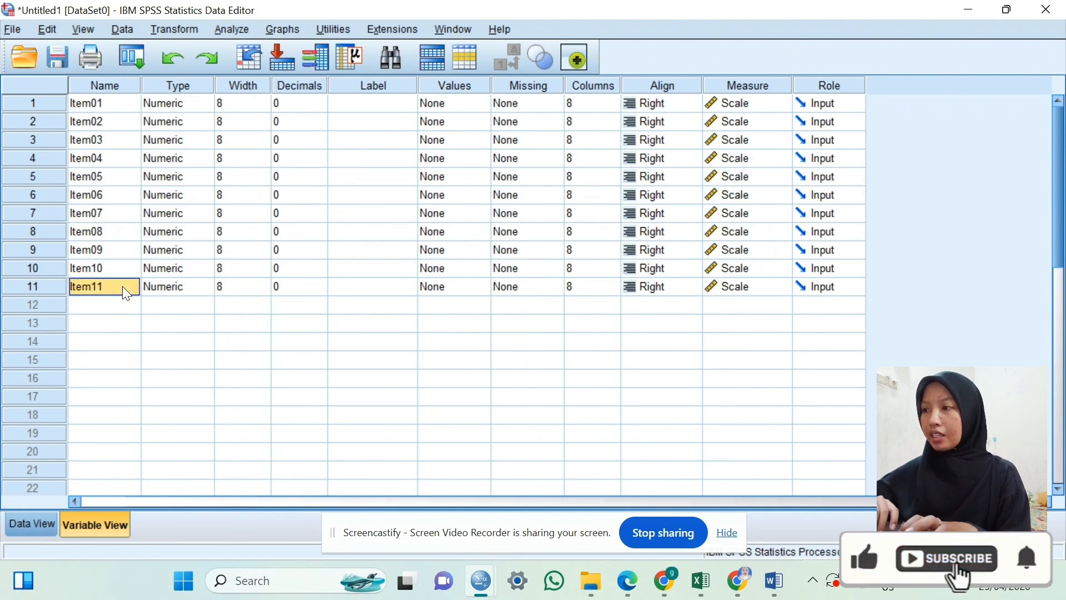
Rename the variable Item11 as Skor_Total.
key("BackSpace")
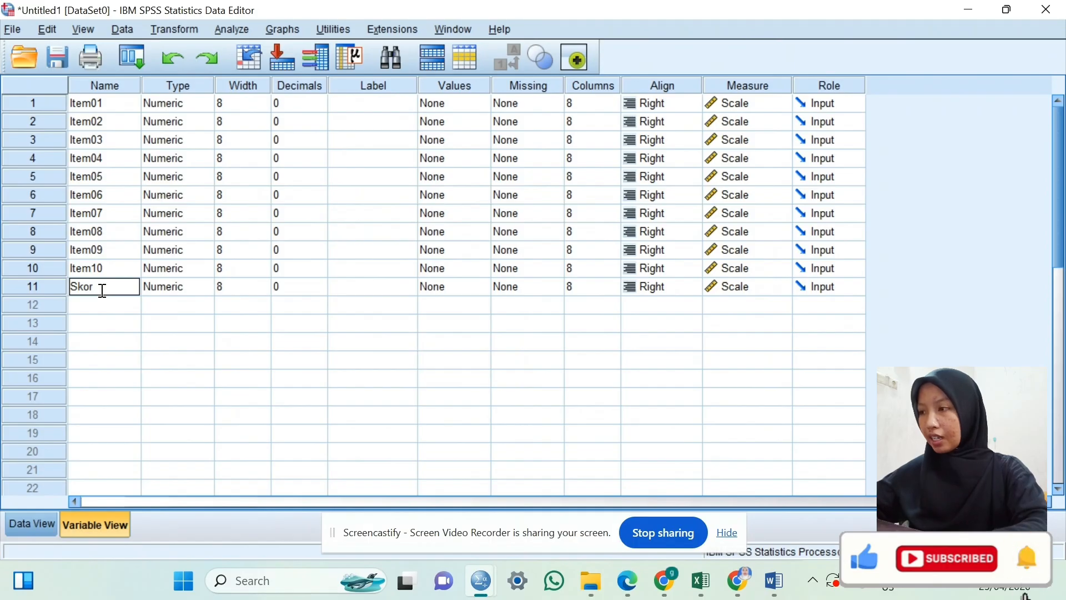
type("r")
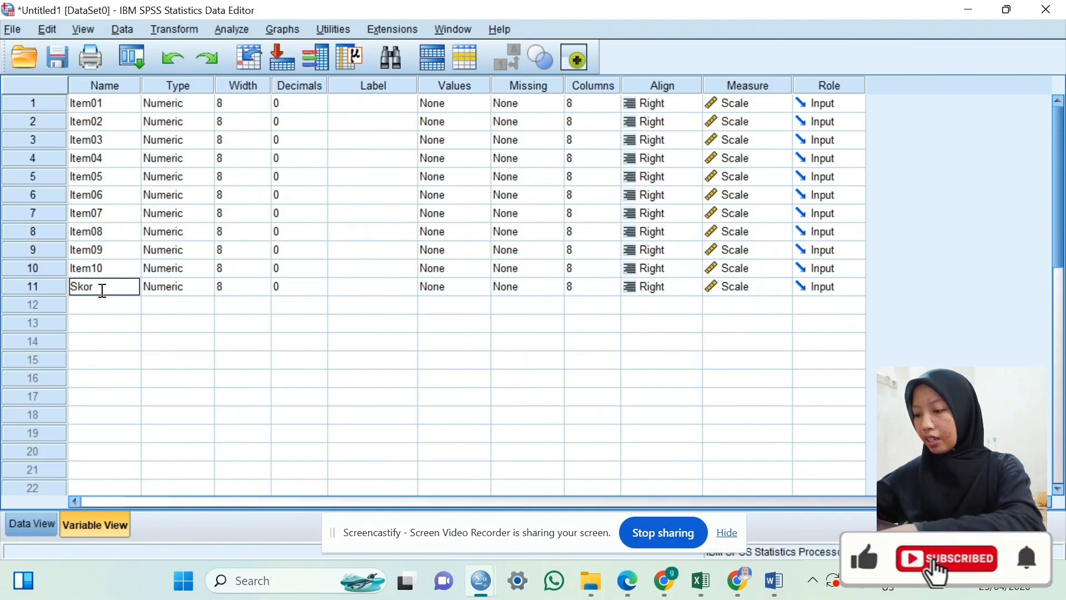
type("_")
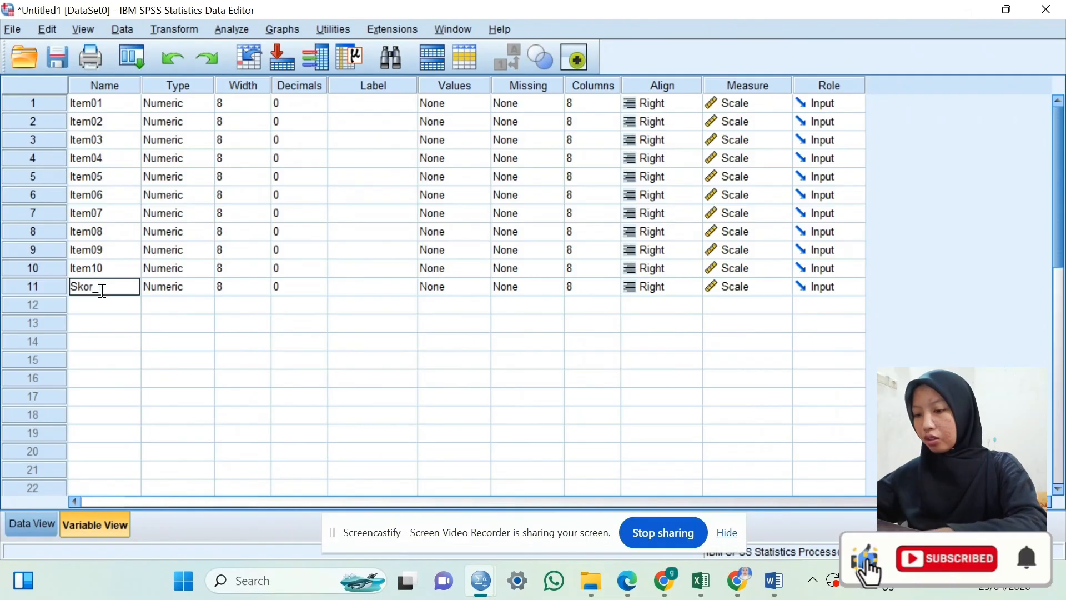
type("Total")
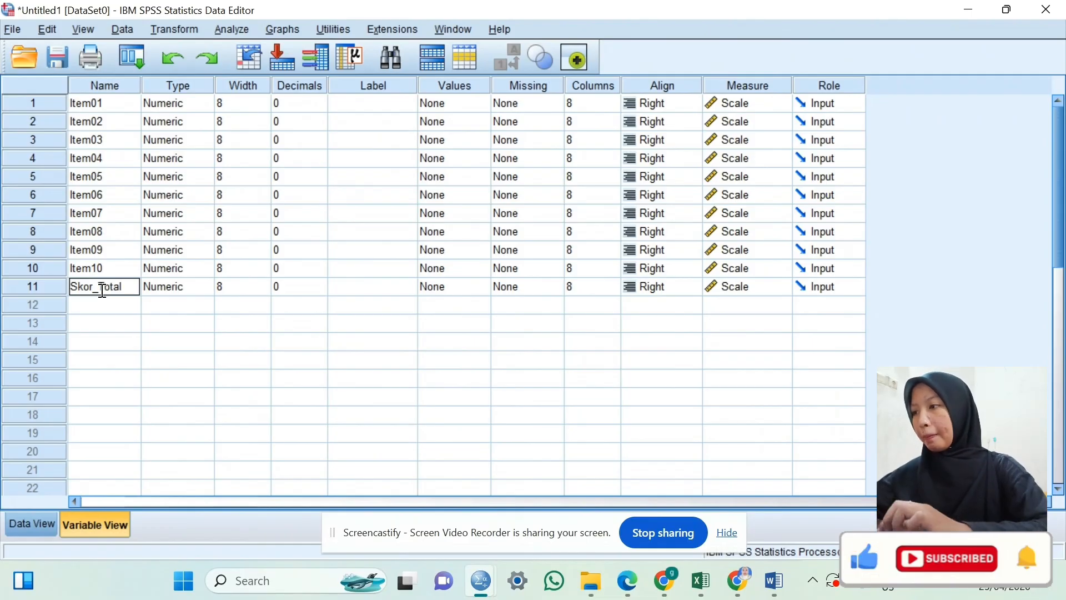
left_click(111, 309)
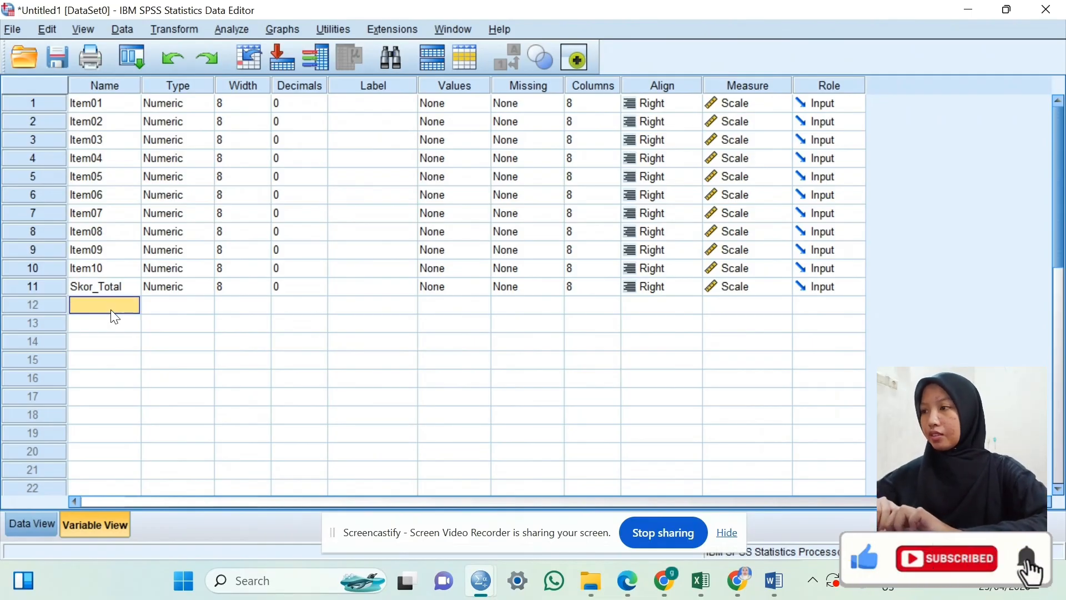
Start a Reliability Analysis from the data view and add Item01 through Item10 as its items, leaving out Skor_Total.
left_click(15, 521)
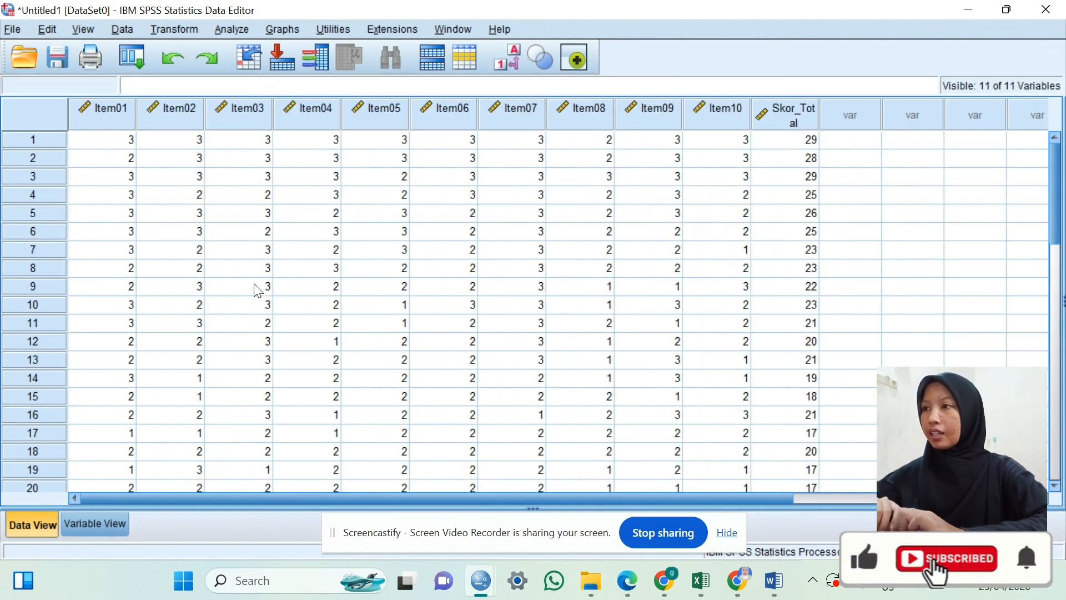
left_click(232, 25)
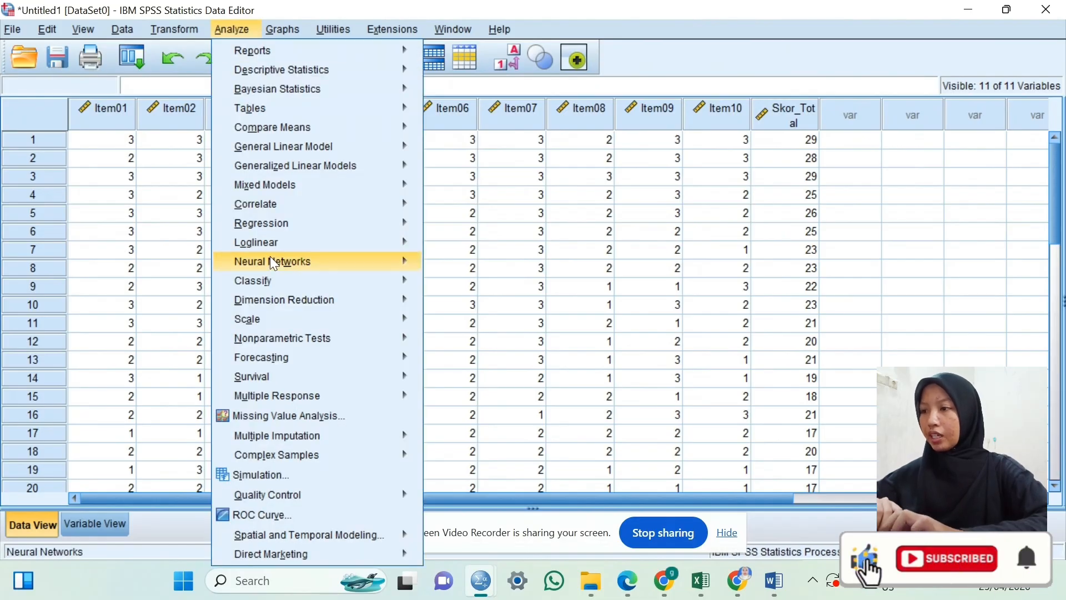
mouse_move(273, 321)
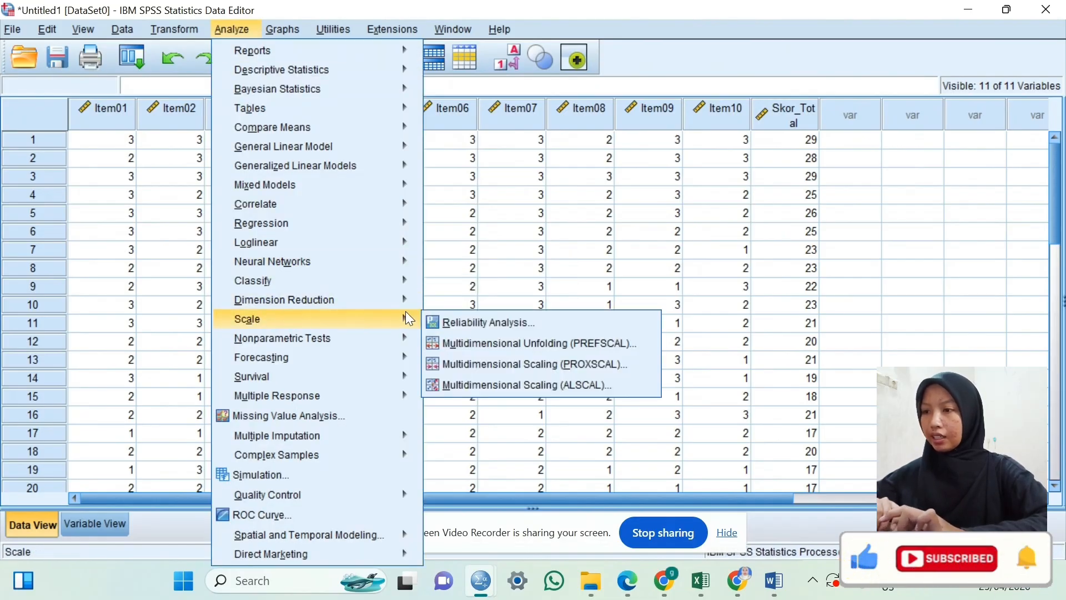
left_click(451, 322)
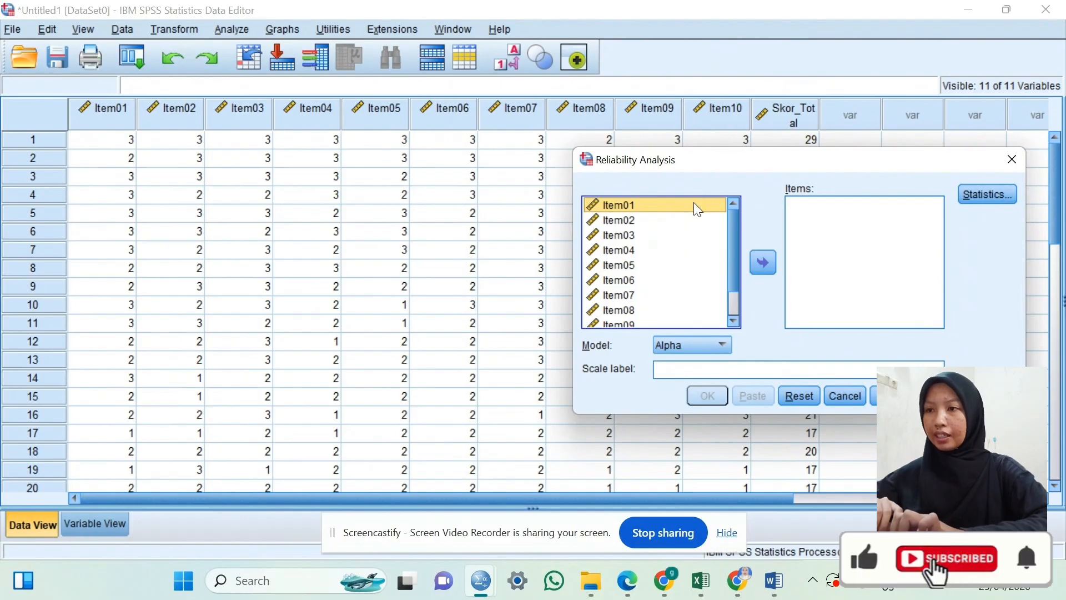
key("shift+Down")
key("shift+Down")
key("shift+Down")
key("shift+Down")
key("shift+Down")
key("shift+Down")
key("shift+Down")
key("shift+Down")
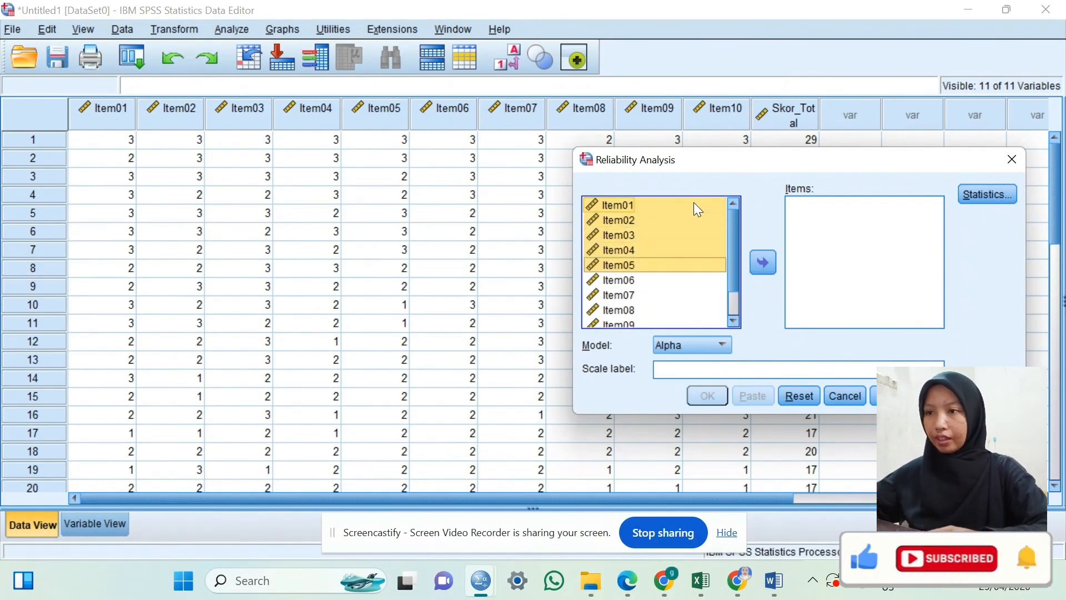
key("shift+Down")
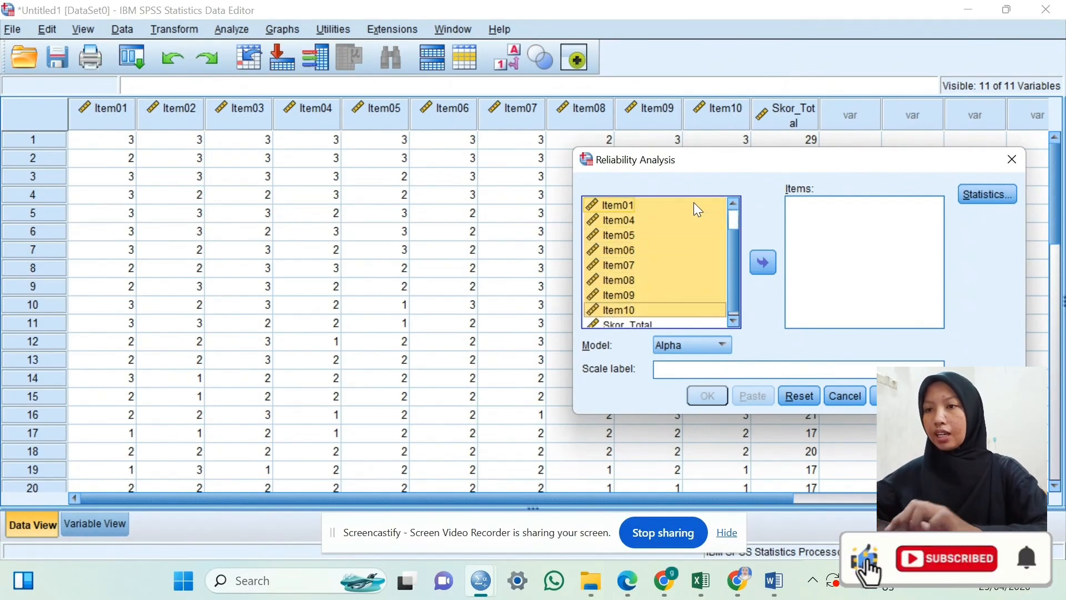
left_click(760, 258)
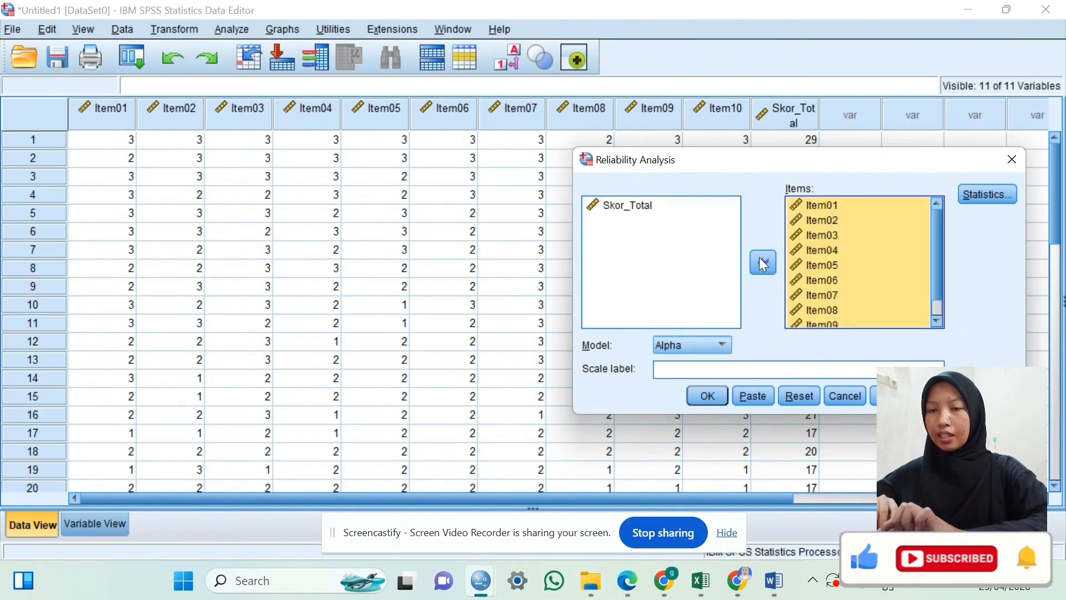
Include descriptives for Item, Scale and Scale if item deleted in the reliability statistics, and run the analysis.
left_click(999, 190)
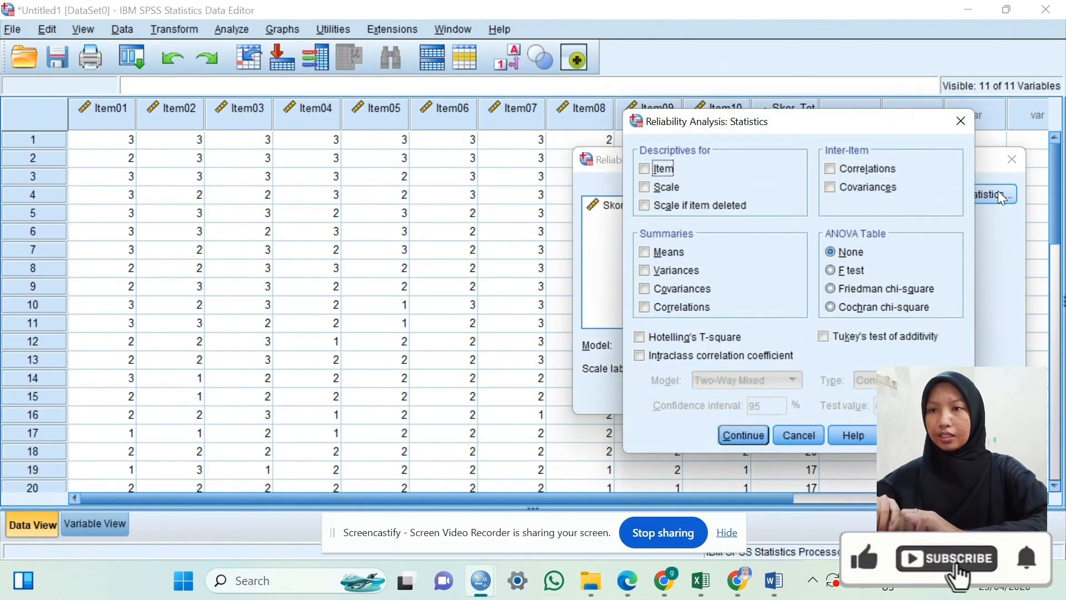
left_click(646, 169)
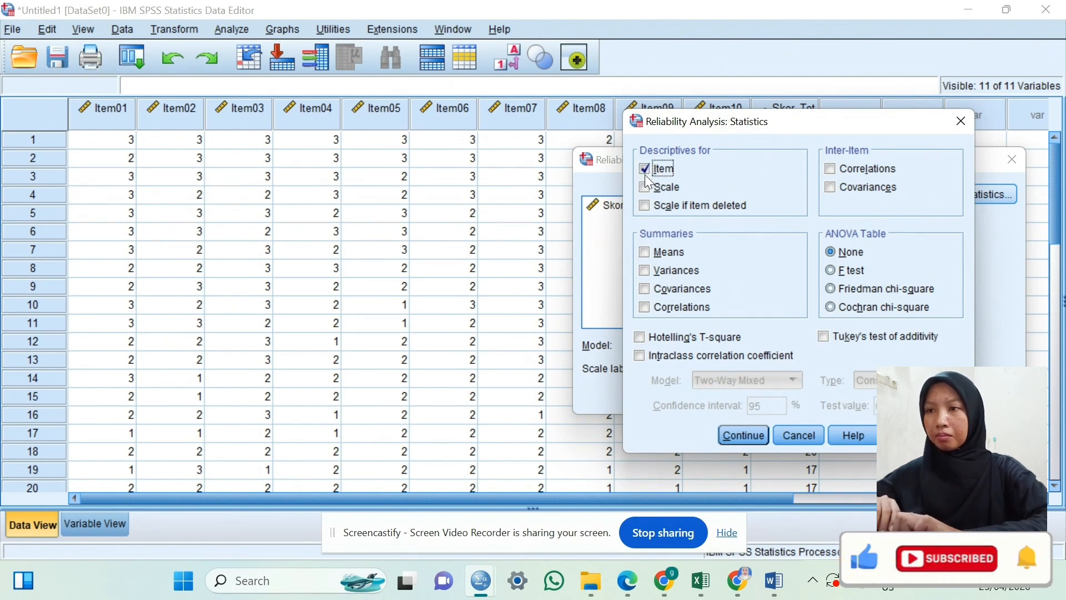
left_click(644, 189)
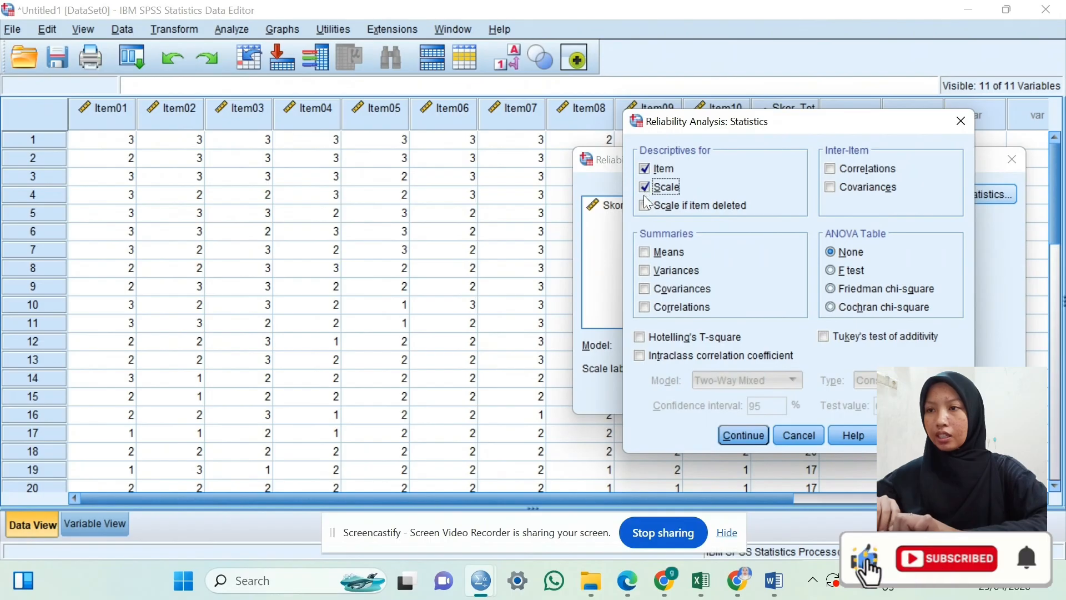
left_click(645, 206)
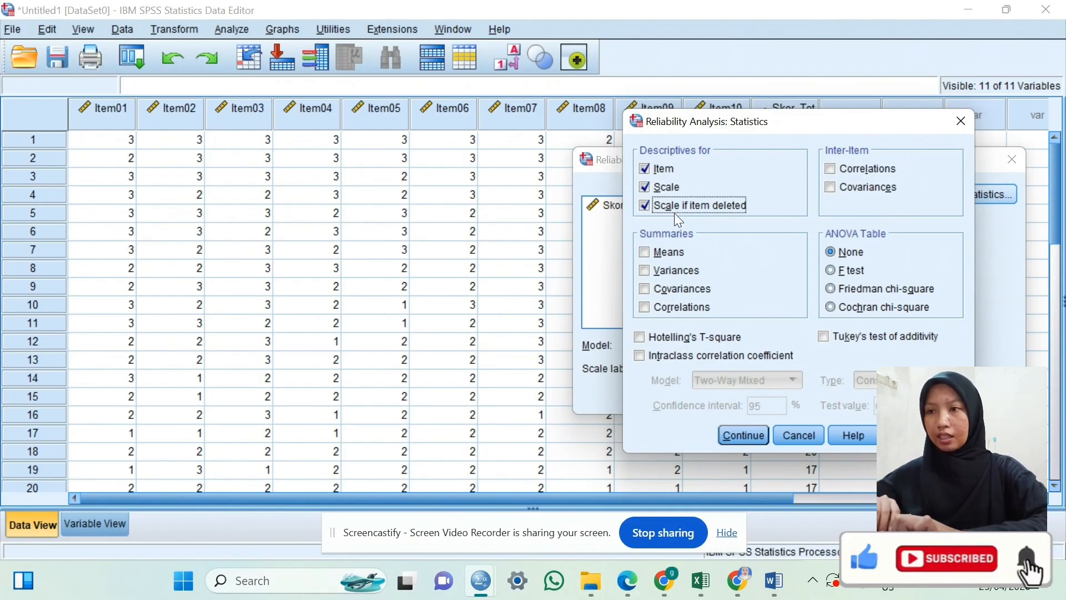
left_click(743, 433)
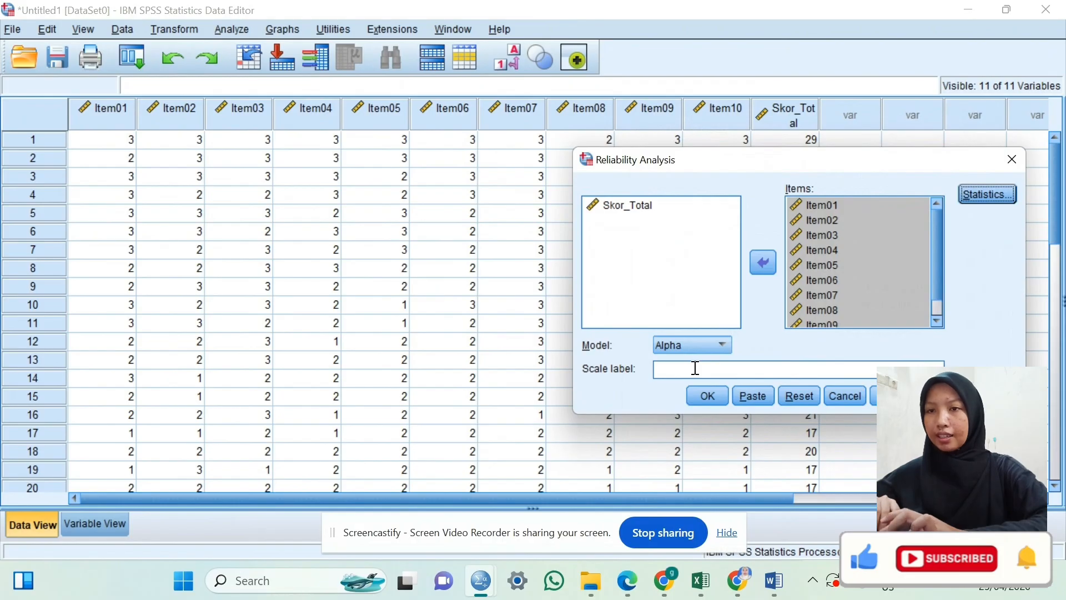
left_click(698, 398)
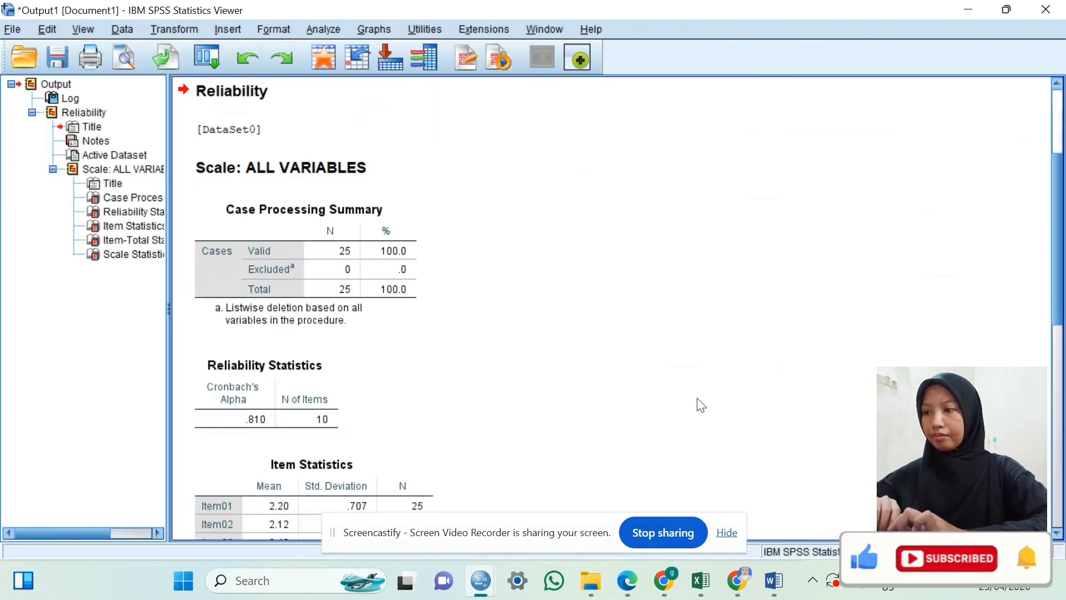
Copy the Item-Total Statistics table from the reliability output and switch to the editable ghina UJI document in Word.
scroll(701, 404, "down", 3)
scroll(701, 404, "up", 3)
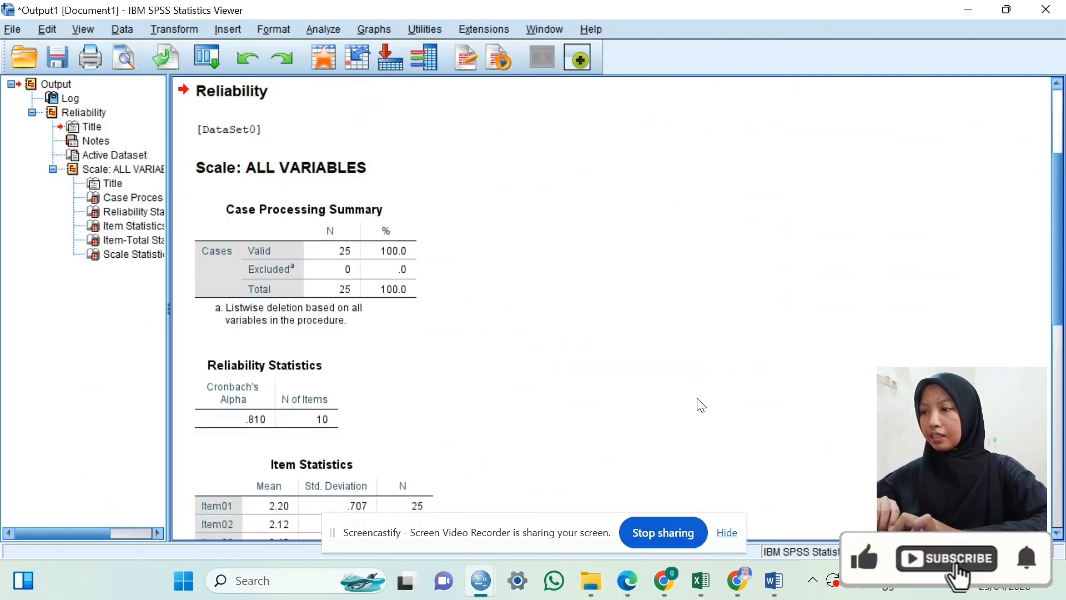
scroll(700, 404, "down", 6)
scroll(701, 404, "down", 3)
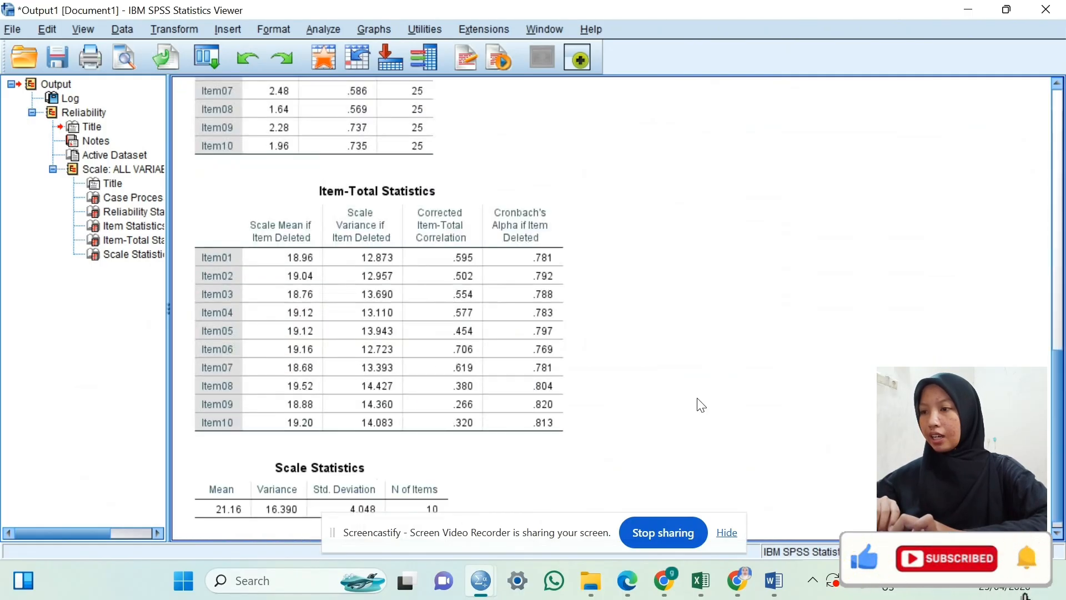
left_click(459, 242)
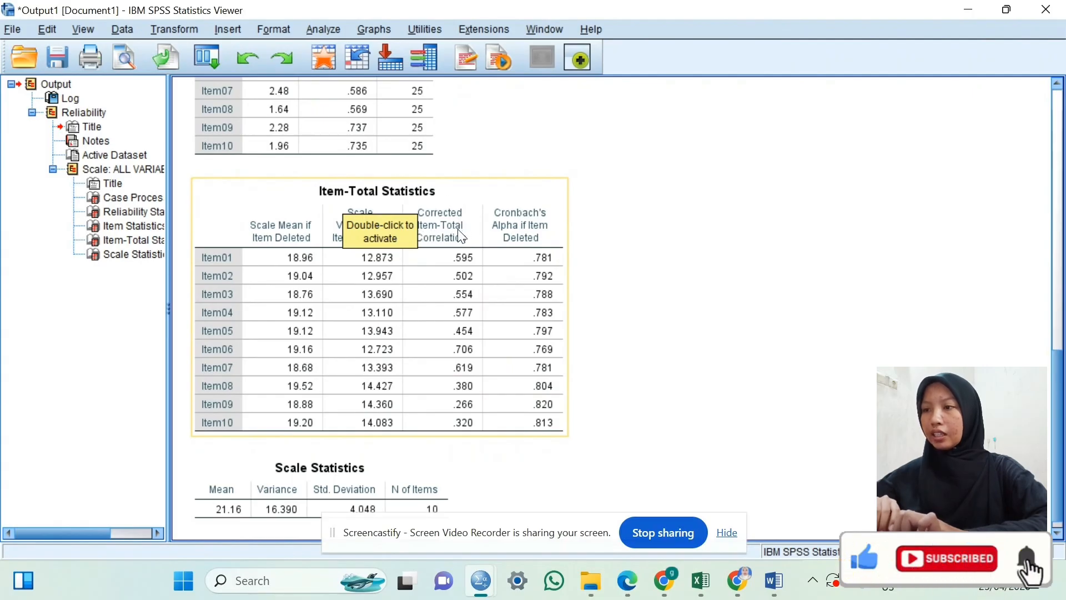
left_click(536, 195)
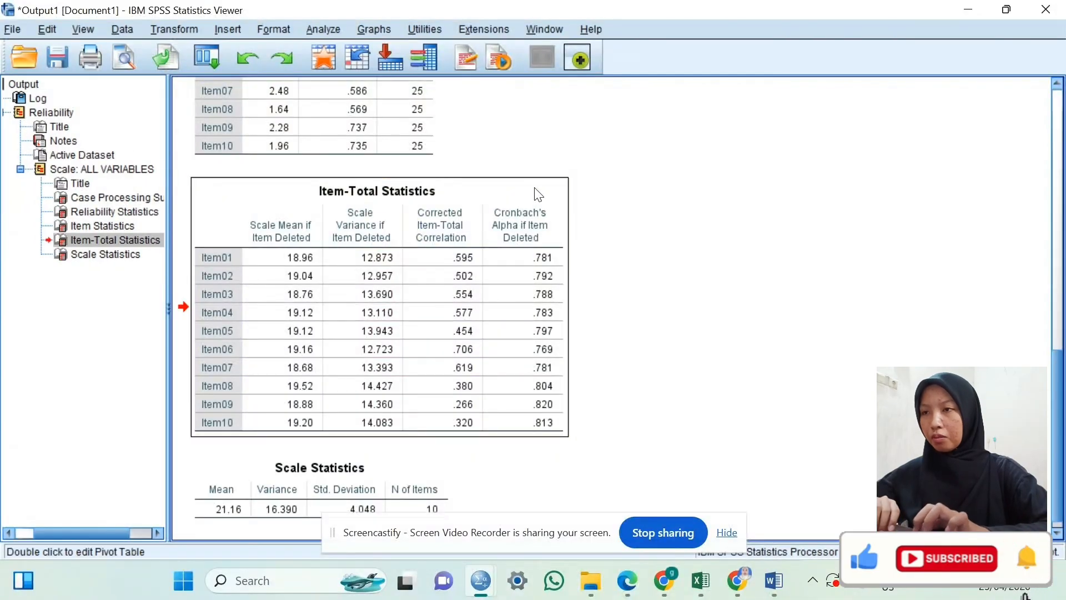
right_click(536, 194)
left_click(548, 222)
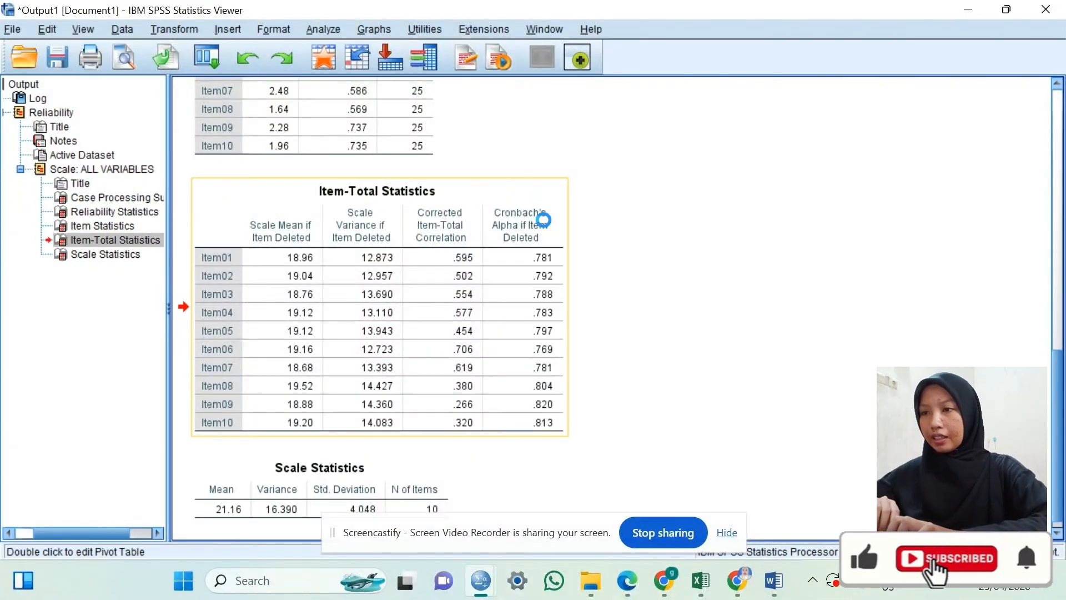
mouse_move(774, 585)
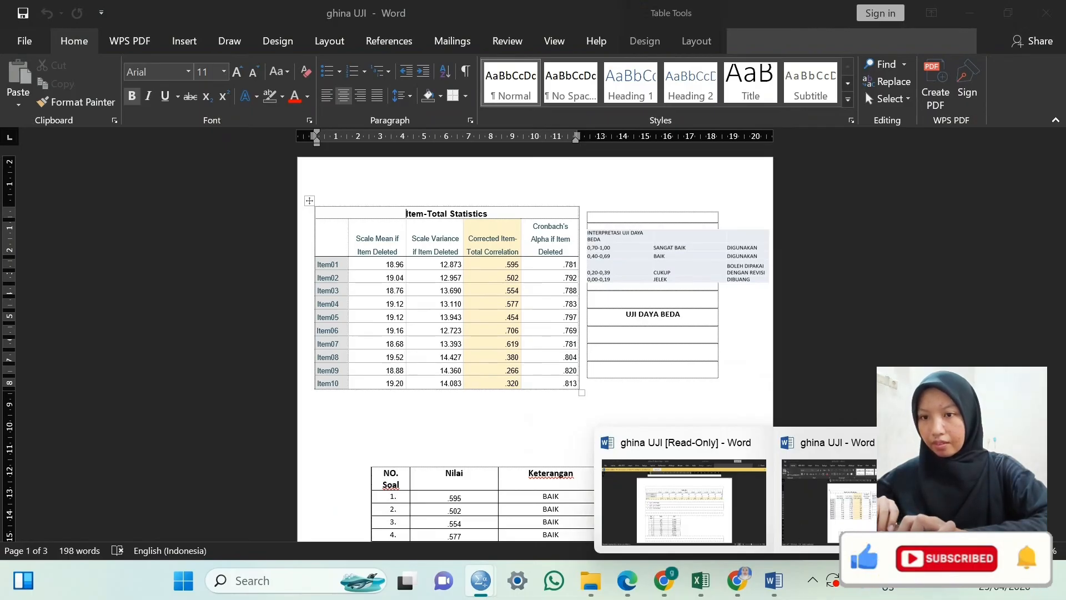
left_click(801, 524)
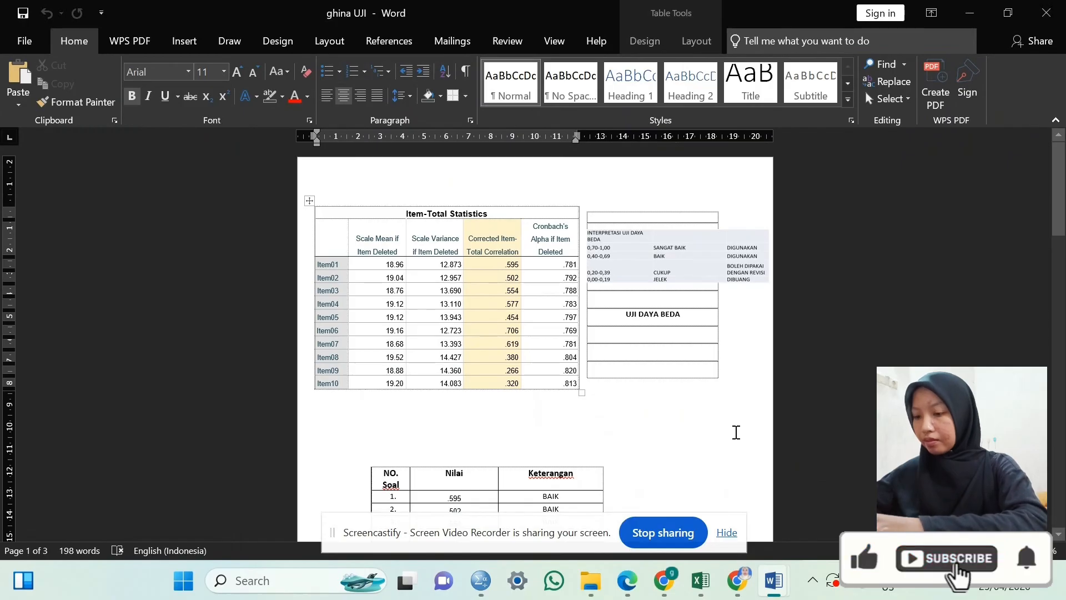
Paste the copied Item-Total Statistics table into a new blank document and enter the heading UJI DAYA BEDA above it.
key("ctrl+n")
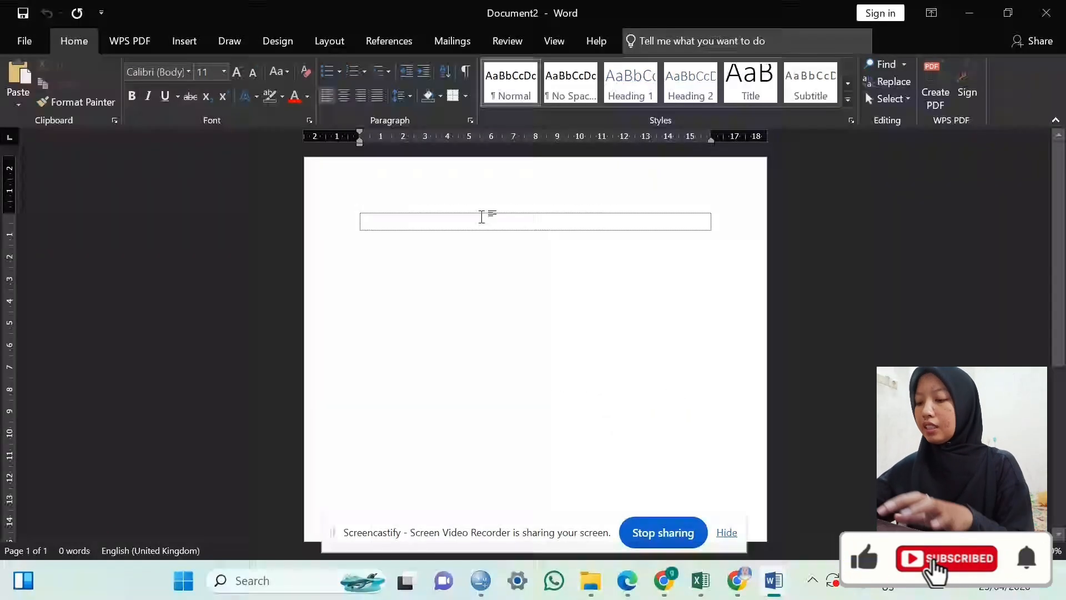
key("ctrl+v")
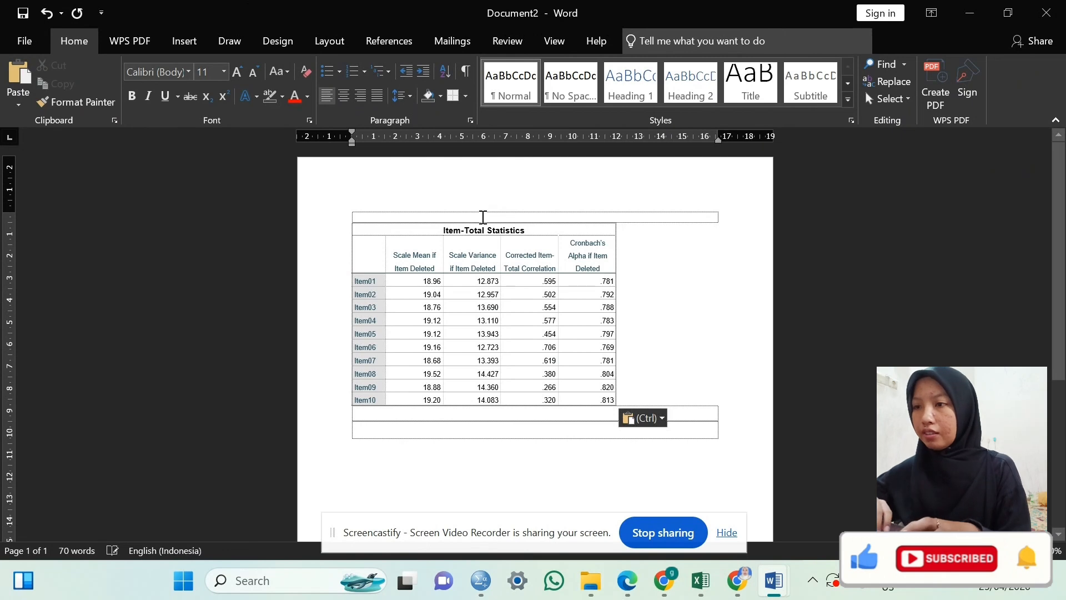
left_click(479, 215)
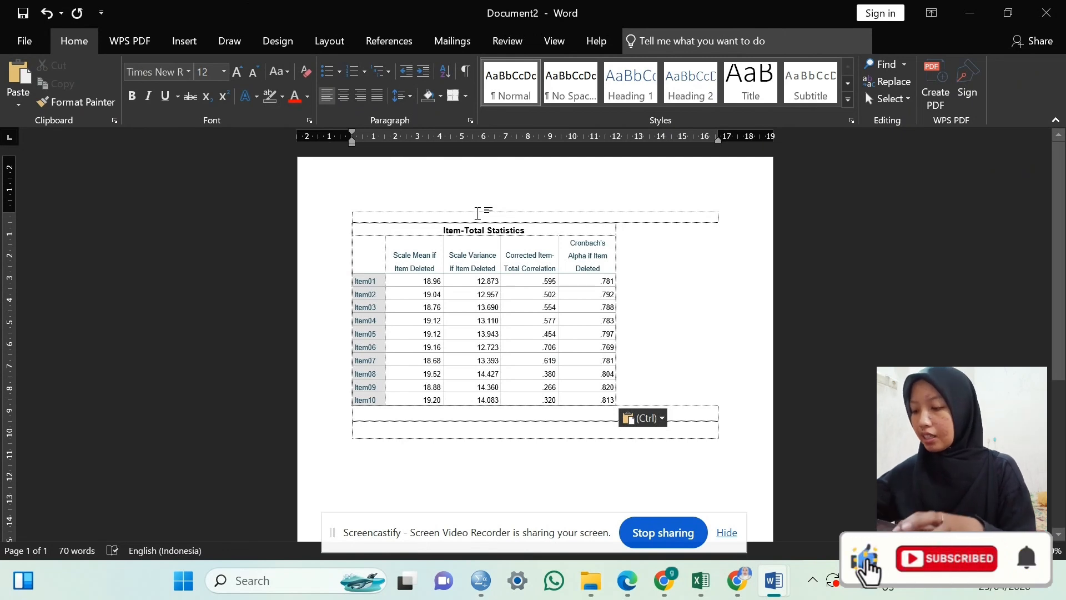
type("UJI")
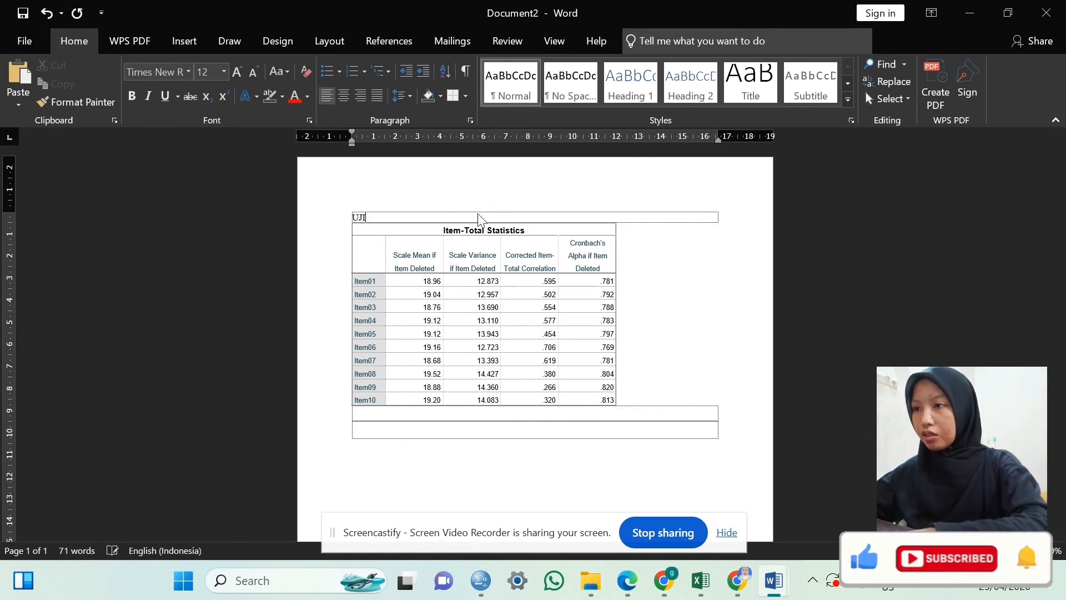
type(" DAYA BEDA")
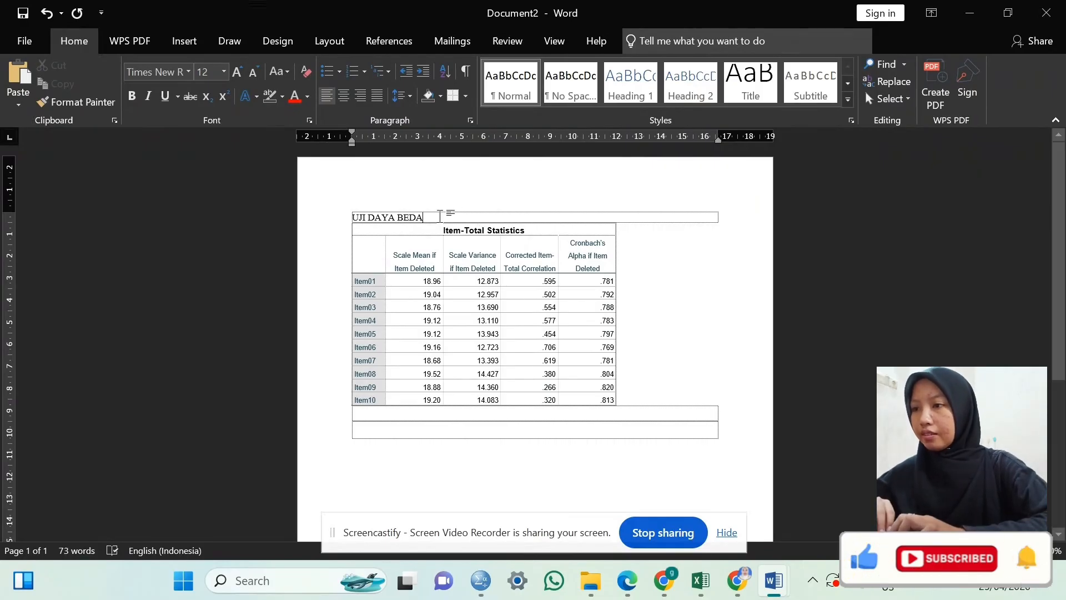
Make the UJI DAYA BEDA heading bold and centered, and add an empty line between it and the table.
left_click_drag(447, 216, 351, 217)
left_click(364, 187)
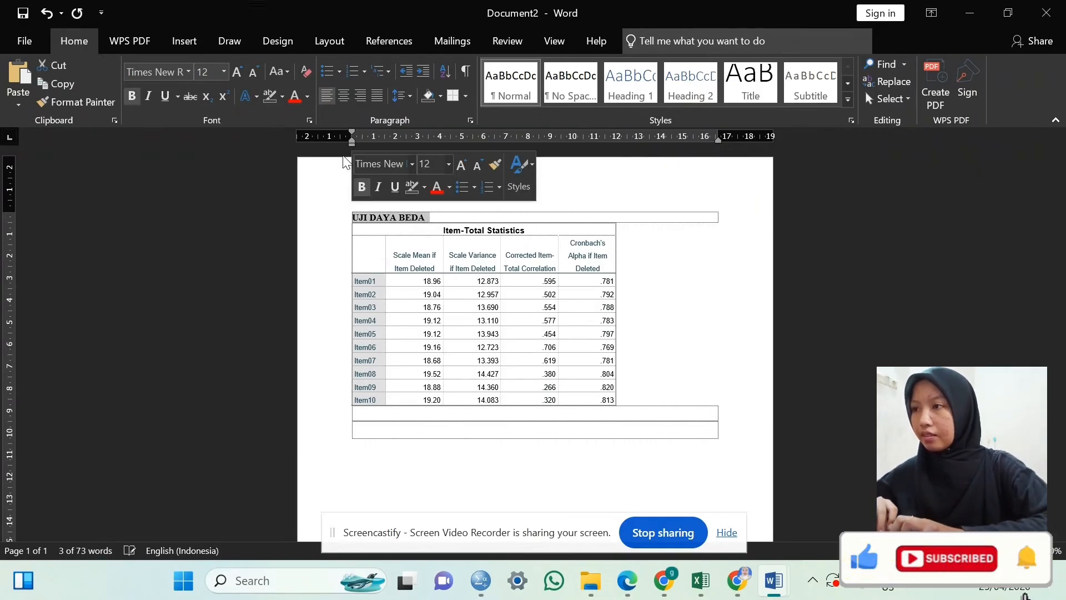
left_click(345, 96)
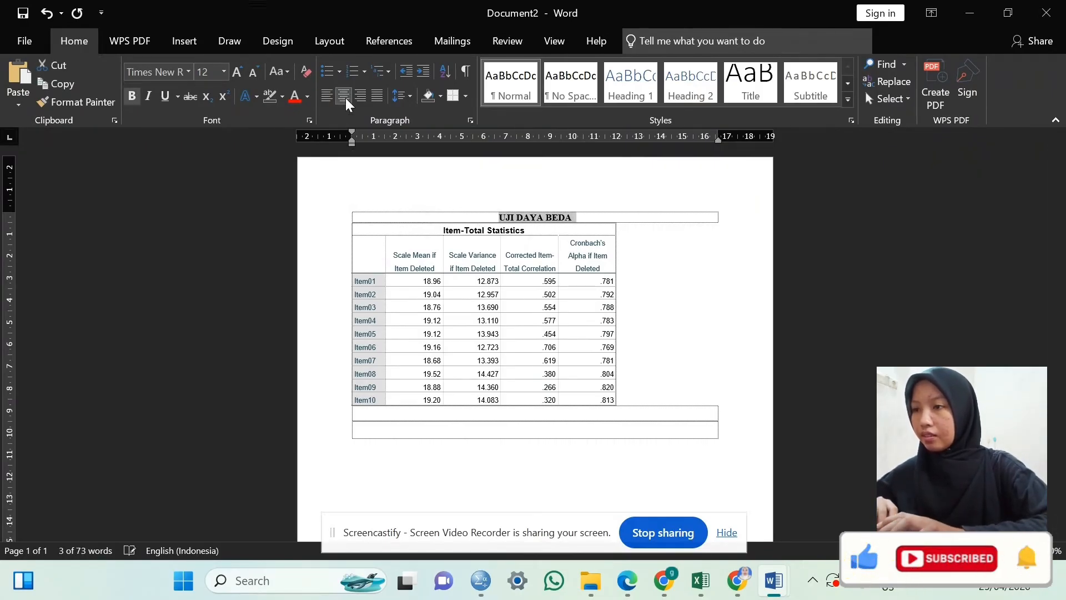
left_click(598, 214)
key("Return")
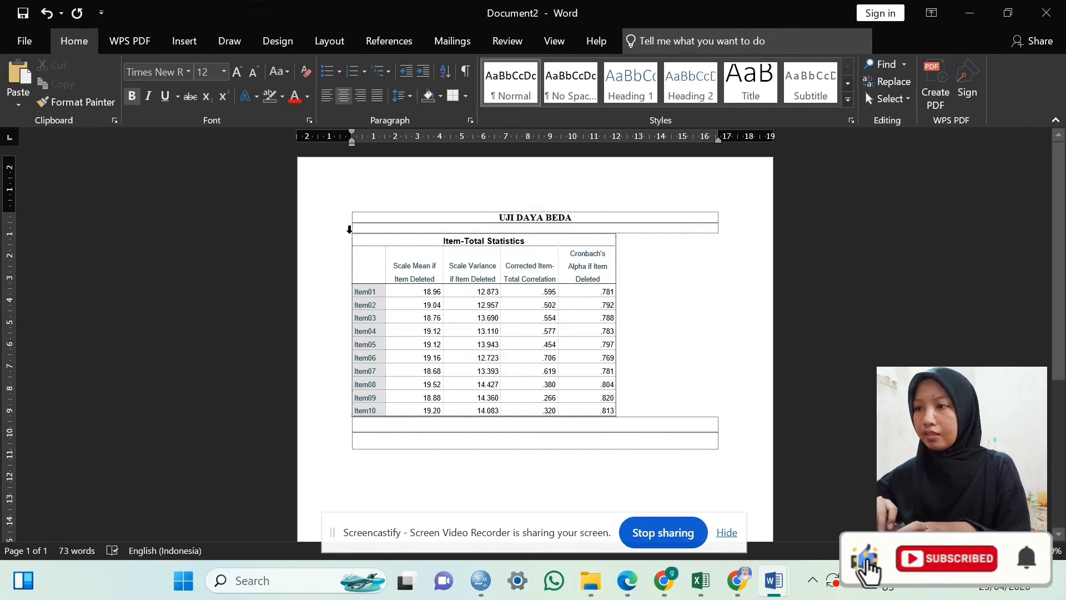
Move the Item-Total Statistics table to the middle of the page and shade its Corrected Item-Total Correlation column light orange.
left_click_drag(346, 228, 398, 229)
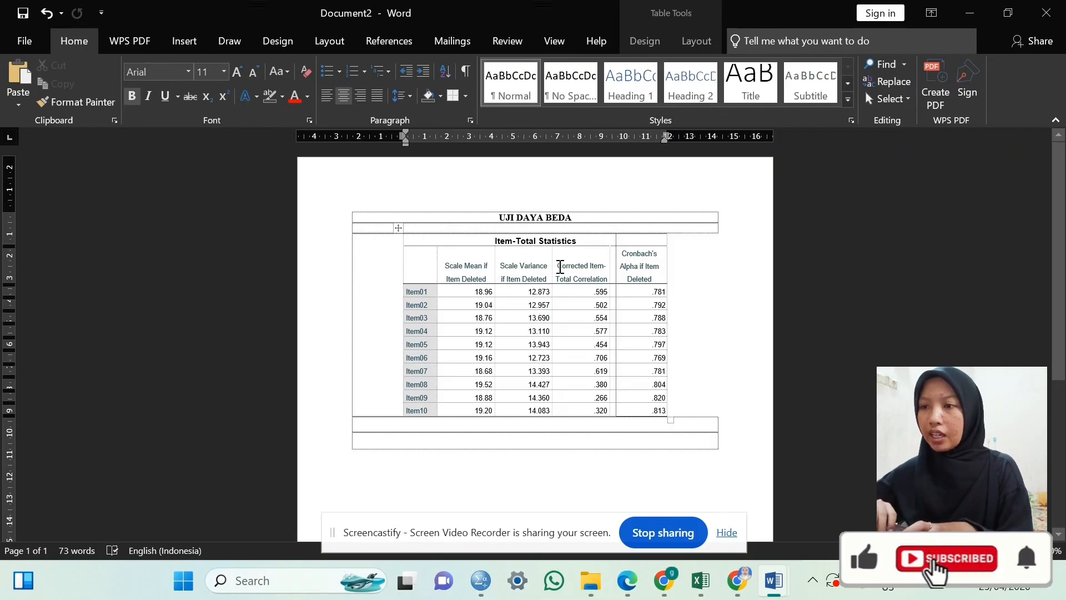
left_click_drag(560, 268, 601, 410)
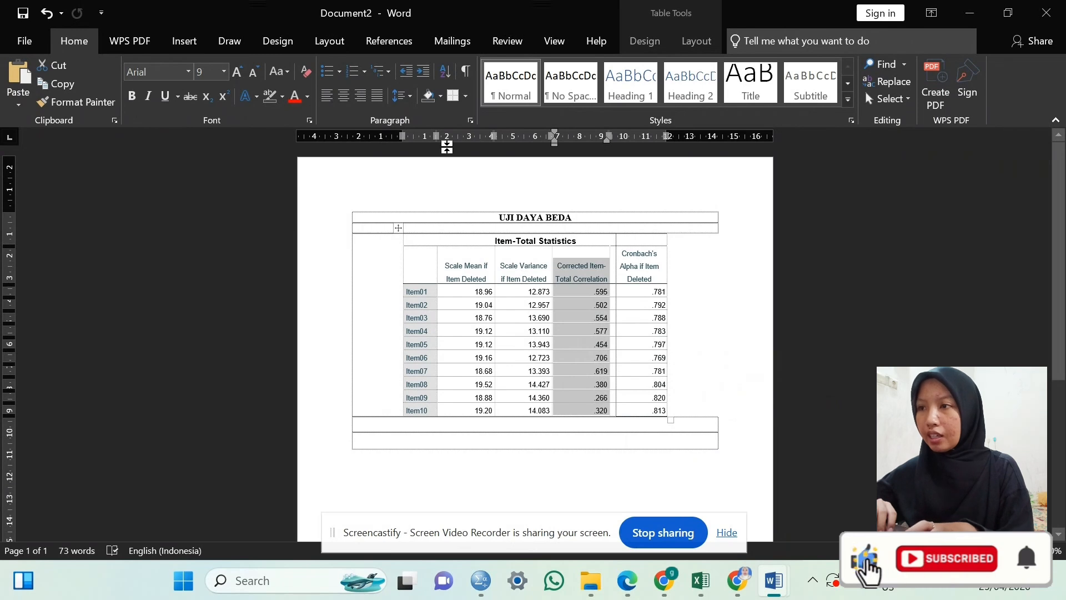
left_click(440, 97)
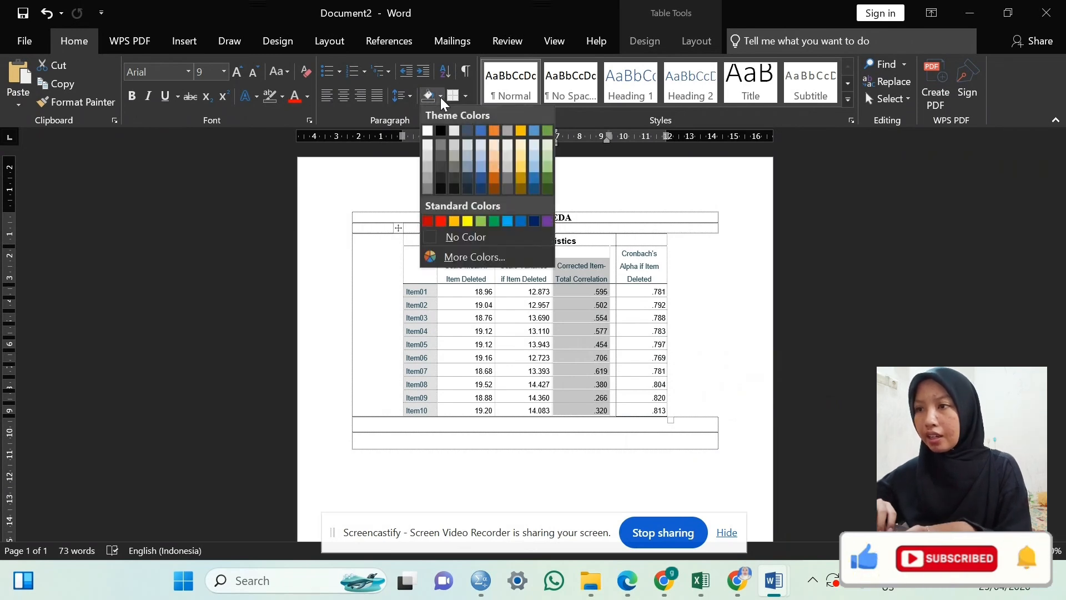
left_click(494, 149)
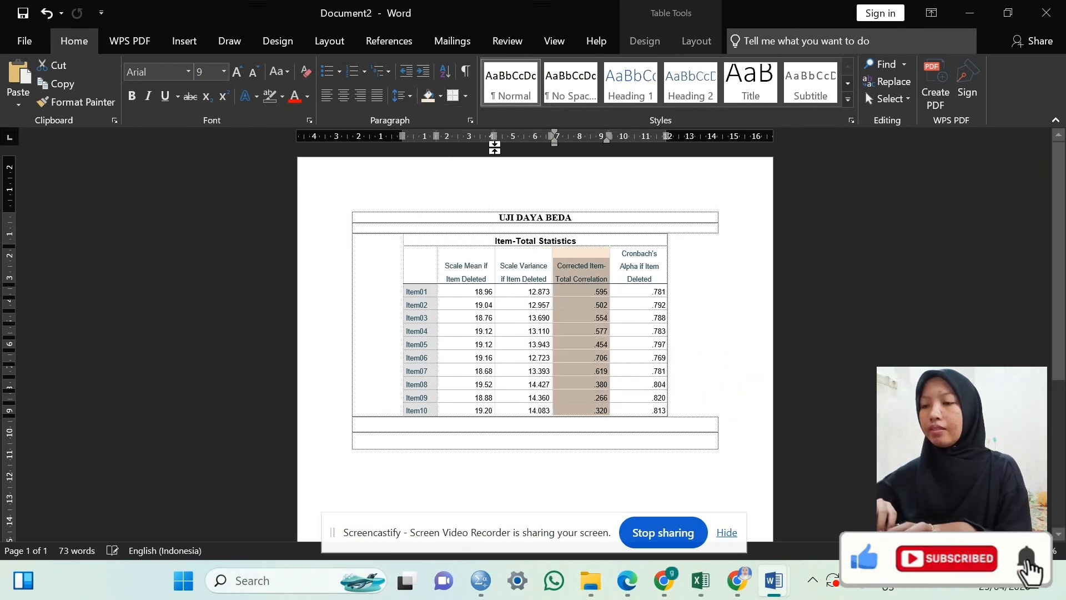
left_click(517, 442)
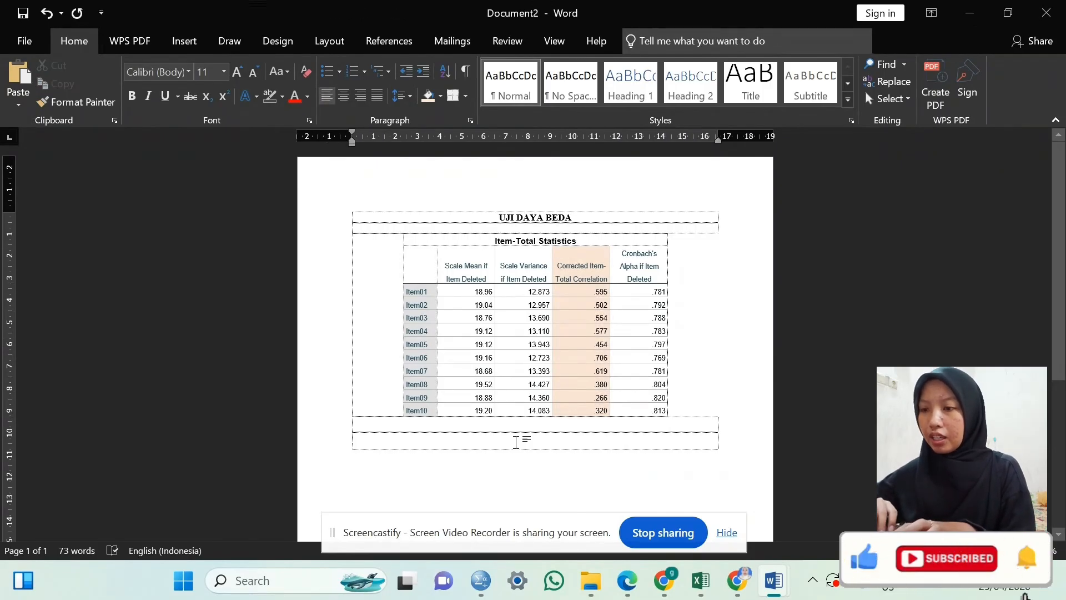
Switch to the UJI Daya Beda PDF in Edge, show its first-page interpretation criteria, and place it side by side with the Document2 Word window.
mouse_move(638, 584)
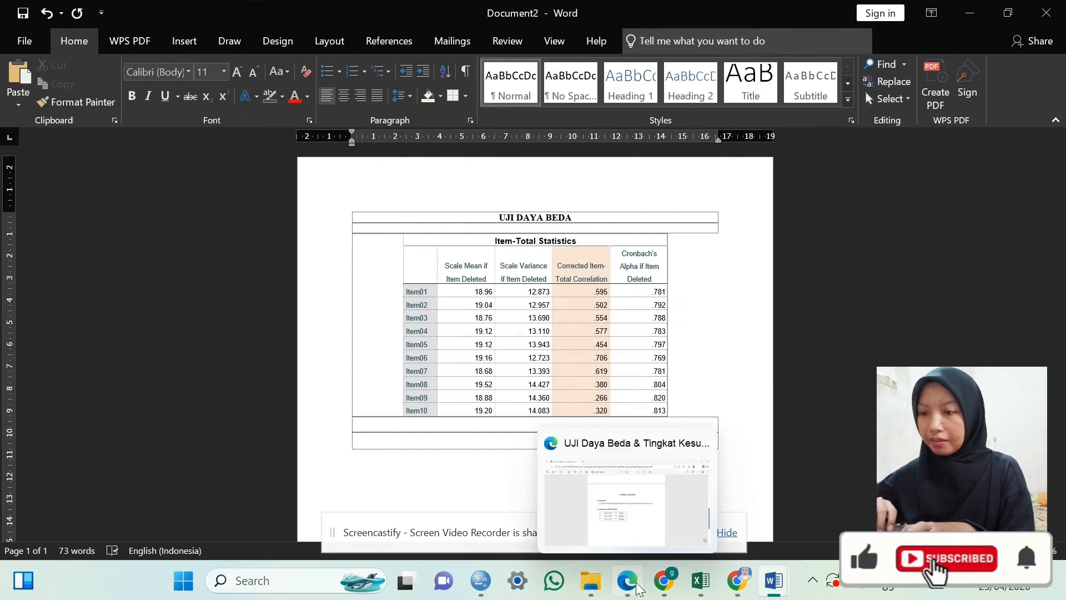
mouse_move(744, 586)
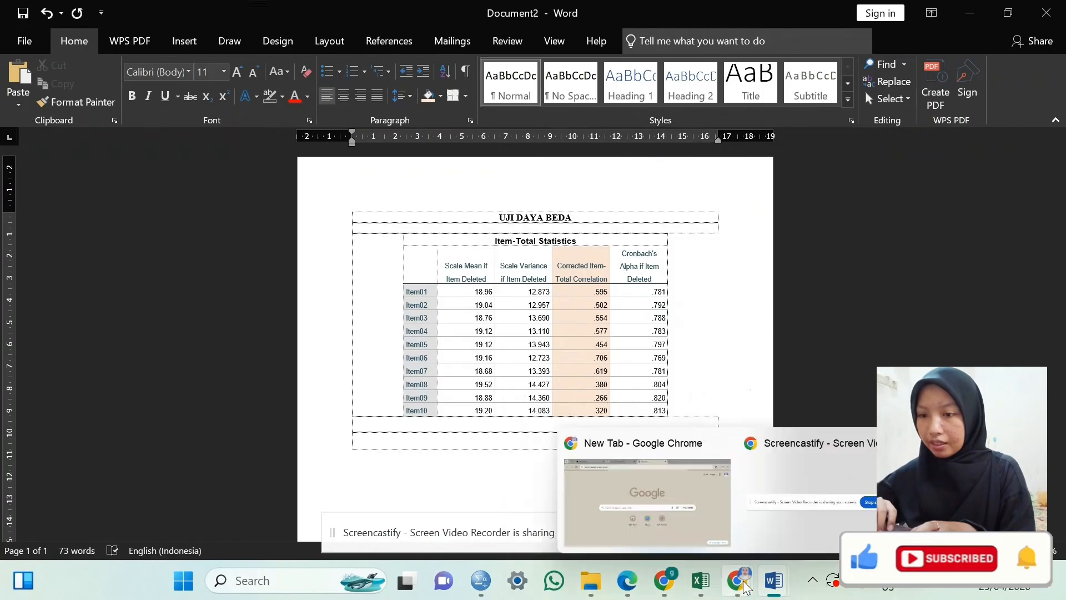
left_click(627, 580)
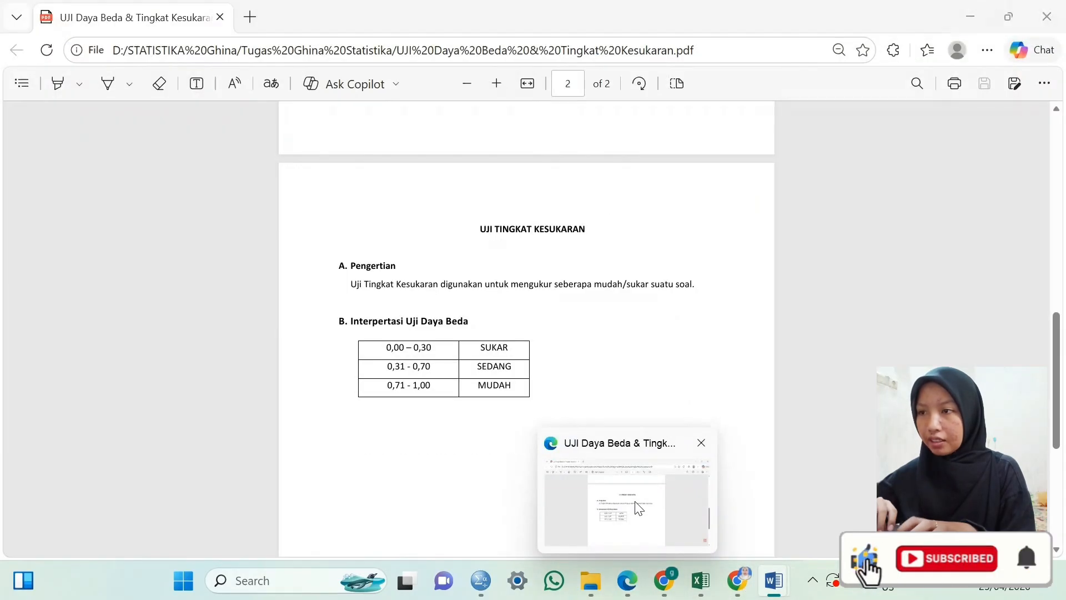
scroll(475, 379, "up", 10)
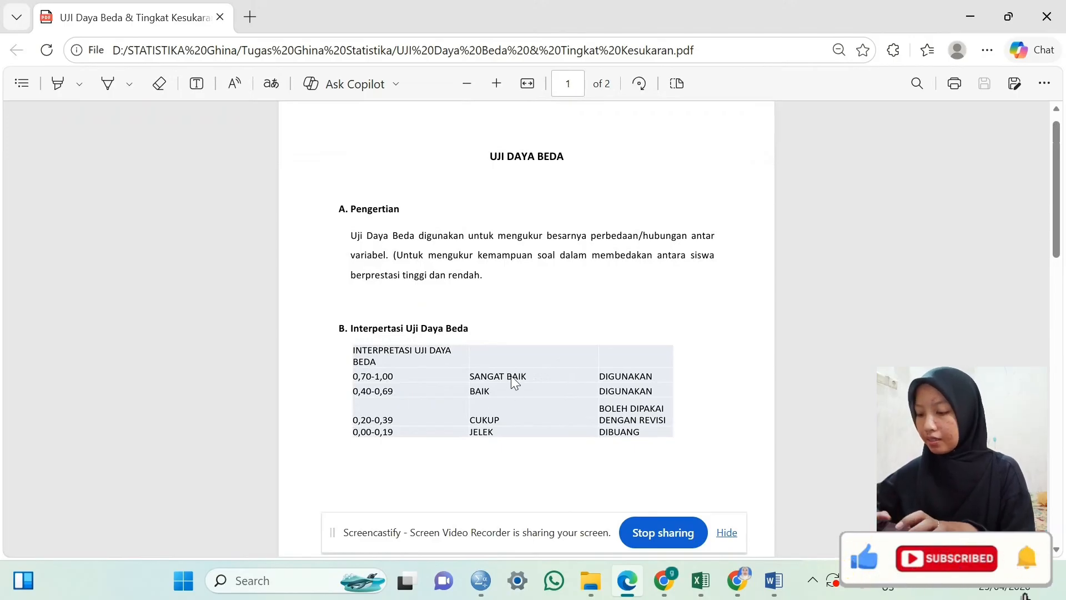
key("super+Left")
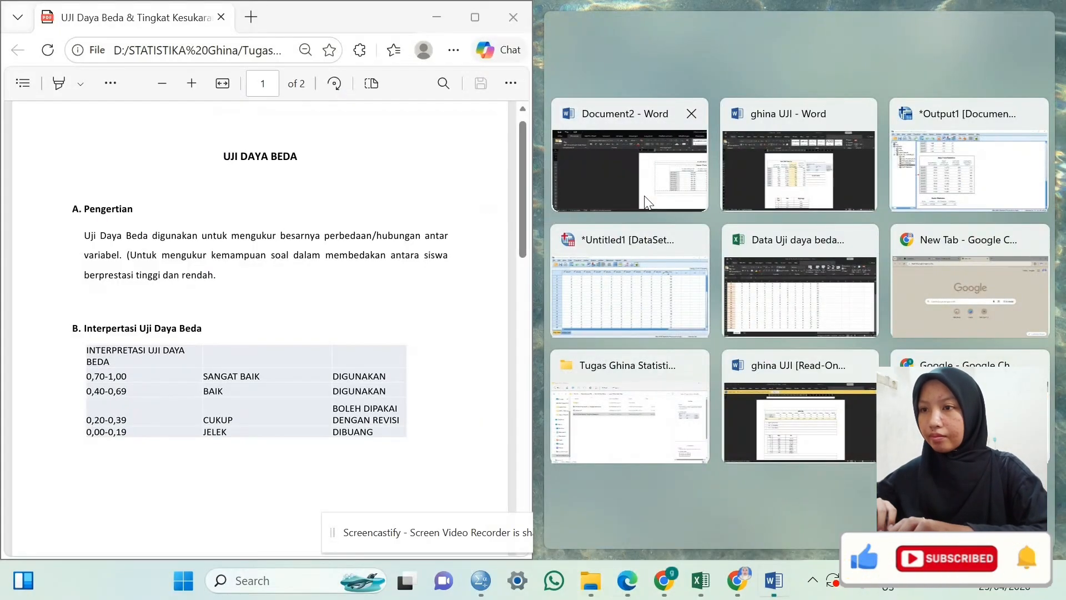
left_click(644, 196)
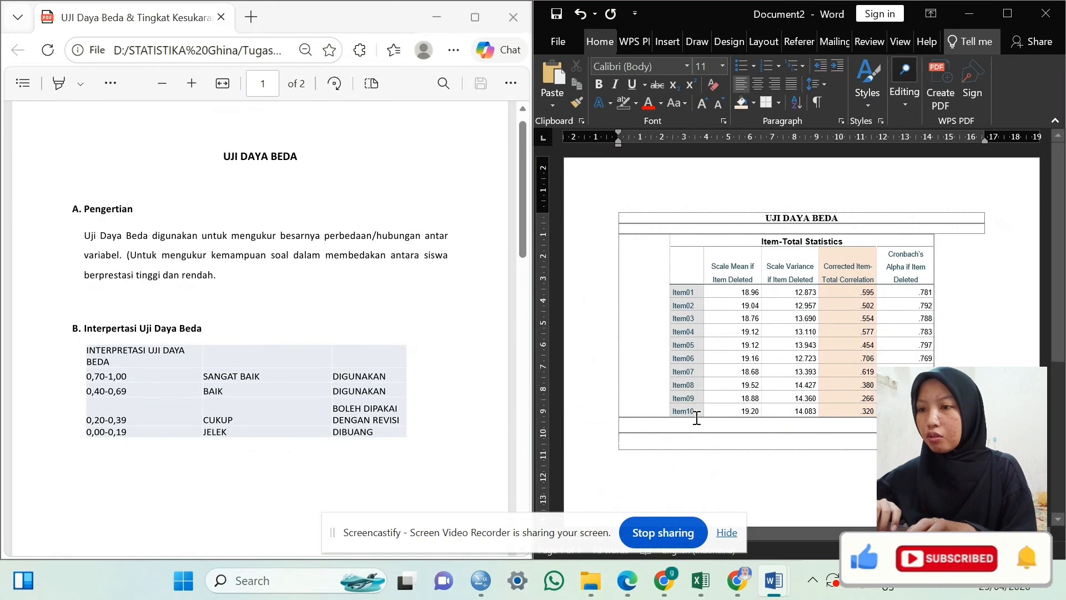
Insert a table of 3 columns and 8 rows below the Item-Total Statistics table and narrow all its columns.
scroll(709, 417, "down", 3)
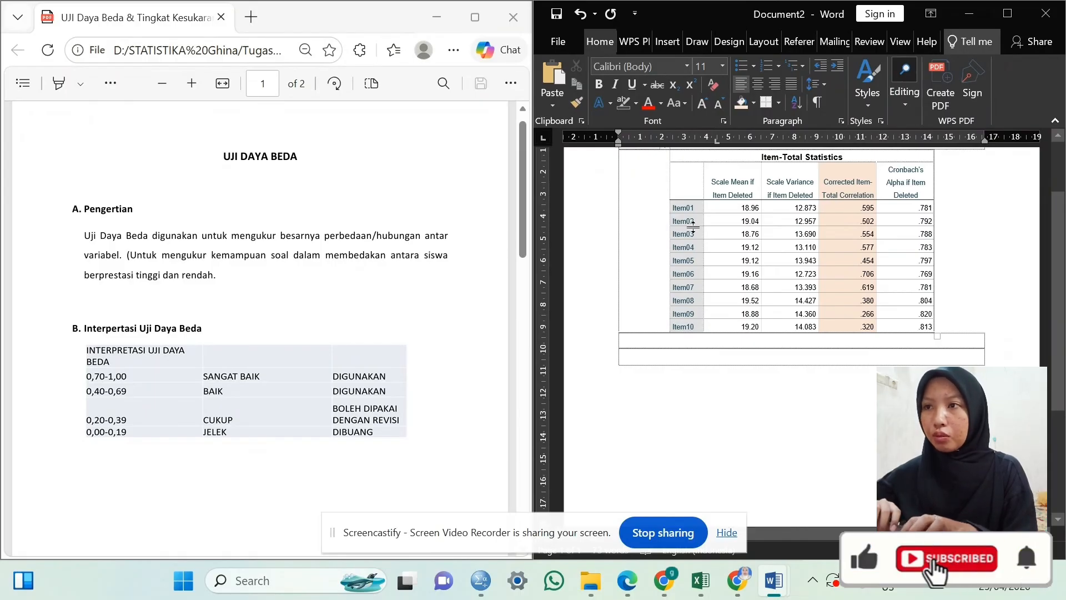
left_click(668, 47)
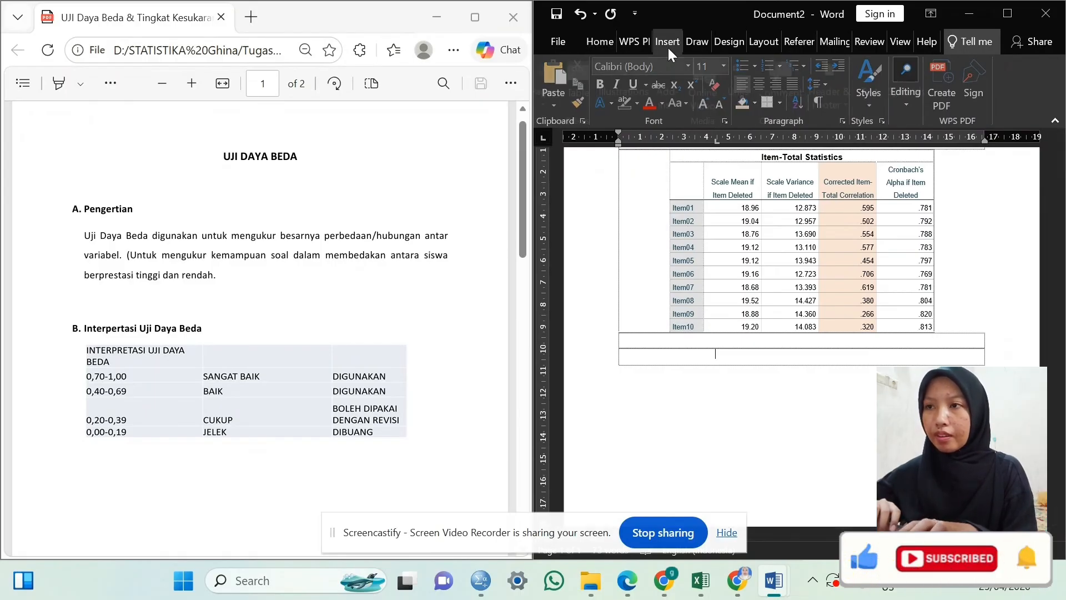
left_click(588, 105)
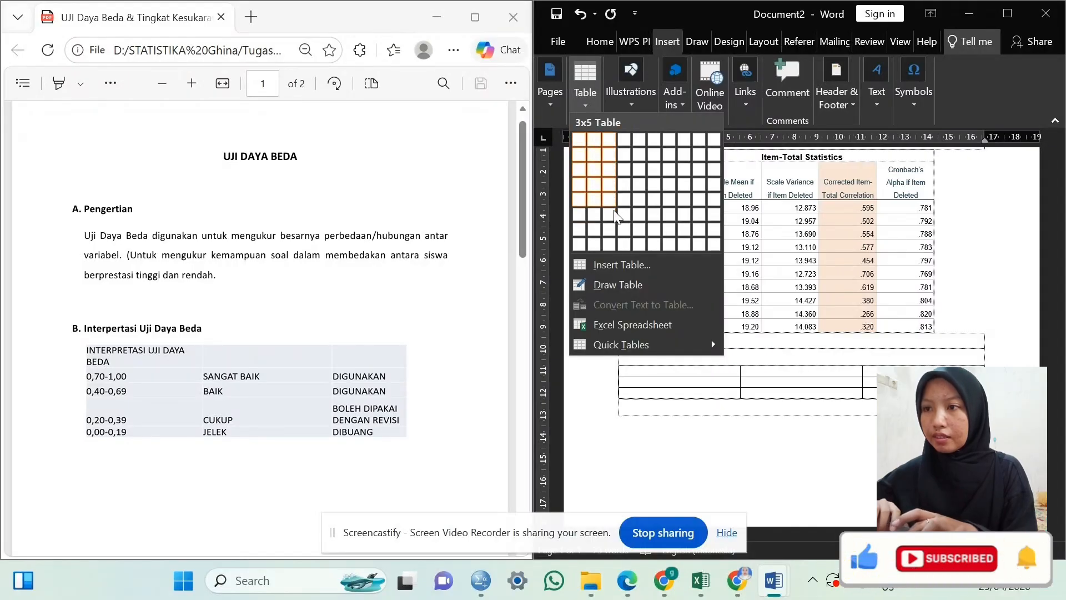
left_click(611, 241)
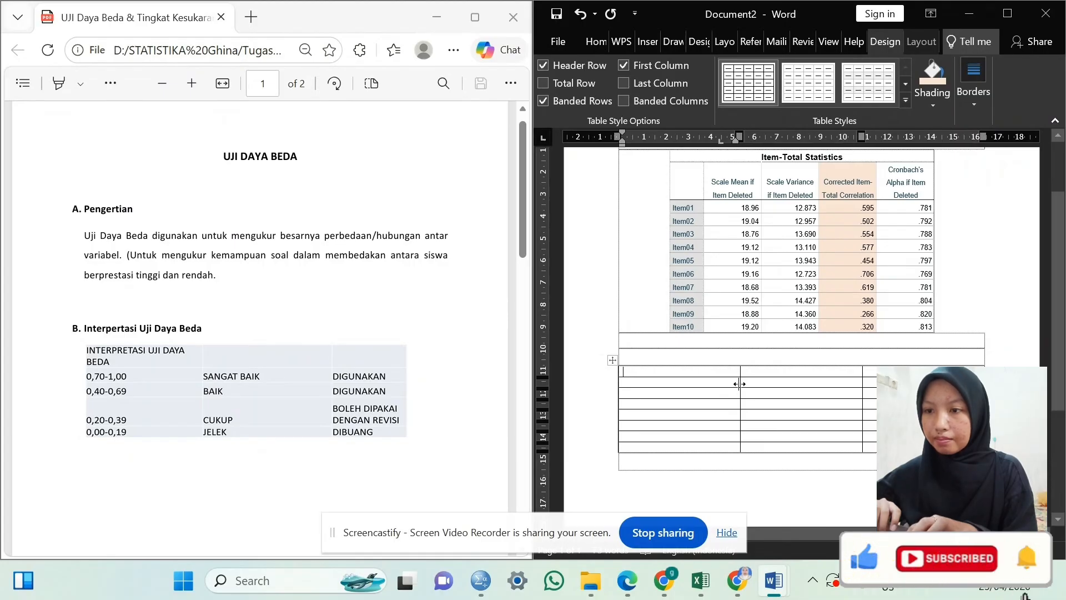
left_click_drag(738, 383, 701, 390)
left_click_drag(676, 399, 751, 388)
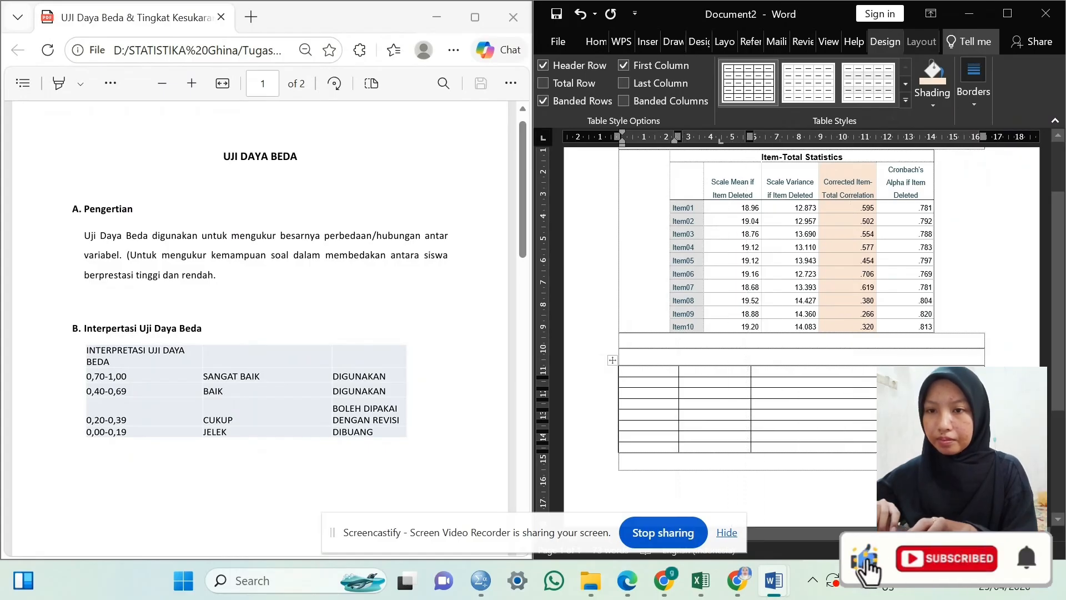
left_click_drag(982, 410, 823, 409)
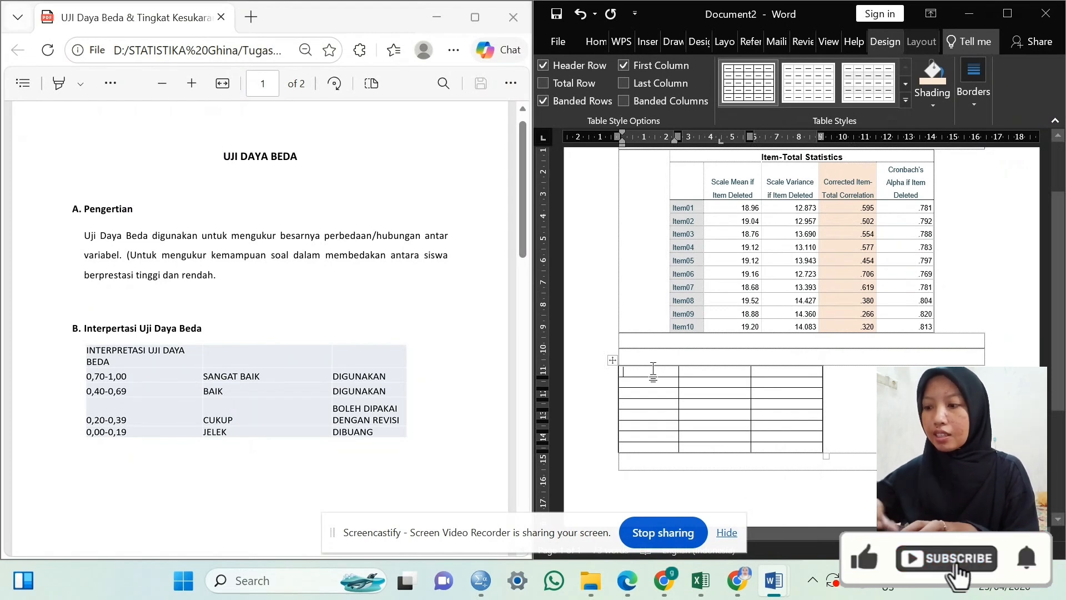
Enter the column headers Item, Nilai and KET in the first row of the new table.
type("iTE")
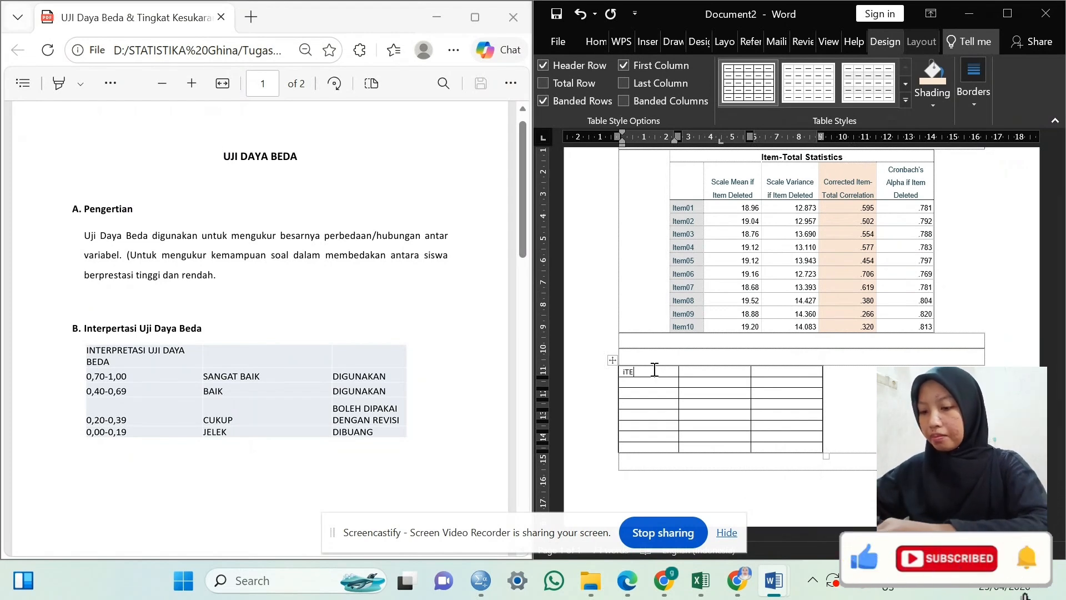
key("BackSpace")
key("BackSpace")
key("BackSpace")
key("BackSpace")
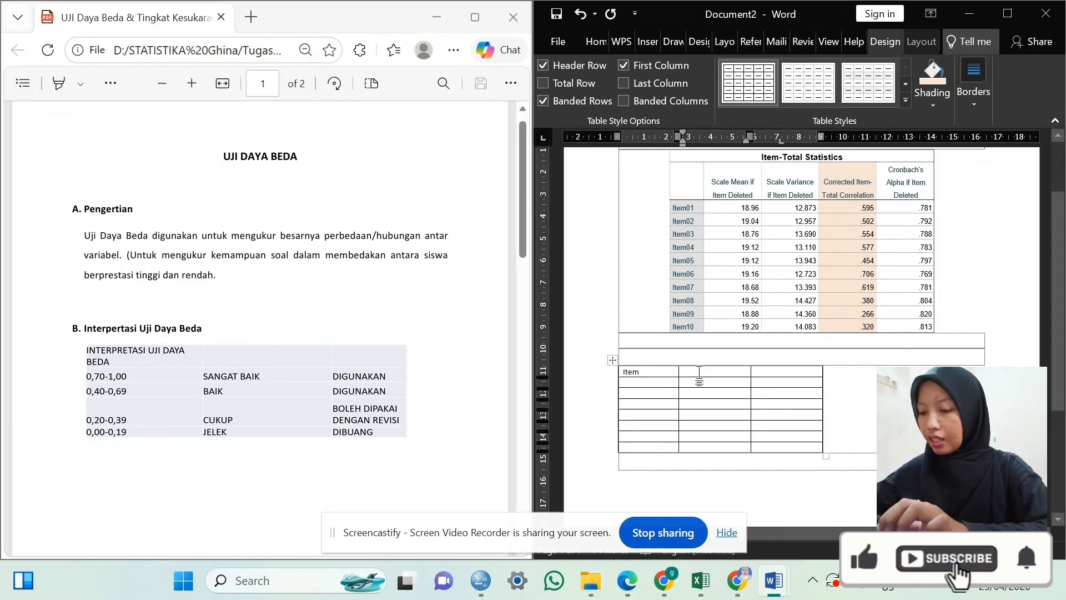
left_click(700, 381)
type("Nilai")
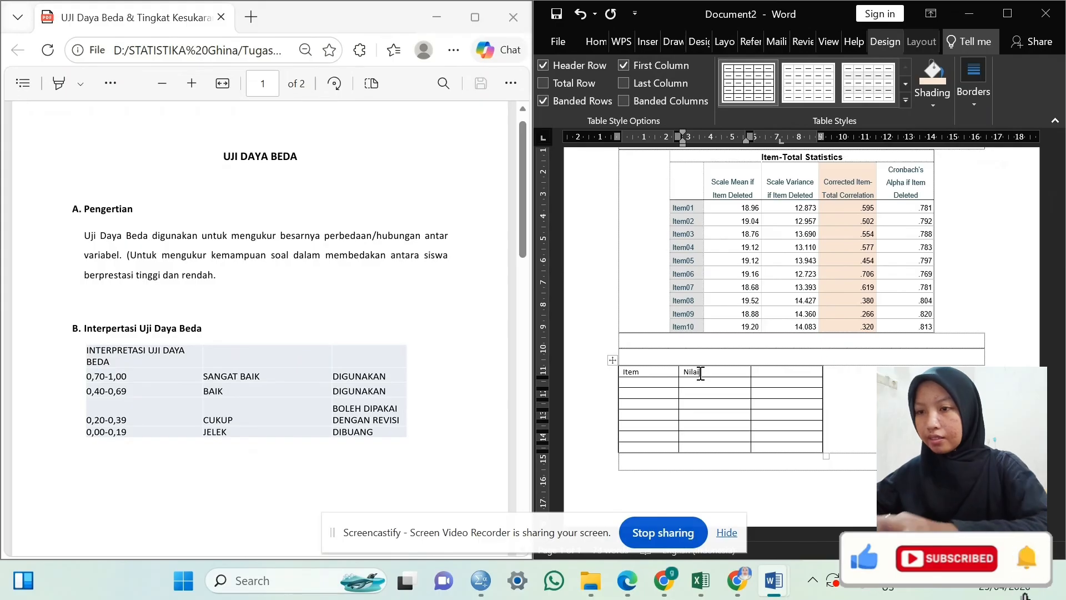
left_click(773, 375)
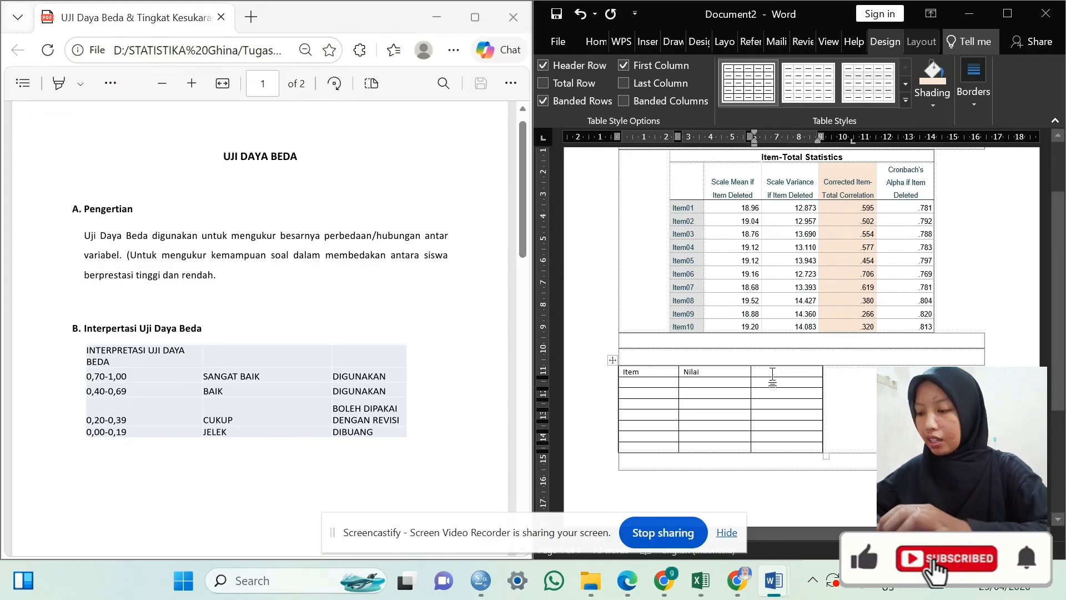
type("KET")
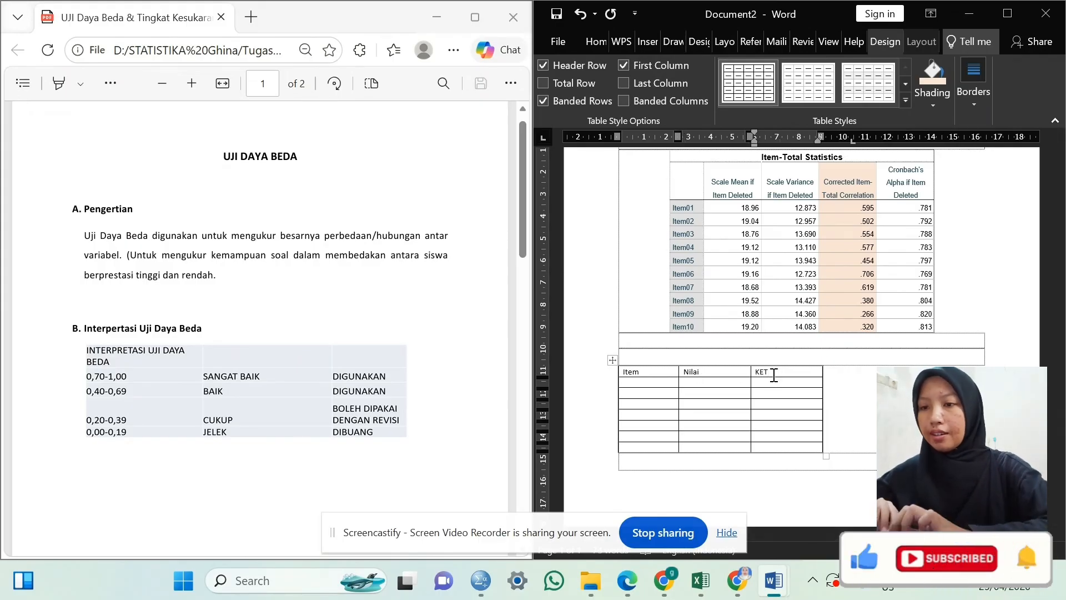
Format the new table's header row as bold, centered, 12 pt text with gold shading.
left_click_drag(774, 375, 649, 376)
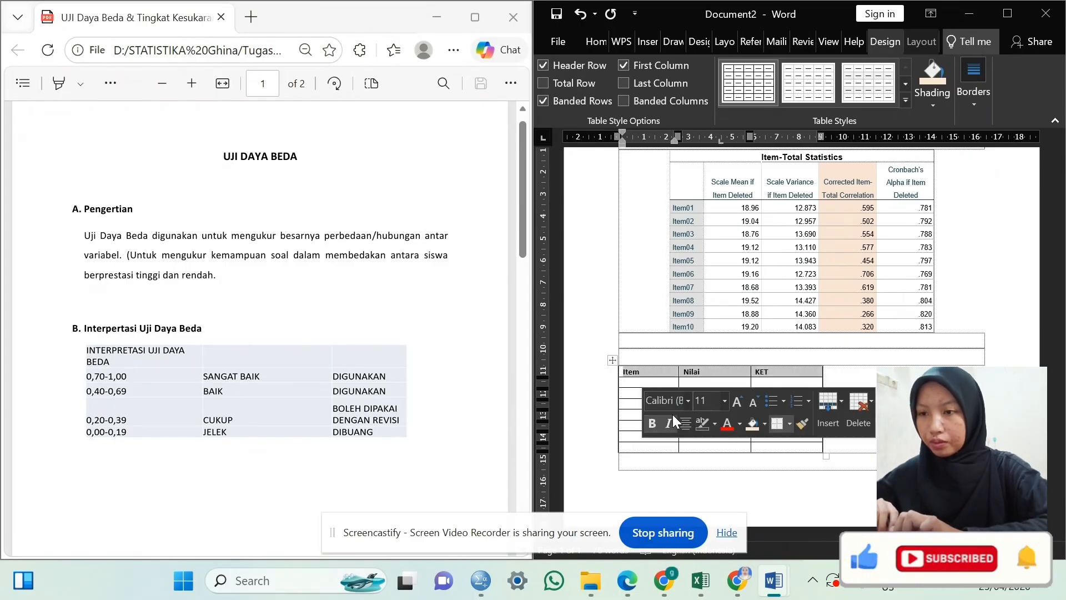
left_click(705, 400)
key("BackSpace")
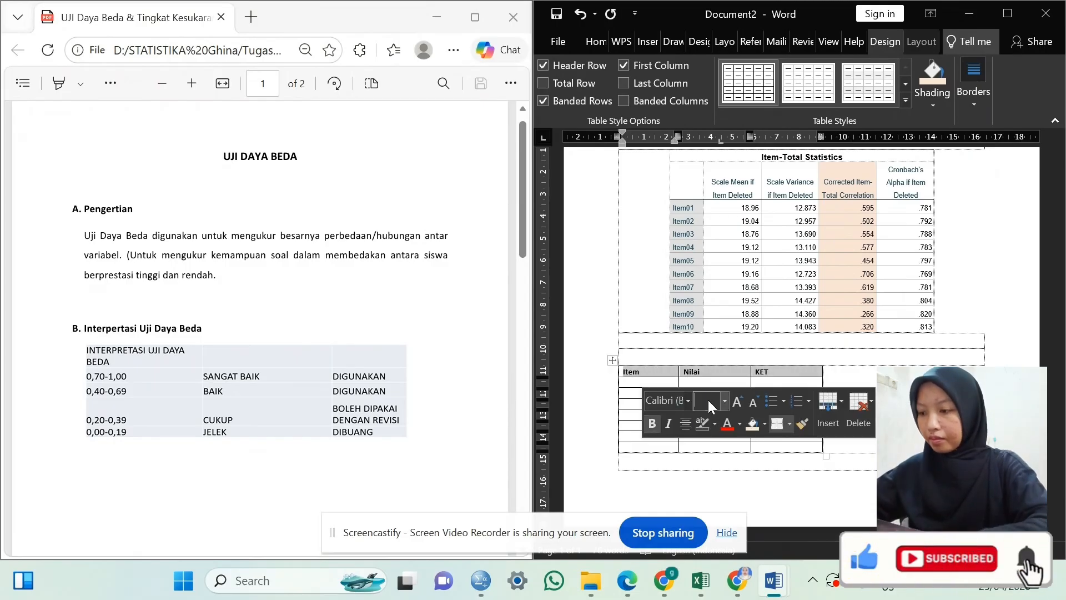
type("12")
key("Return")
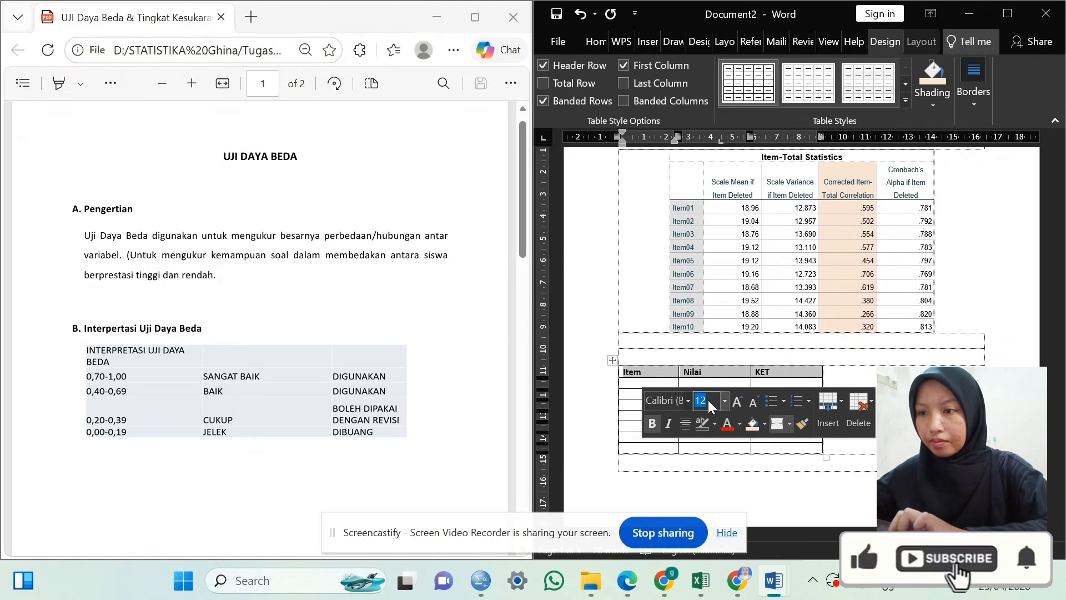
left_click(767, 425)
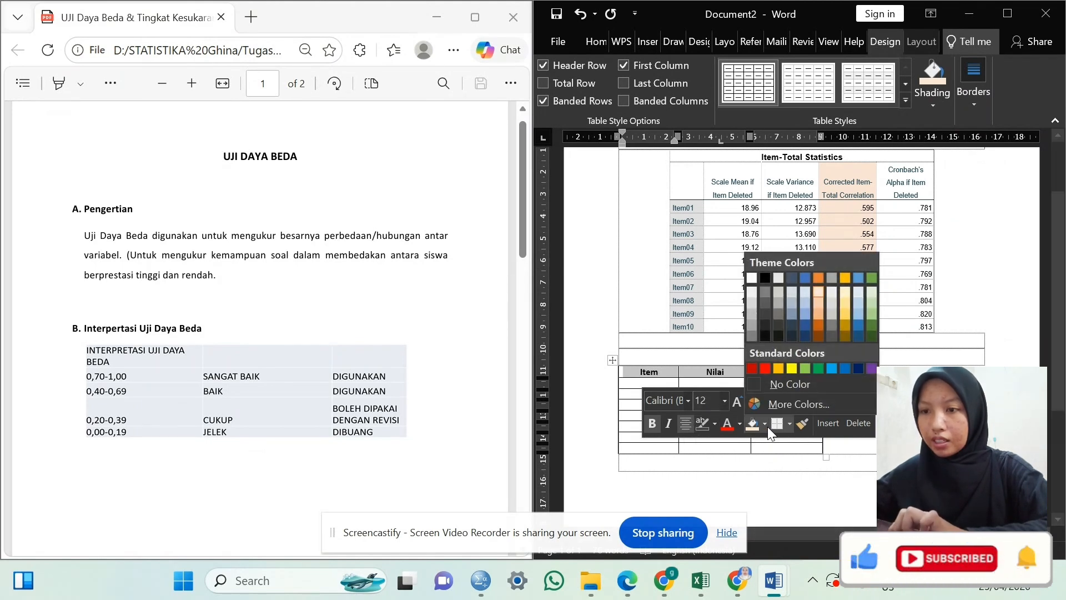
left_click(845, 312)
left_click(885, 382)
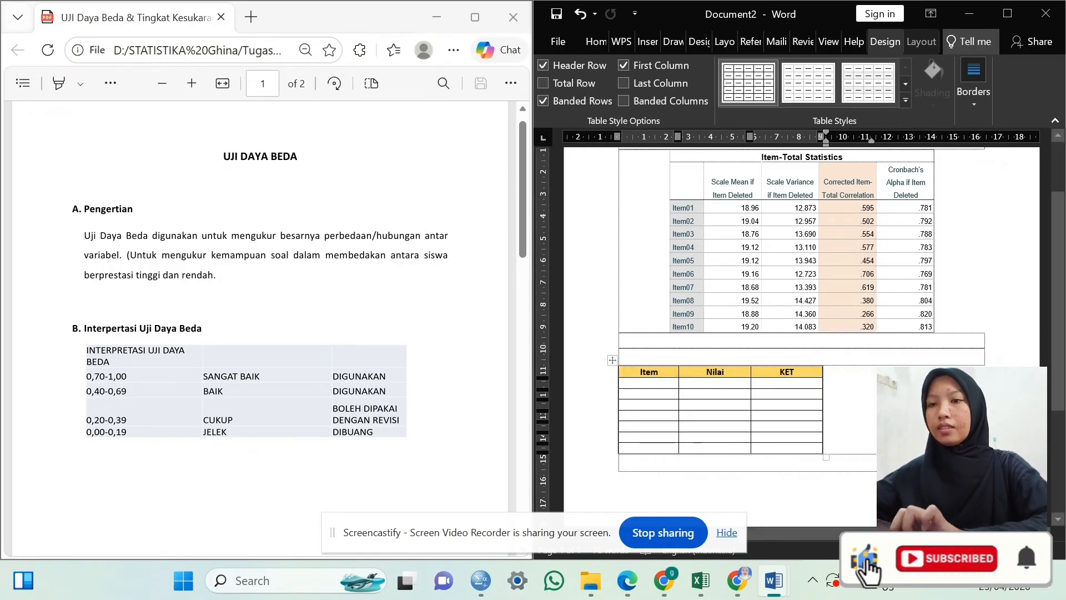
Apply automatic numbering to the seven empty cells under the Item header.
left_click(656, 385)
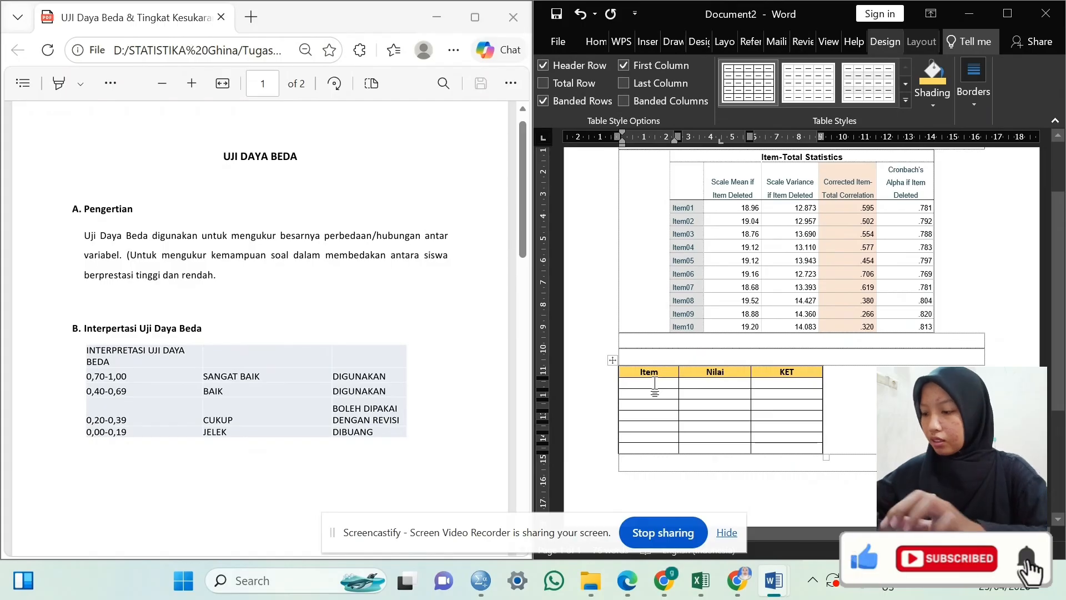
left_click_drag(655, 385, 659, 450)
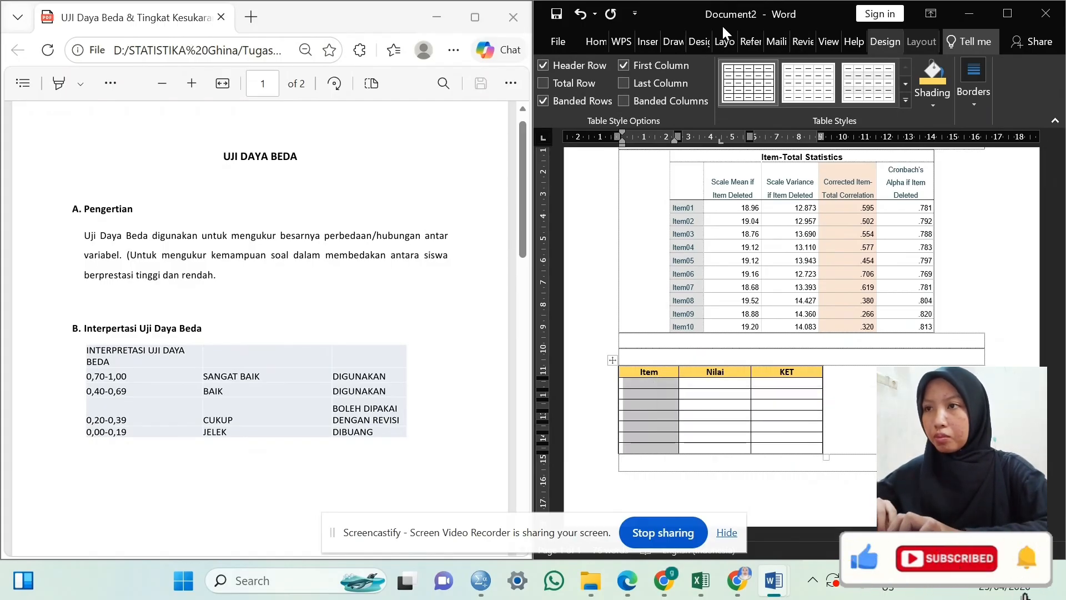
left_click(595, 43)
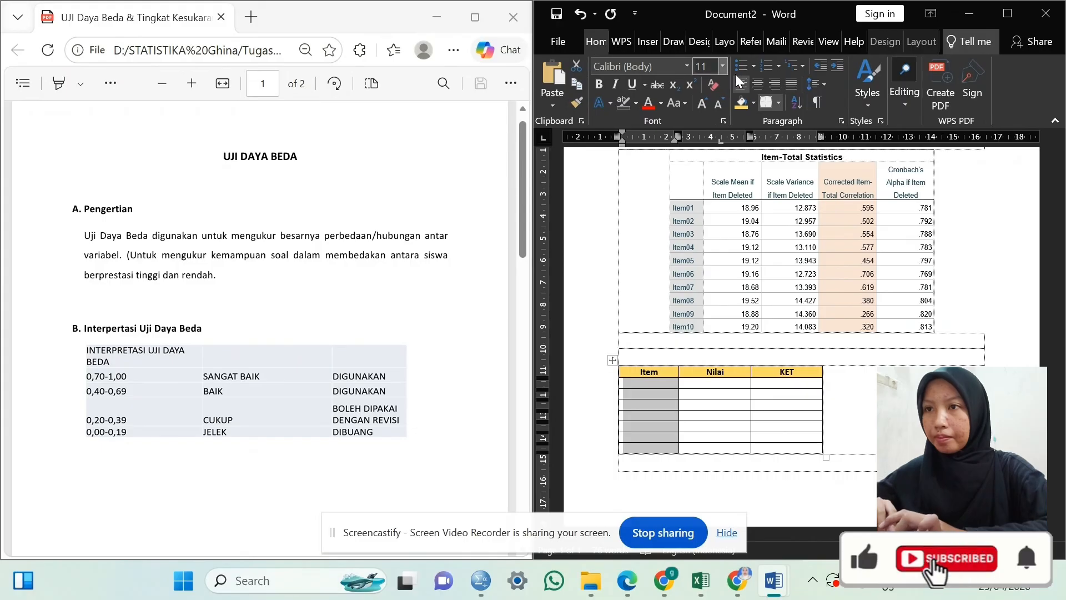
left_click(770, 66)
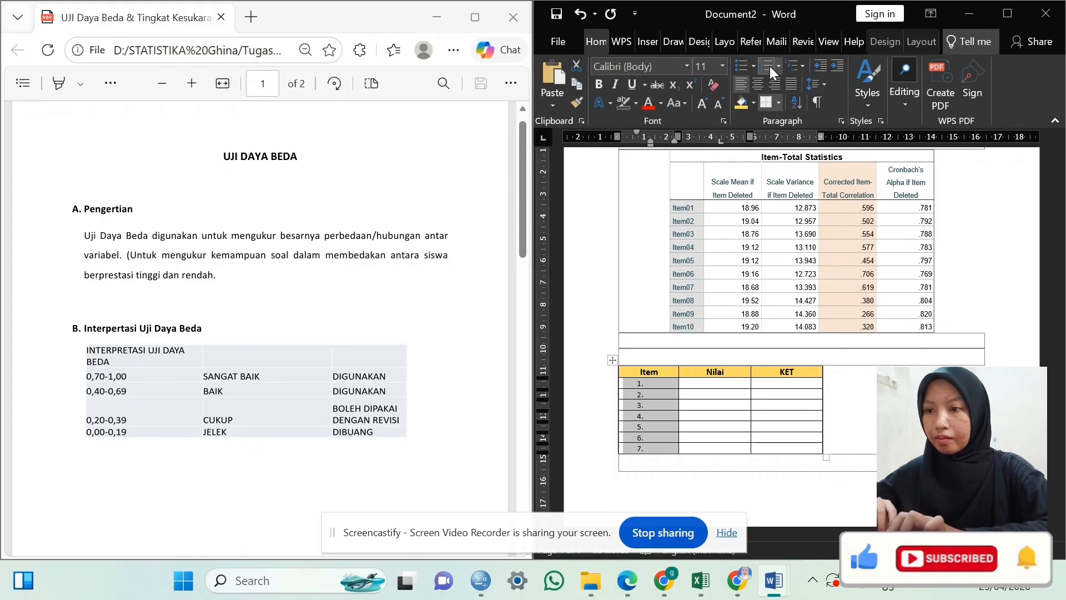
left_click(664, 434)
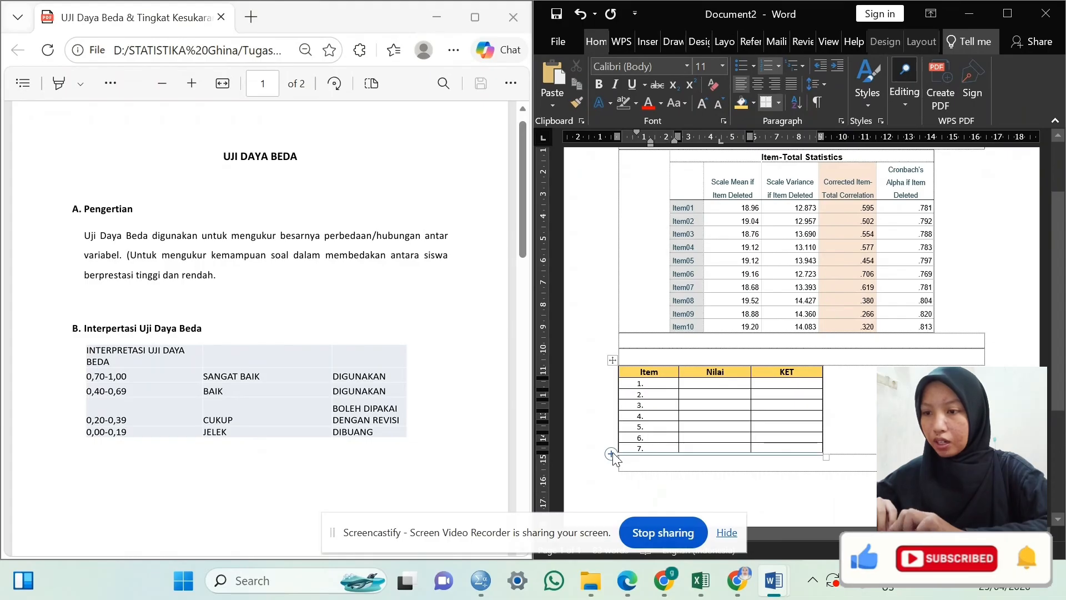
Add three more rows to the end of the Item/Nilai/KET table and narrow its Item column.
left_click(611, 453)
left_click(611, 454)
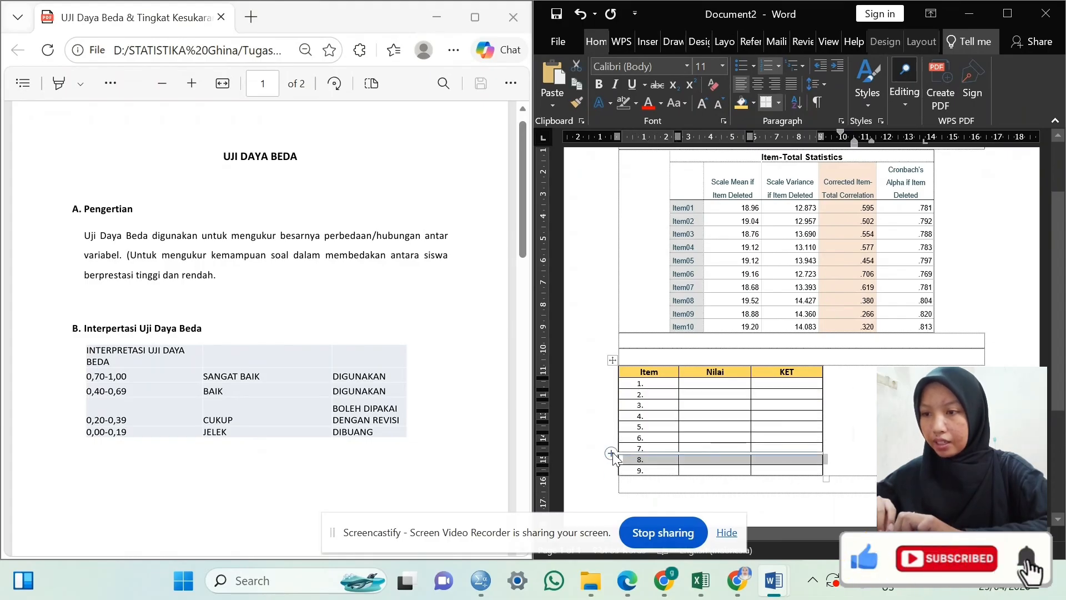
left_click(611, 454)
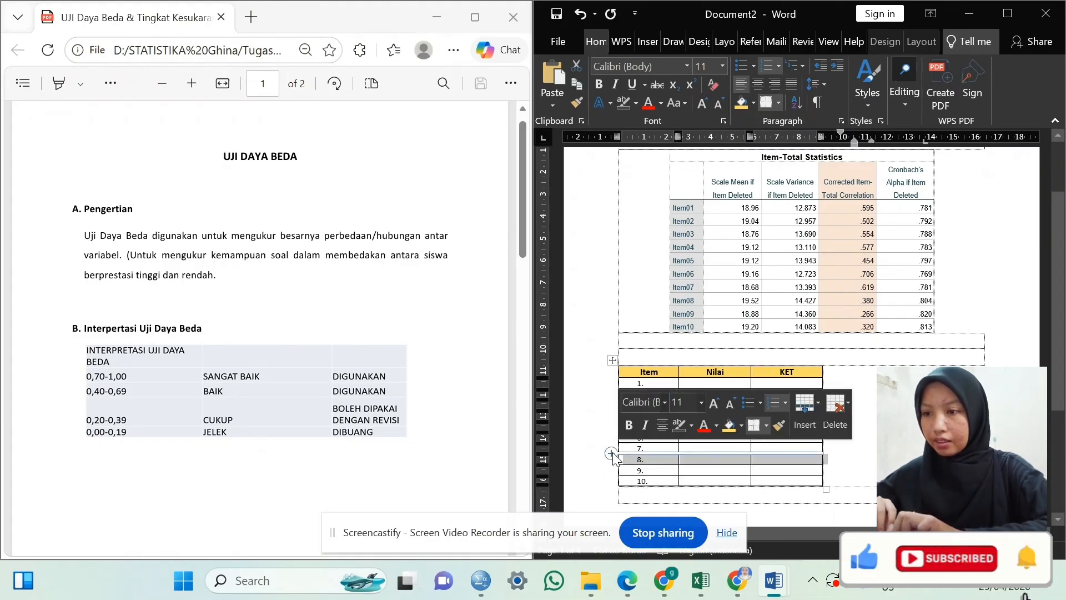
left_click(695, 494)
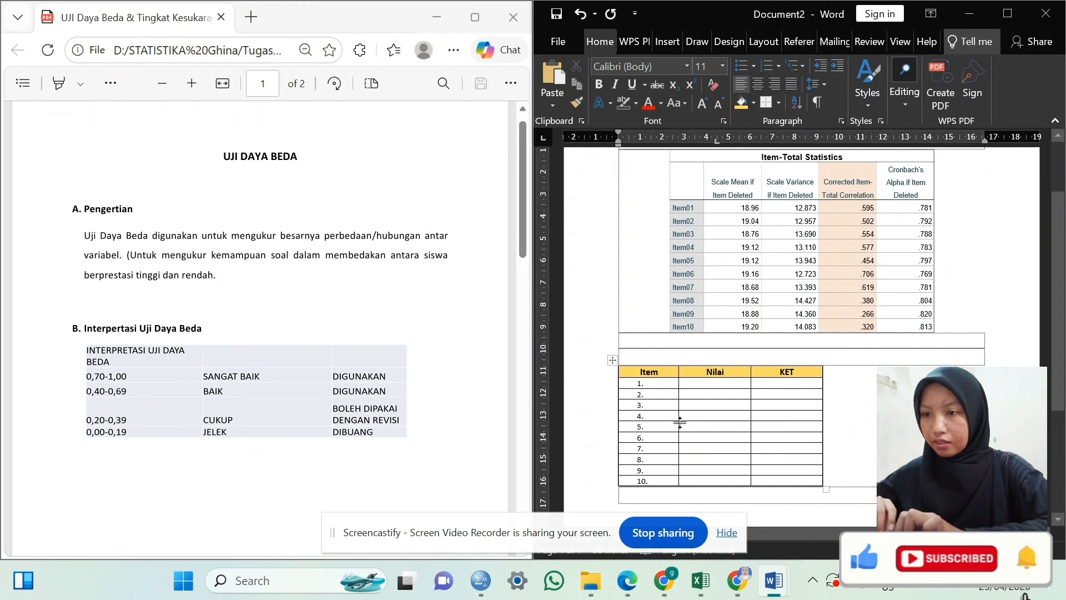
left_click_drag(678, 426, 663, 426)
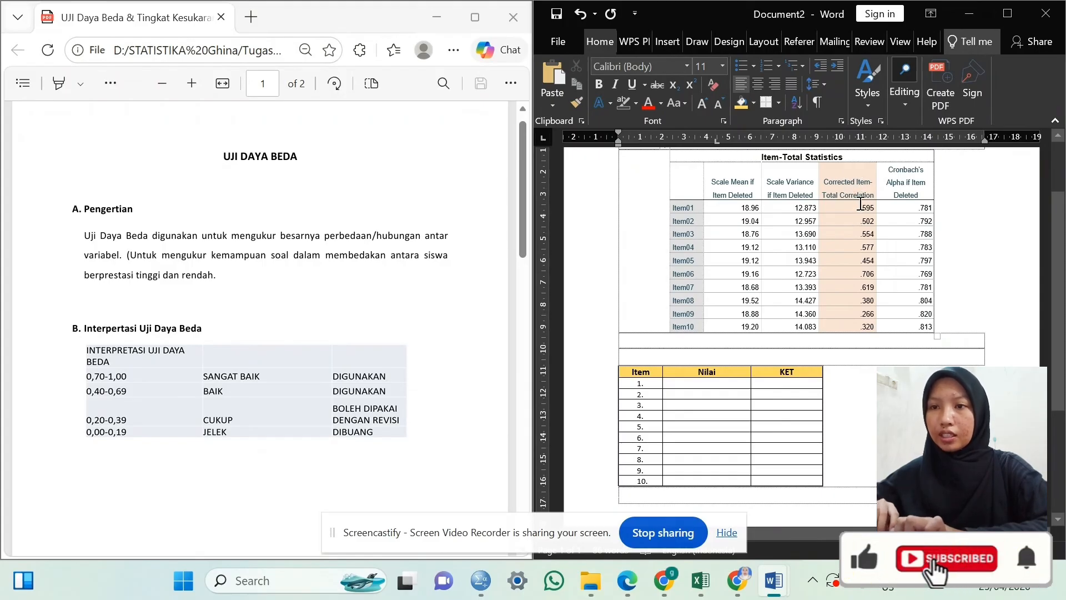
Copy the Corrected Item-Total Correlation values of Item01 to Item10 into the Nilai column.
left_click_drag(860, 207, 870, 326)
key("ctrl+c")
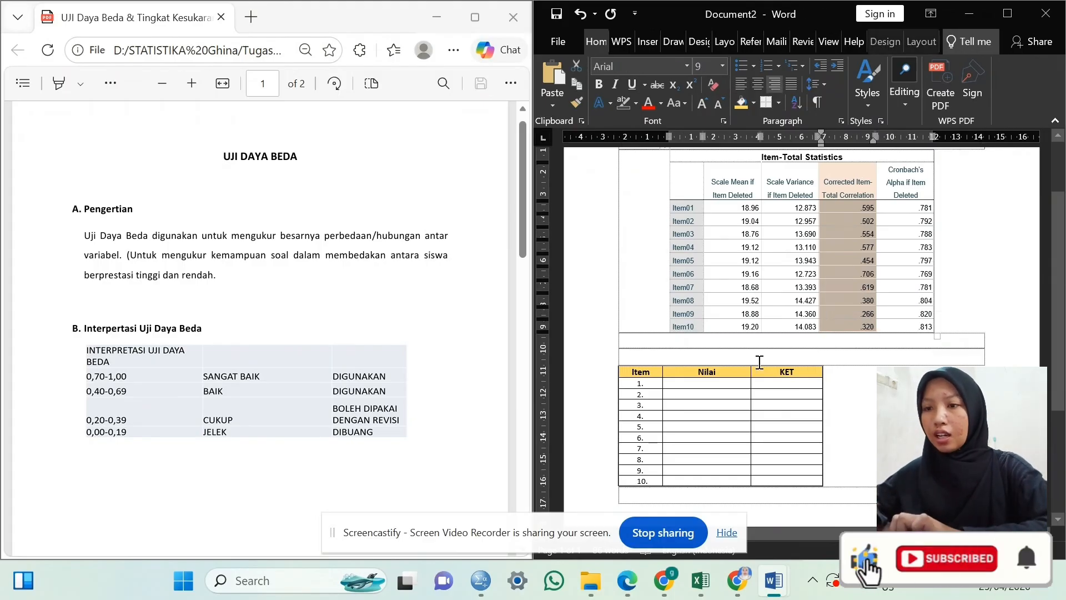
left_click(724, 384)
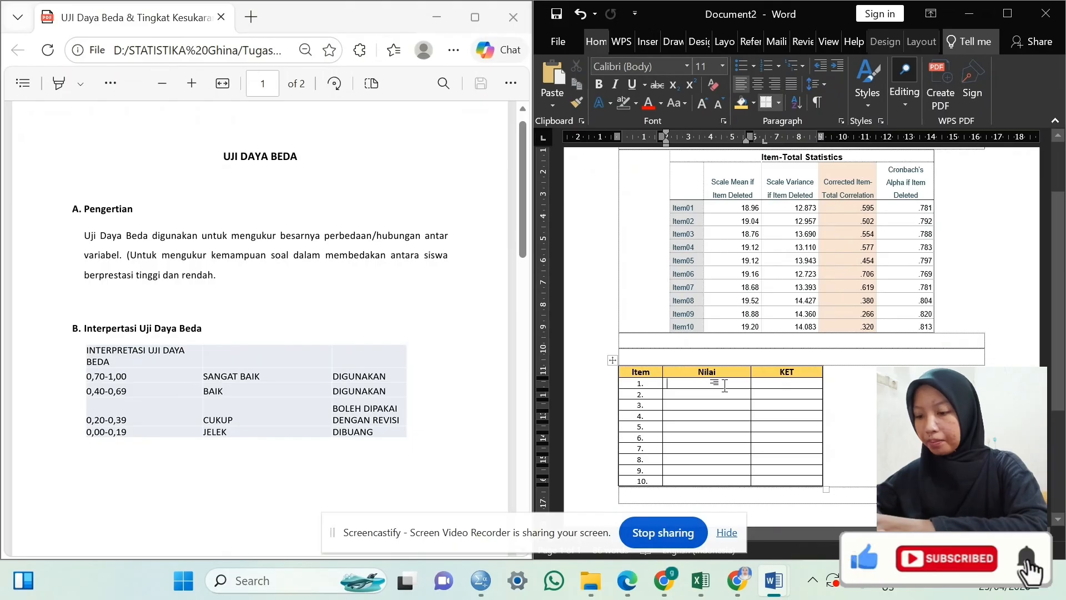
key("ctrl+v")
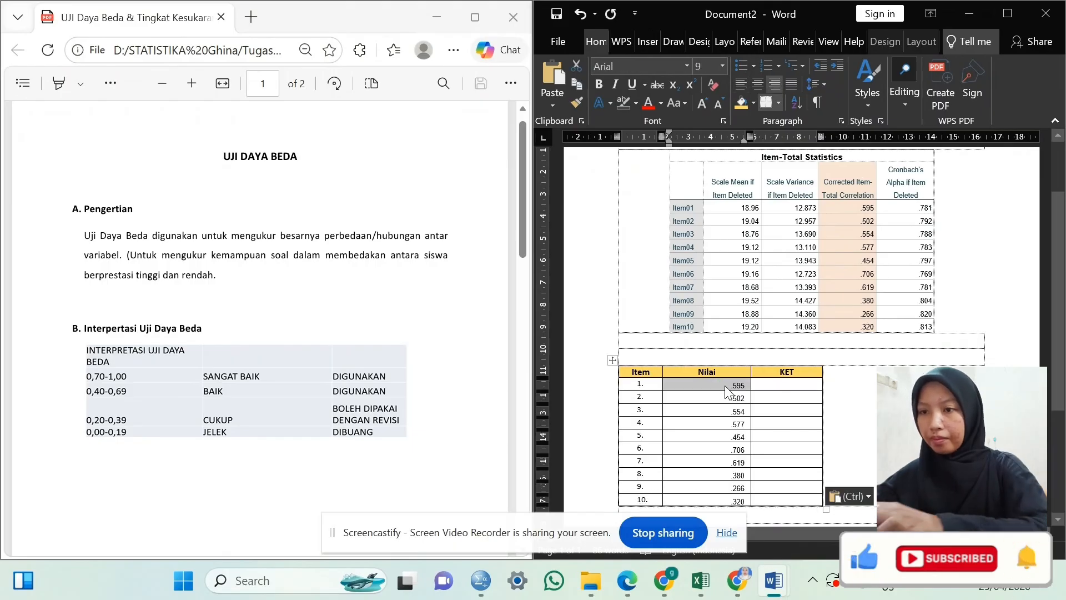
Center the ten values in the Nilai column and make the column slightly narrower.
left_click(761, 411)
left_click_drag(726, 387, 737, 501)
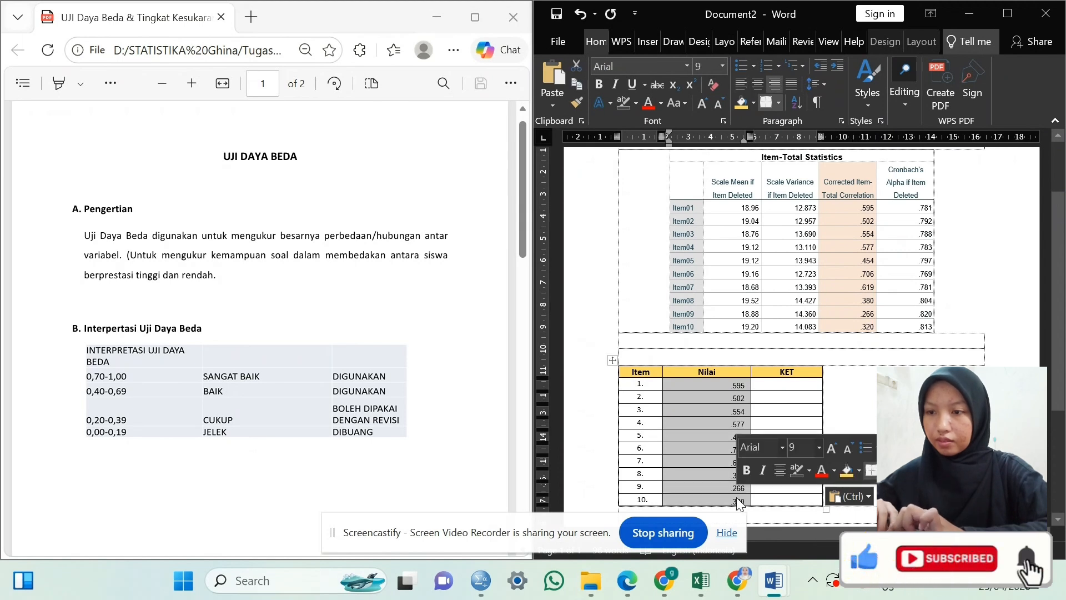
left_click(780, 470)
left_click(772, 408)
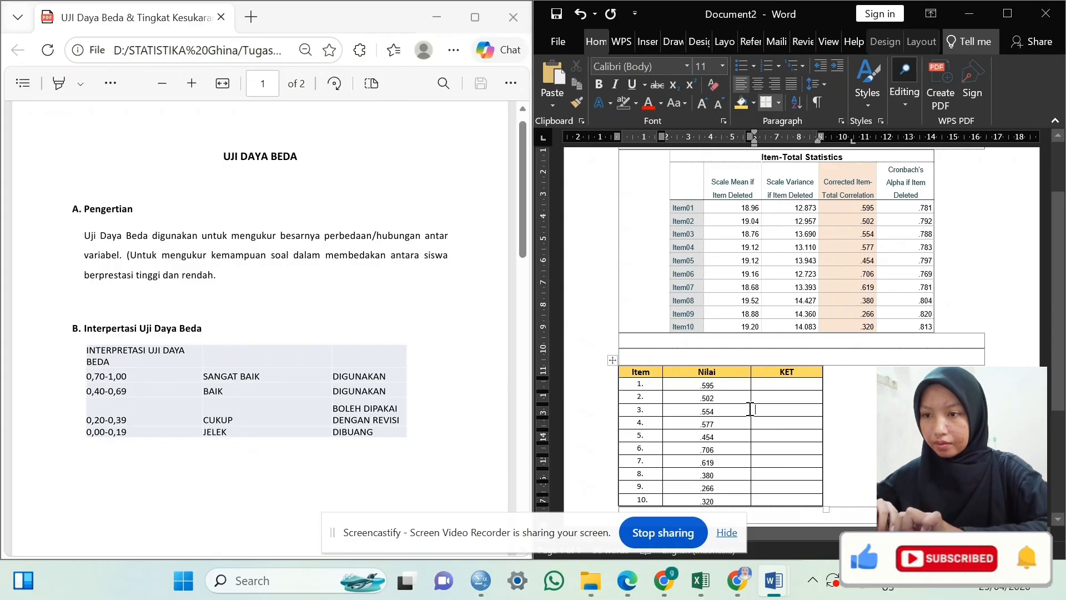
left_click_drag(750, 409, 735, 412)
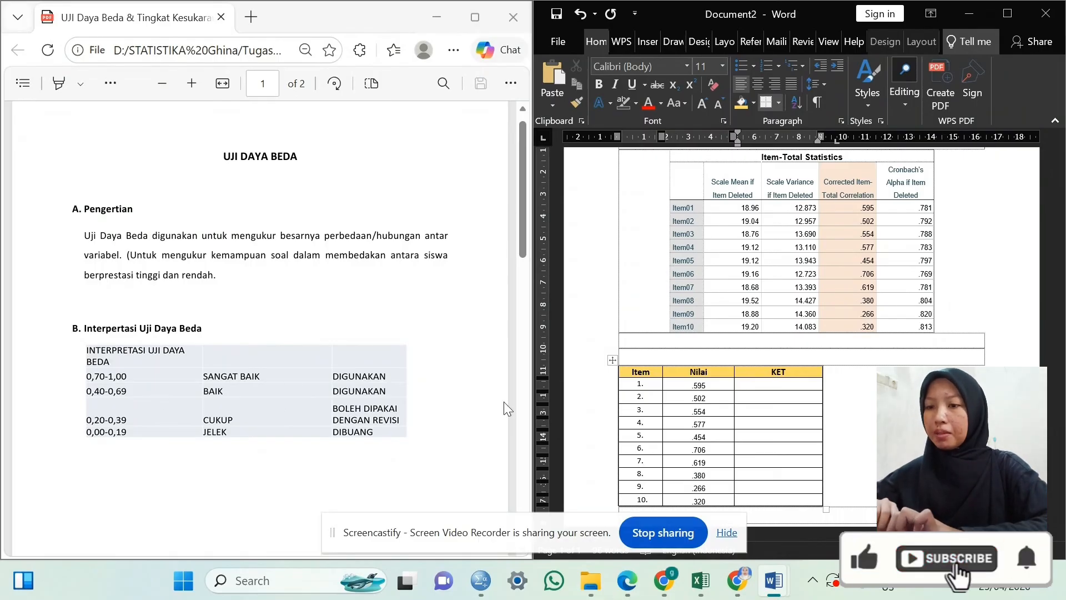
Enter BAIK in capitals as the KET entry for item 1.
left_click(761, 387)
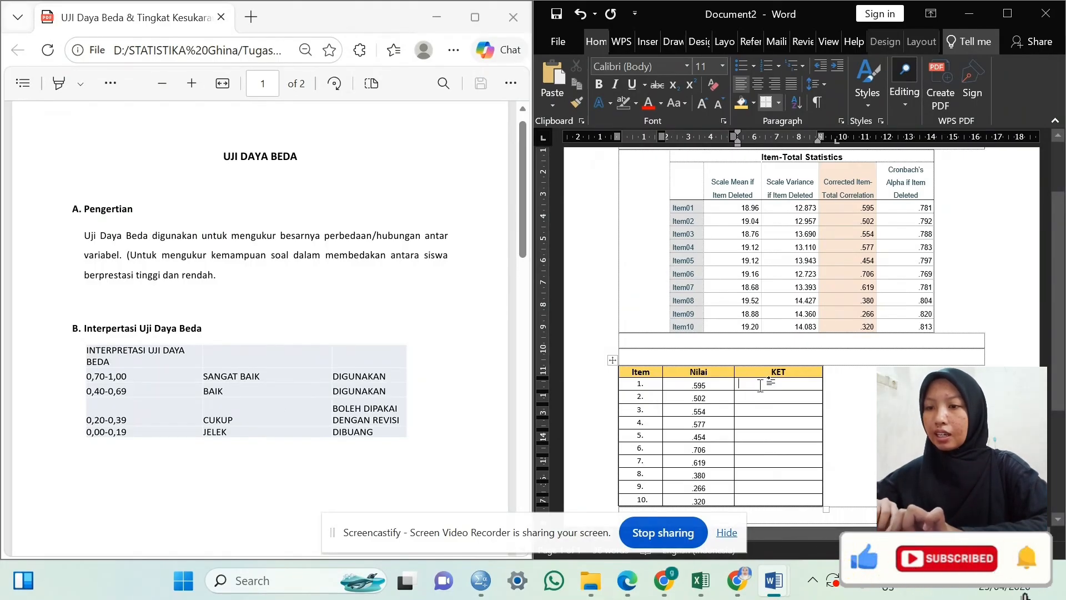
type("biak")
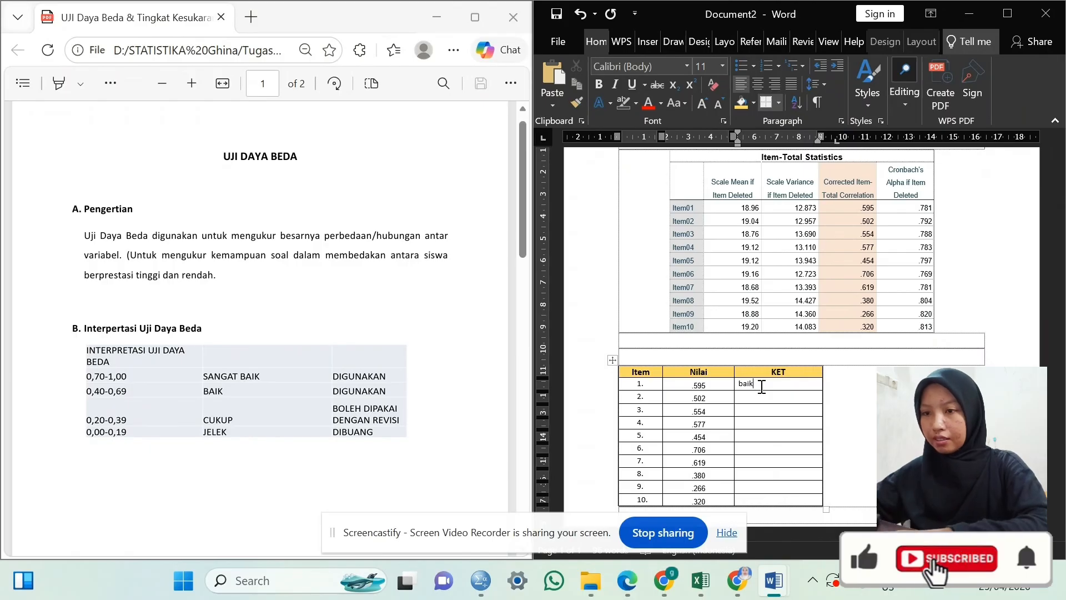
key("BackSpace")
key("BackSpace")
key("BackSpace")
key("BackSpace")
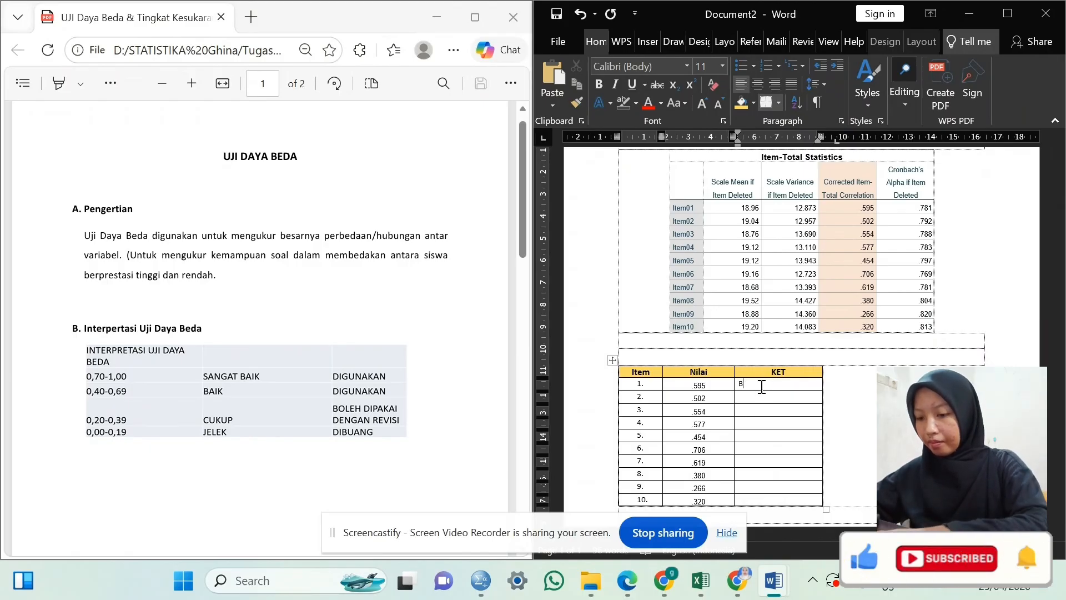
type("BAIK")
key("Return")
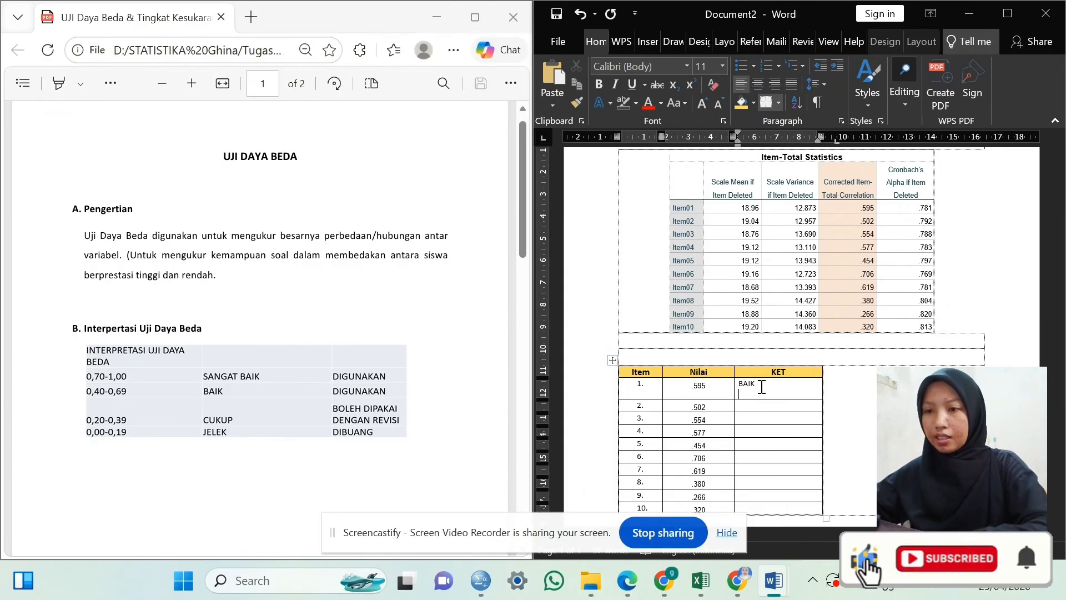
key("BackSpace")
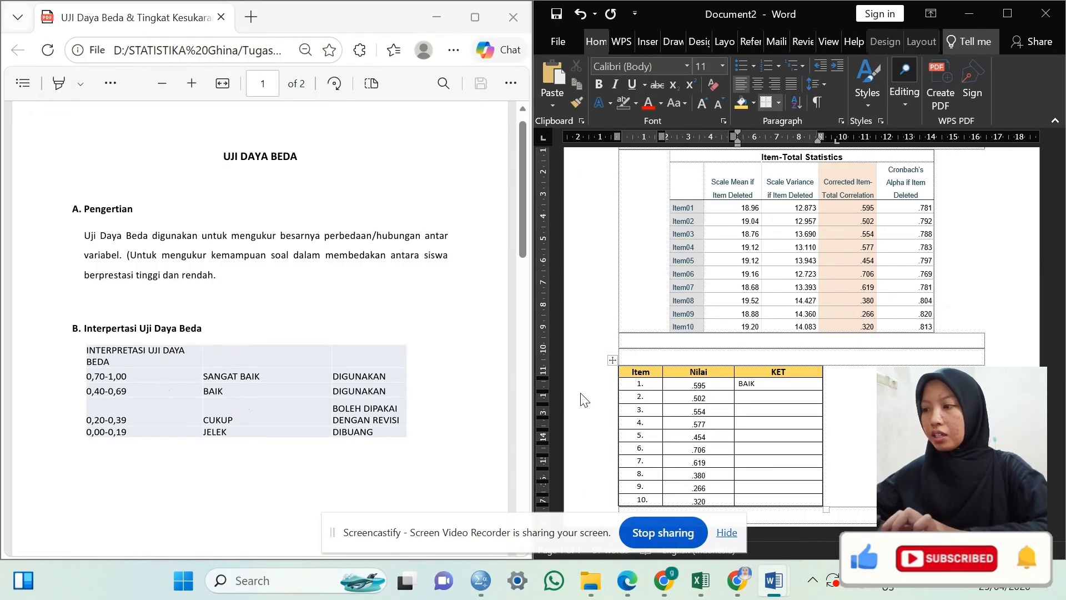
Make item 1's BAIK entry bold and centered, and copy the word into the KET cell of item 2.
double_click(740, 384)
key("ctrl+c")
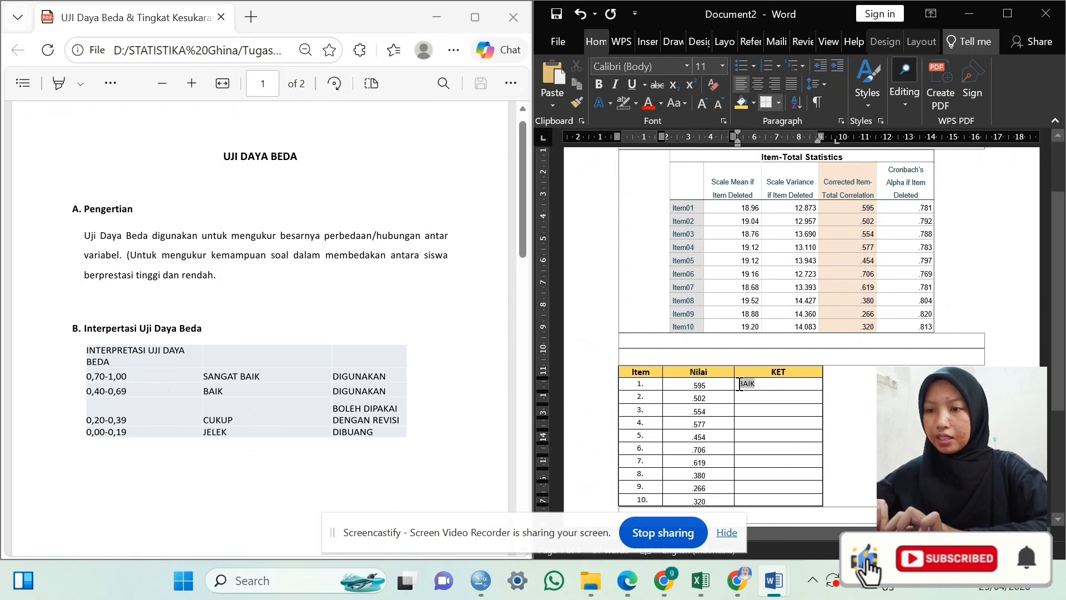
left_click(747, 436)
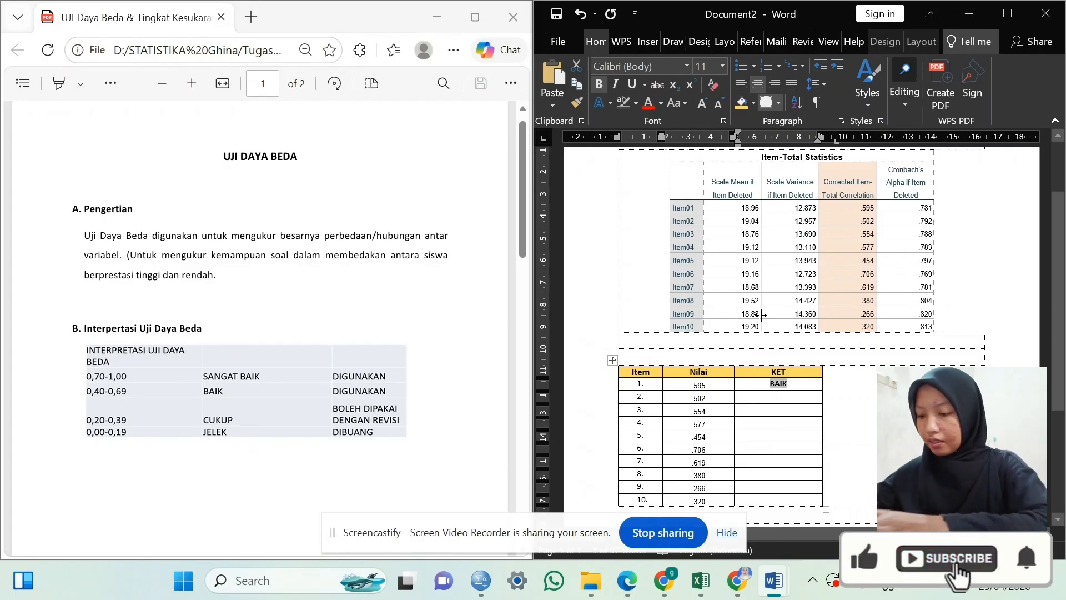
left_click(754, 396)
key("ctrl+v")
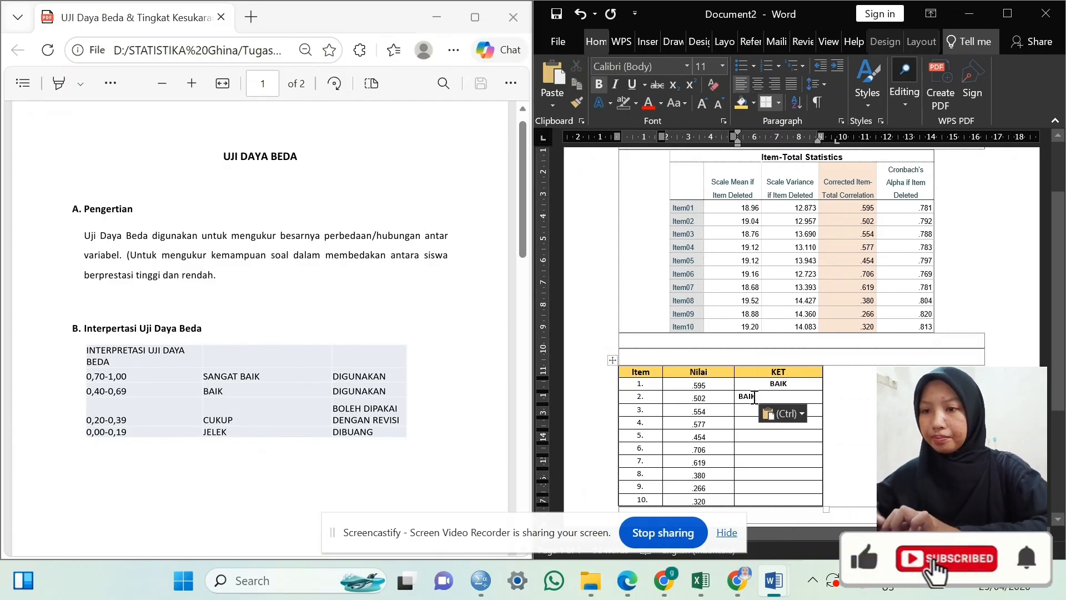
Center all KET cells from item 1 to item 10.
left_click_drag(771, 382, 785, 500)
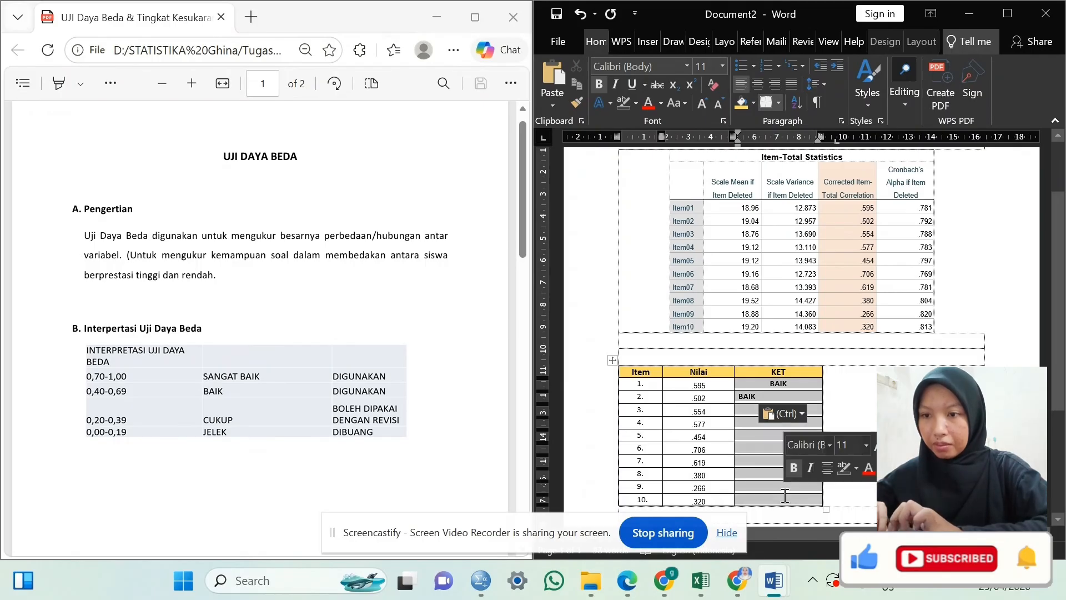
left_click(830, 466)
left_click(850, 396)
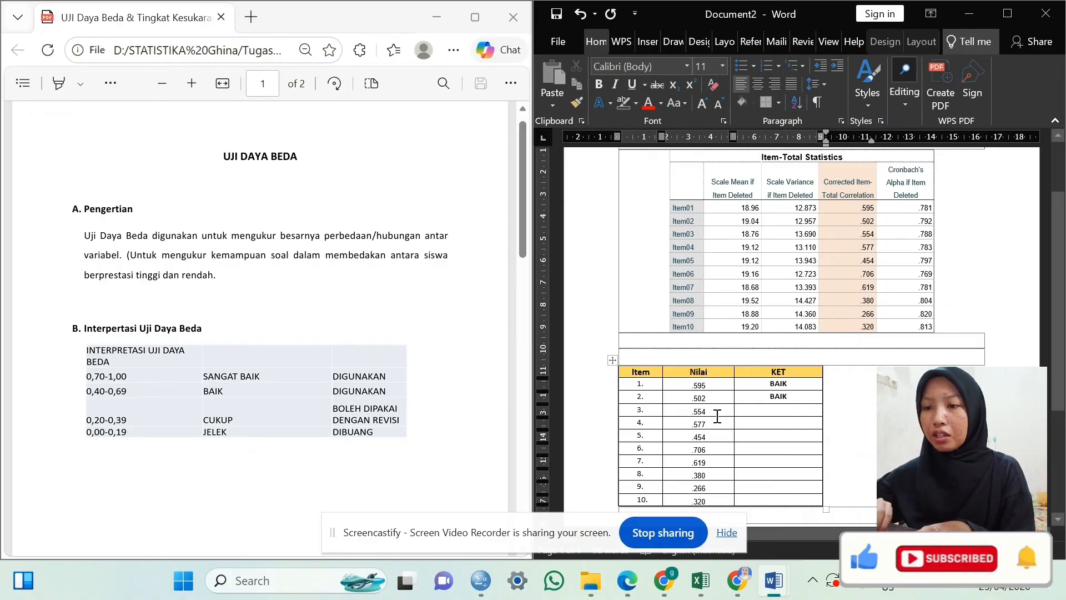
Paste BAIK into the KET cells of items 3, 4 and 5.
left_click(774, 411)
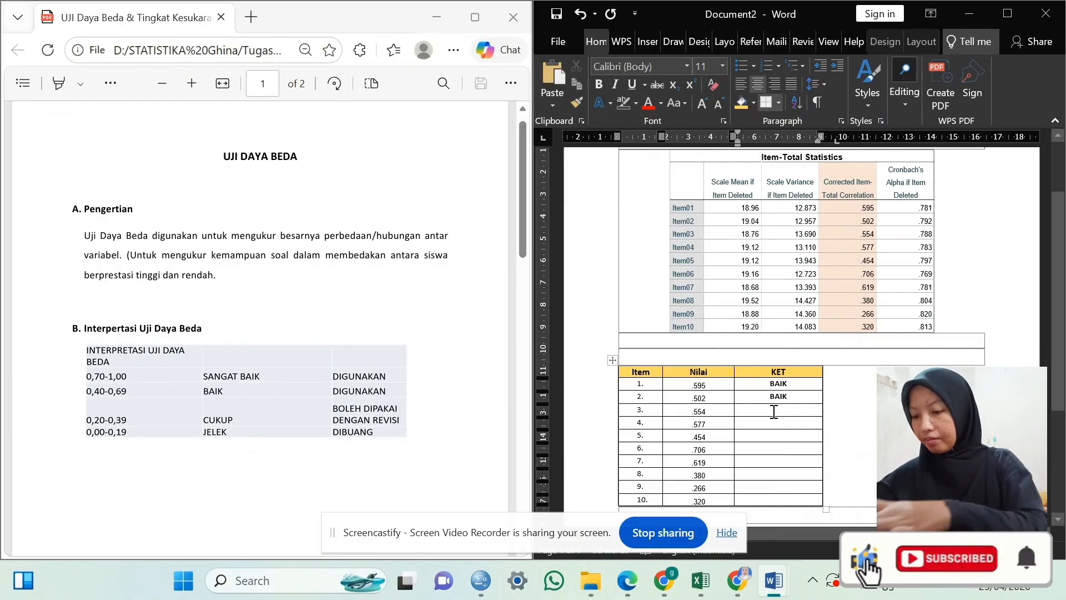
key("ctrl+v")
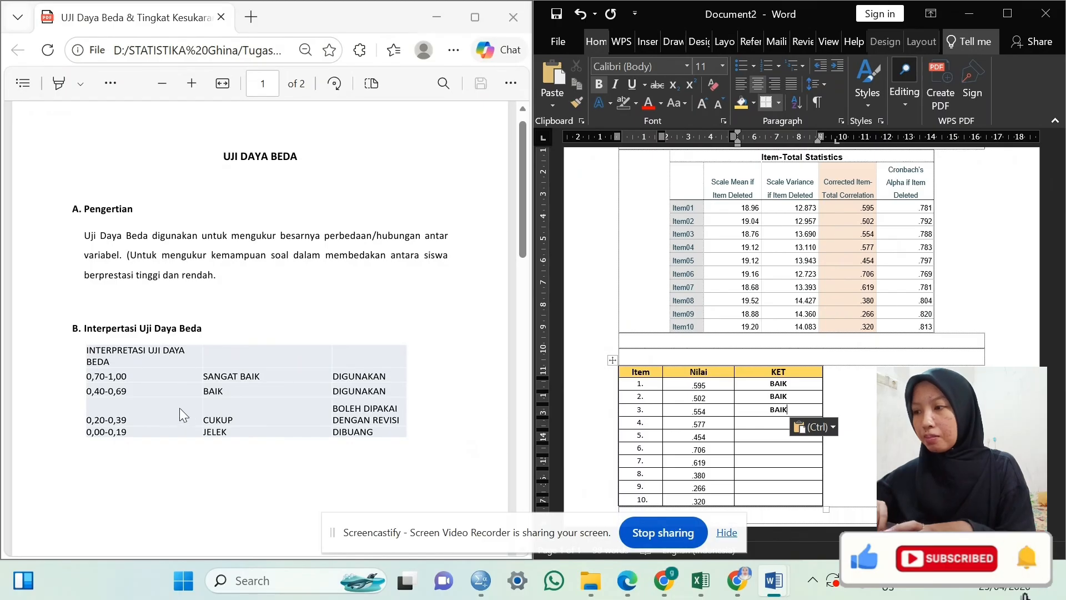
left_click(764, 423)
key("ctrl+v")
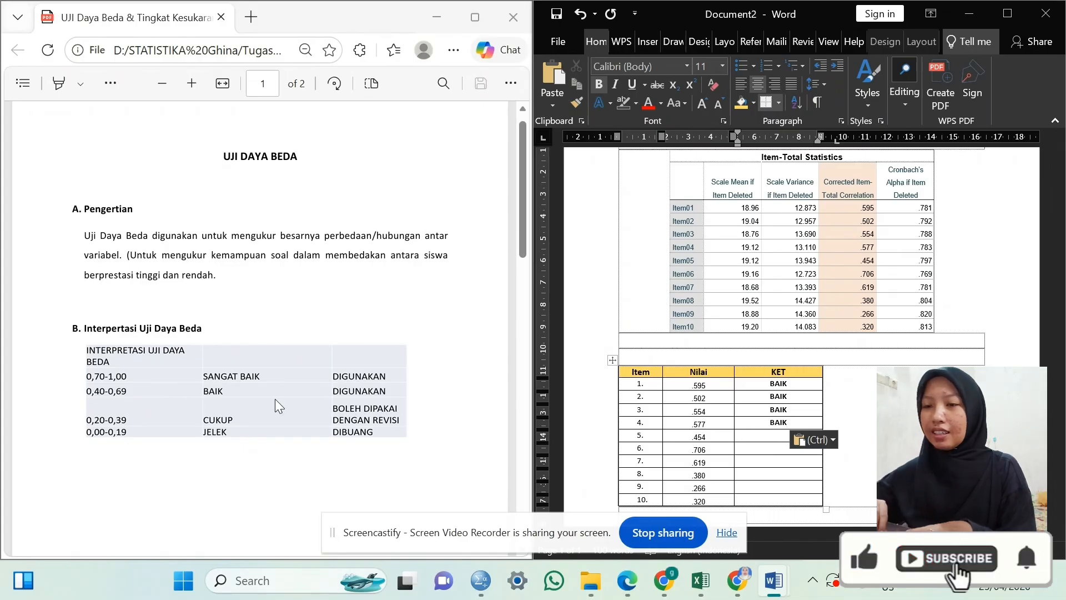
left_click(777, 435)
key("ctrl+v")
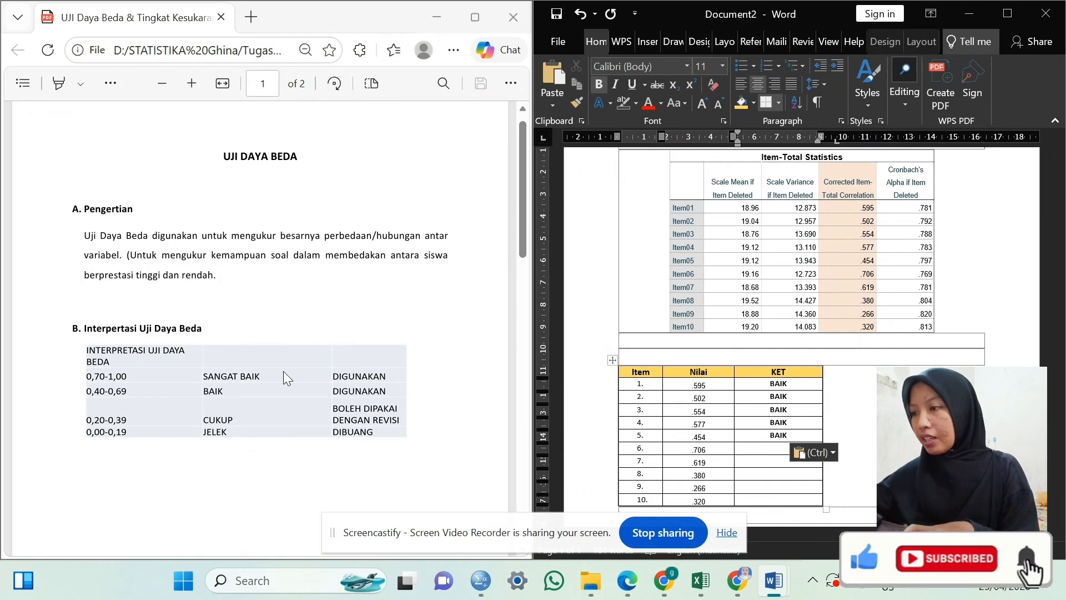
Enter SANGAT BAIK in bold as the KET entry for item 6.
left_click(766, 449)
type("S")
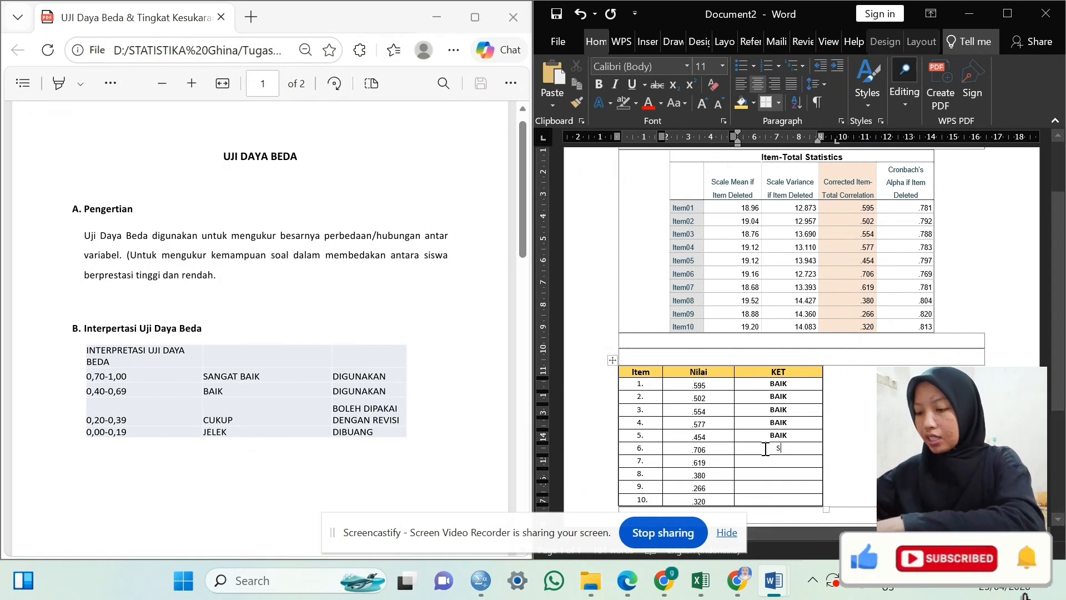
type("ANGA")
key("BackSpace")
type("GAT ")
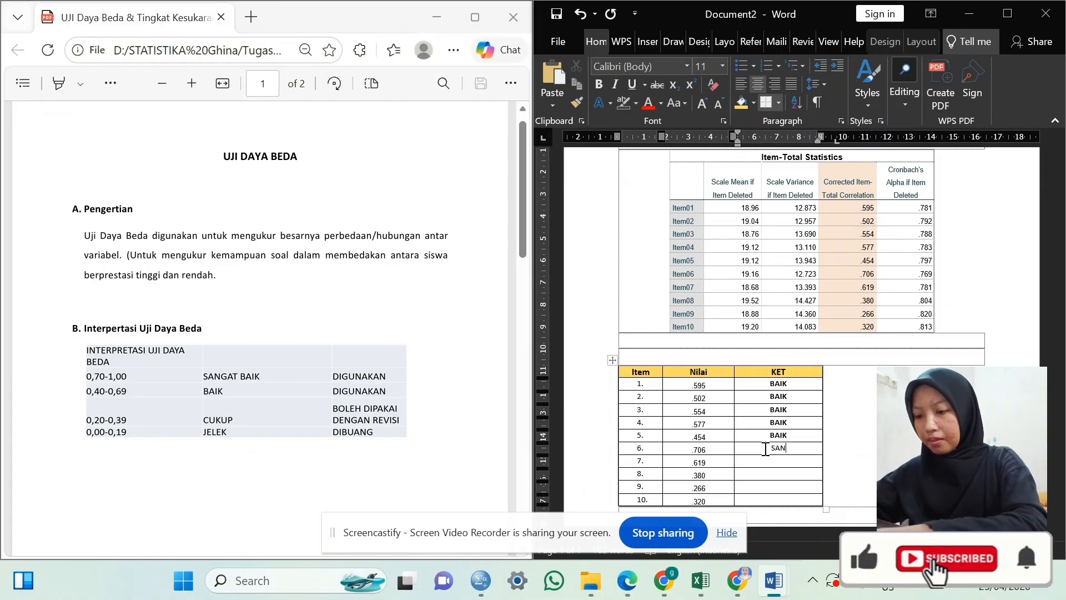
type("BAIK")
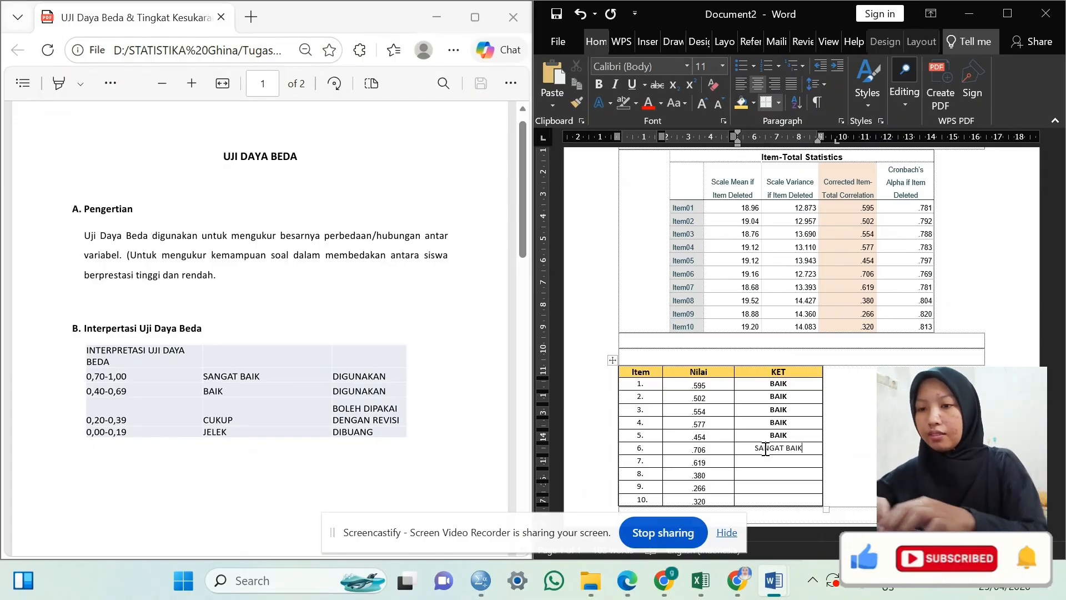
left_click_drag(786, 449, 748, 453)
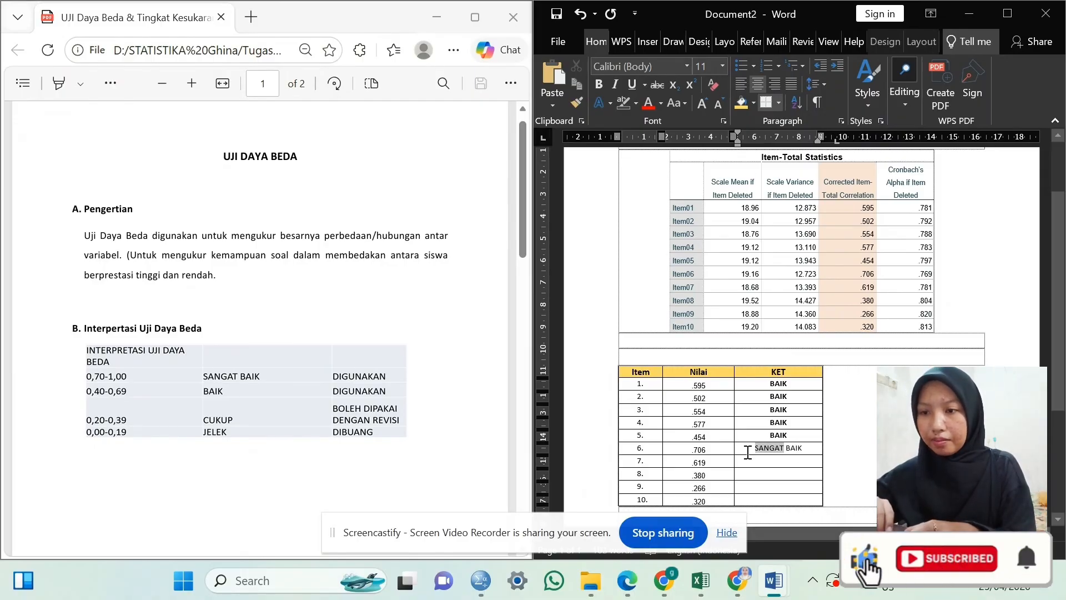
double_click(800, 449)
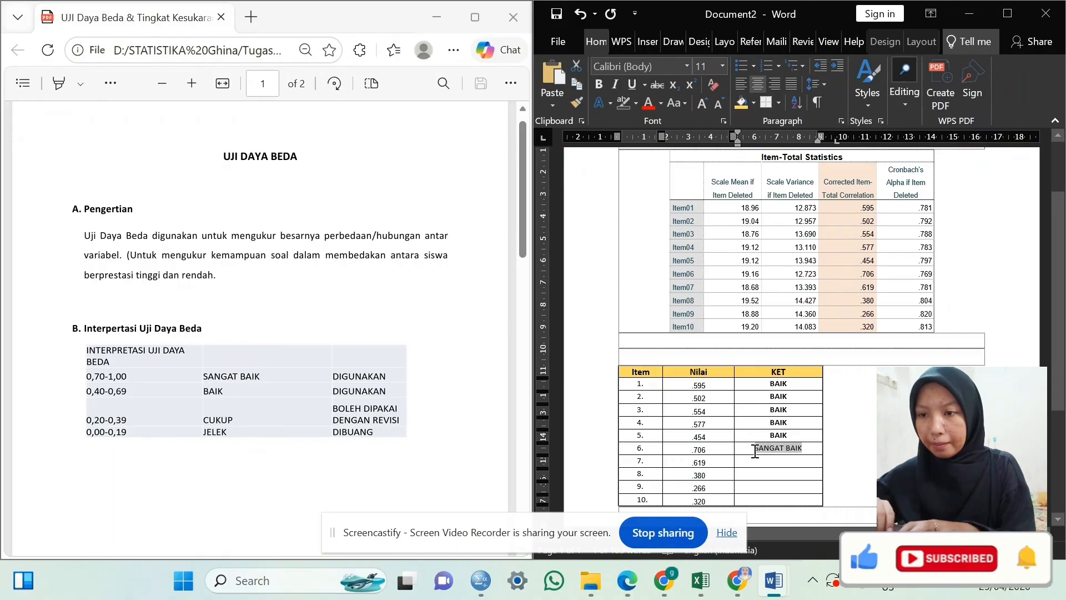
key("ctrl+b")
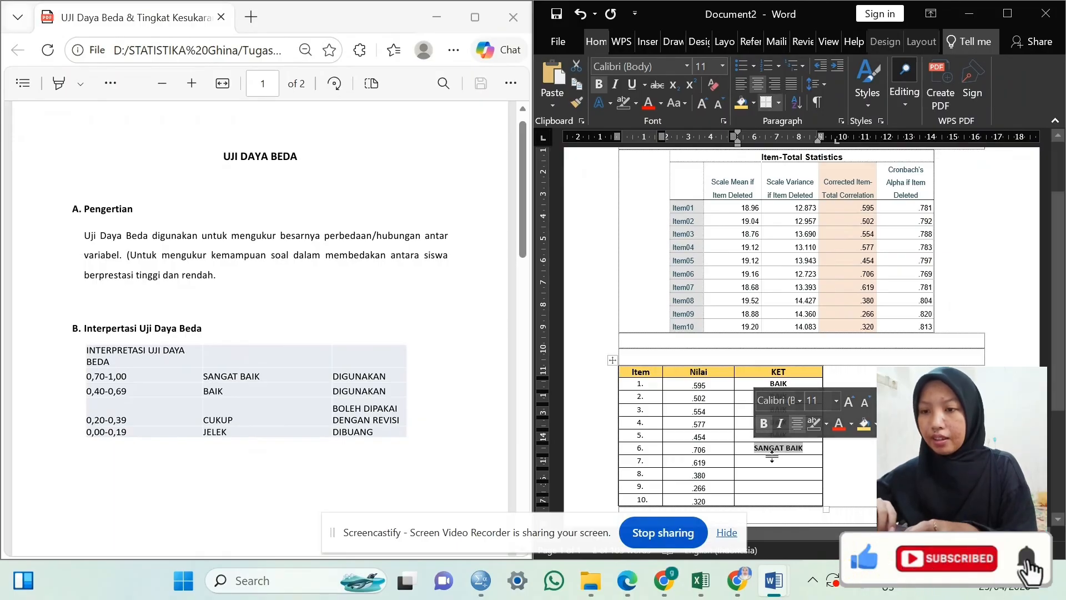
Enter BAIK as the KET entry for item 7.
left_click(773, 460)
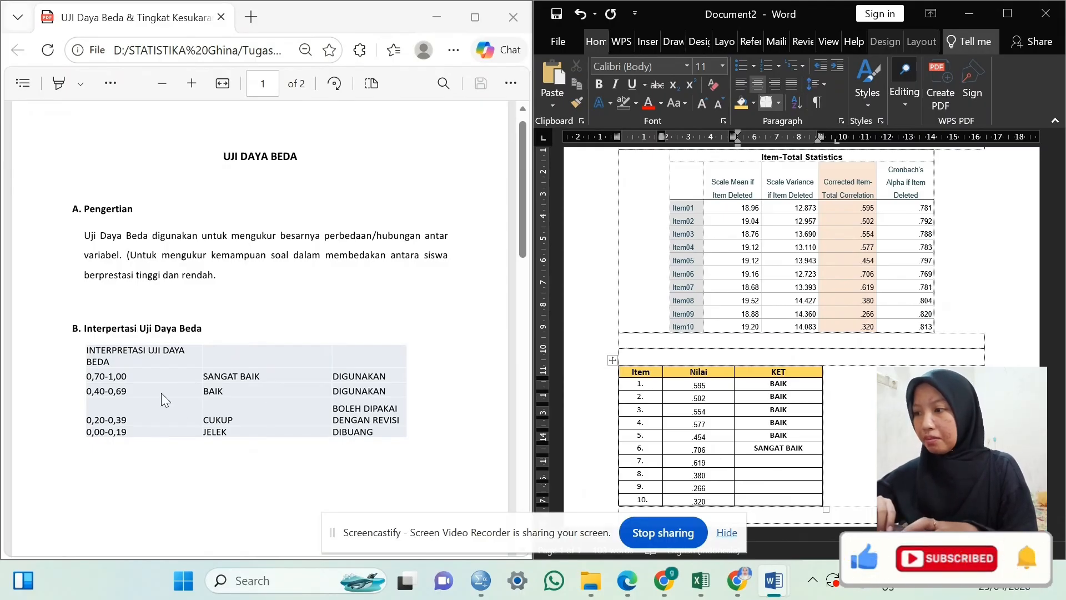
left_click(780, 462)
type("BAIK")
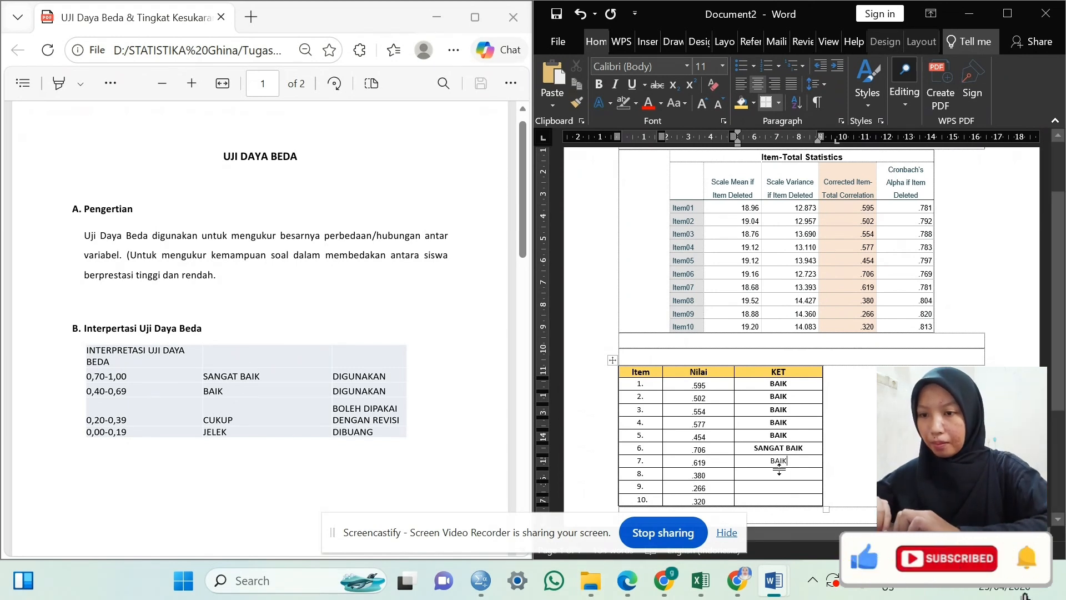
double_click(783, 462)
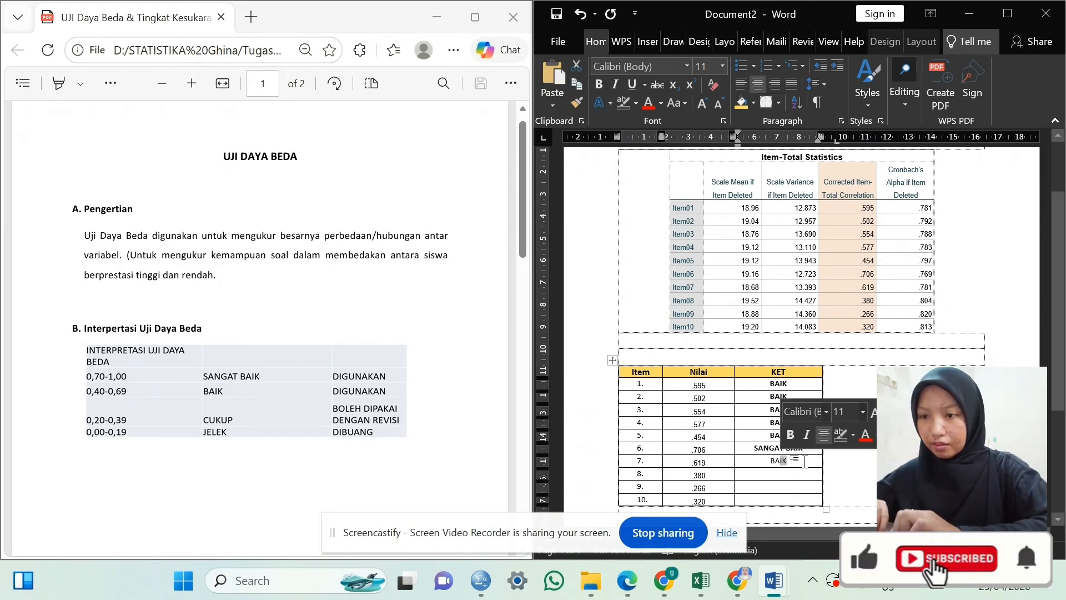
left_click(801, 460)
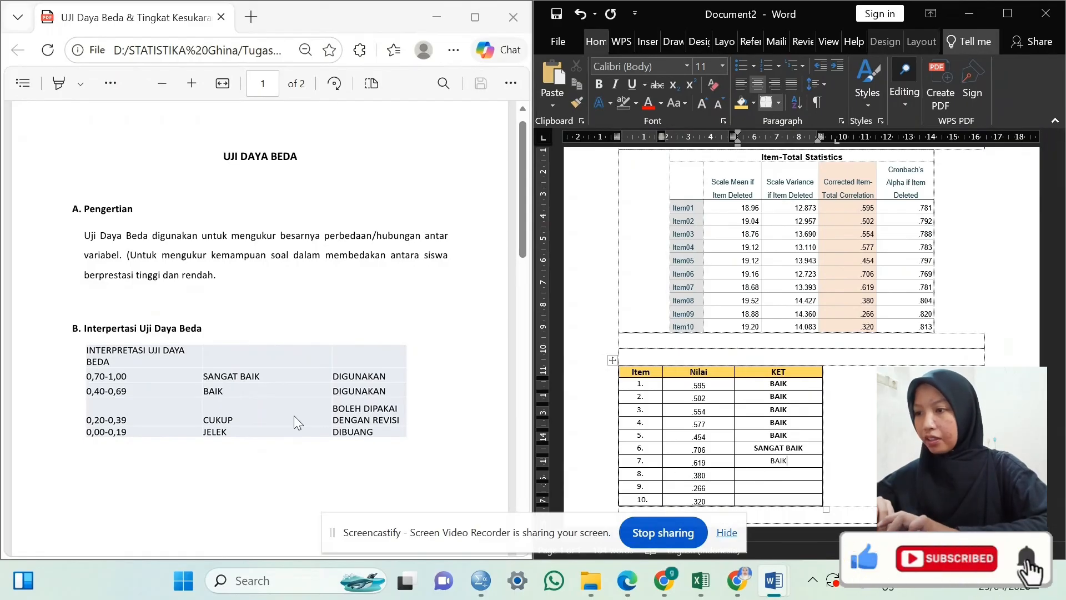
Enter CUKUP in the KET cells of items 8, 9 and 10, and make the KET entries of items 7 to 10 bold.
left_click(761, 475)
type("C")
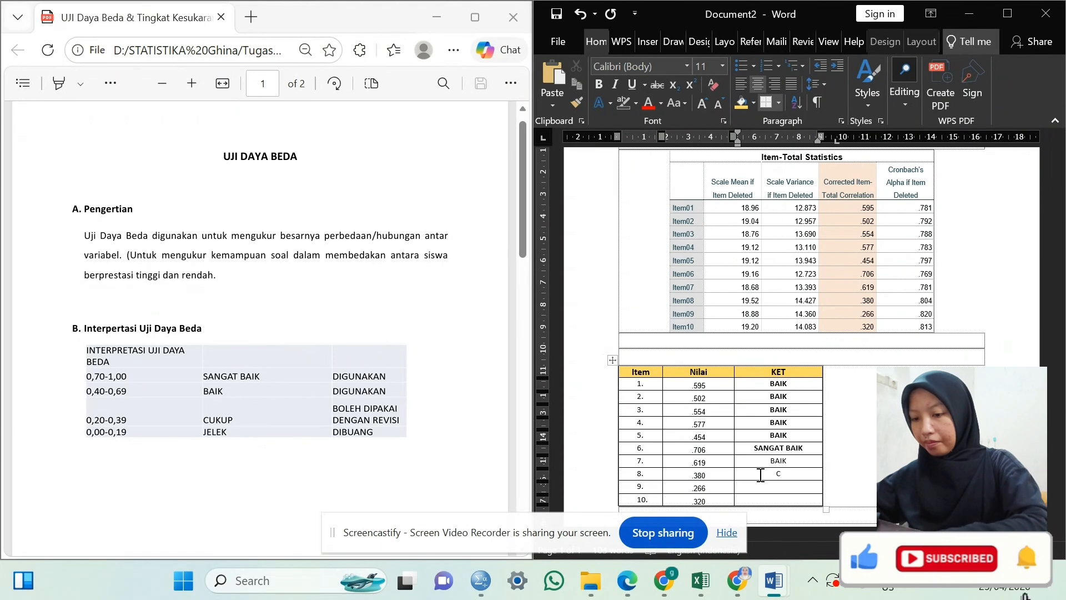
type("UKUP")
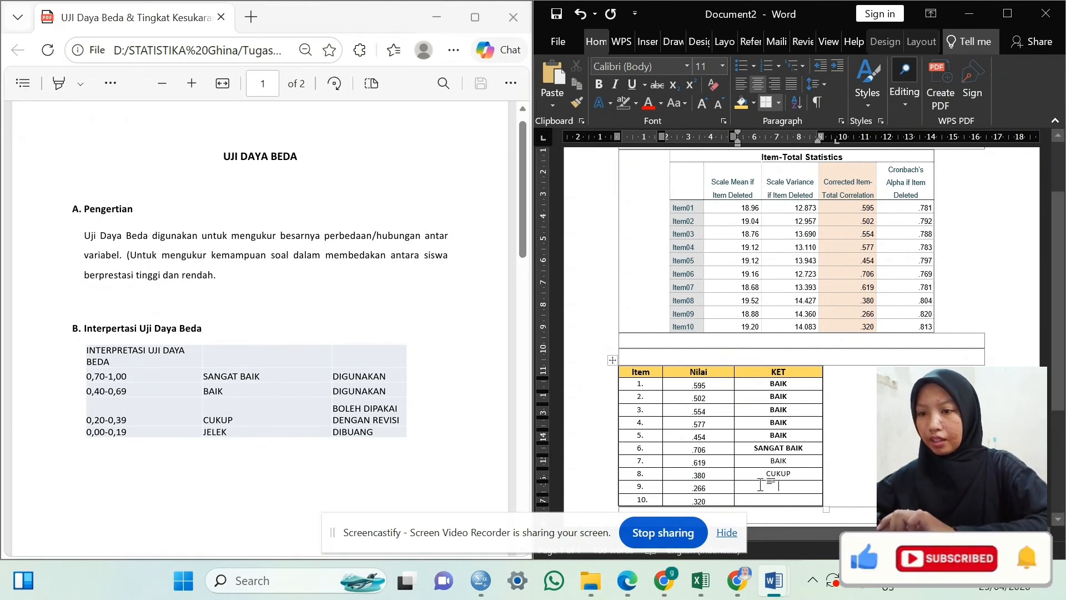
left_click(760, 484)
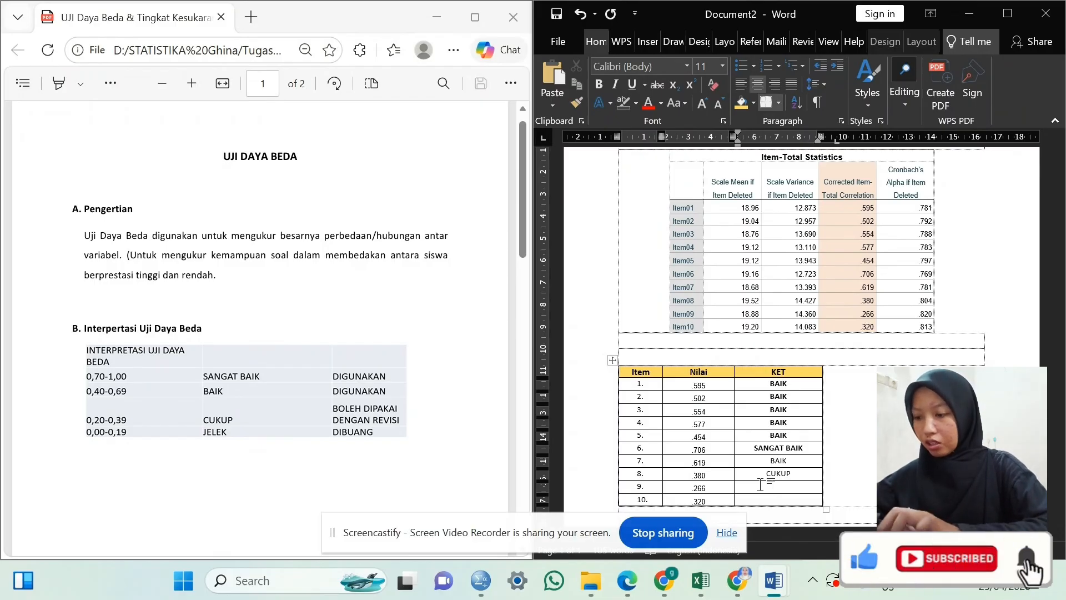
type("P")
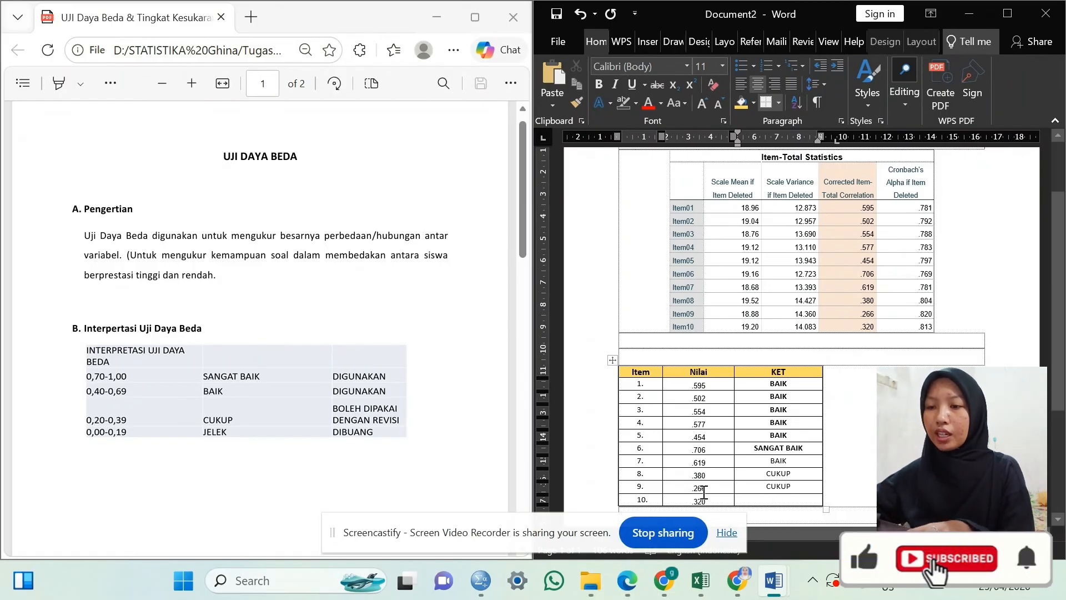
left_click(787, 498)
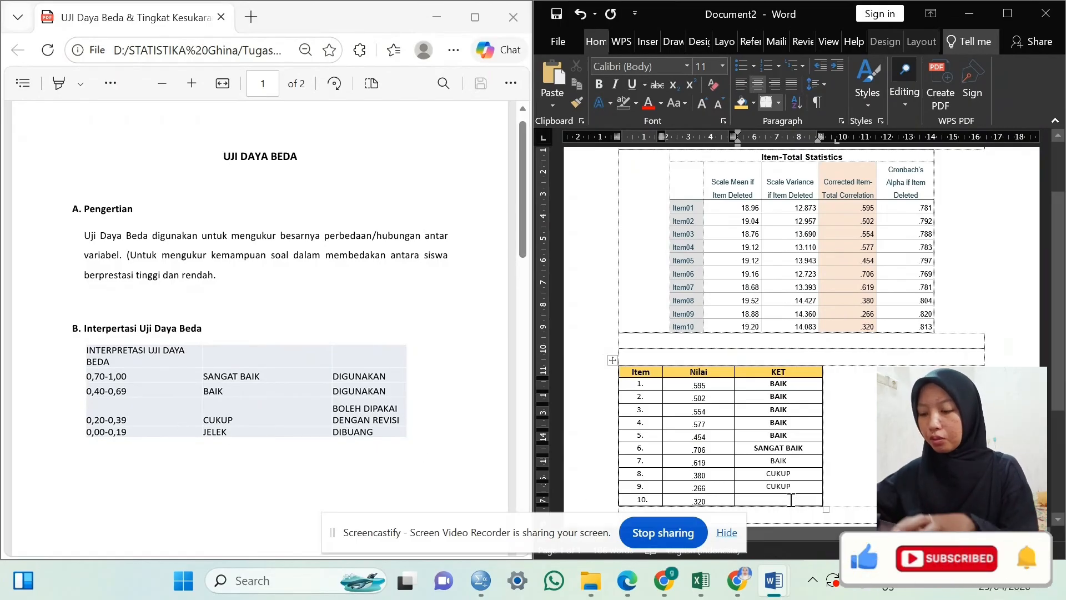
type("CUKUP")
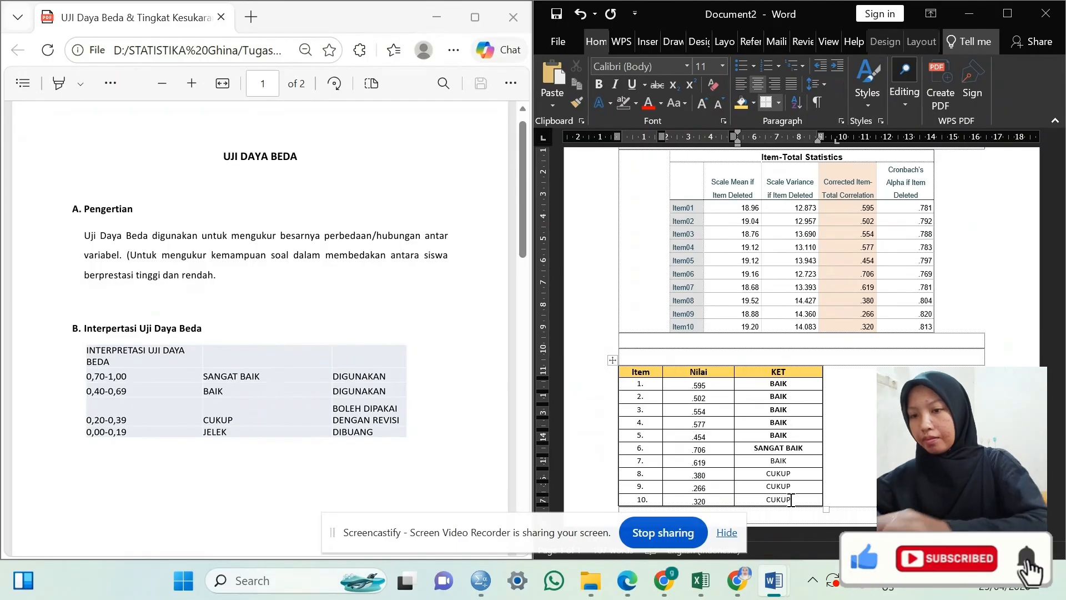
left_click_drag(773, 460, 780, 500)
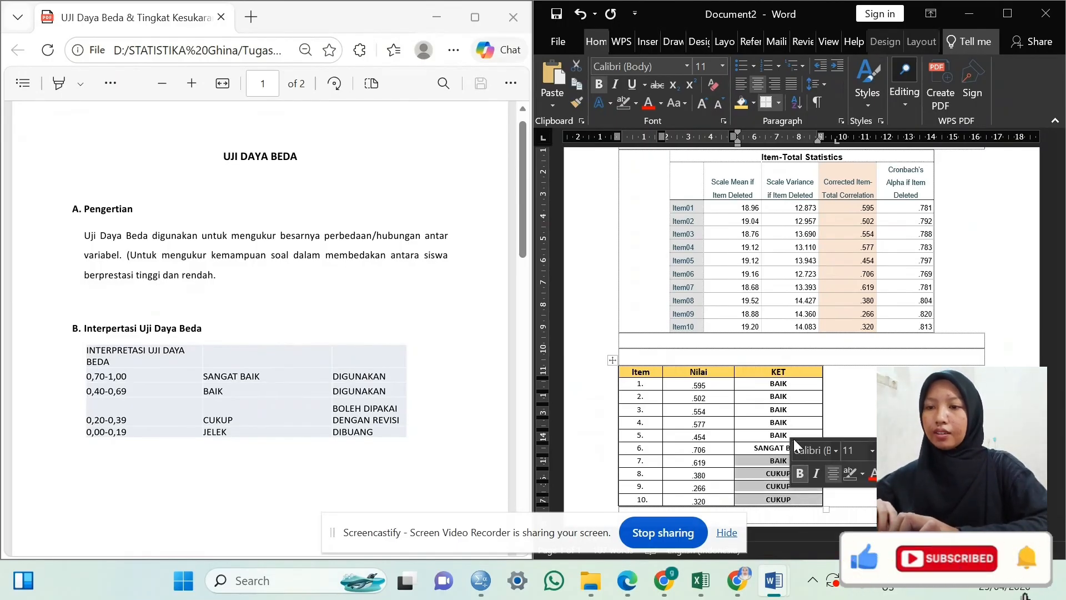
left_click(848, 402)
Add a new line reading Kesimpulan below the interpretation table.
scroll(848, 402, "down", 2)
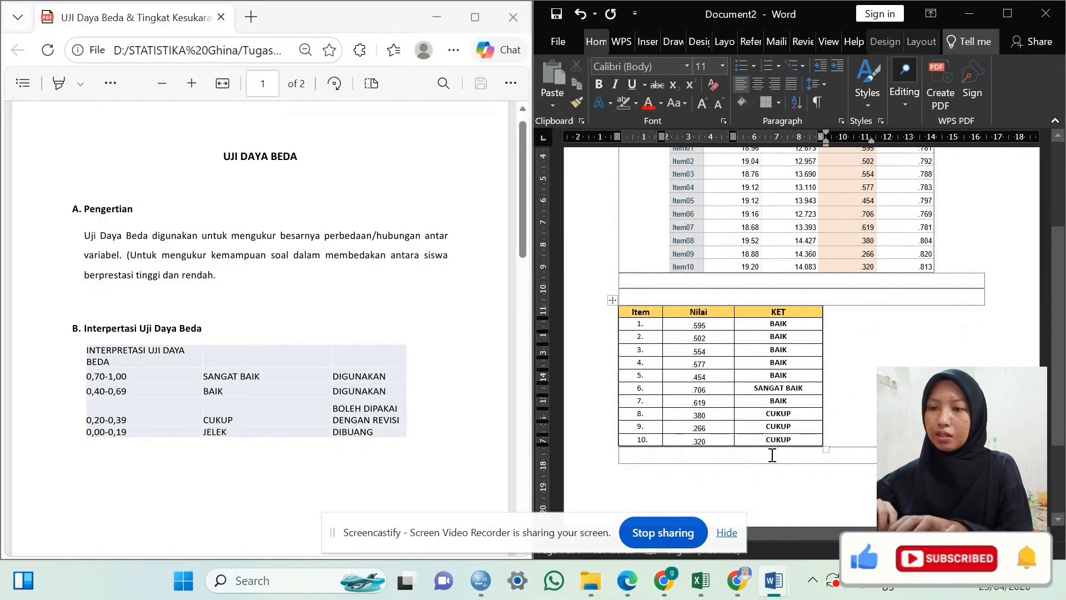
left_click(772, 455)
key("Return")
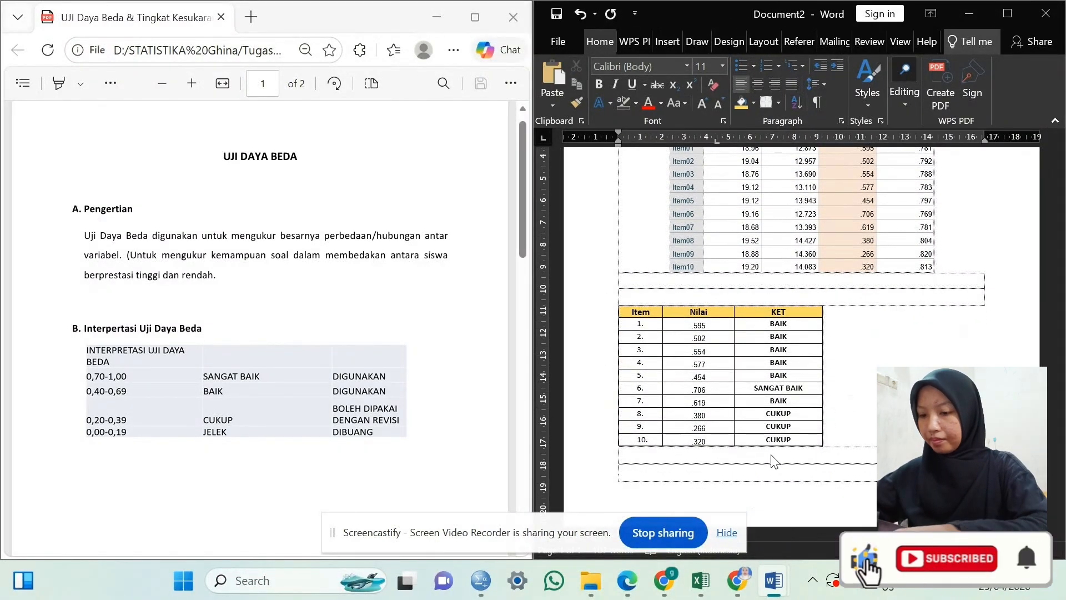
type("K")
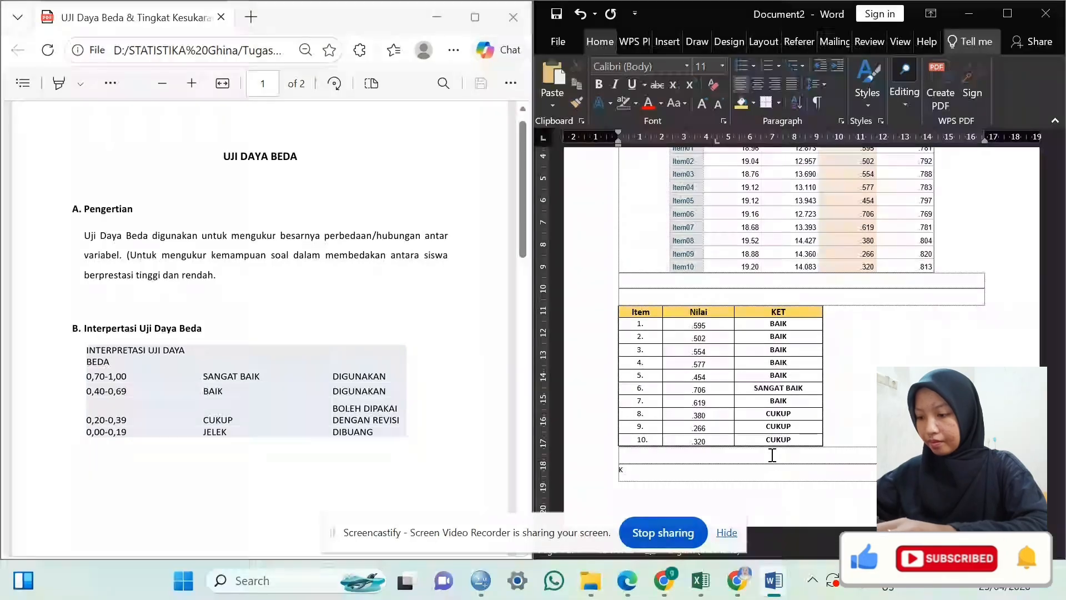
type("esimpulan")
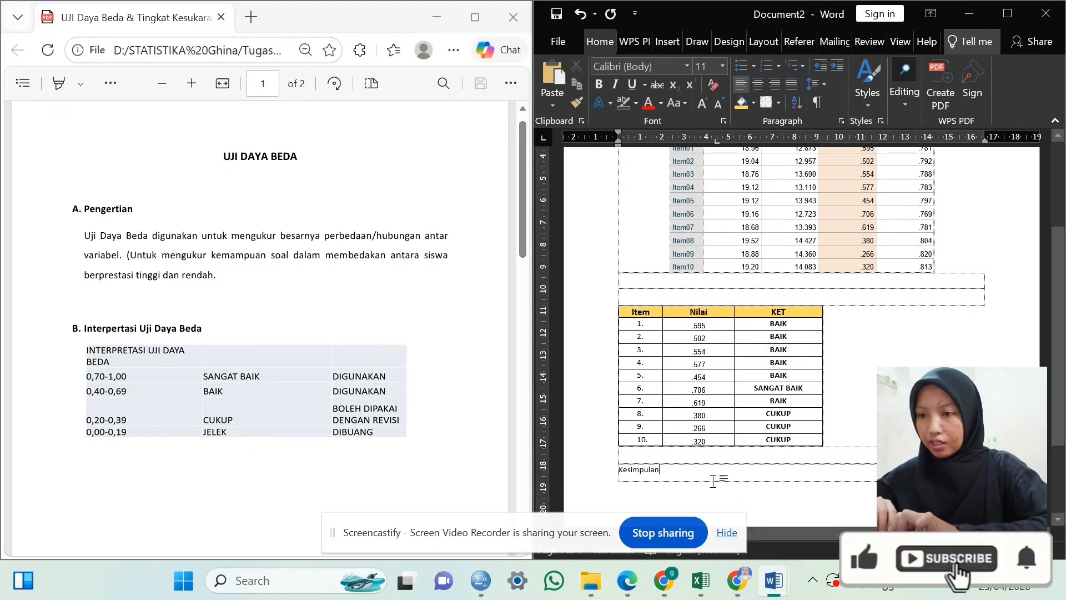
Make the word Kesimpulan bold and set its font size to 12.
double_click(647, 473)
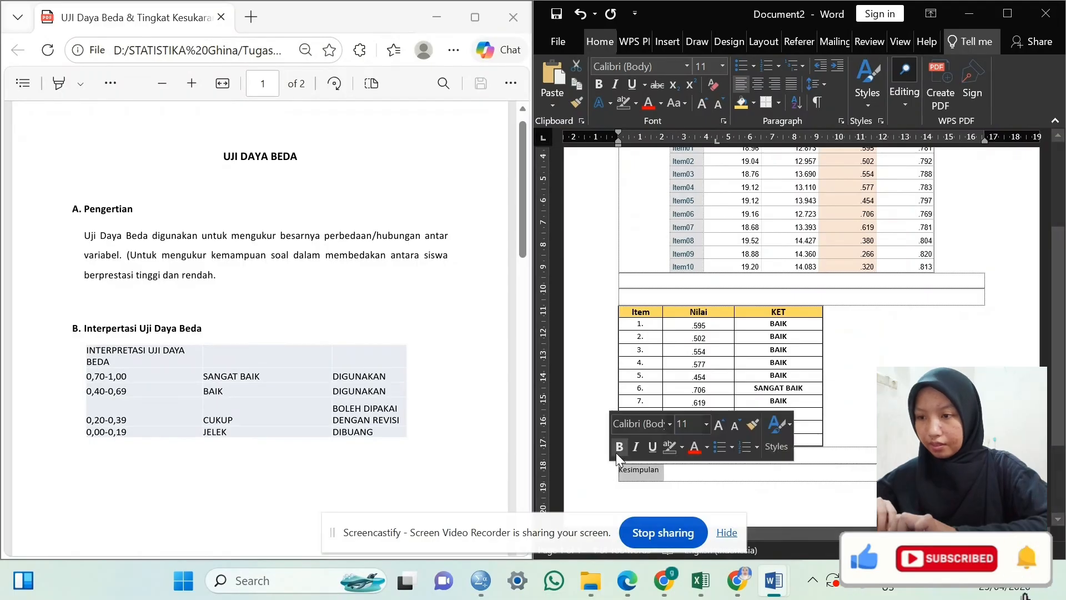
left_click(619, 446)
left_click(686, 424)
type("12")
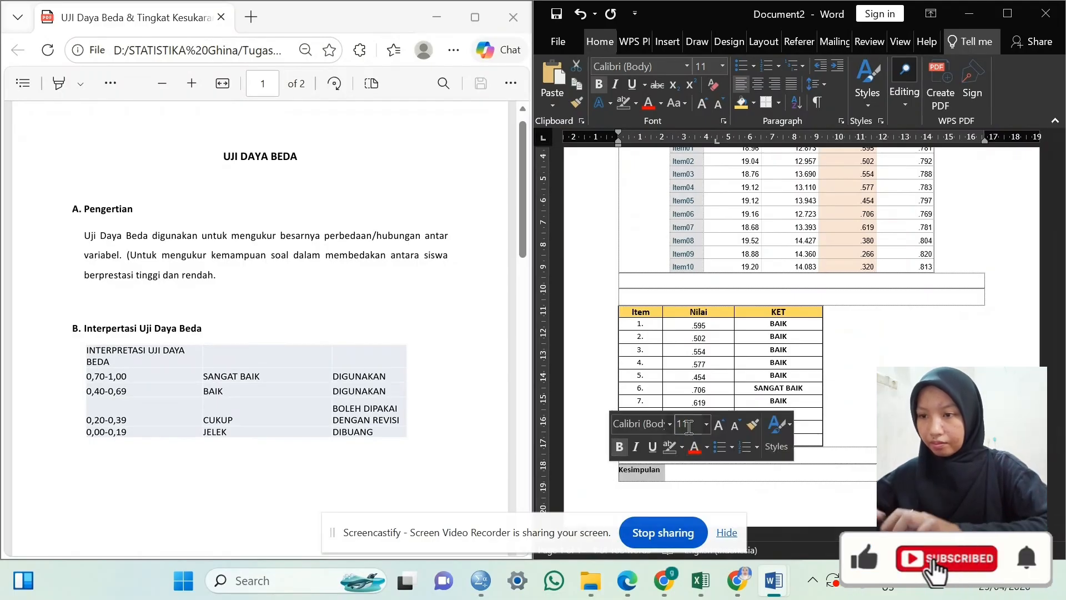
key("Return")
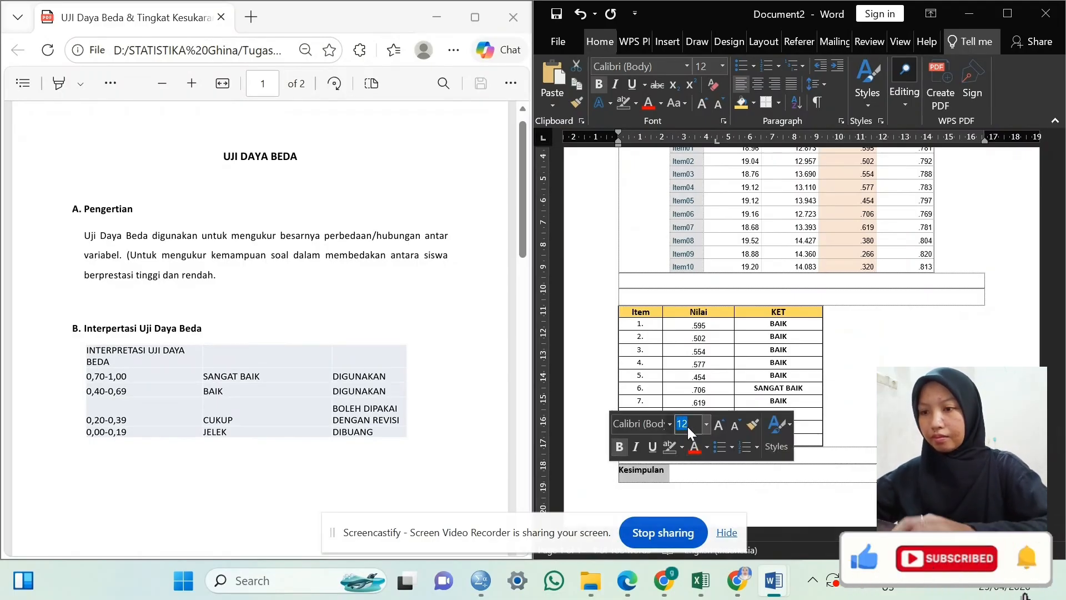
Add a colon after Kesimpulan and turn the line into a bulleted item.
left_click(674, 478)
type(":")
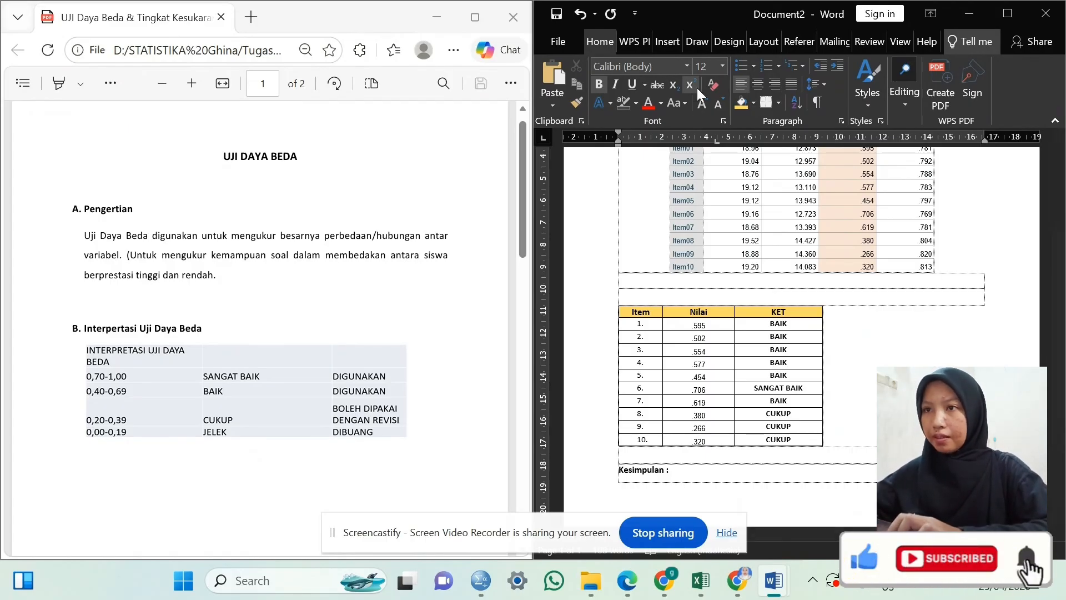
left_click(738, 66)
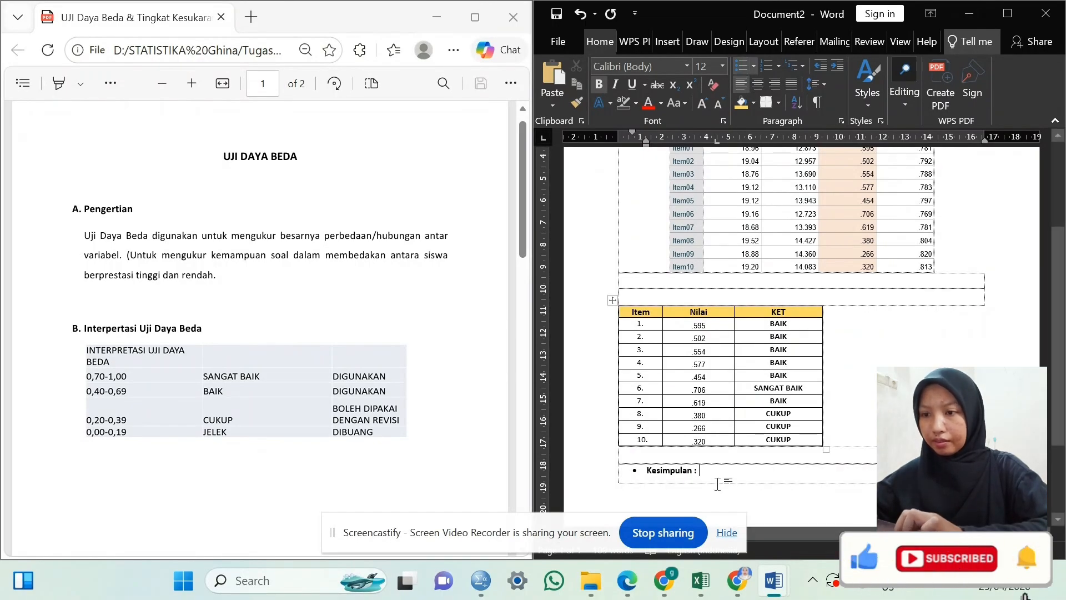
Write "1. Item 1-5 dengan kategori BAIK" after the Kesimpulan label in regular, non-bold text.
type("1.")
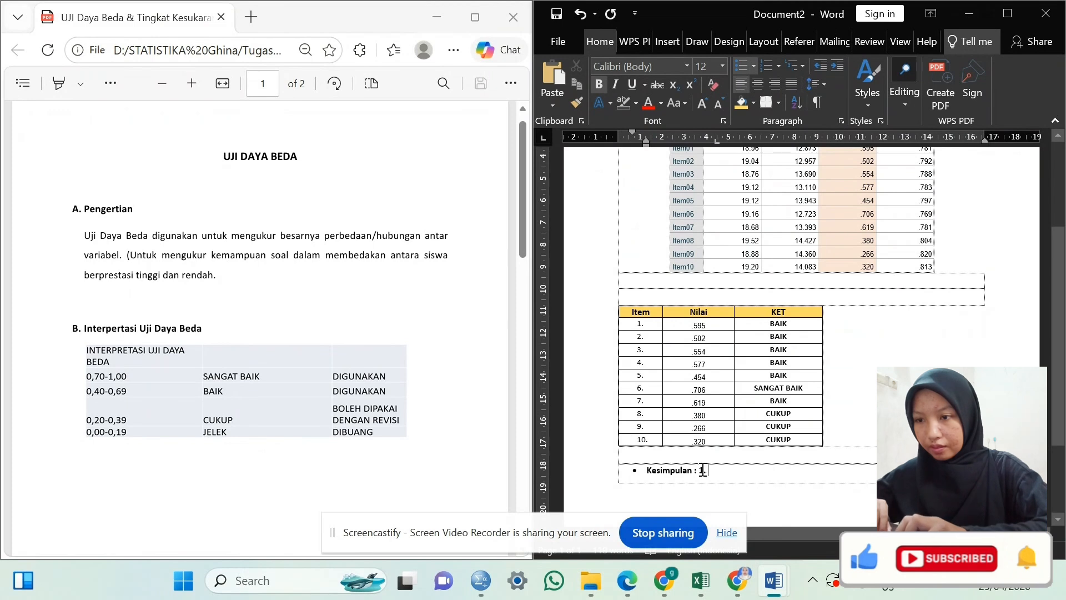
left_click(711, 444)
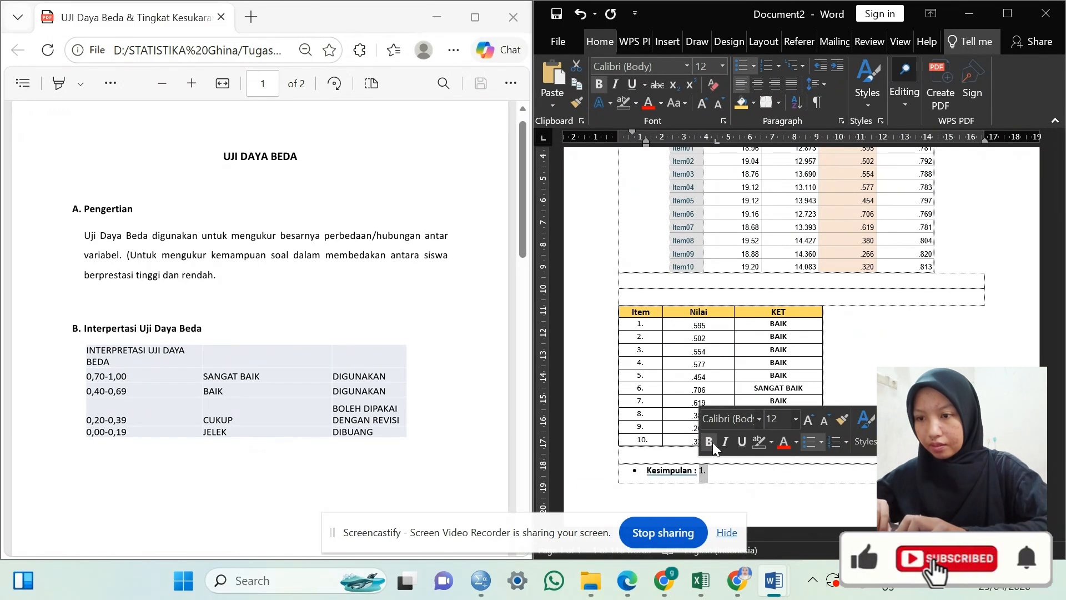
left_click(717, 474)
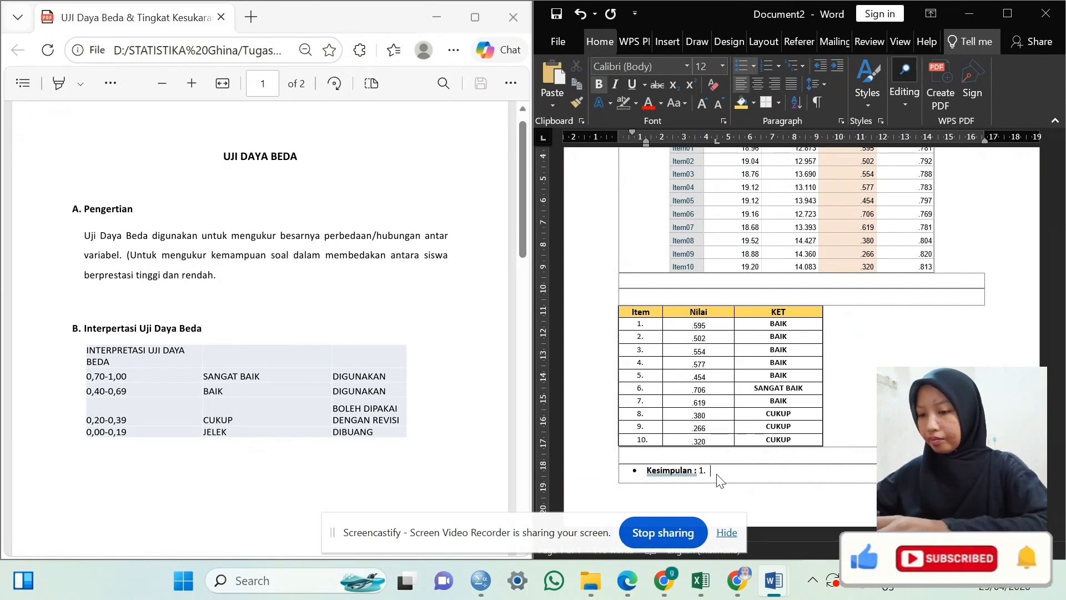
type("Ite")
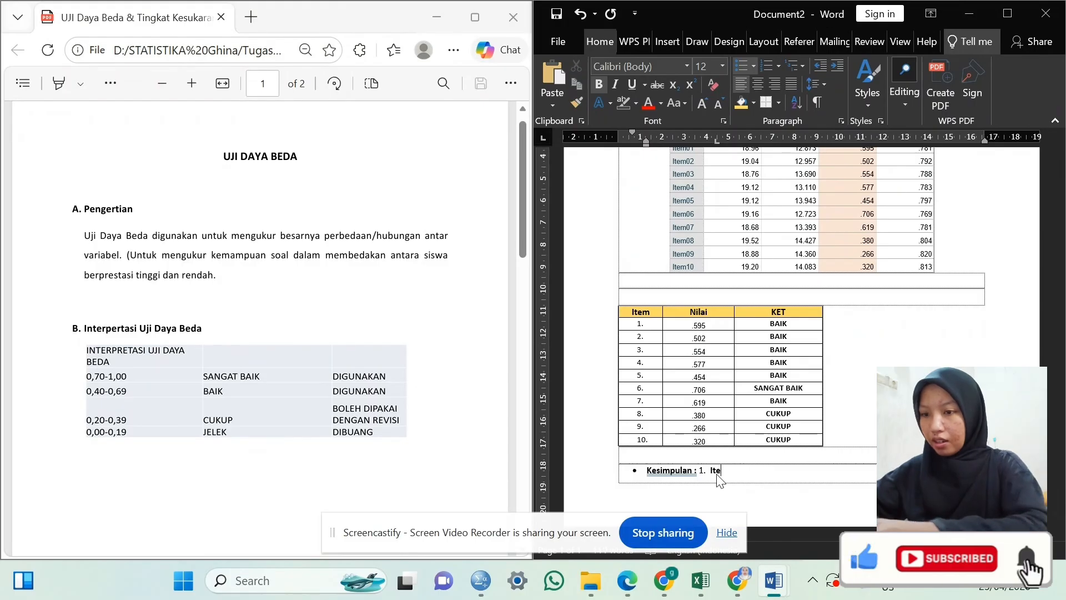
type("m")
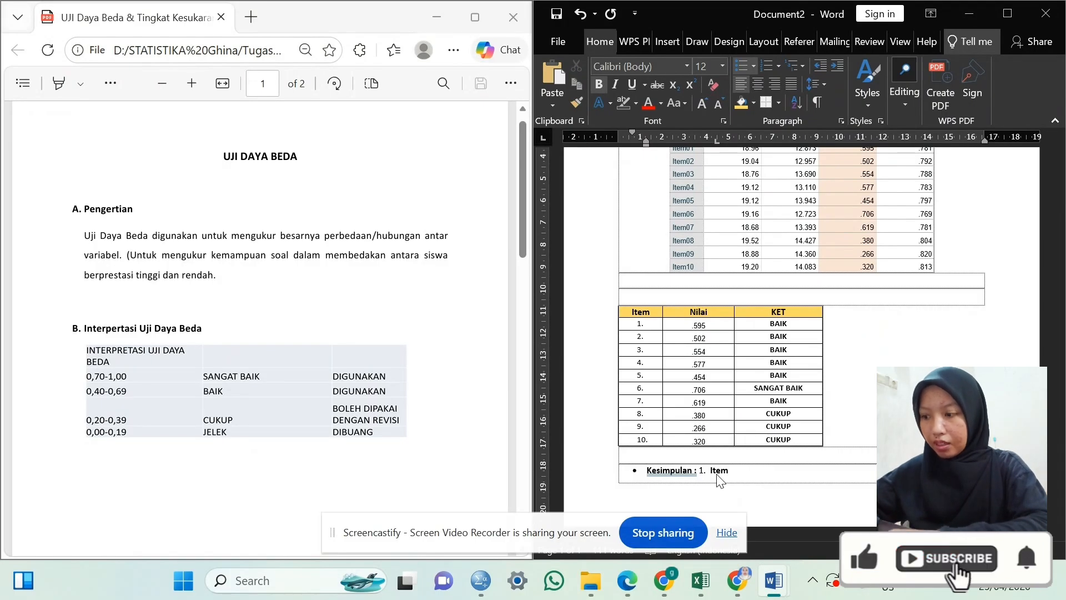
type(" 1-")
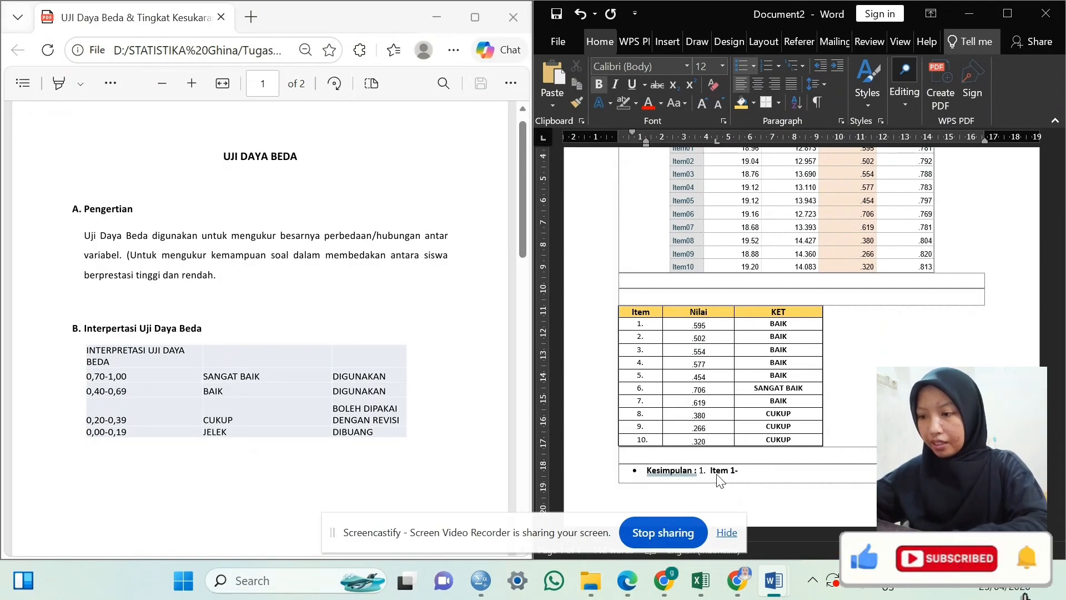
type("5 ")
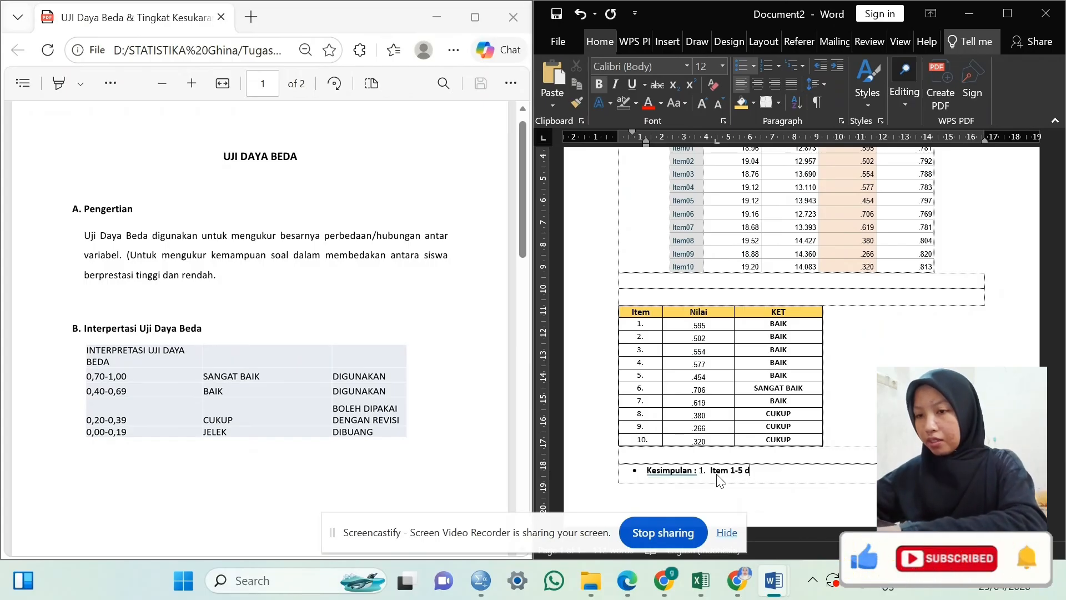
type("dengan katego")
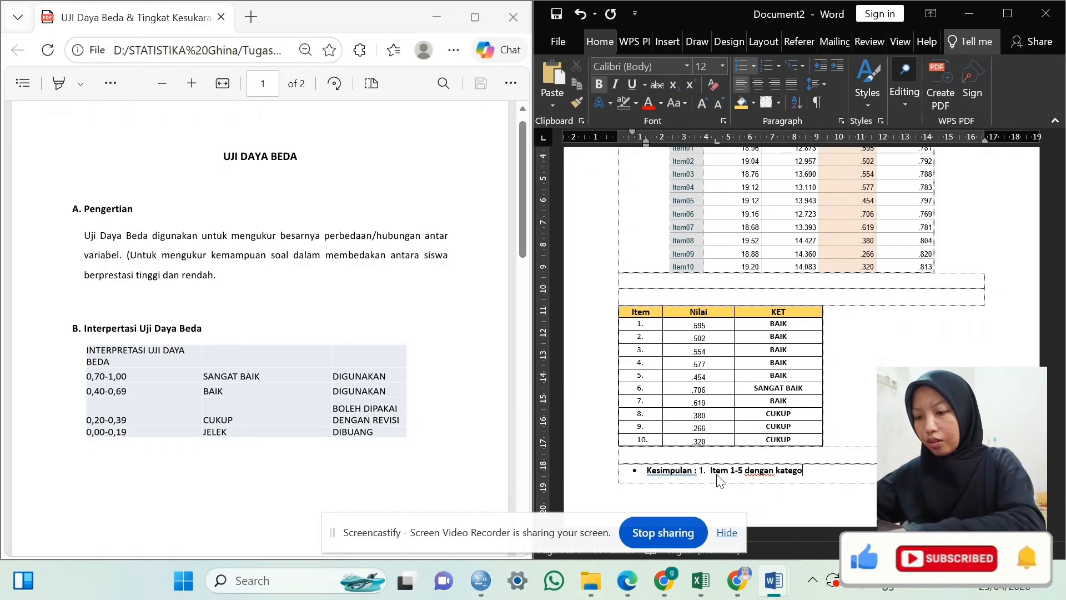
type("ri BAIK")
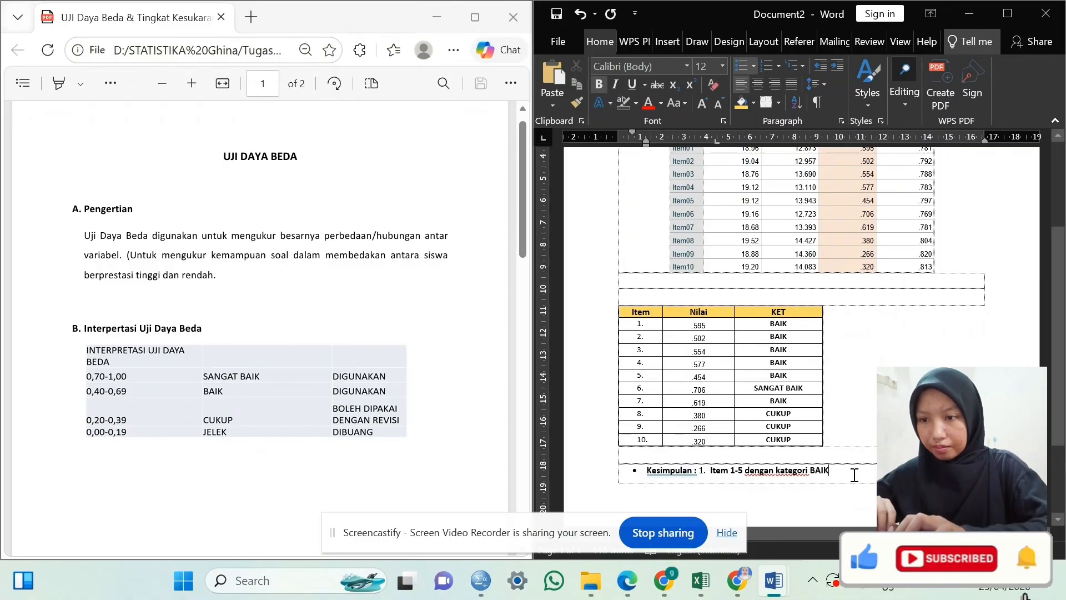
left_click_drag(854, 475, 710, 472)
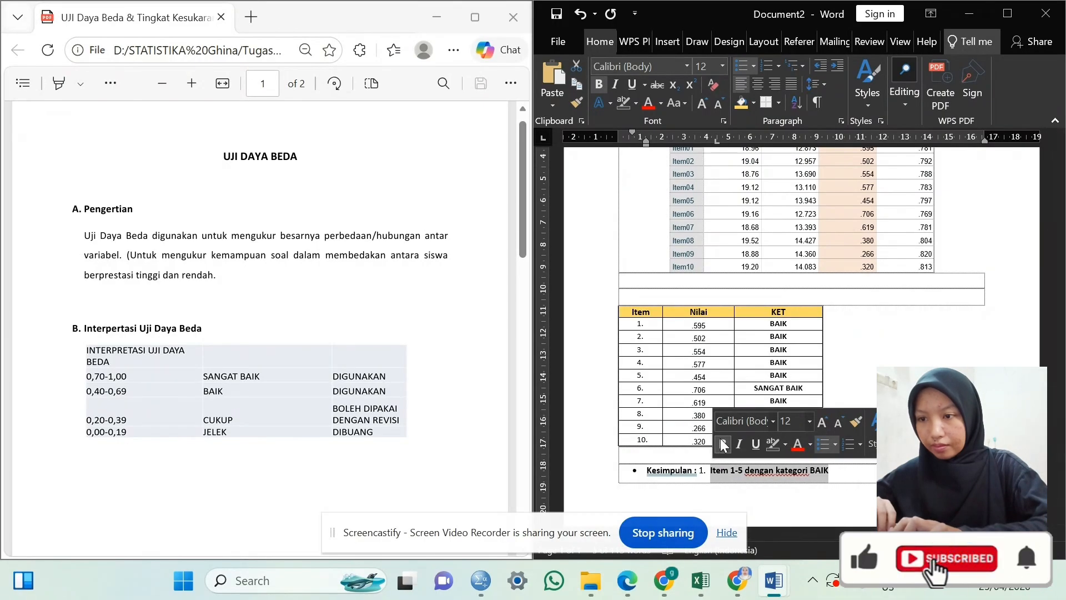
left_click(723, 445)
left_click(833, 471)
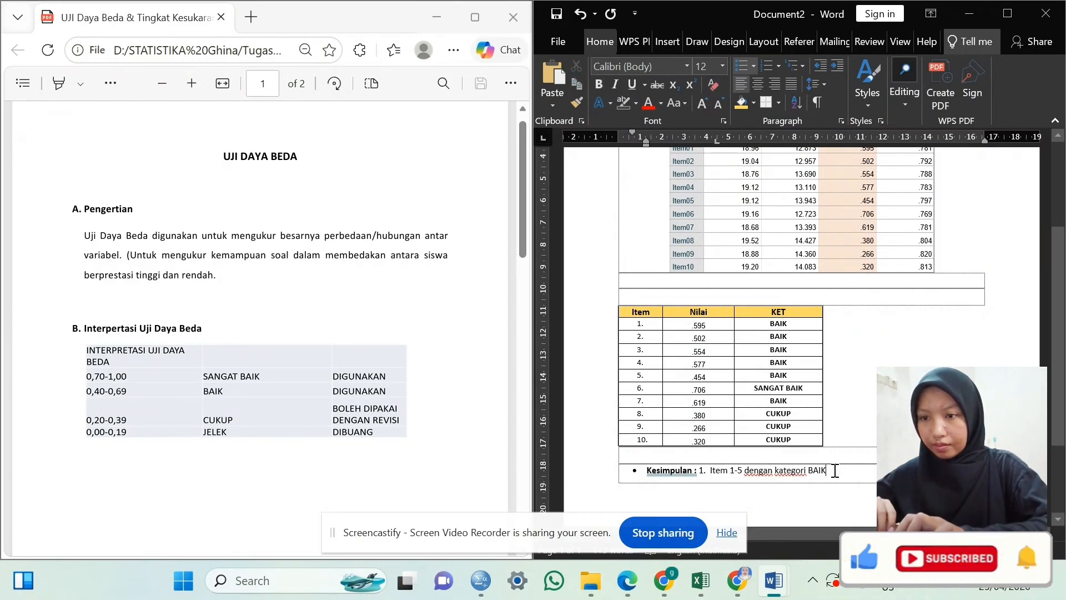
Add a second conclusion line reading "2. Item 6 dengan kategori SANGAT BAIK" below the first one.
key("Return")
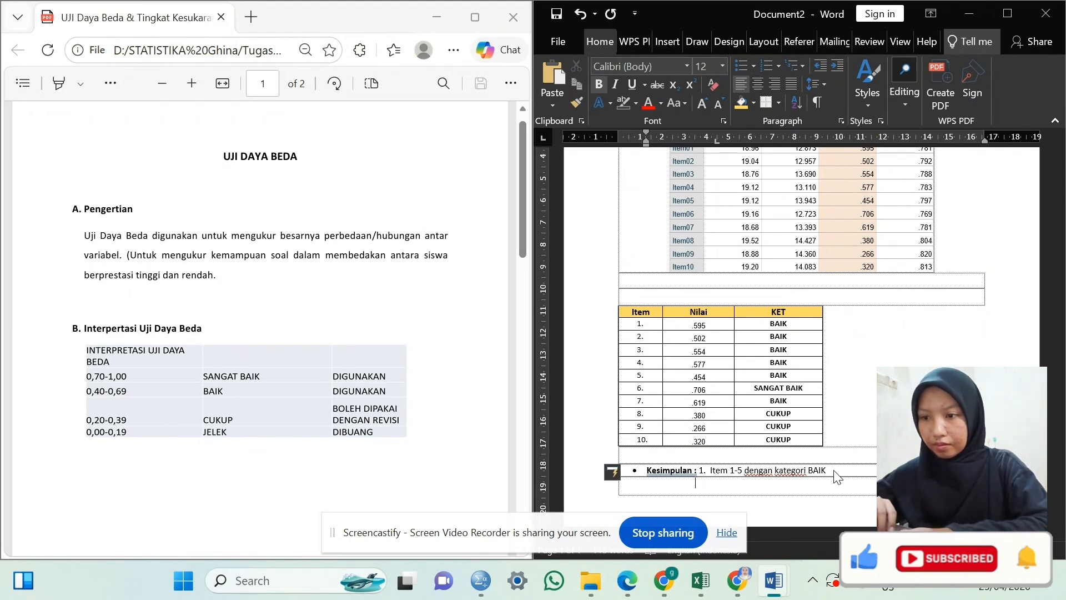
type("2.")
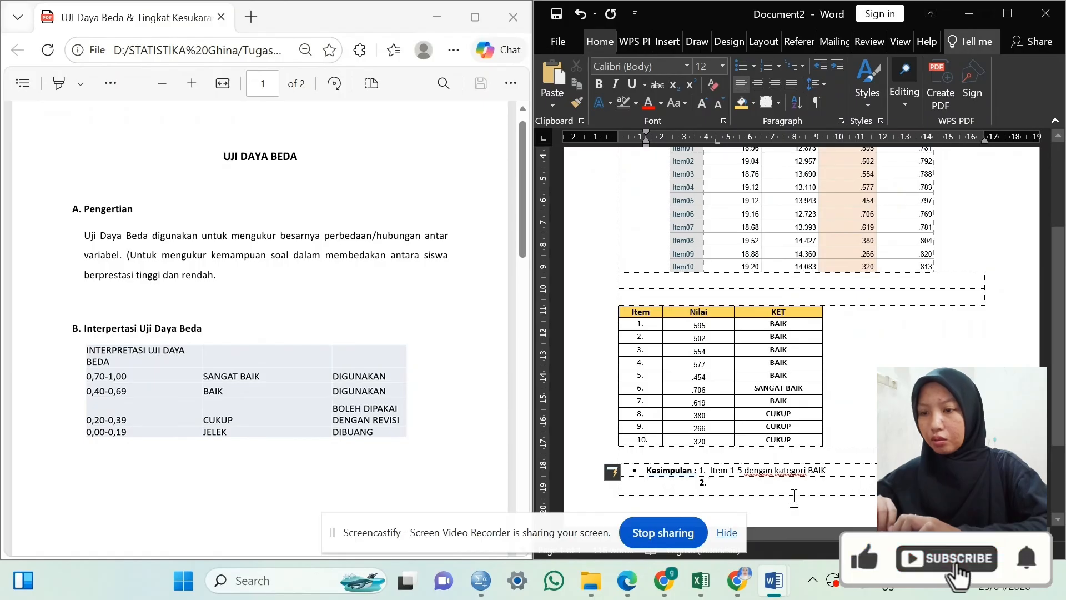
type(" iT")
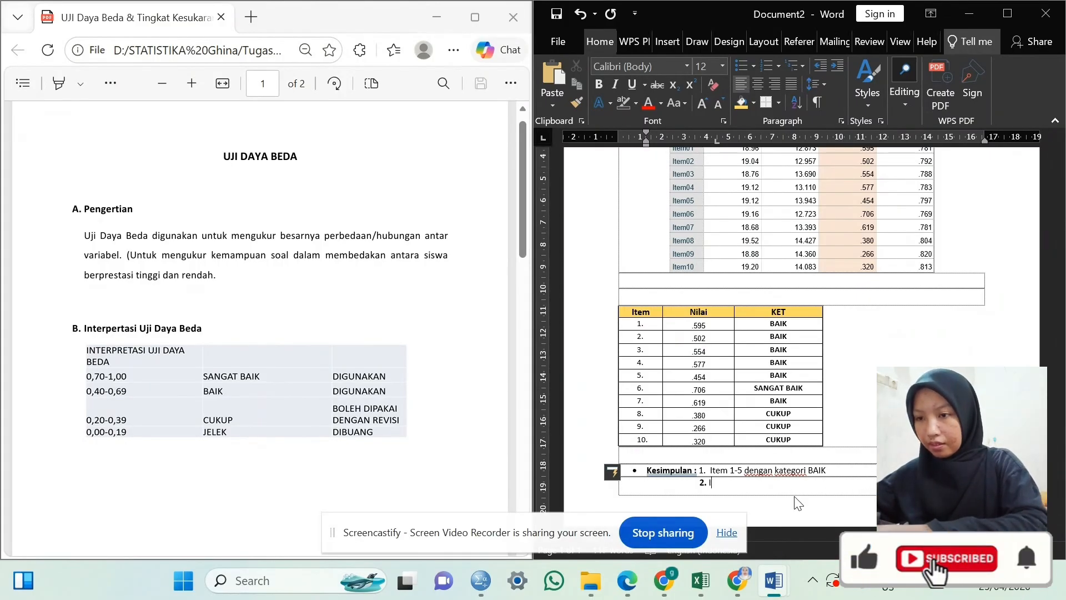
type("Item")
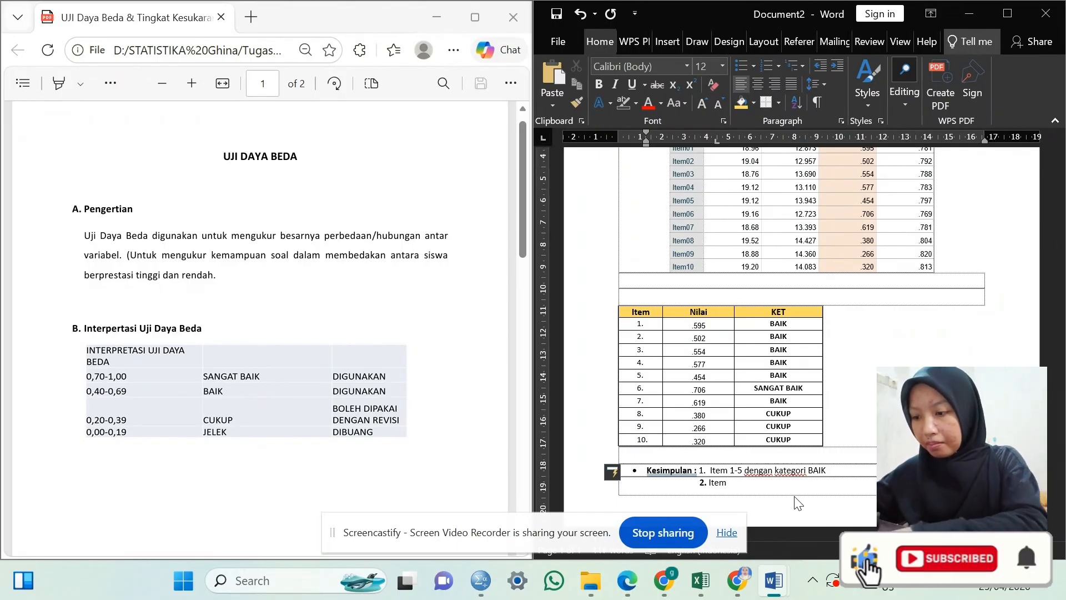
type(" 6")
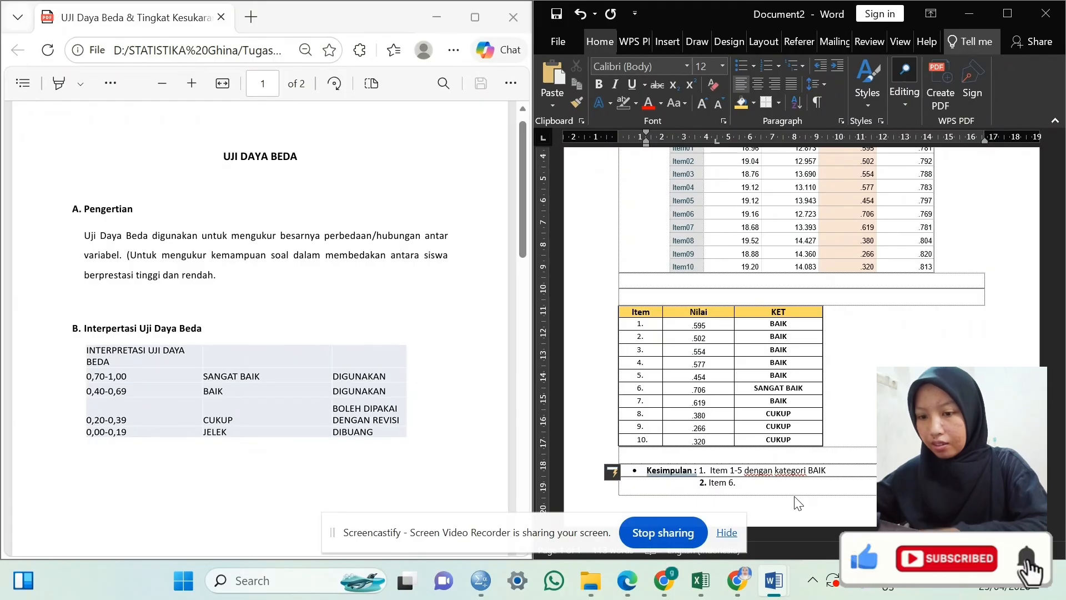
type("d")
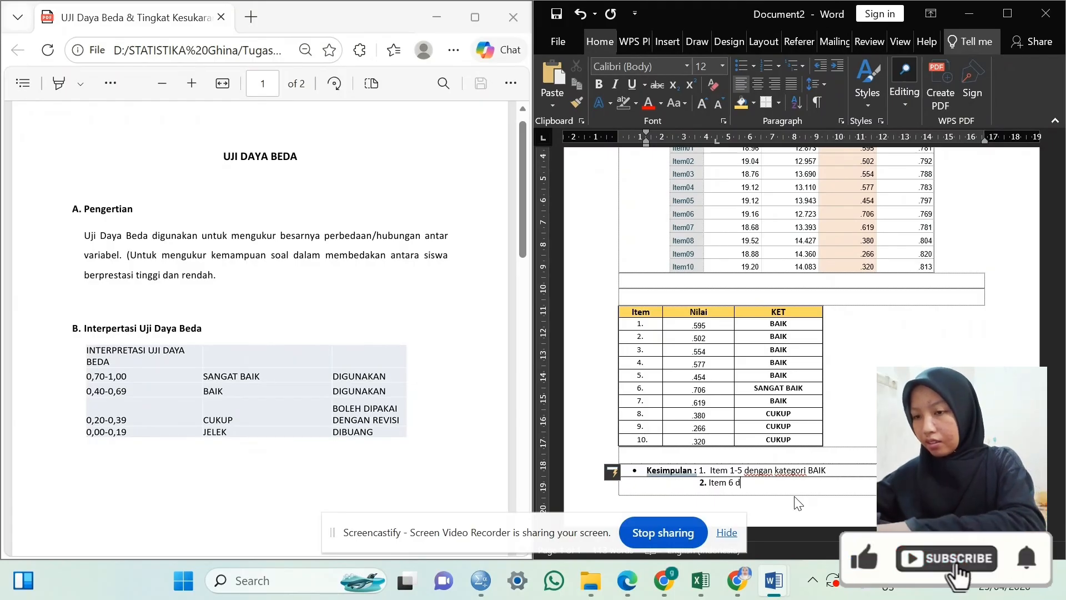
type("engan")
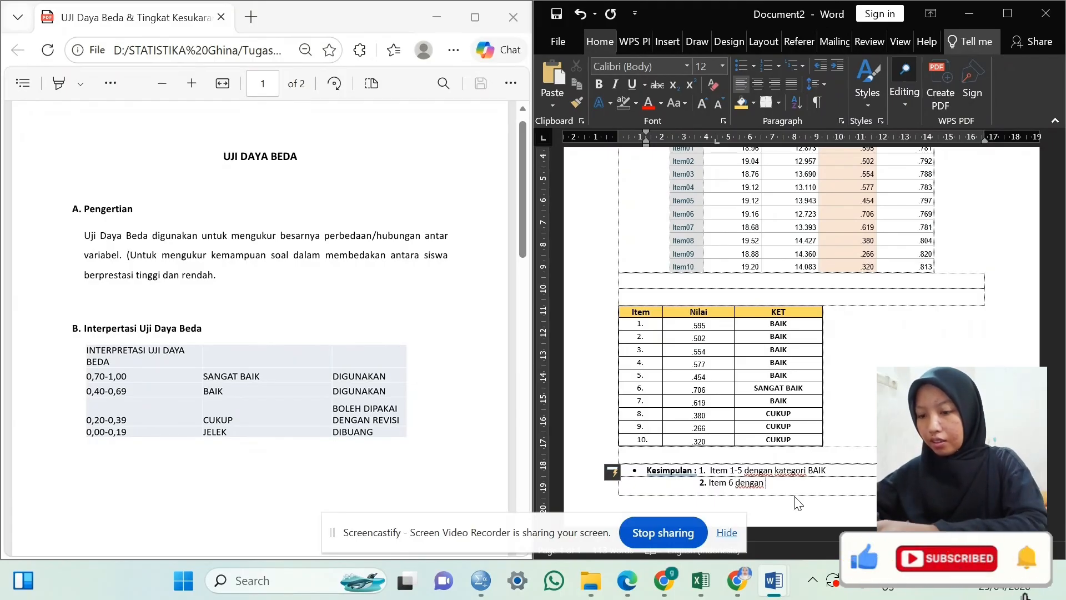
type(" kategori SA")
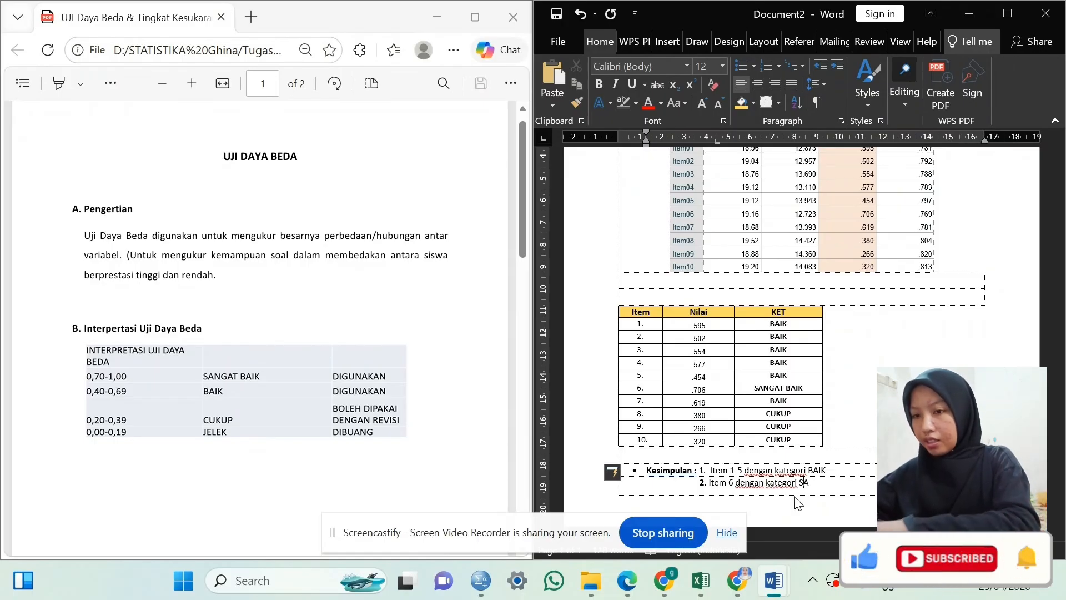
type("NGAT BAIK")
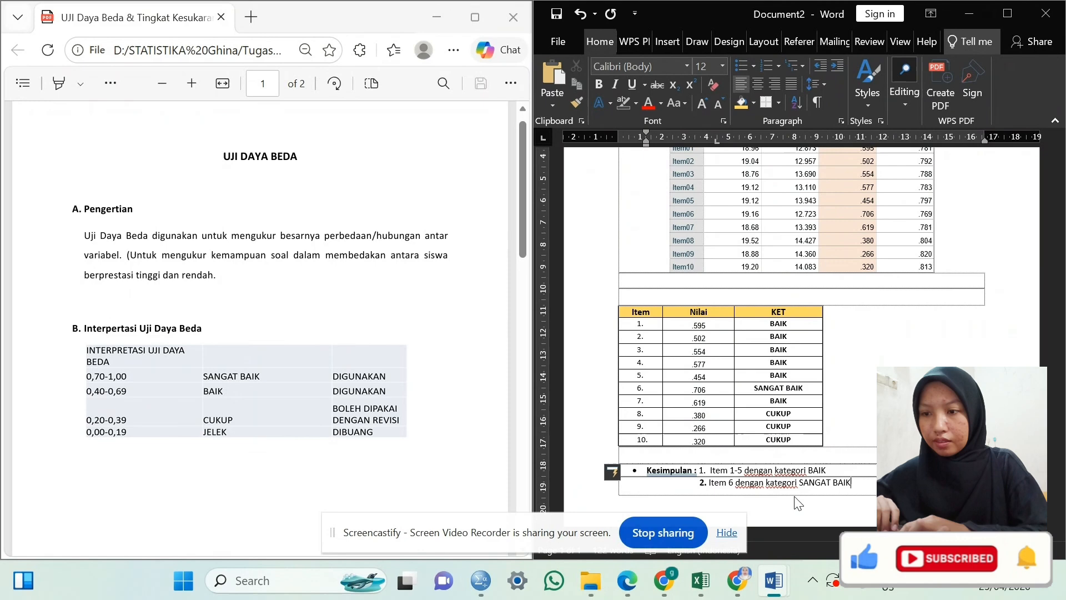
Start a third conclusion line with the number "3." below the item 6 line.
scroll(798, 503, "down", 1)
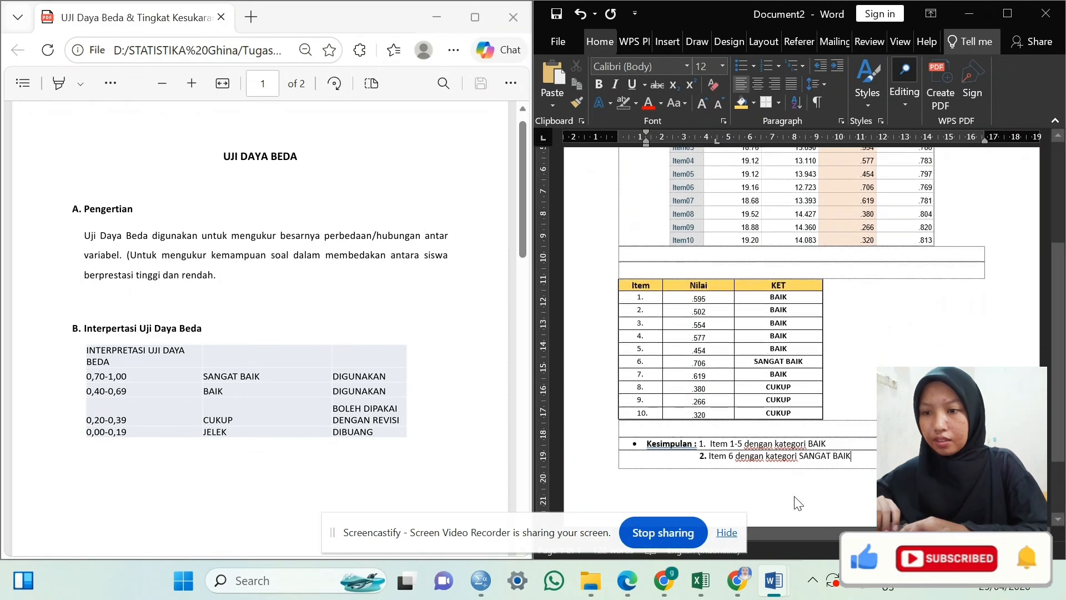
key("Return")
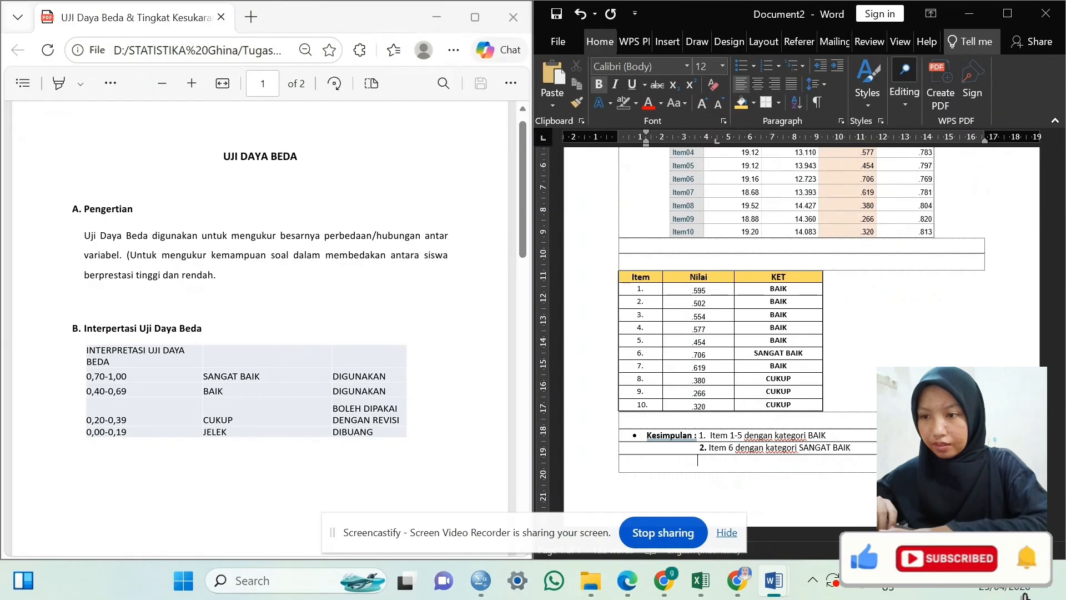
type("3.")
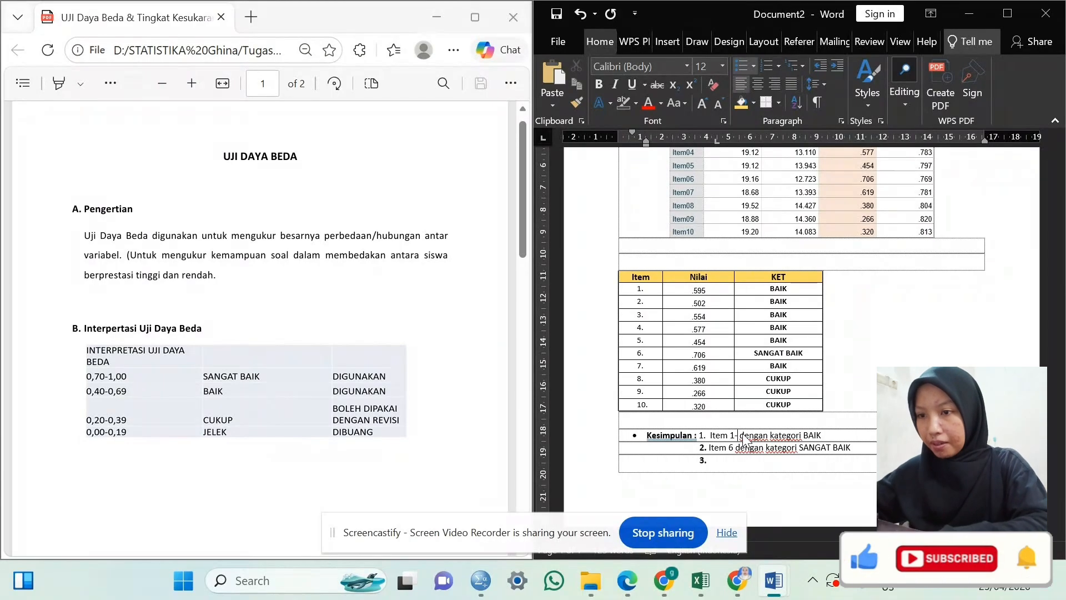
Extend the first conclusion to read "Item 1-5 dan Item 7 dengan kategori BAIK".
type("5 D")
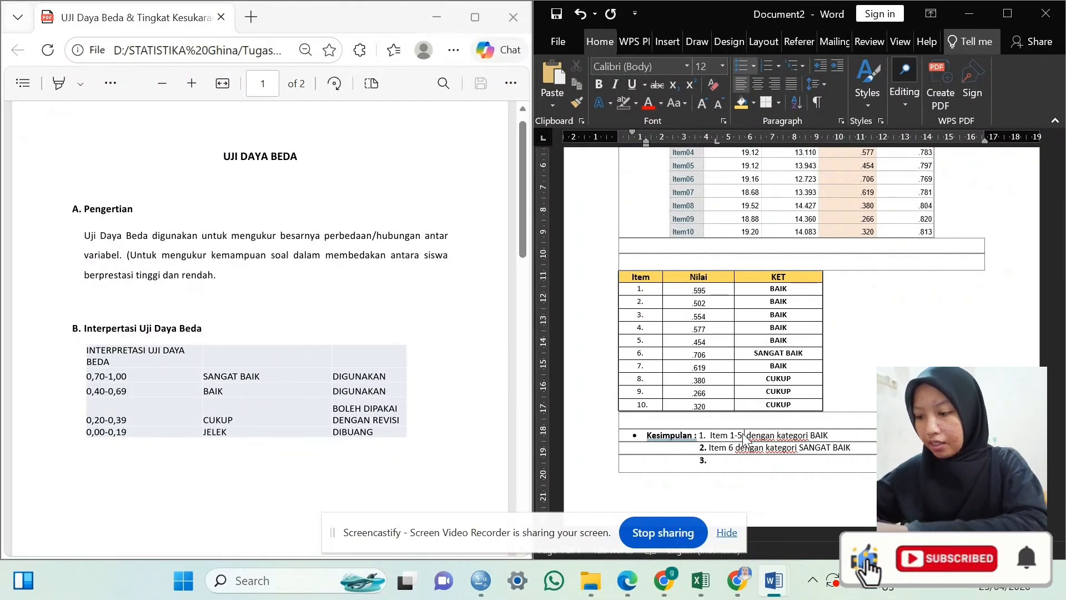
type("AN")
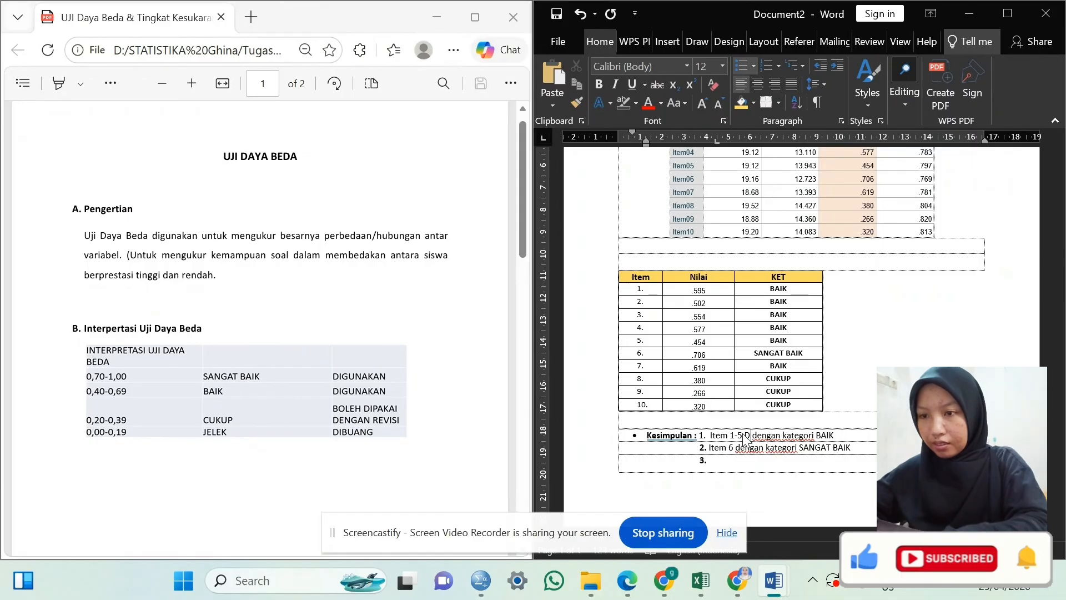
key("BackSpace")
type("dan")
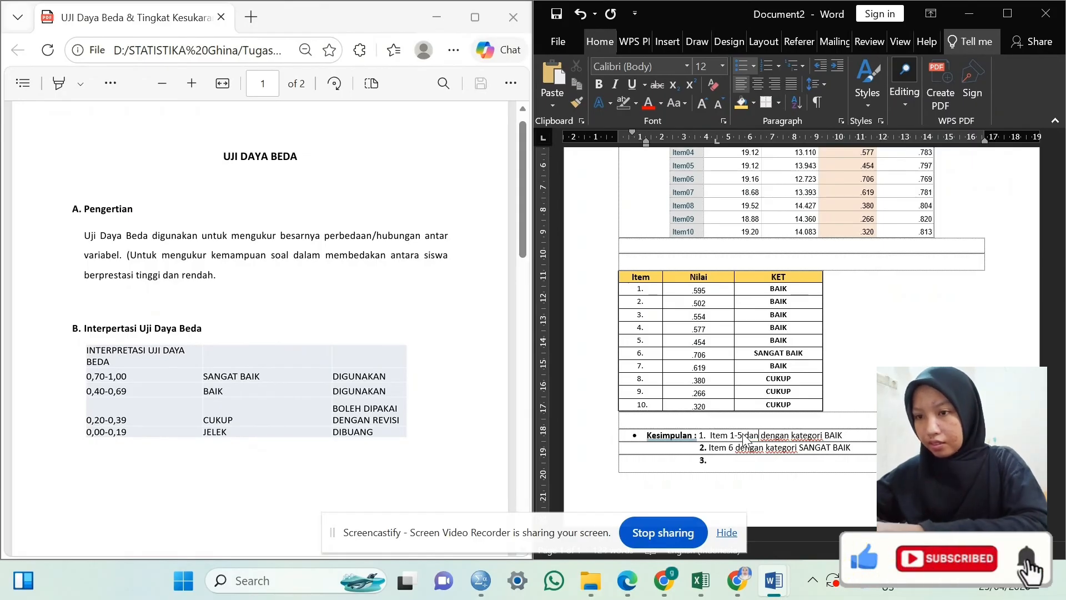
type(" Item")
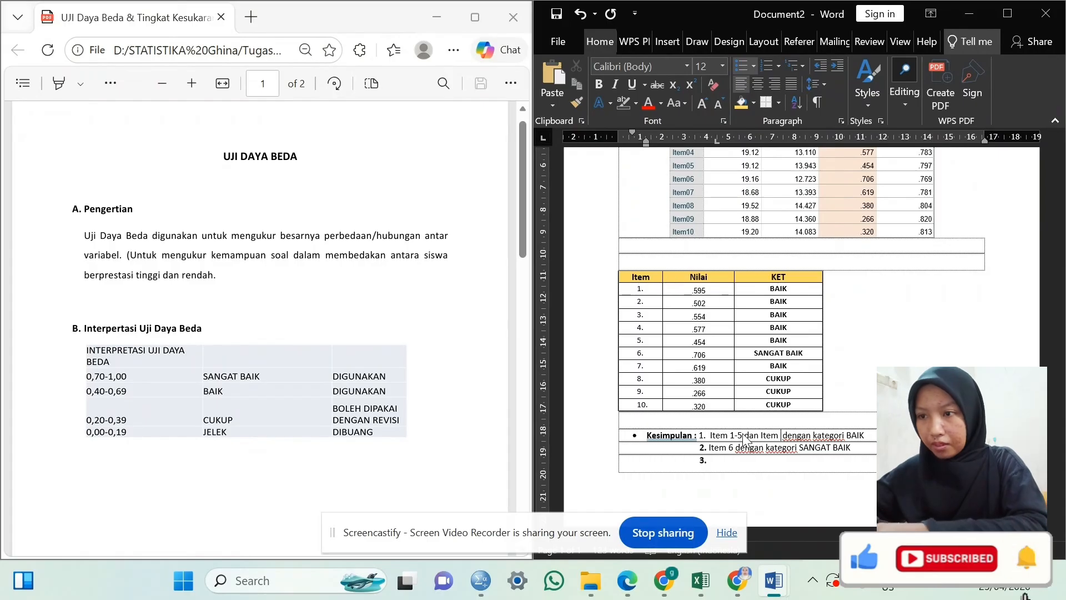
type(" 7")
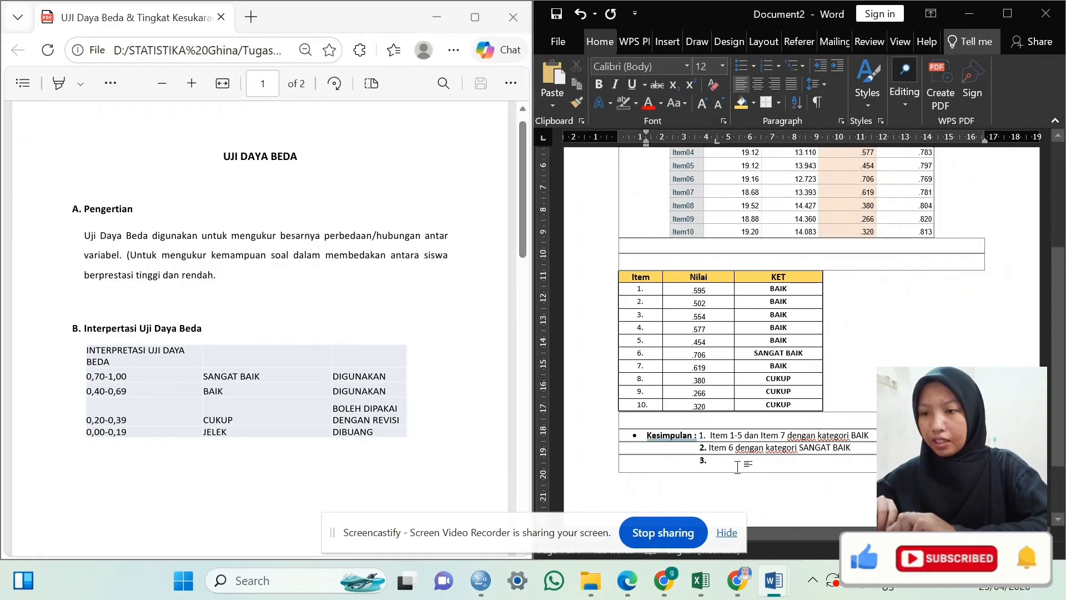
Complete the third conclusion line with "Item 8-10 dengan kategori CUKUP".
type("I")
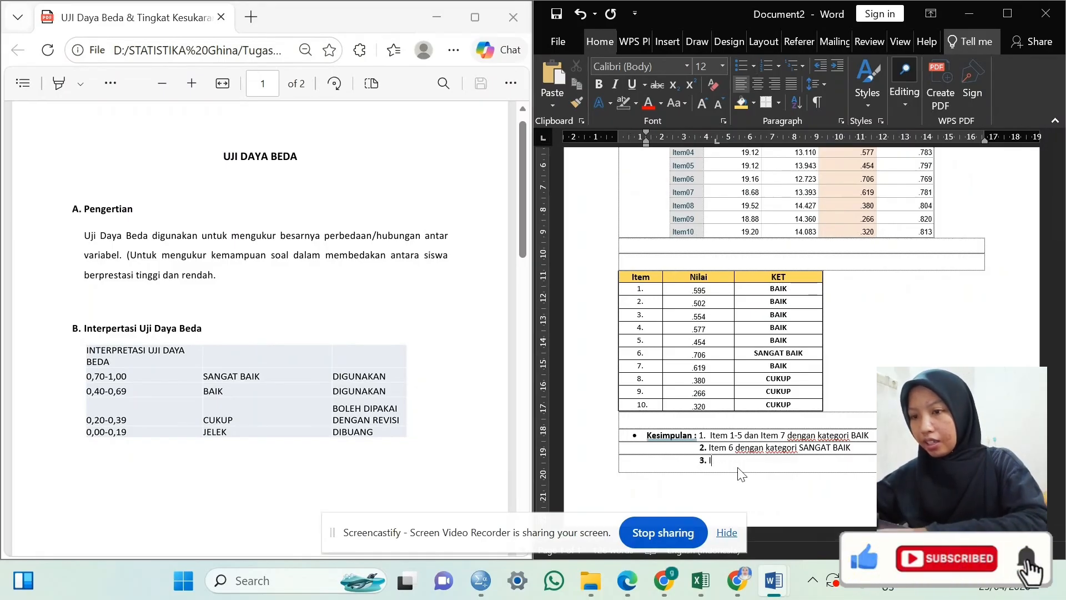
type("tem ")
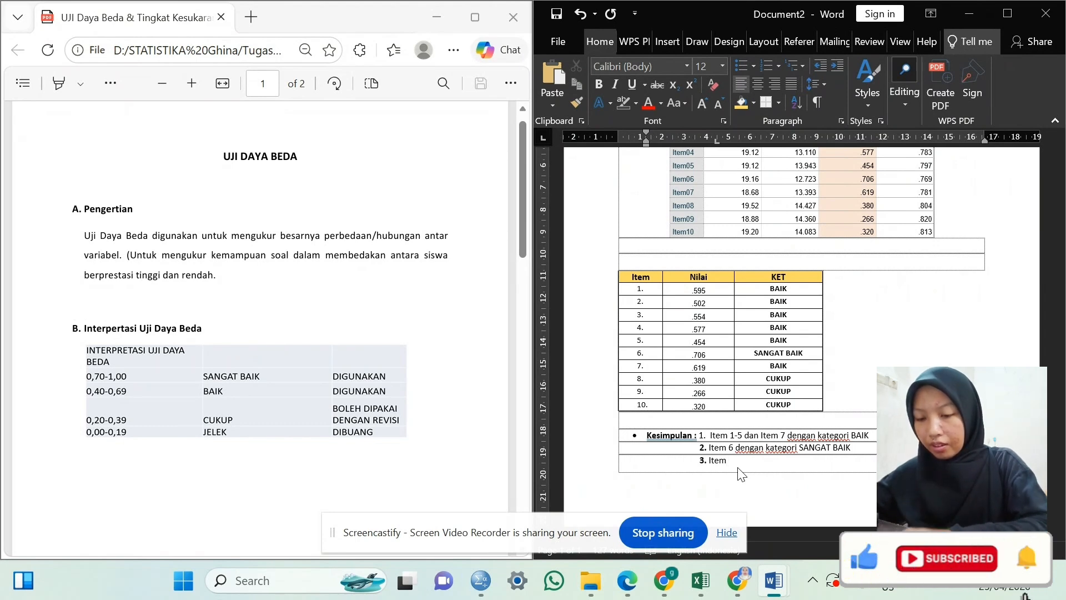
type("8-")
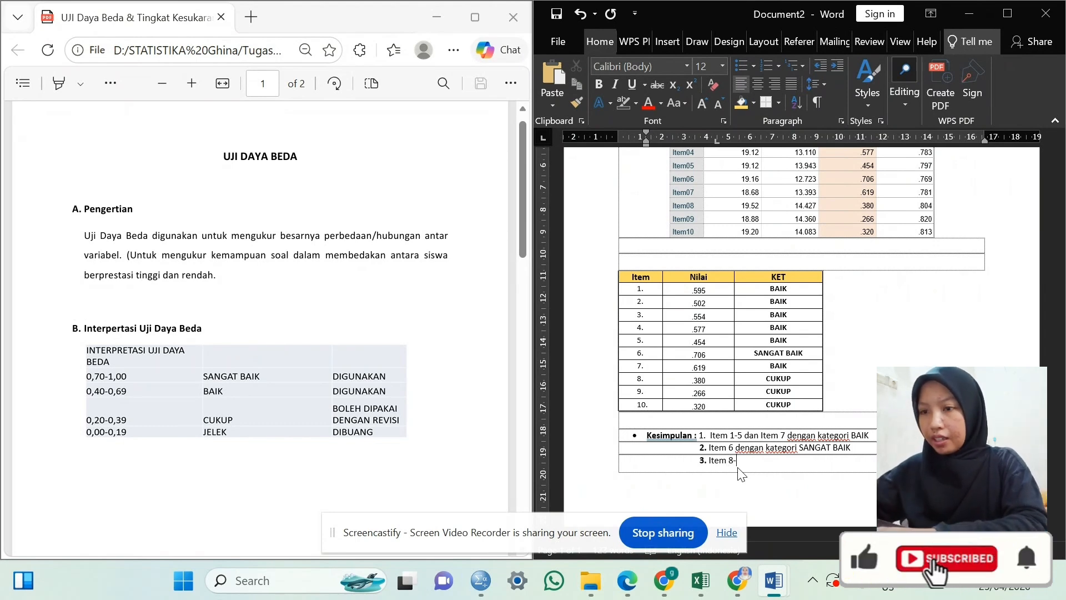
type("10")
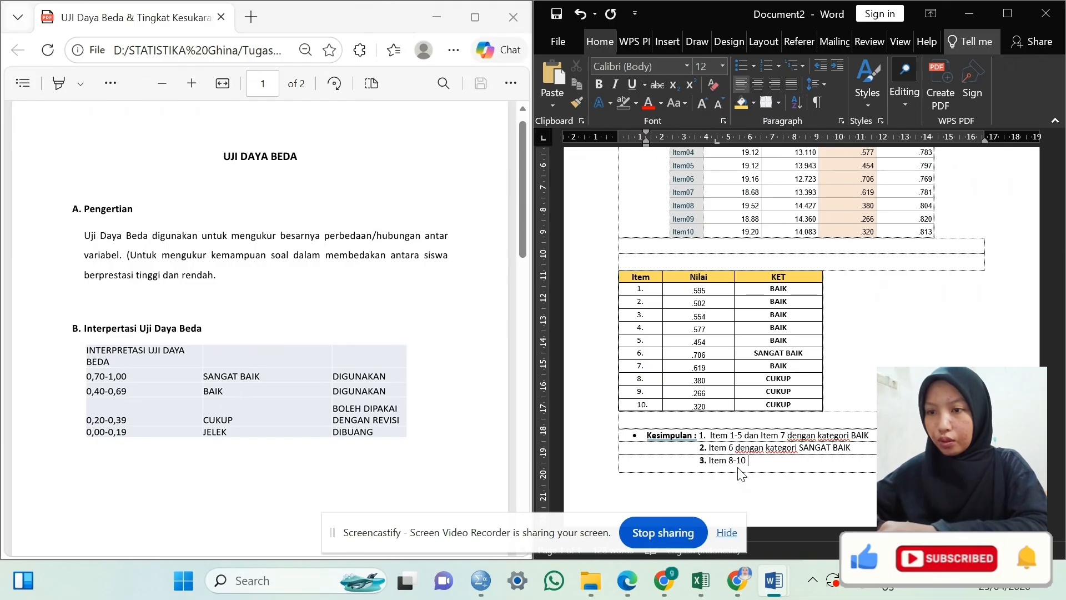
type(" deng")
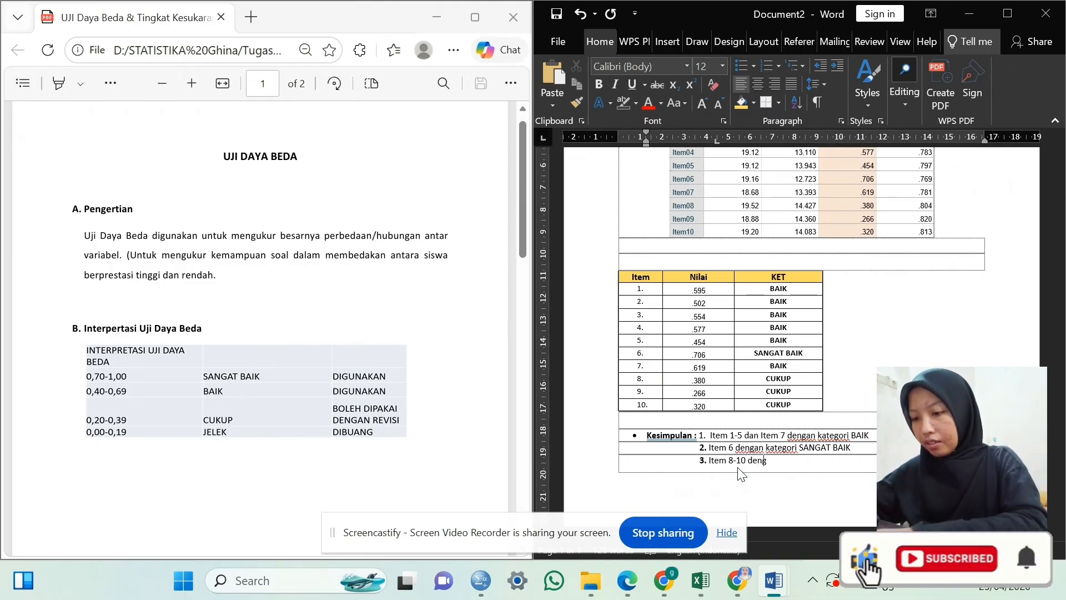
type("an kate")
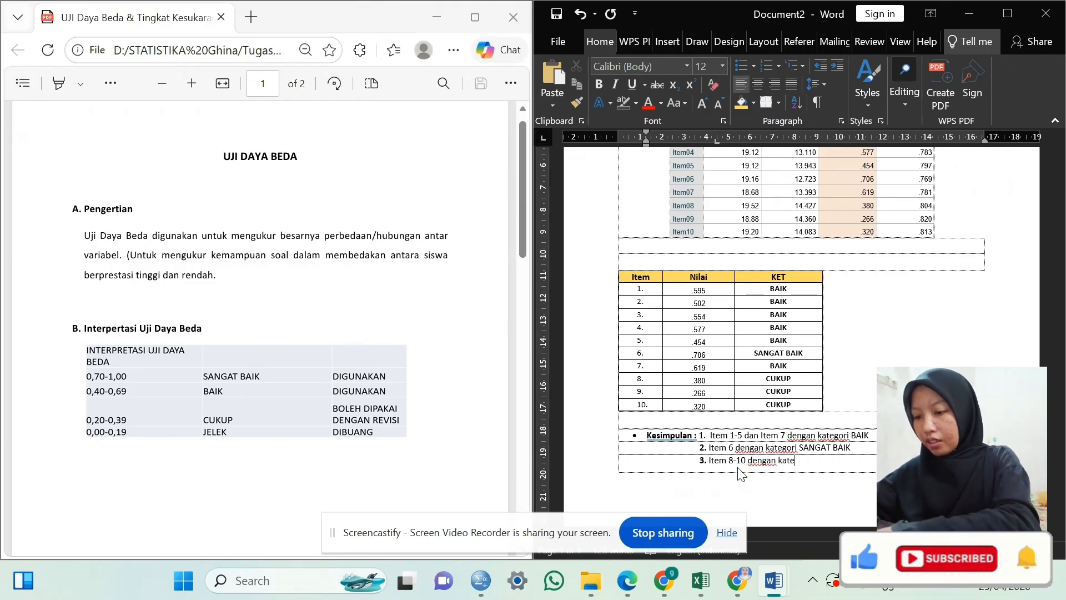
type("gori")
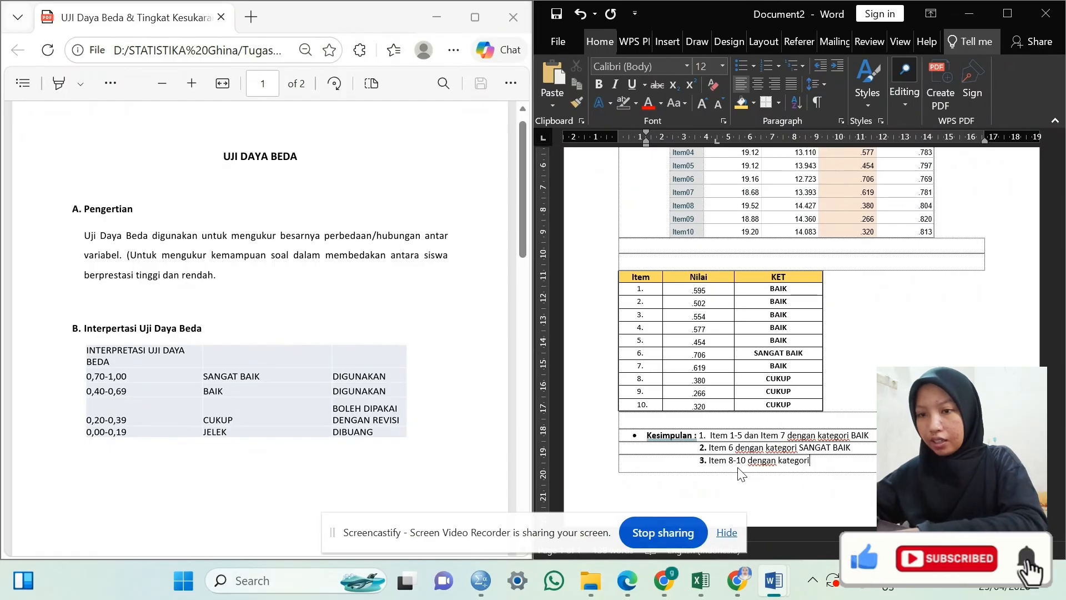
type(" CUKUP")
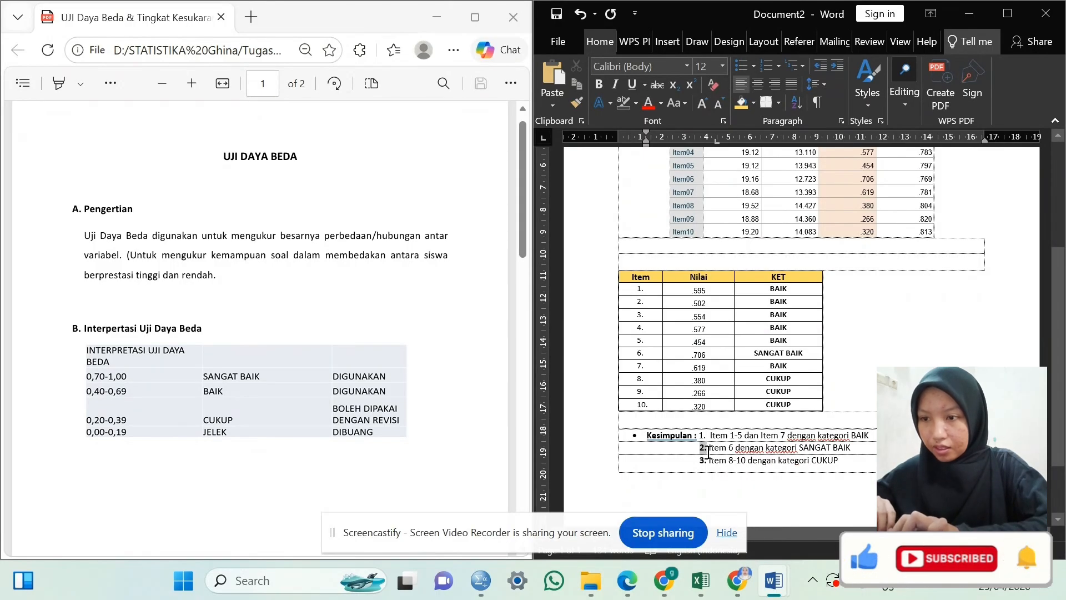
Remove the bold formatting from the numbers 2. and 3. in the conclusion lines.
left_click(716, 426)
left_click_drag(699, 461, 703, 461)
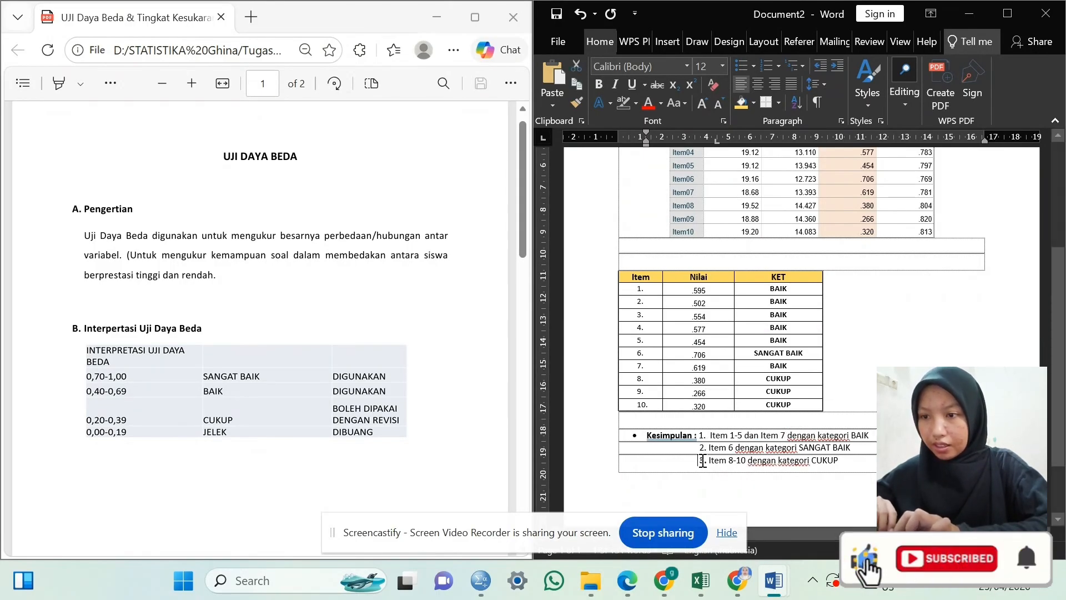
left_click(702, 460)
left_click(715, 435)
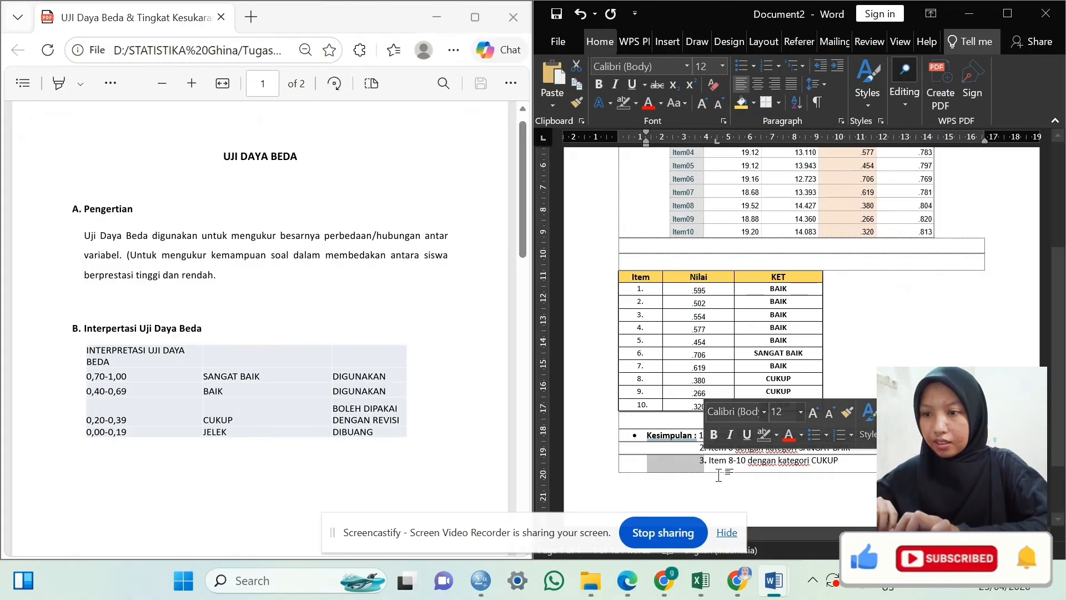
left_click_drag(708, 464, 701, 456)
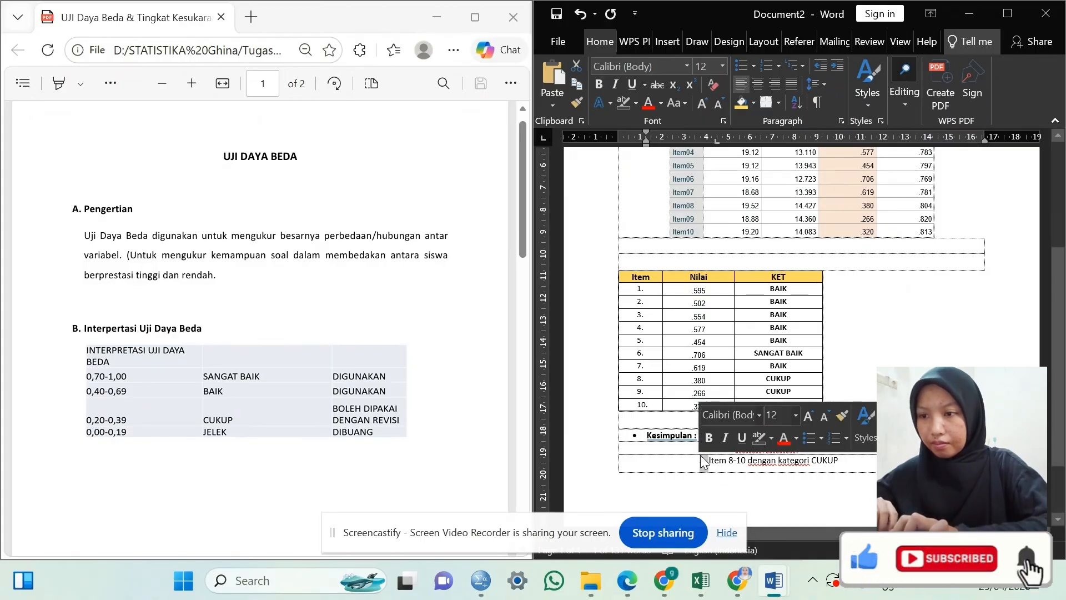
left_click(745, 481)
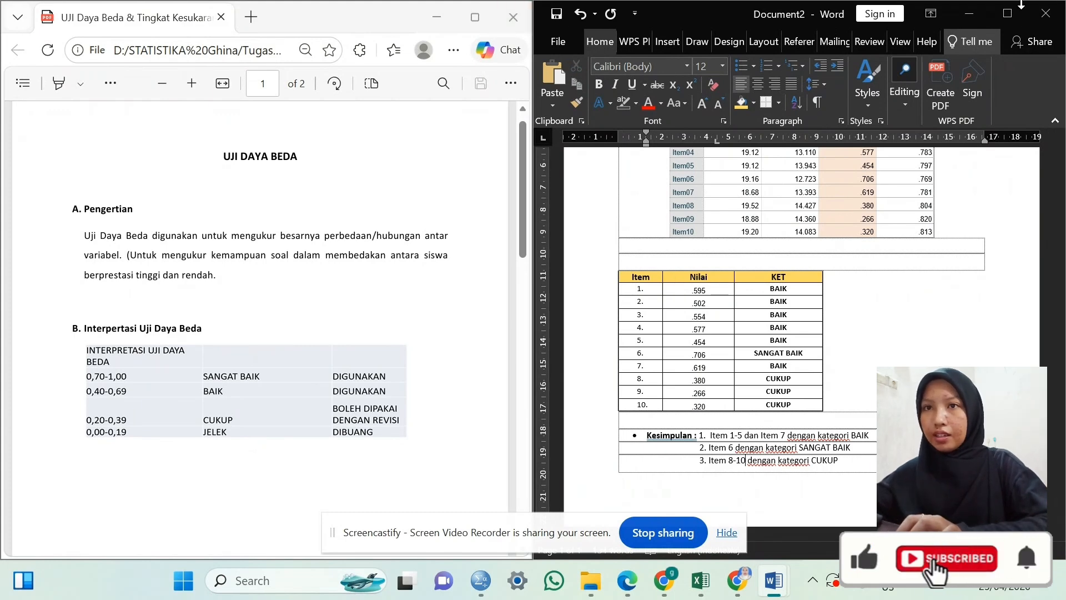
Maximize the document window and mark all its text as English (Indonesia) with spelling and grammar checking turned off.
left_click(1007, 13)
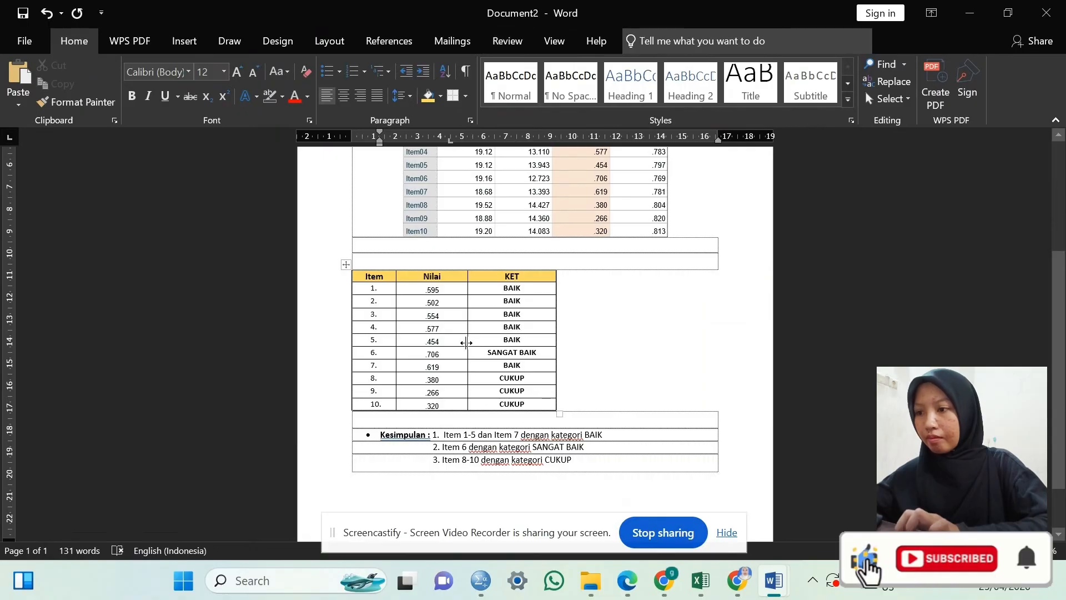
key("ctrl+a")
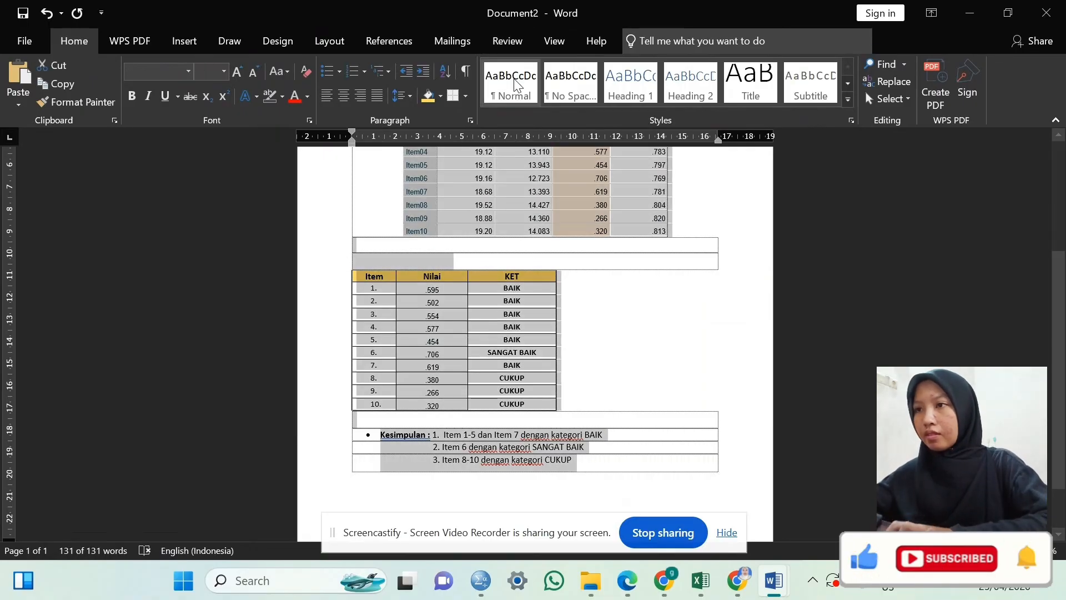
left_click(511, 42)
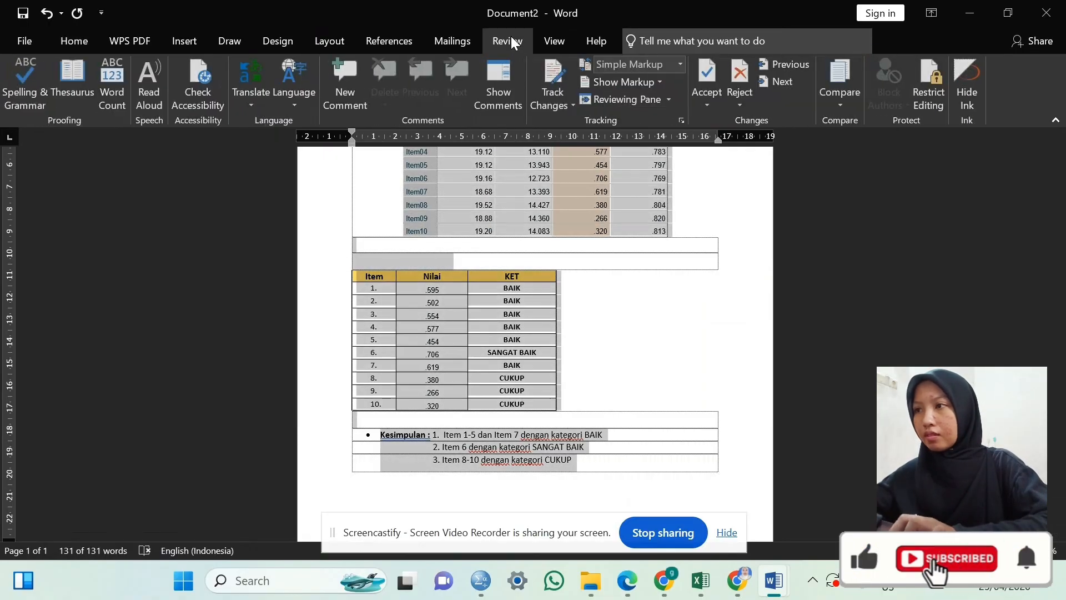
left_click(299, 90)
left_click(304, 119)
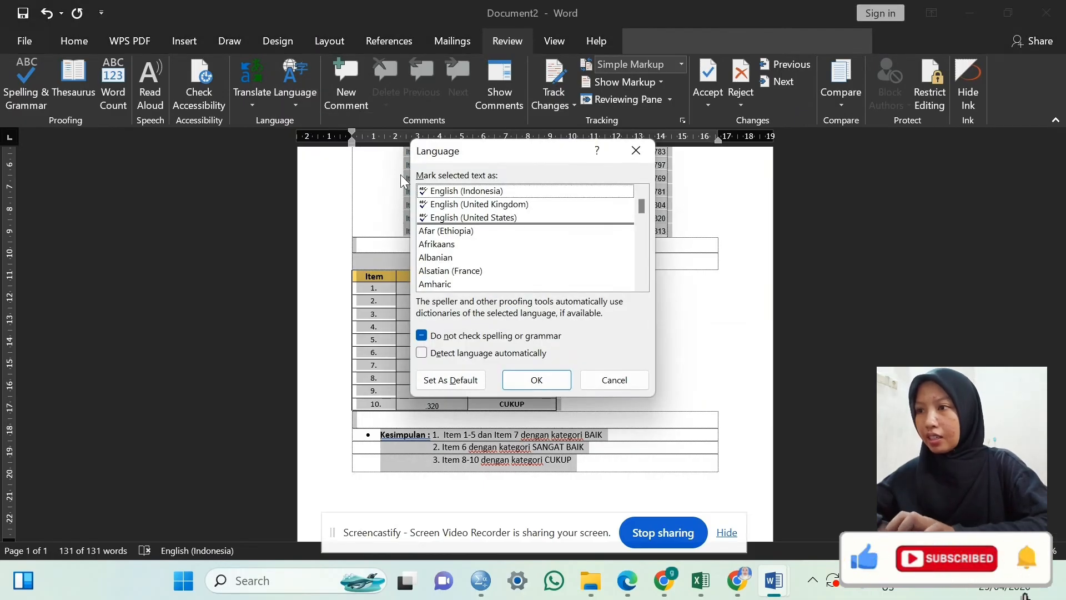
left_click(427, 191)
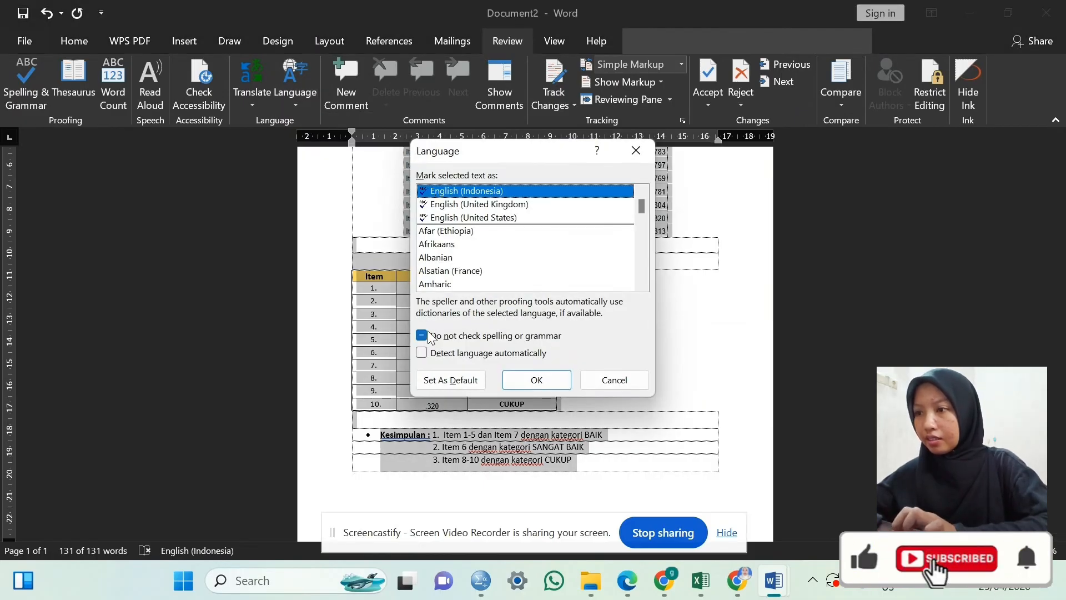
left_click(536, 380)
left_click(626, 416)
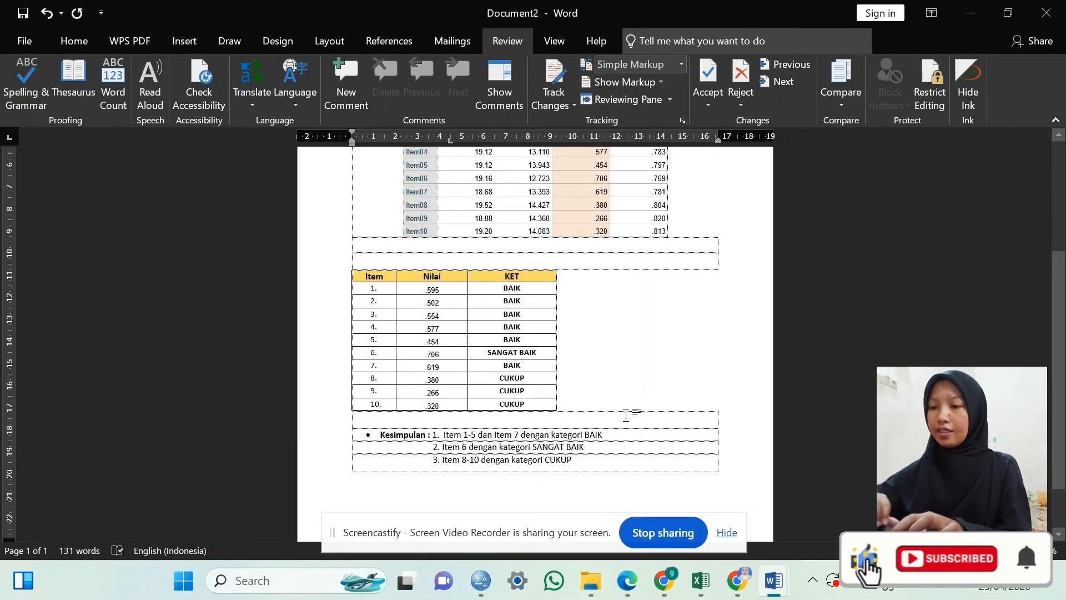
Add blank lines below the third conclusion line until the document continues on a second page.
scroll(626, 415, "down", 2)
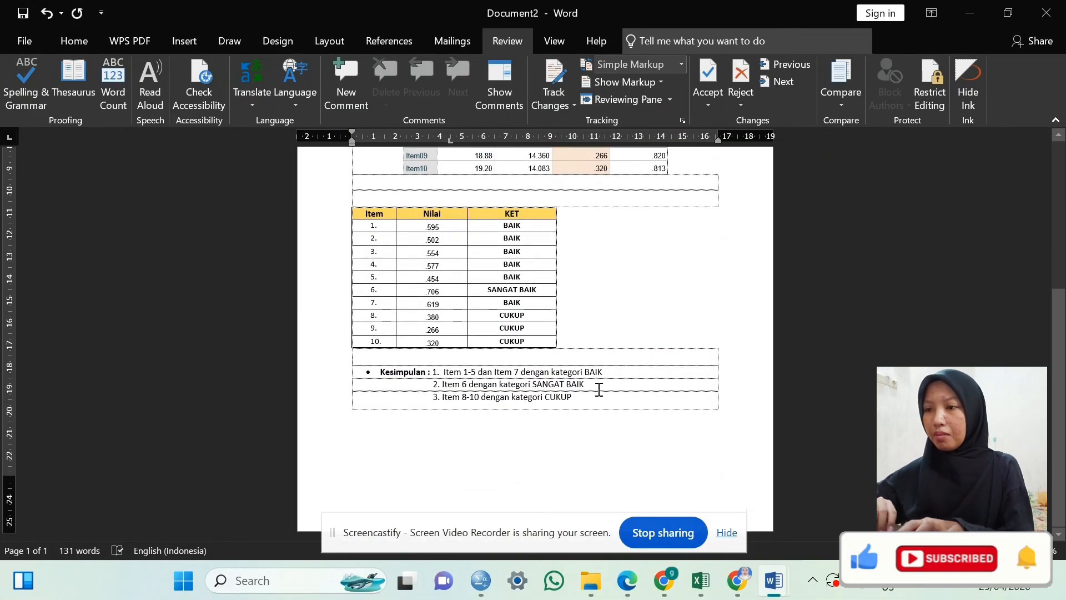
left_click(593, 399)
key("Return")
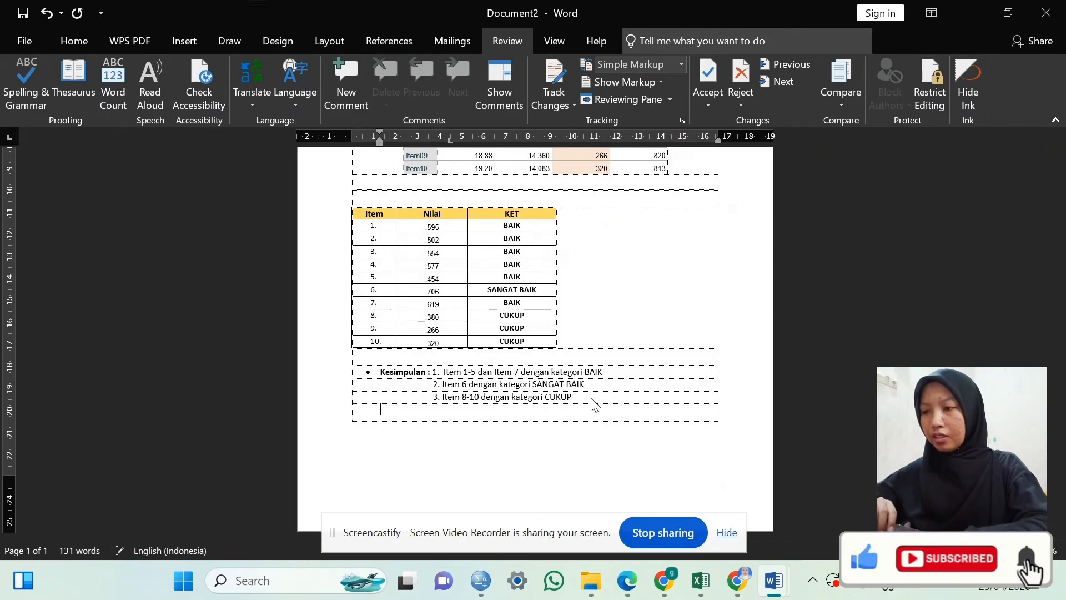
key("Return")
key("Return")
key("Return")
key("Return")
key("Return")
key("Return")
key("Return")
key("Return")
scroll(595, 404, "up", 3)
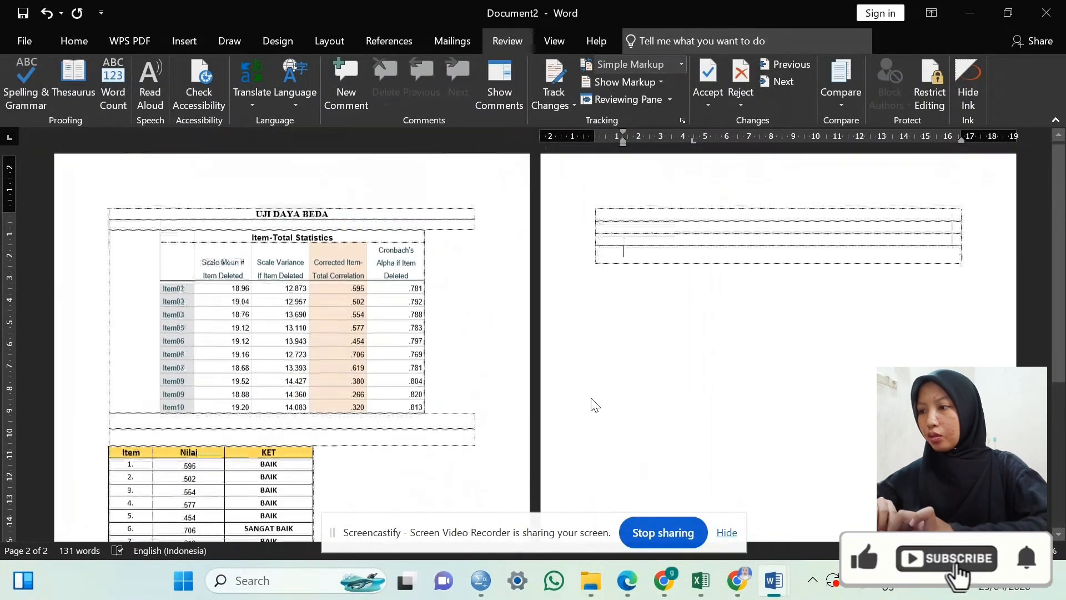
Enter the heading "UJI TINGKAT KESUKARAN" on the first line of the second page.
left_click(727, 216)
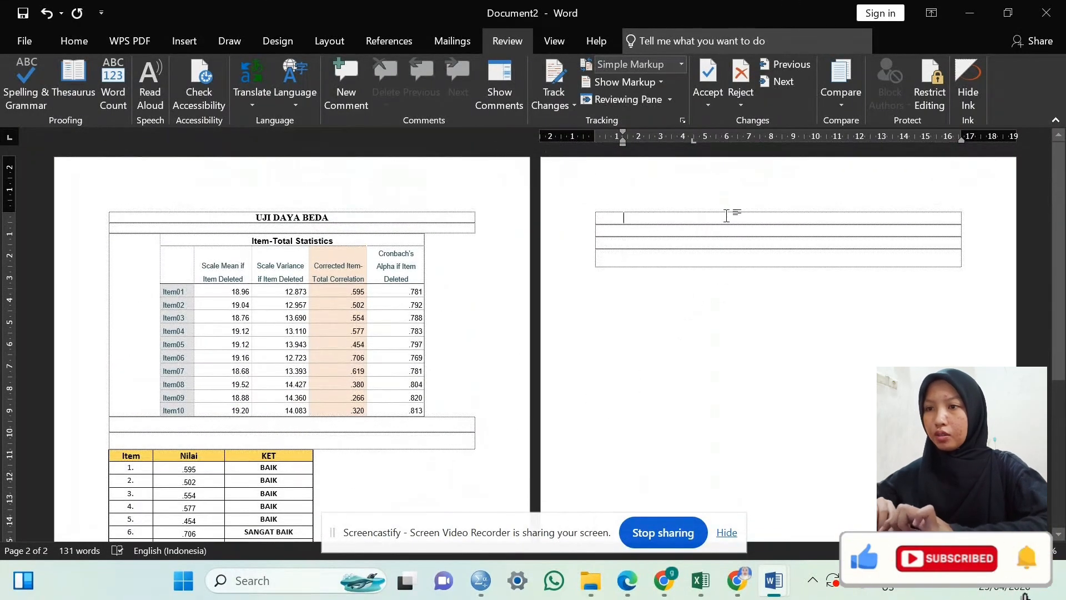
type("UJI")
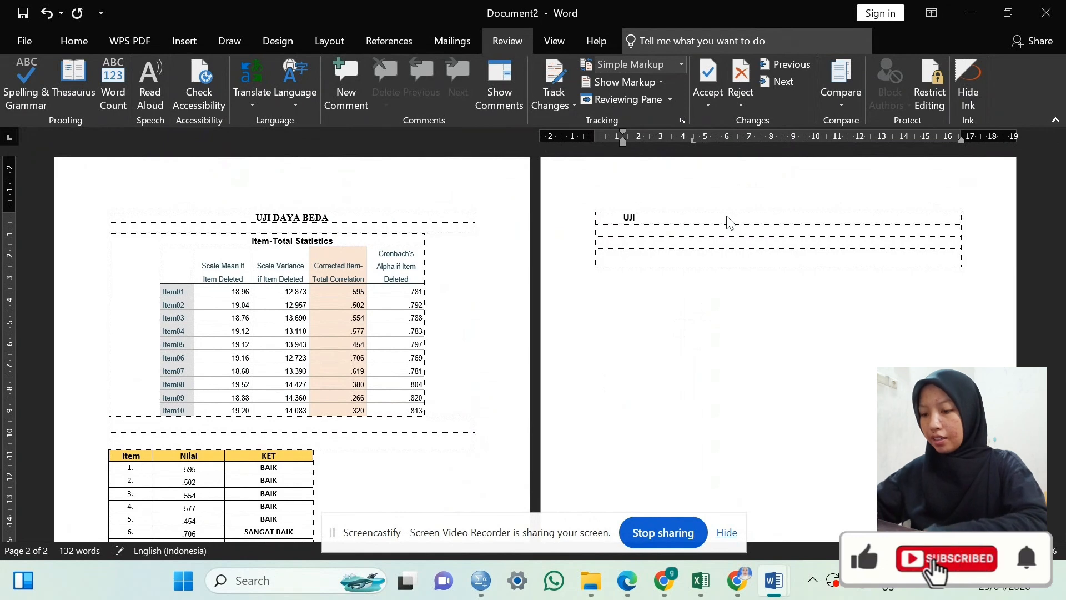
type(" TINGKAT")
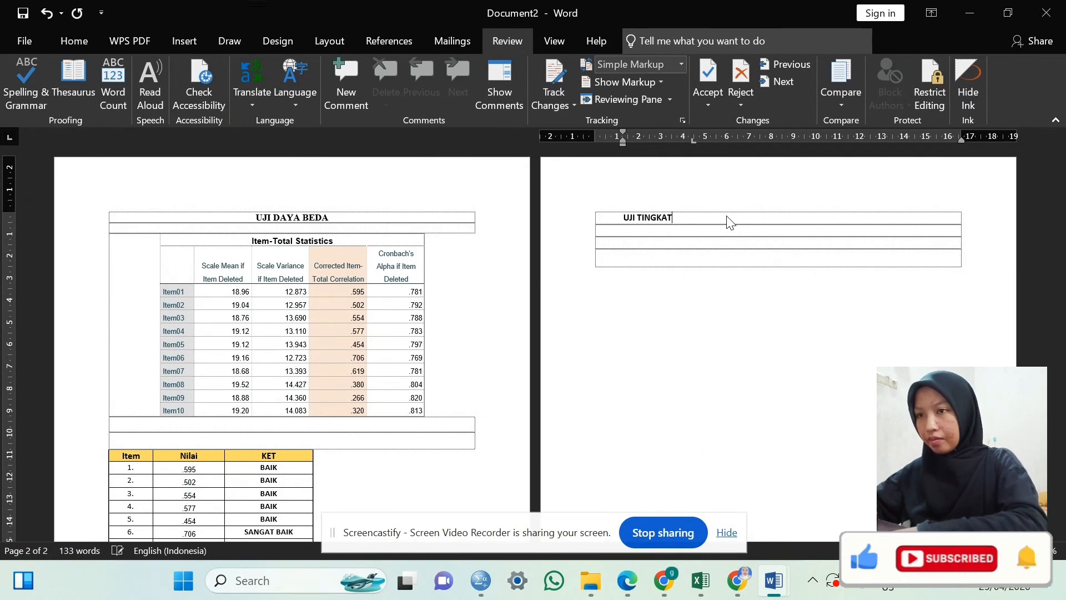
type(" KESUKARAN")
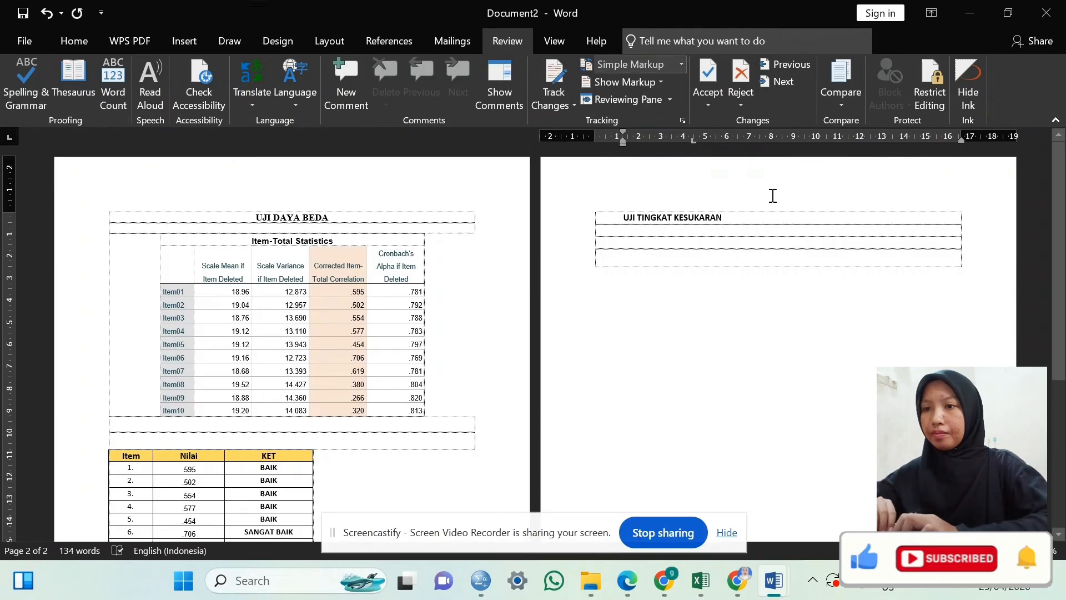
Center the UJI TINGKAT KESUKARAN heading and add two blank lines below it.
left_click_drag(738, 216, 622, 217)
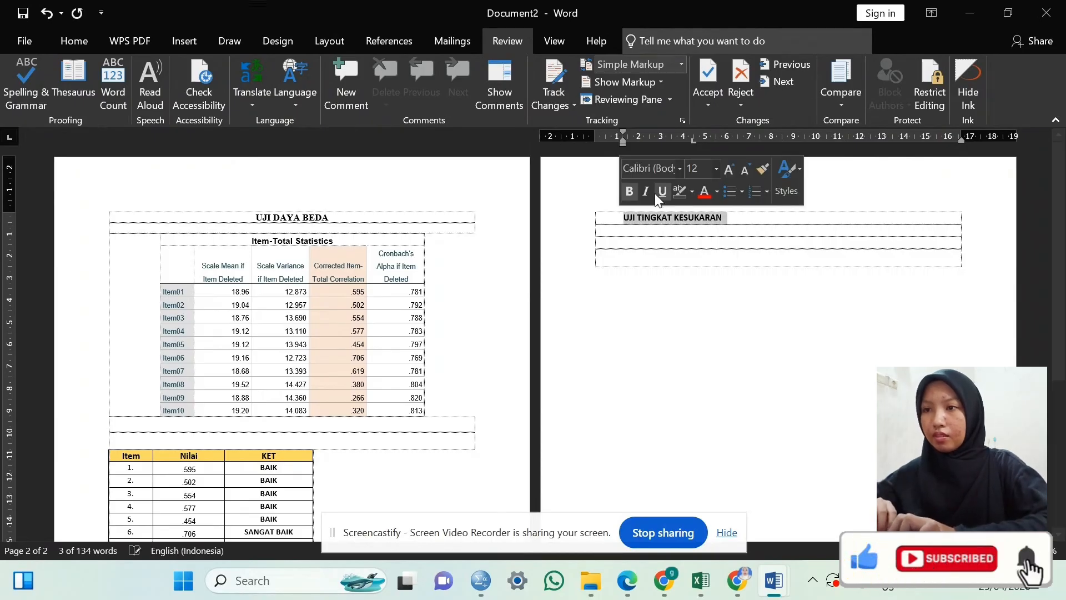
left_click(70, 38)
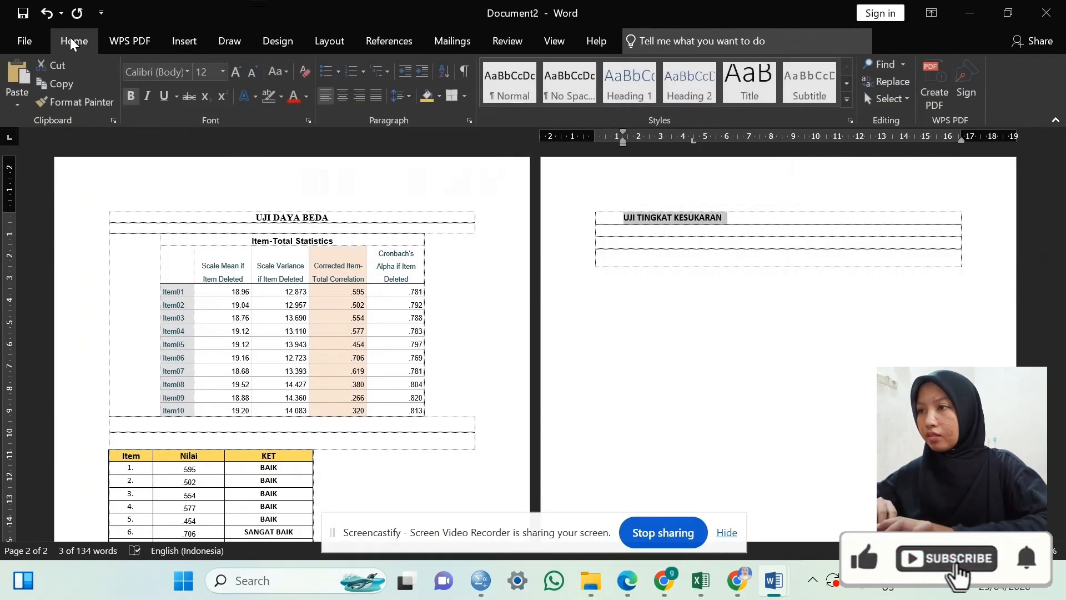
left_click(343, 100)
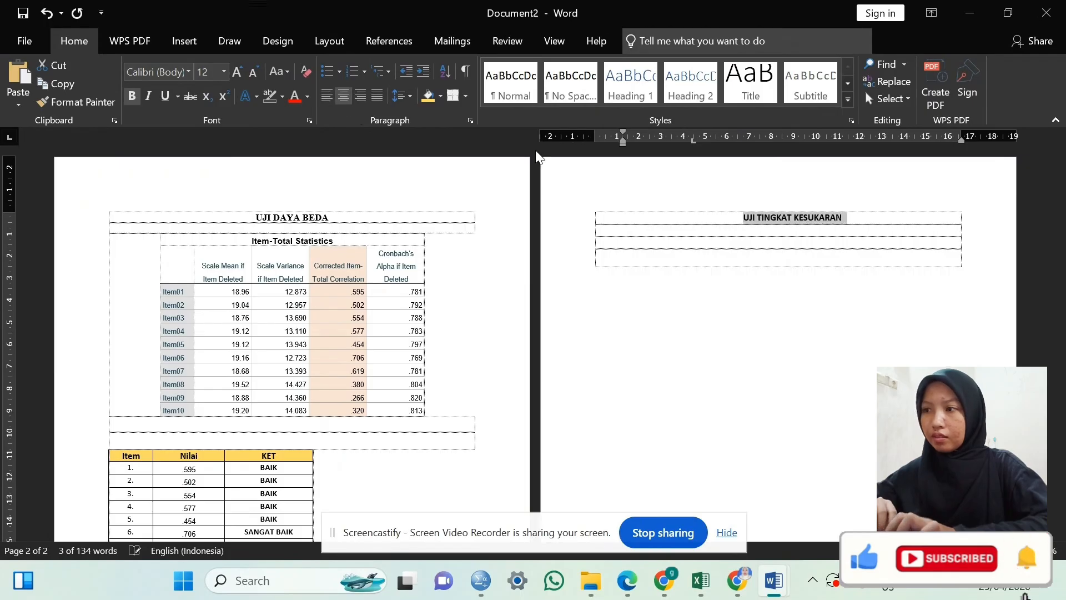
left_click(882, 221)
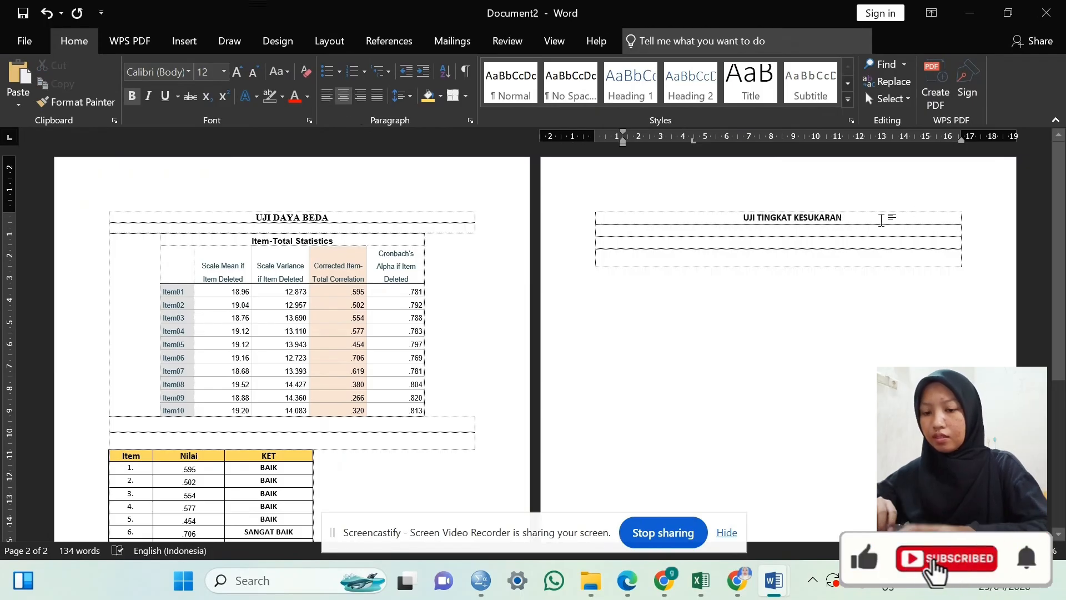
key("Return")
key("Return")
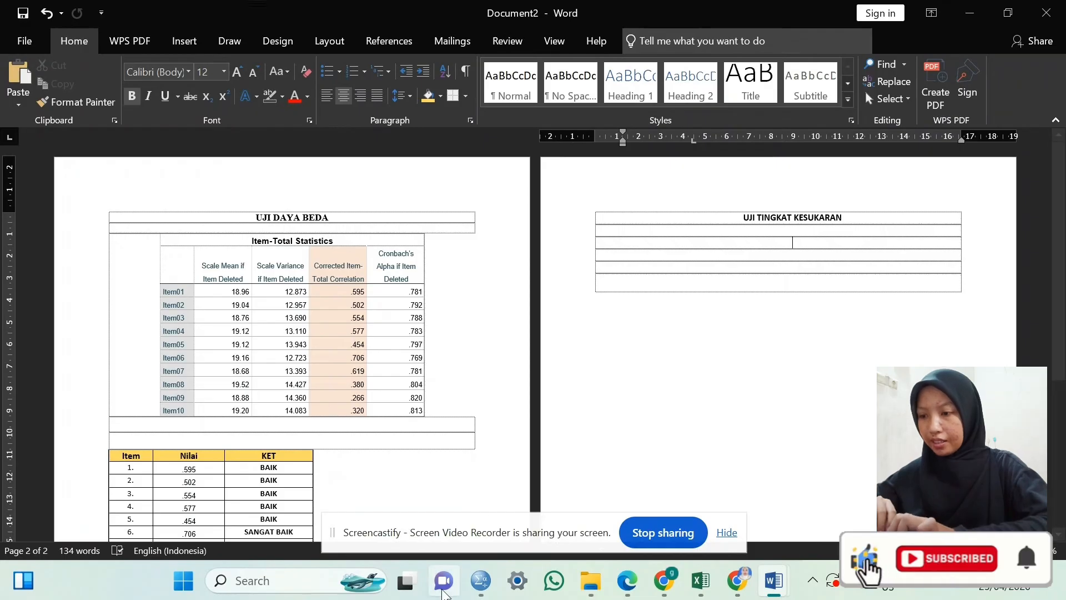
Switch to the SPSS Data Editor and open the Frequencies analysis from the descriptive statistics.
mouse_move(481, 580)
left_click(434, 492)
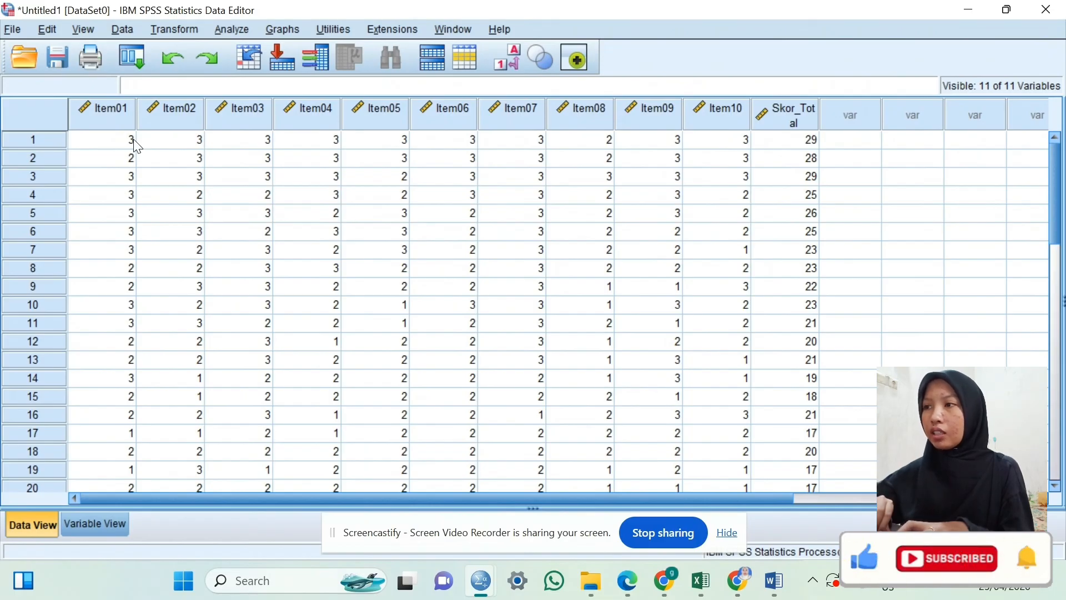
left_click(231, 32)
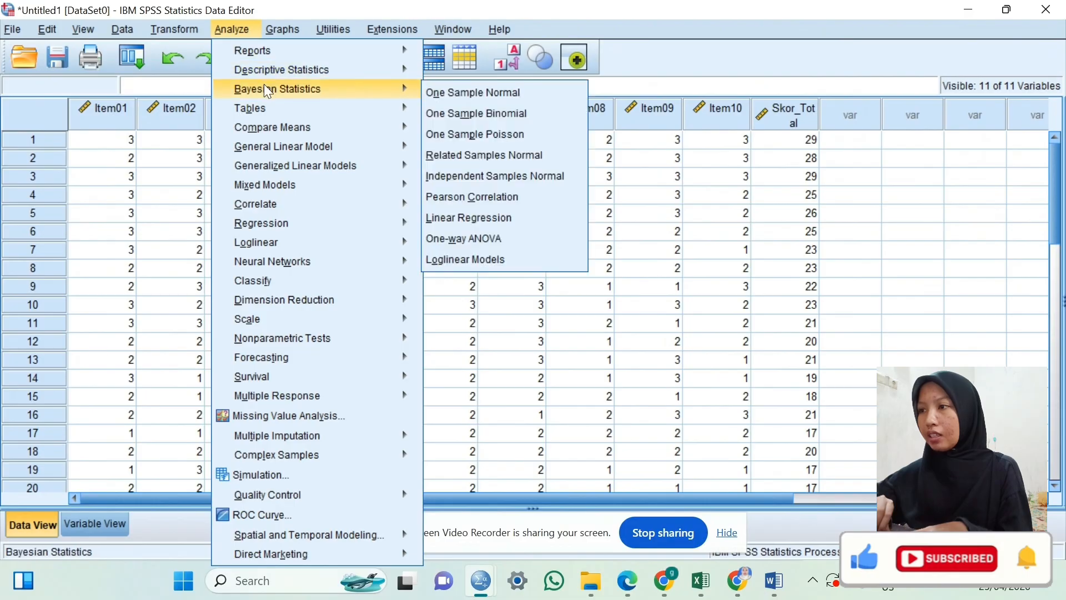
mouse_move(305, 131)
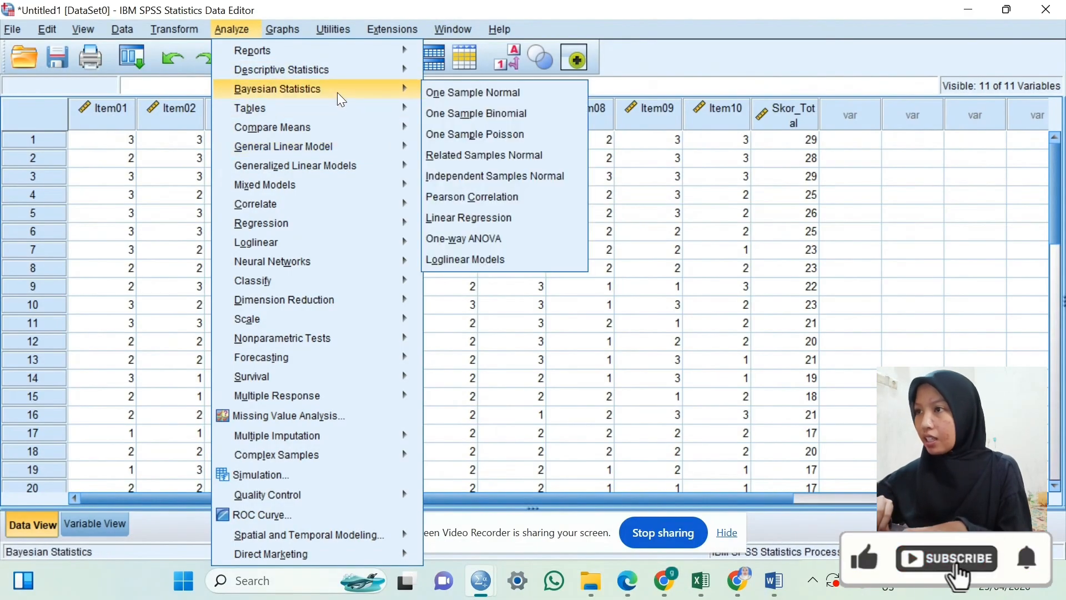
mouse_move(347, 70)
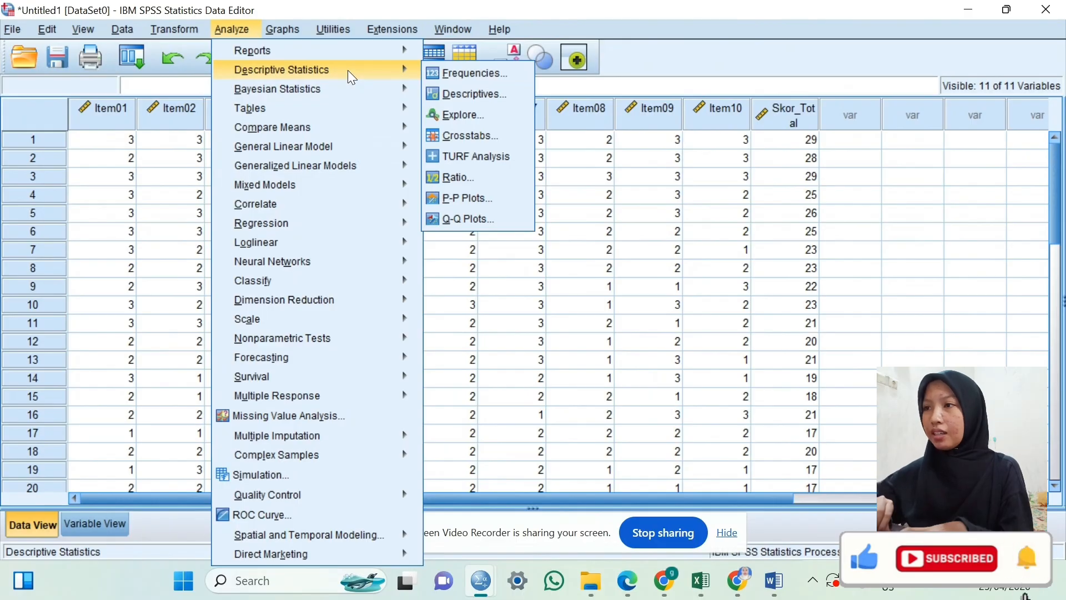
left_click(445, 70)
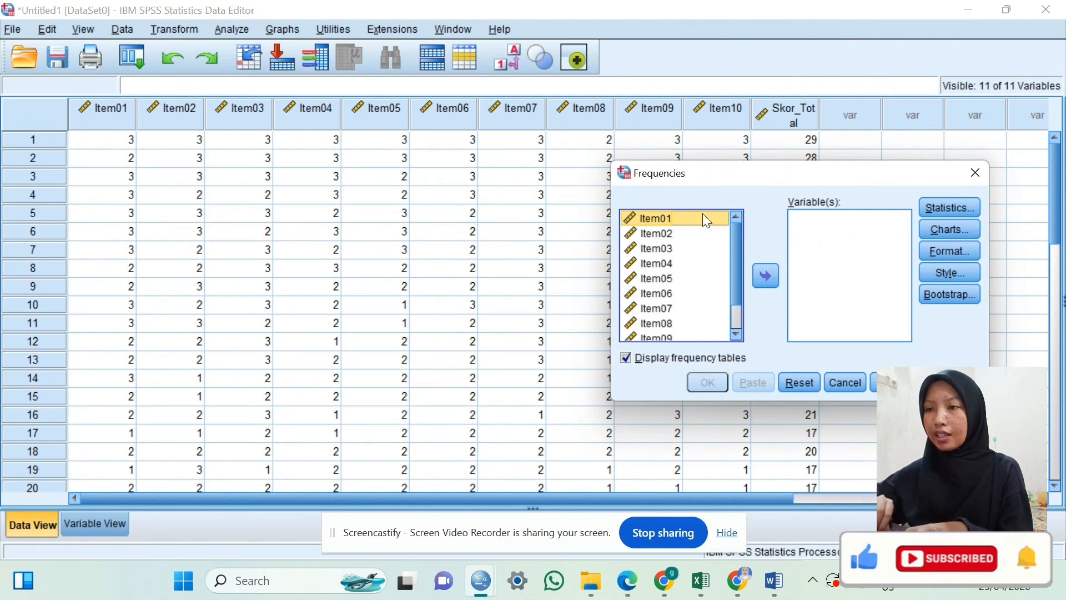
Add Item01 through Item10 as the variables of the Frequencies analysis, leaving out Skor_Total.
key("shift+Down")
key("shift+Down")
key("shift+Down")
key("shift+Down")
key("shift+Down")
key("shift+Down")
key("shift+Down")
key("shift+Down")
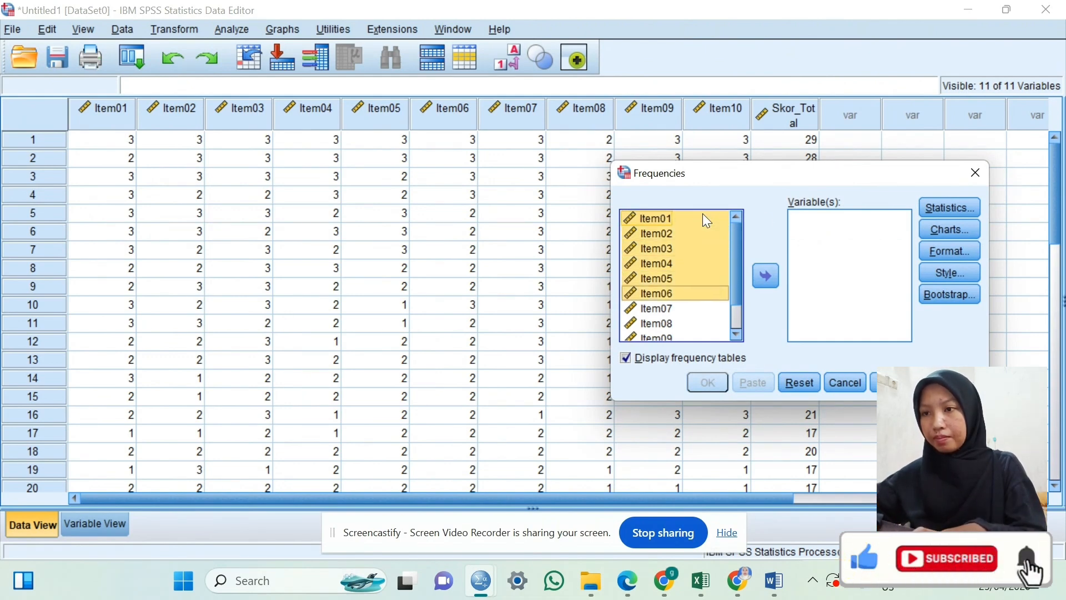
key("shift+Down")
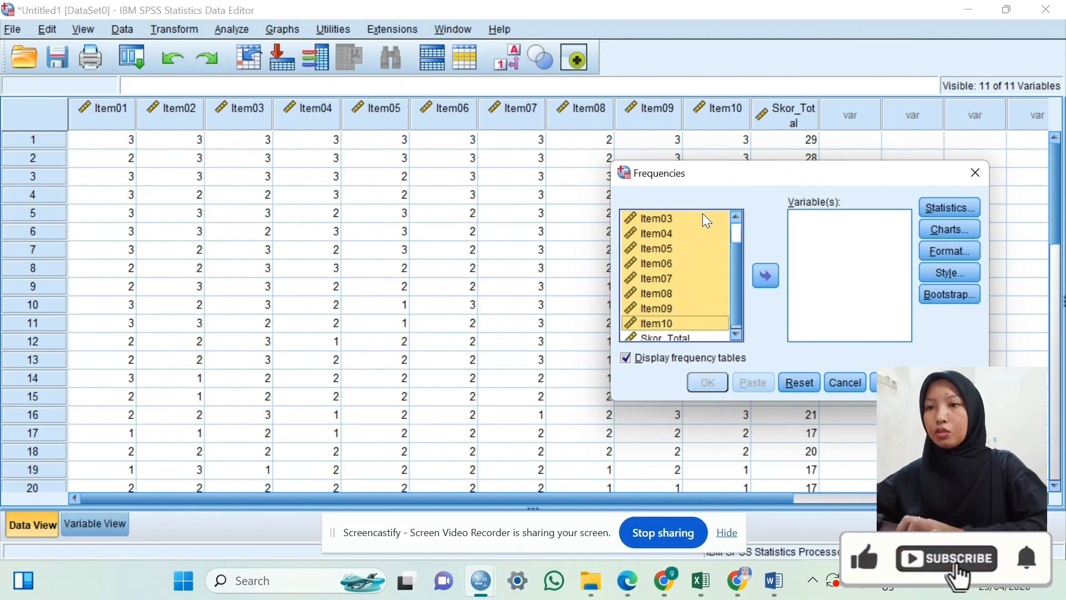
left_click(763, 275)
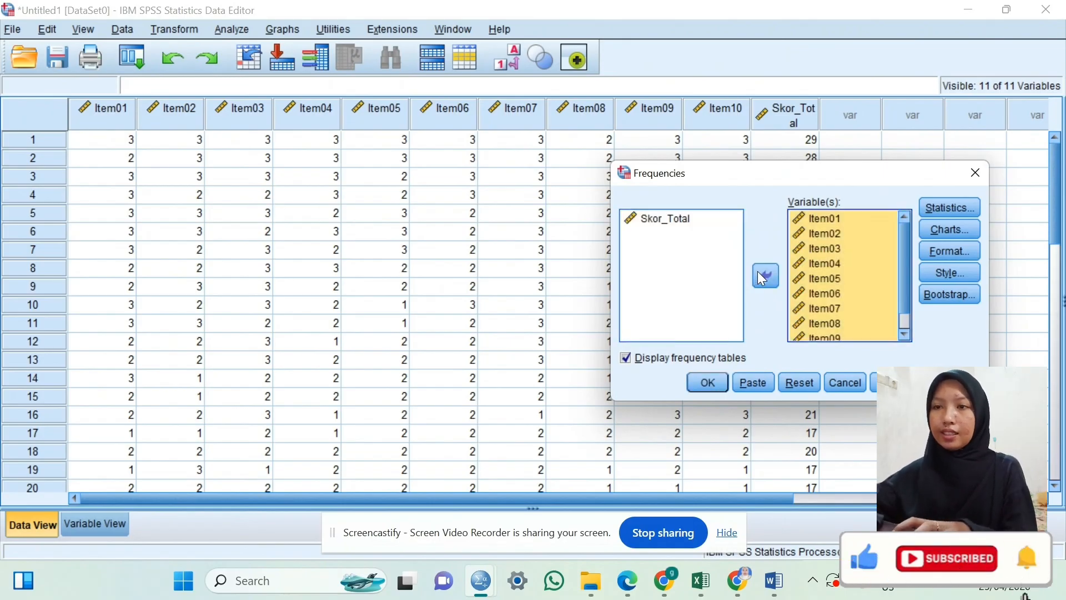
Include the Mean as a central tendency statistic and run the Frequencies analysis.
left_click(933, 211)
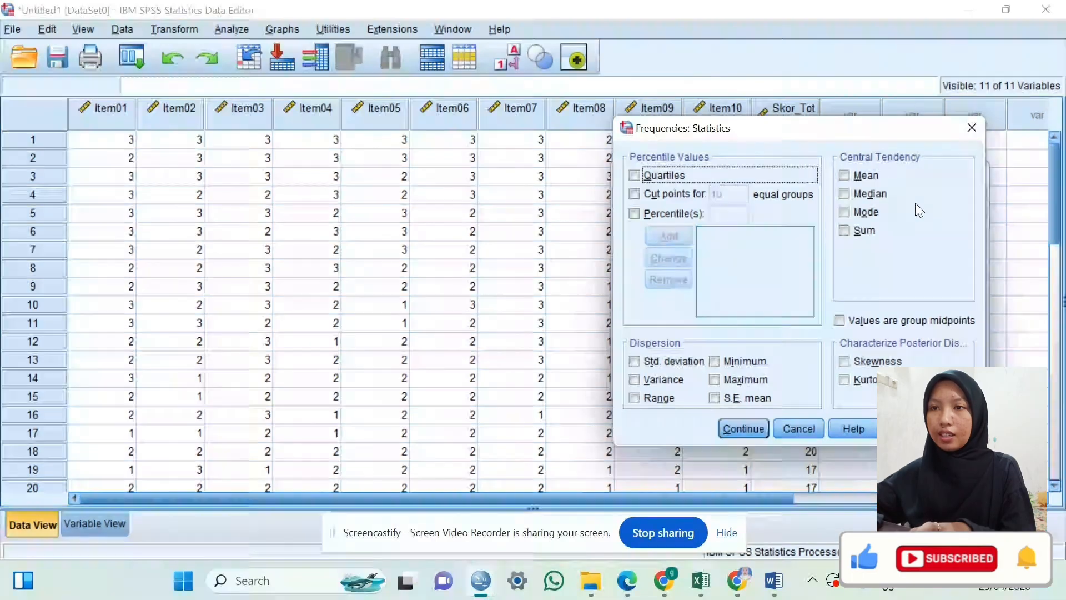
left_click(845, 175)
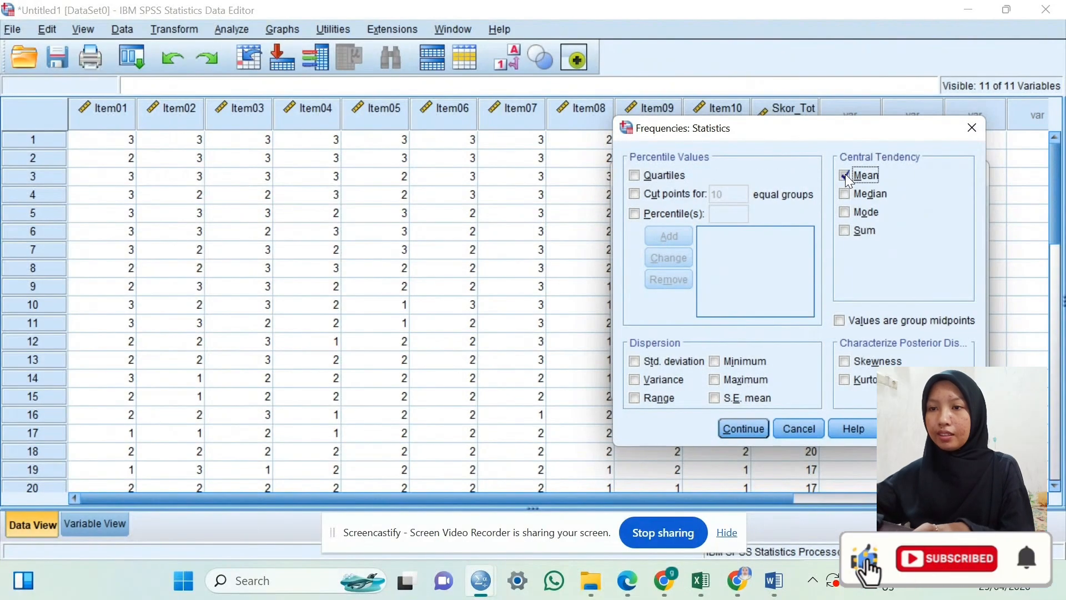
left_click(751, 425)
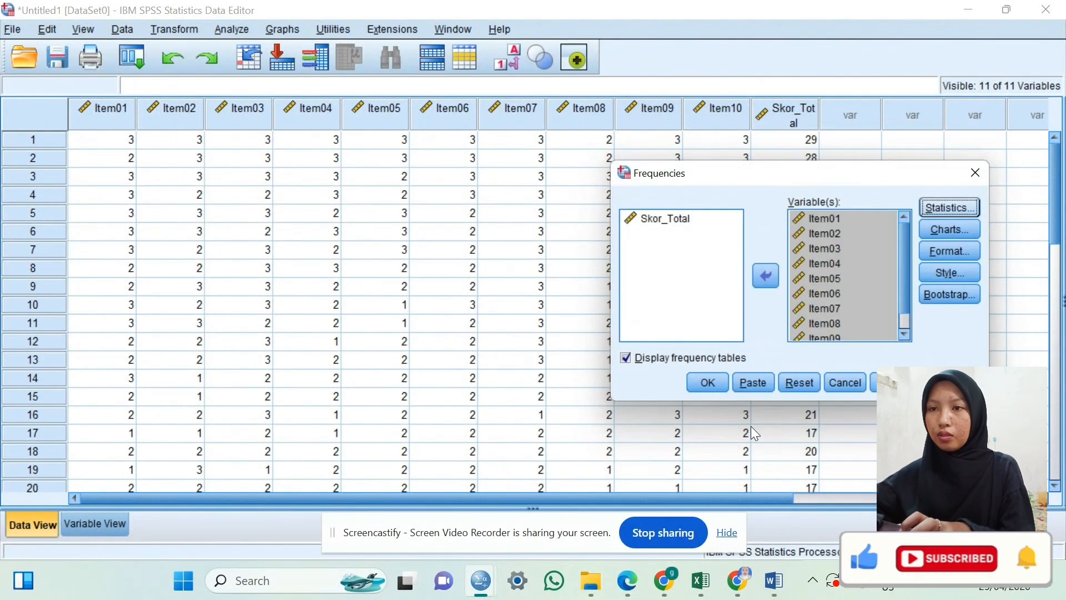
left_click(711, 386)
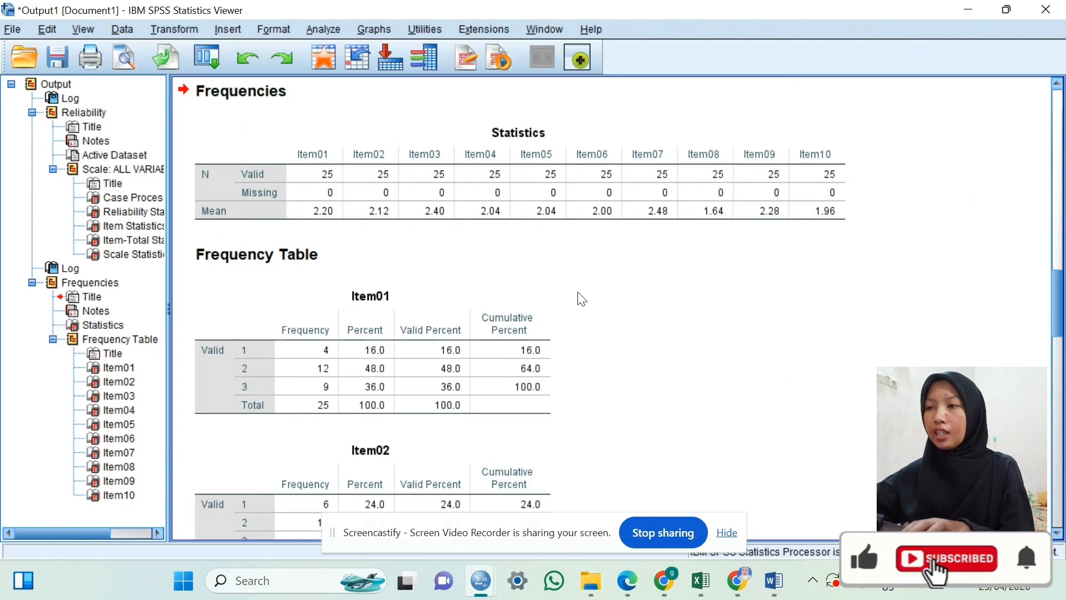
Copy the Statistics table with the item means from the Frequencies output.
left_click(516, 268)
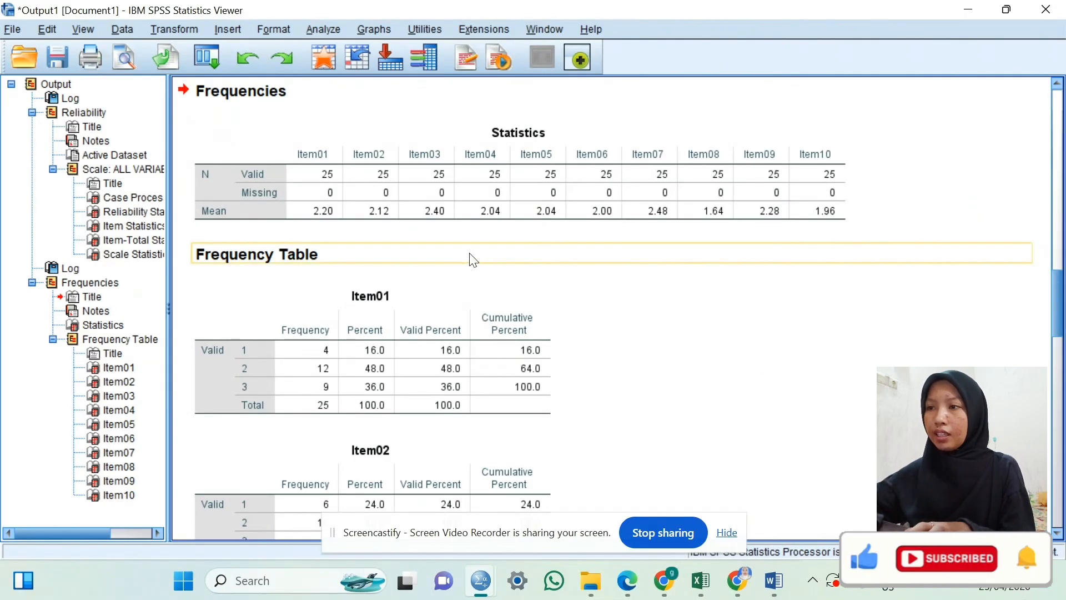
left_click(569, 219)
left_click(529, 307)
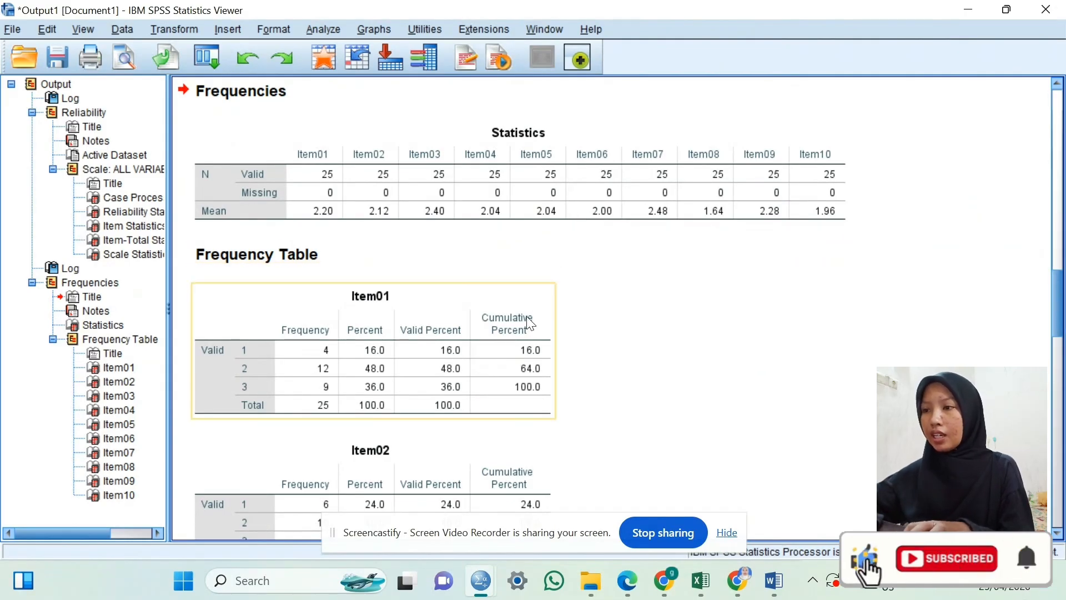
left_click(466, 200)
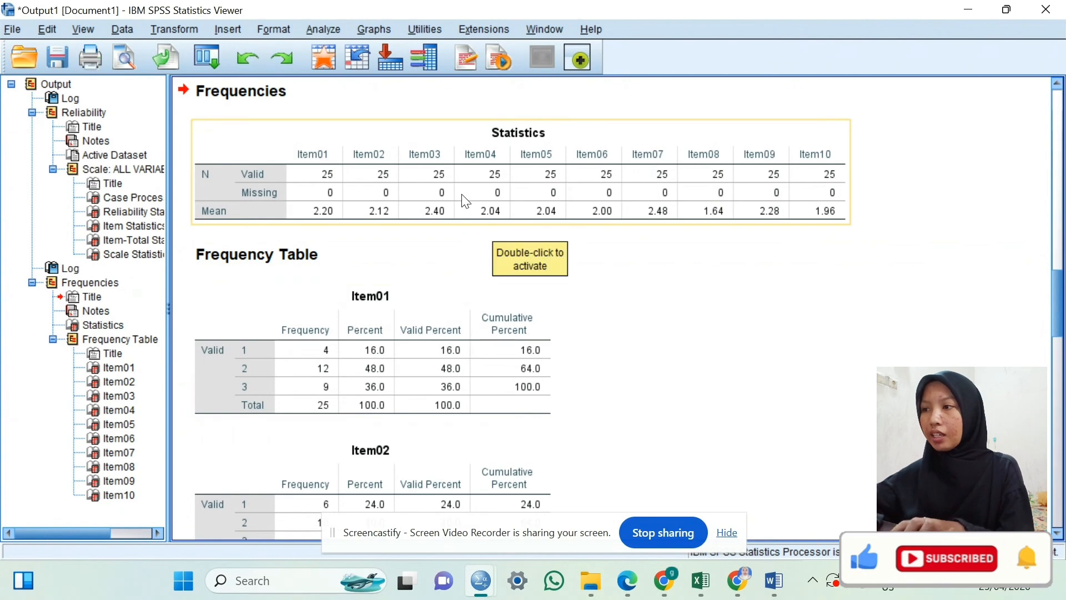
left_click(224, 96)
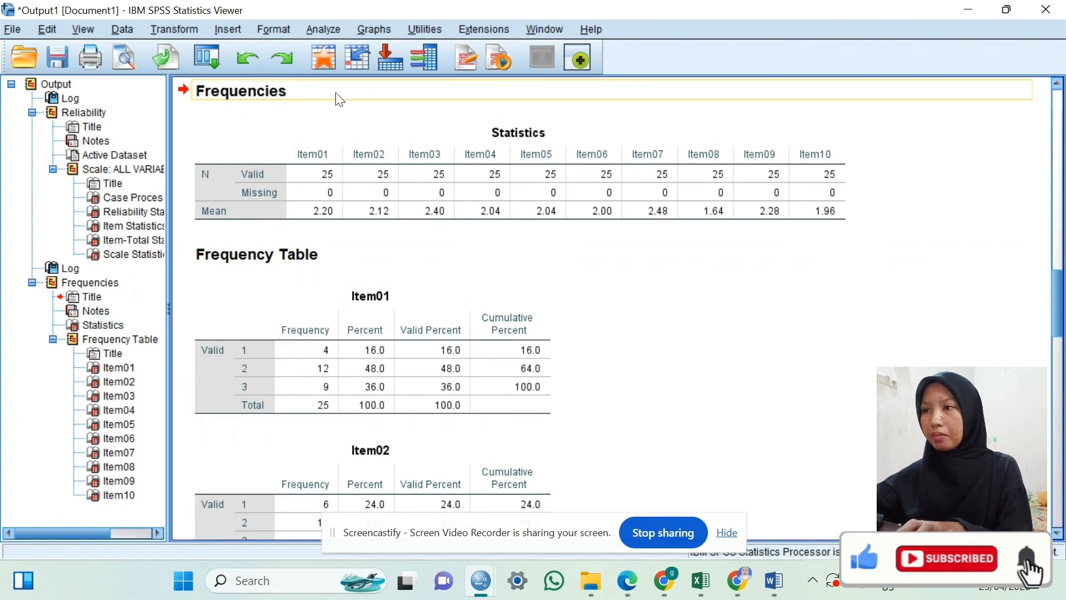
left_click(534, 138)
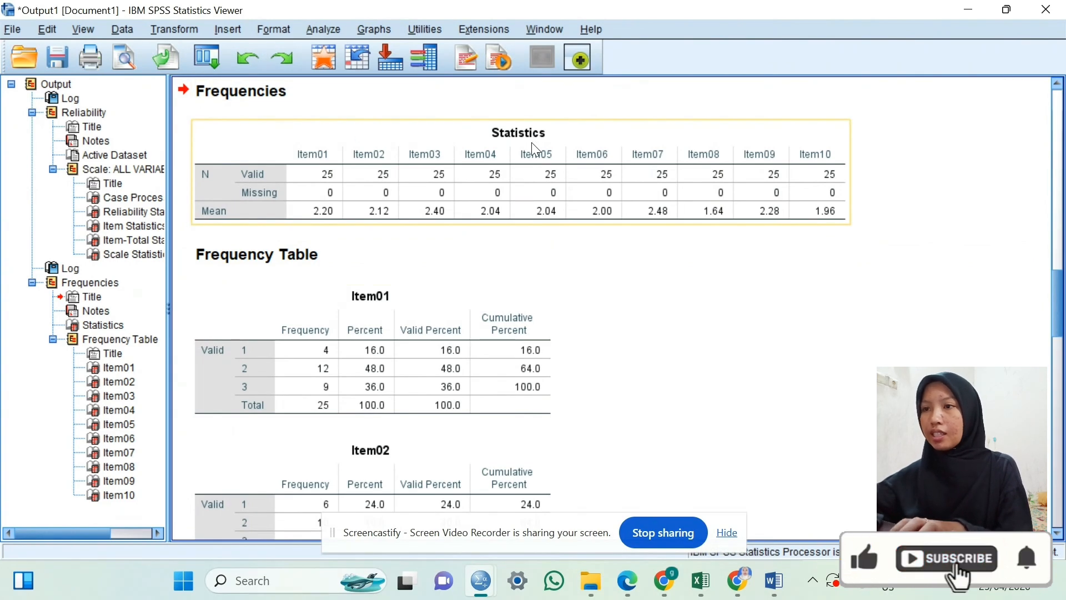
right_click(630, 126)
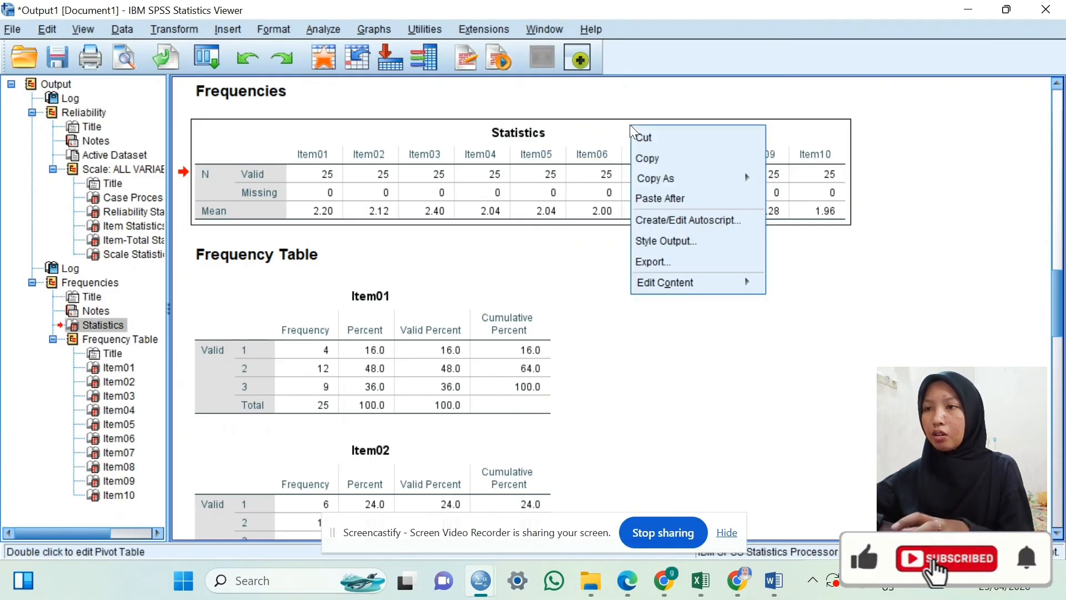
left_click(651, 157)
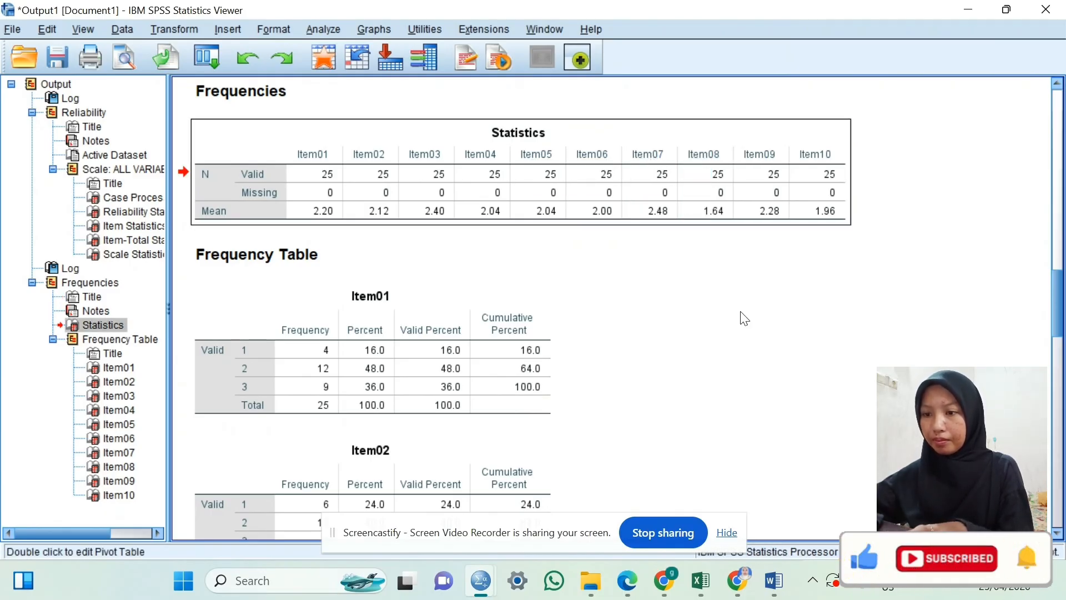
Switch to the Word document Document2, insert a section break before the UJI TINGKAT KESUKARAN heading, and set that section to landscape.
mouse_move(777, 592)
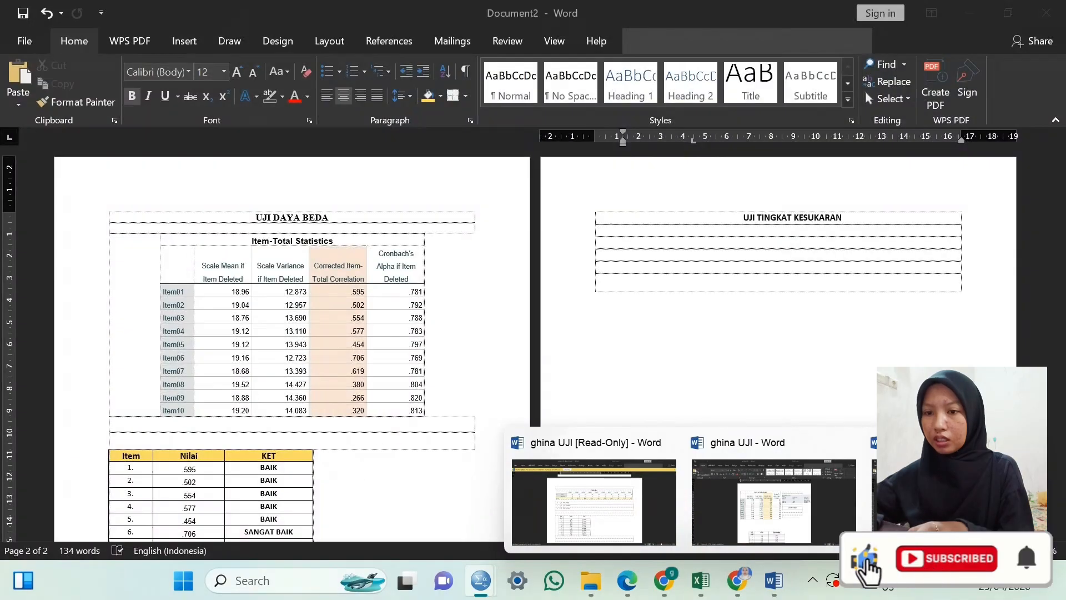
left_click(944, 500)
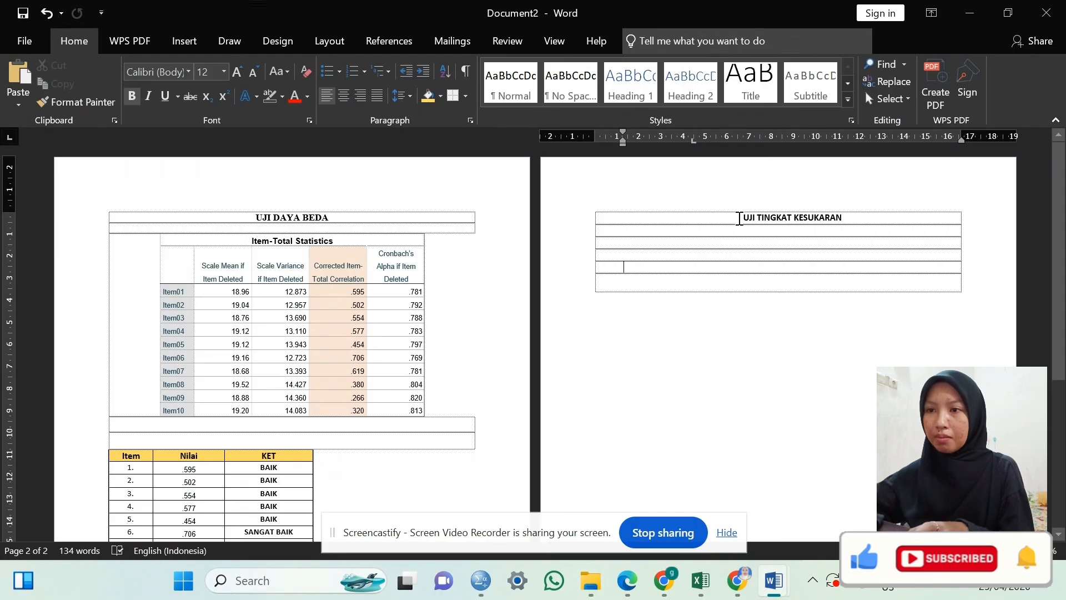
left_click(743, 218)
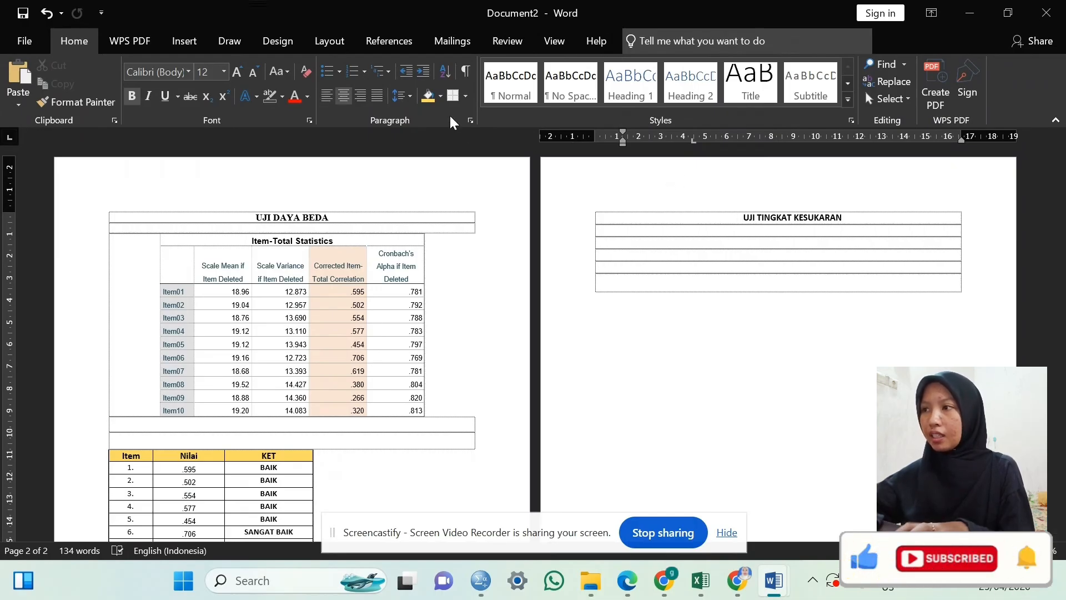
left_click(330, 45)
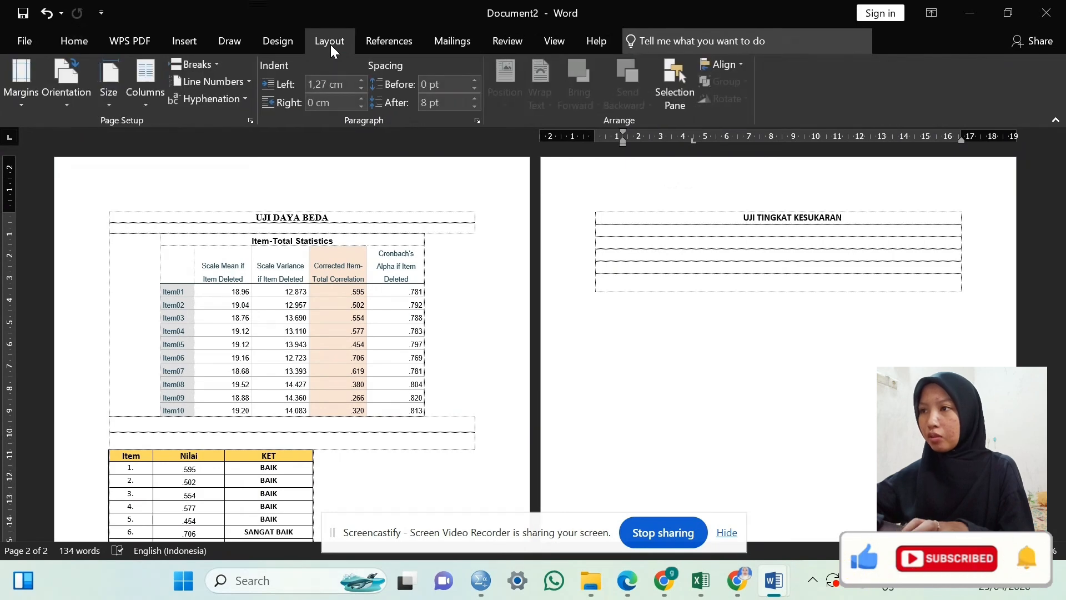
left_click(195, 61)
left_click(238, 272)
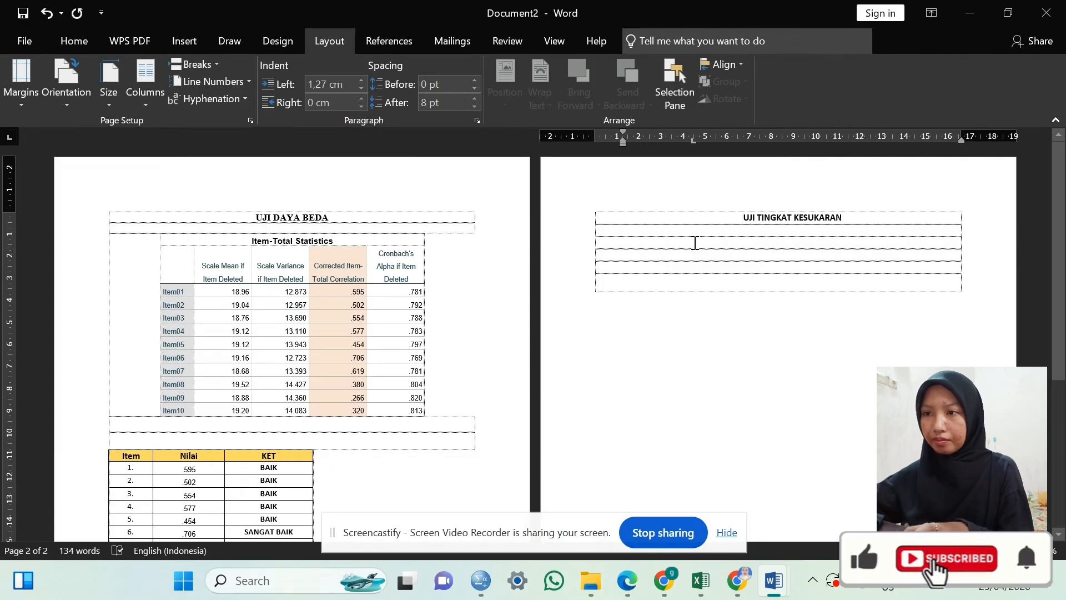
left_click(78, 85)
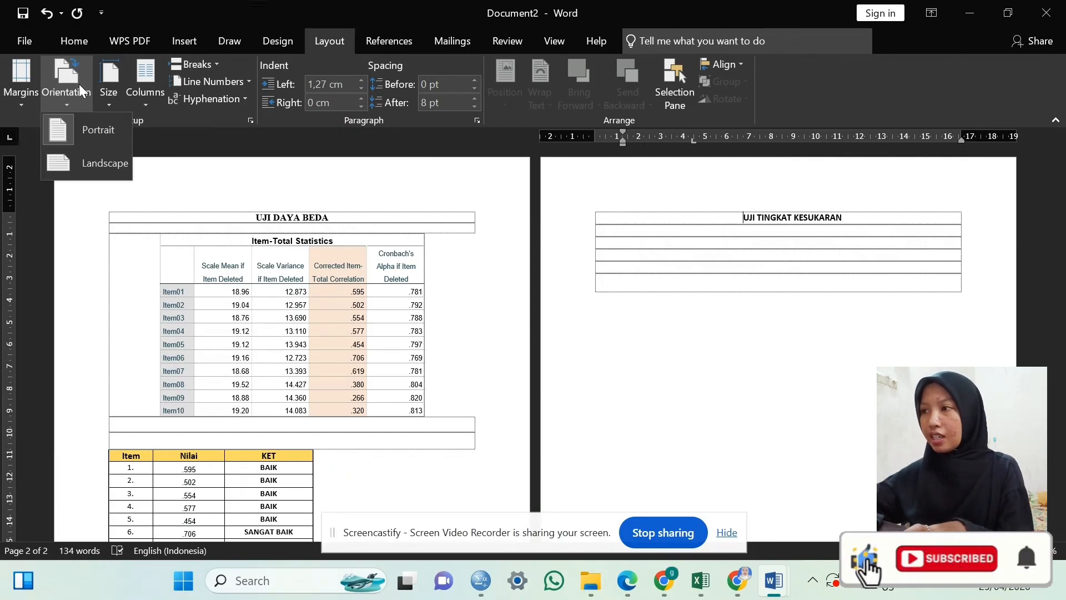
left_click(89, 163)
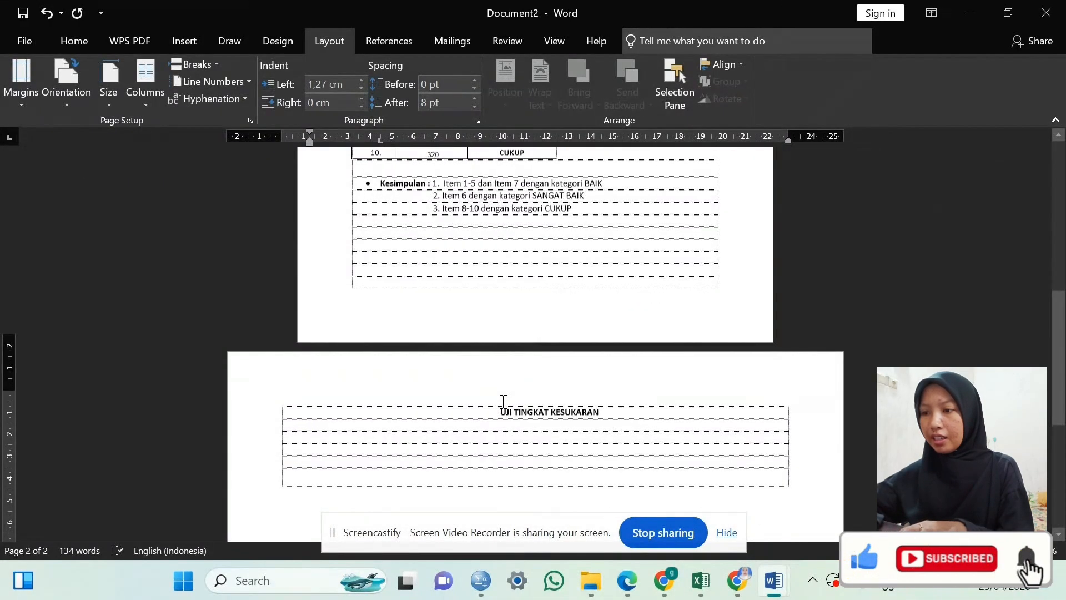
Paste the copied Statistics table on the empty lines below the UJI TINGKAT KESUKARAN heading.
scroll(503, 401, "down", 3)
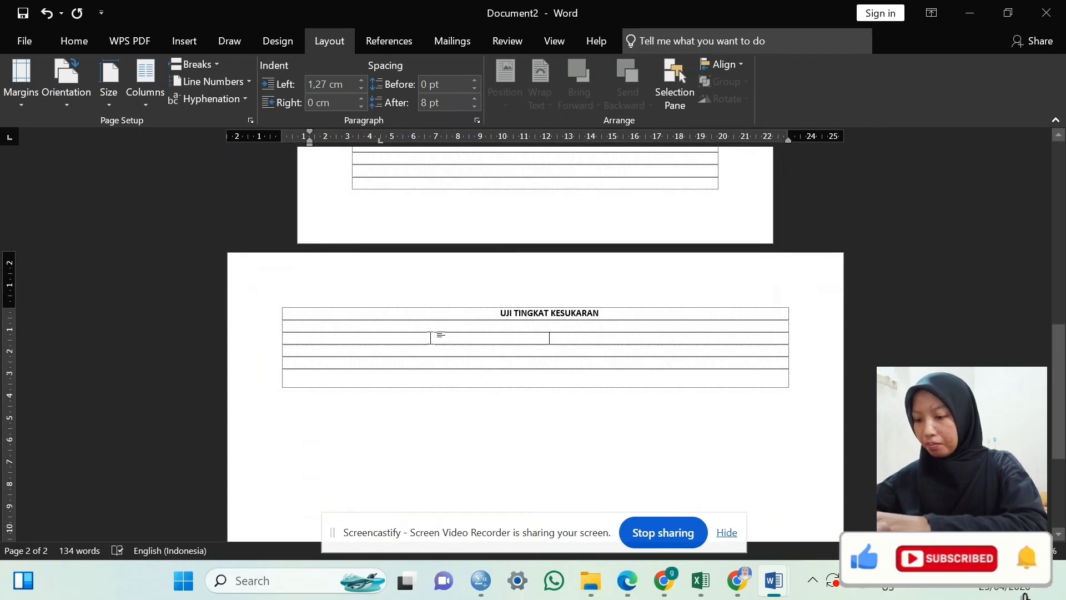
key("ctrl+v")
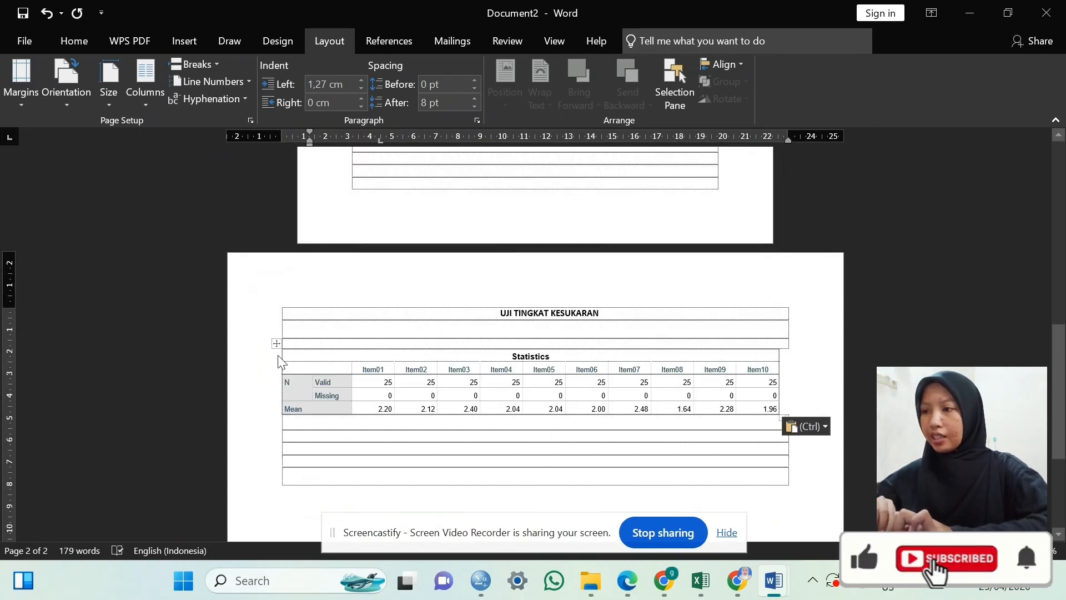
left_click_drag(276, 341, 281, 340)
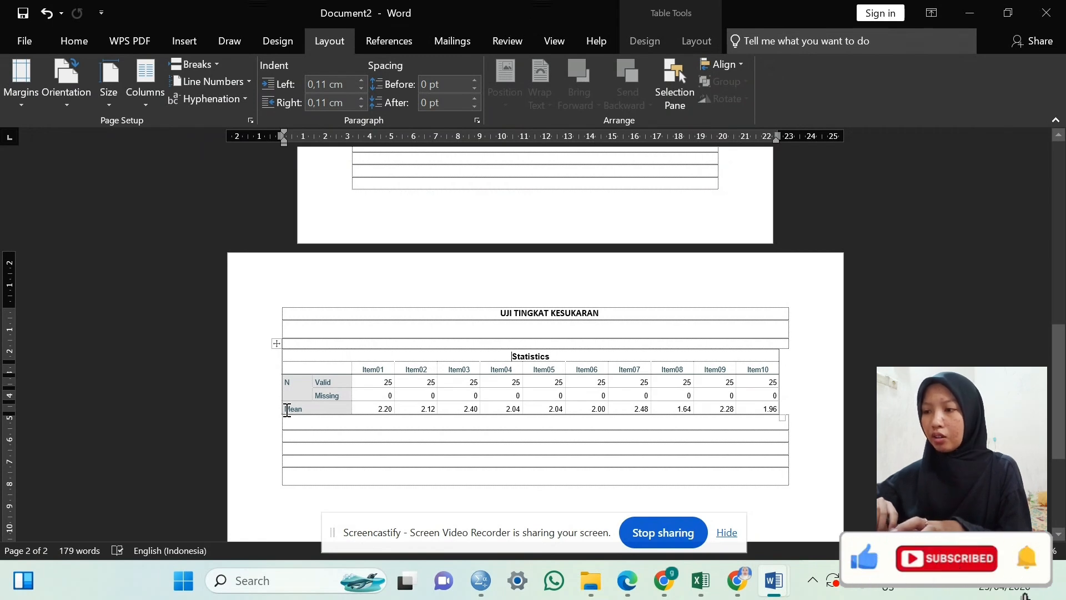
left_click_drag(318, 413, 774, 411)
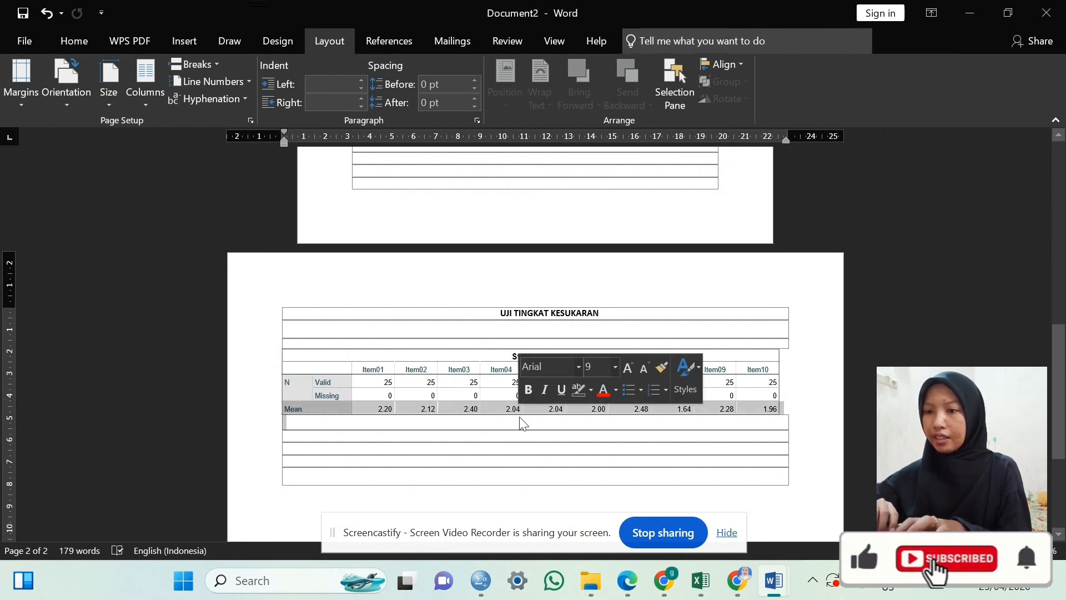
left_click(60, 36)
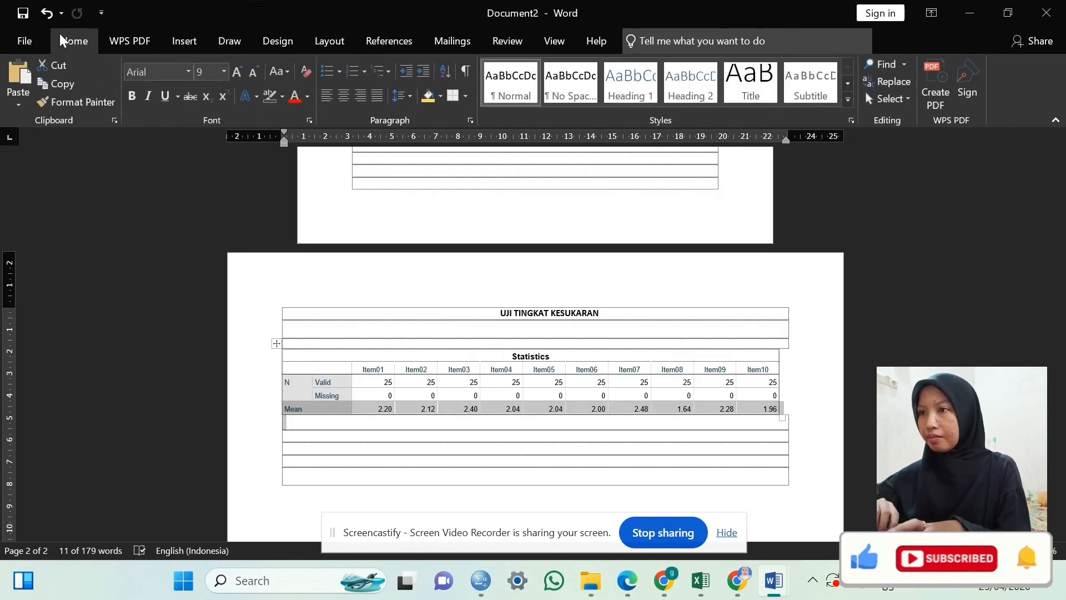
left_click(439, 97)
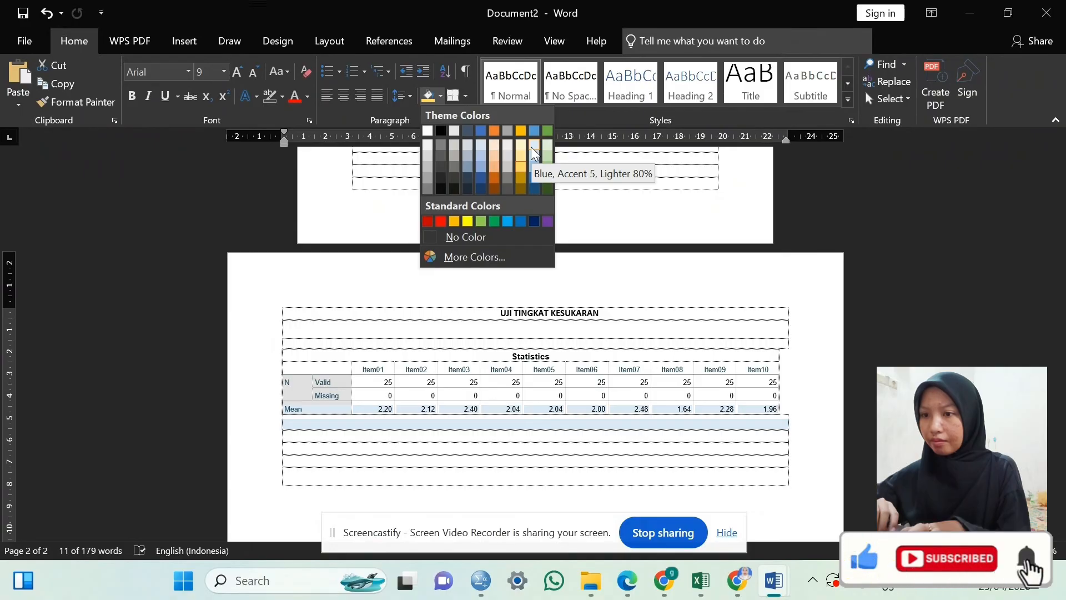
left_click(312, 422)
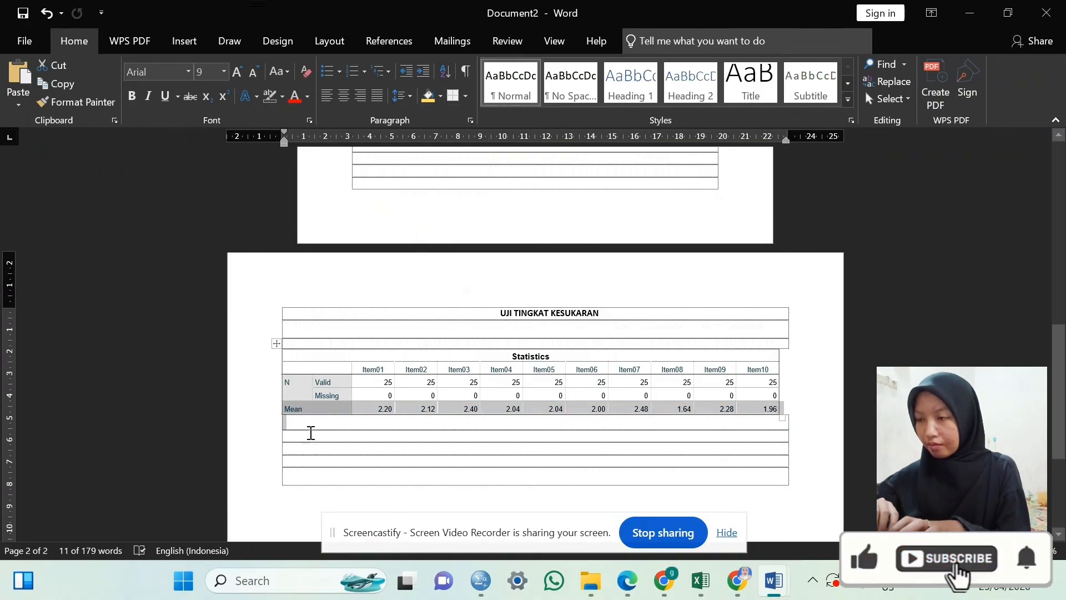
left_click(286, 395)
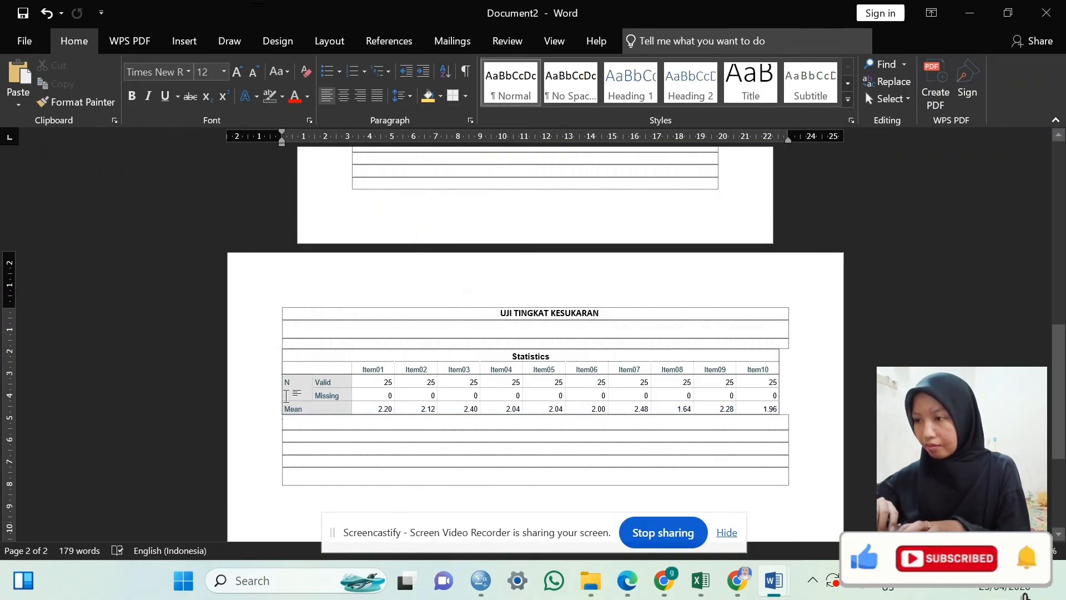
Shade only the Mean row of the Statistics table light orange.
mouse_move(285, 407)
left_mouse_down()
mouse_move(471, 428)
mouse_move(507, 407)
mouse_move(769, 409)
left_mouse_up()
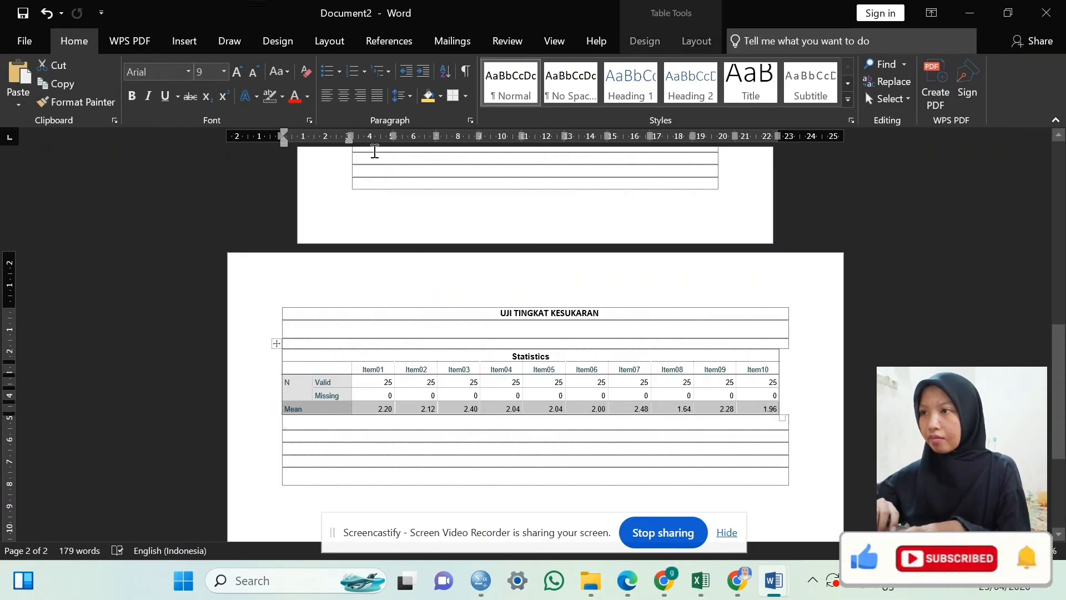
left_click(438, 95)
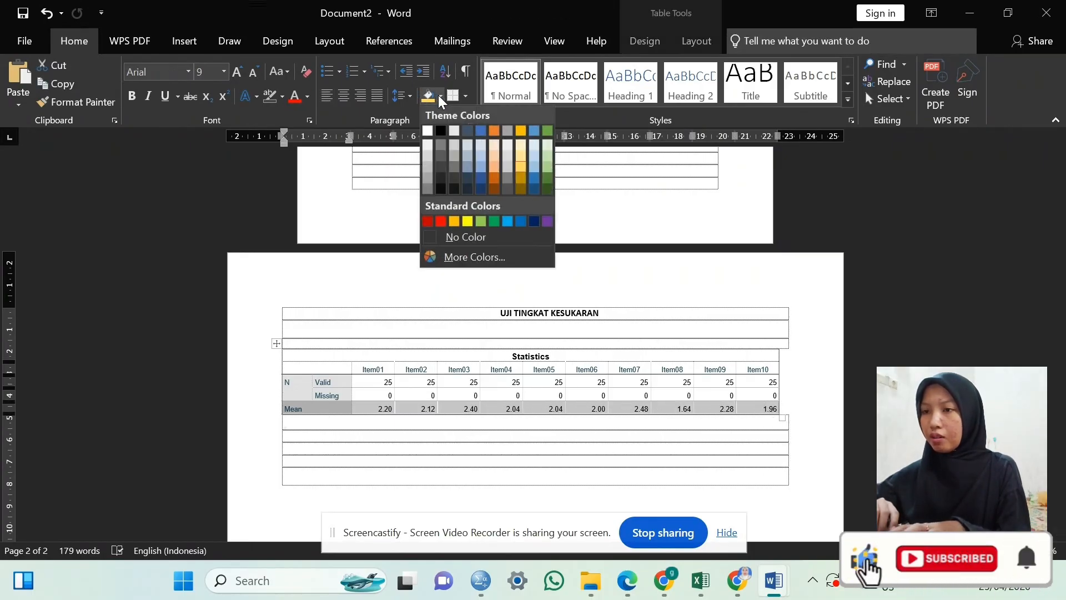
left_click(497, 160)
Insert a table with 3 columns and 8 rows on the second empty line below the Statistics table.
left_click(366, 435)
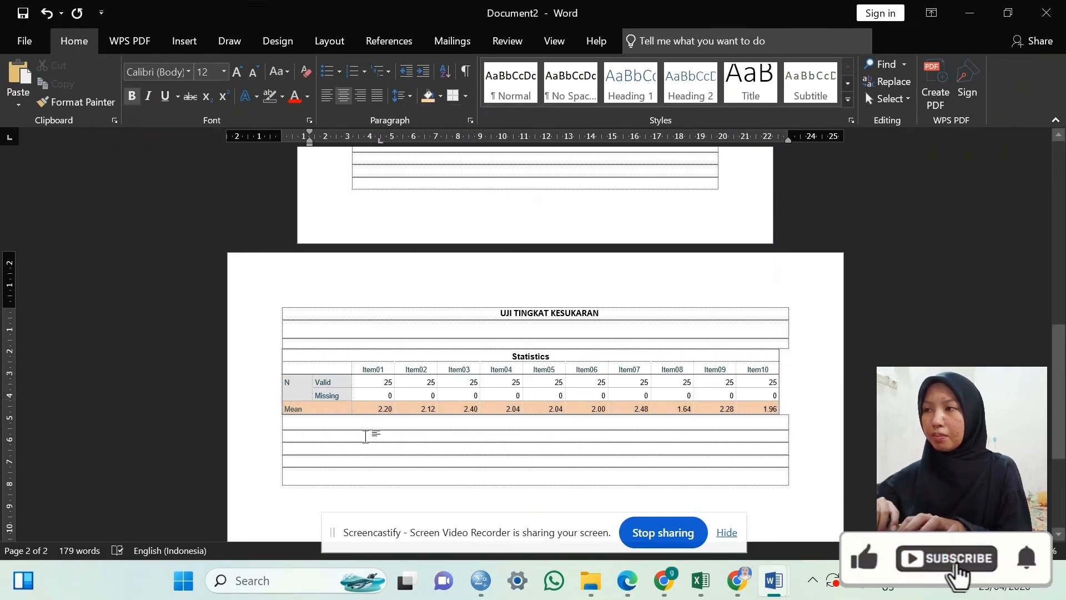
scroll(367, 435, "up", 3)
scroll(367, 436, "up", 1)
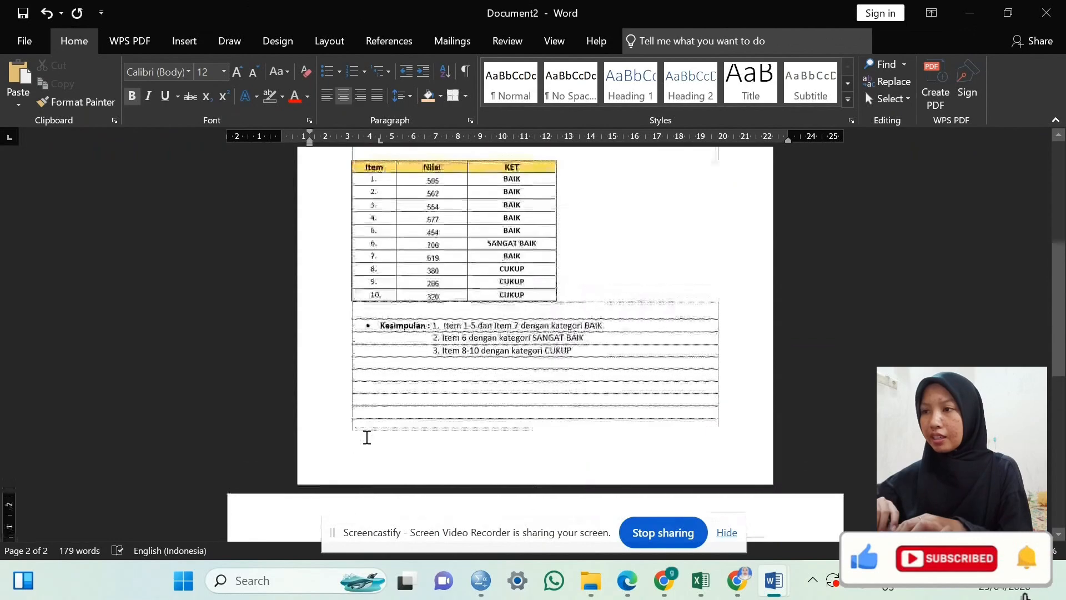
scroll(367, 435, "down", 4)
scroll(367, 435, "down", 1)
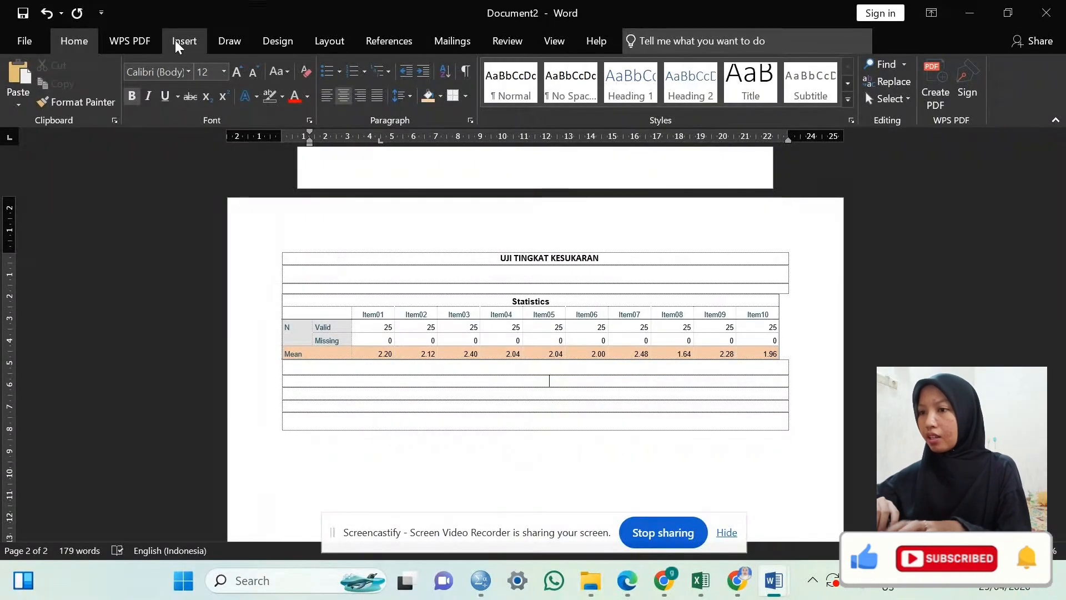
left_click(175, 40)
left_click(108, 88)
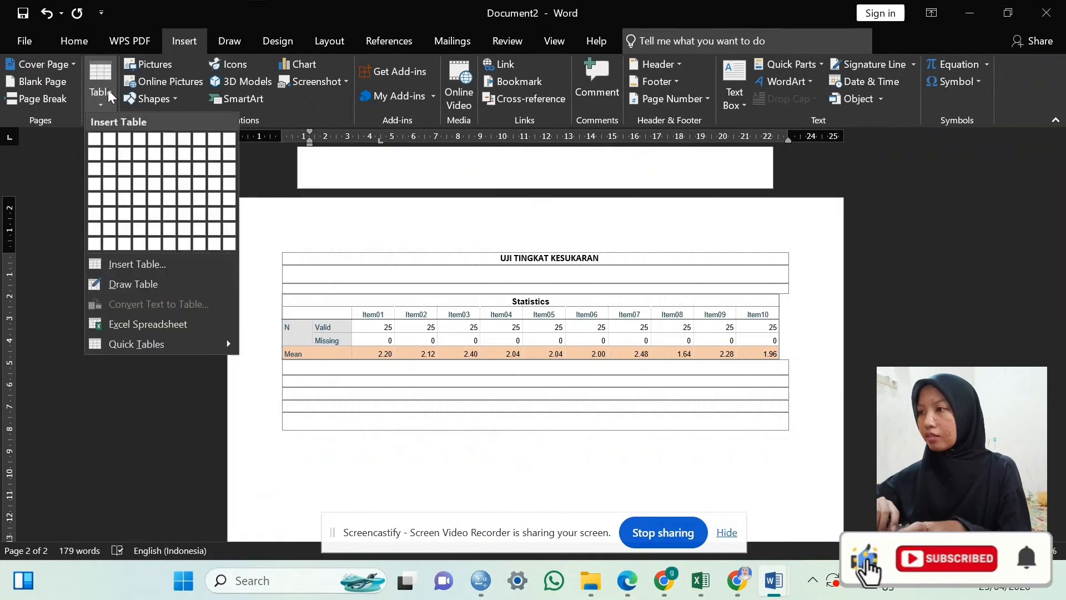
left_click(123, 245)
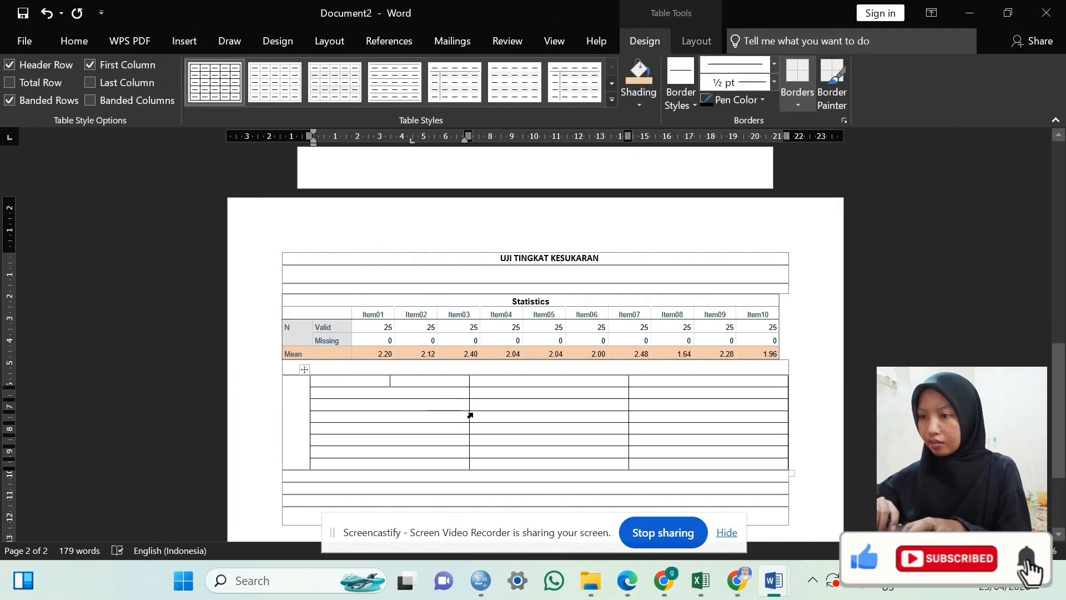
Narrow all three columns of the new table, keeping the first column the narrowest and the third the widest.
left_click_drag(470, 415, 361, 420)
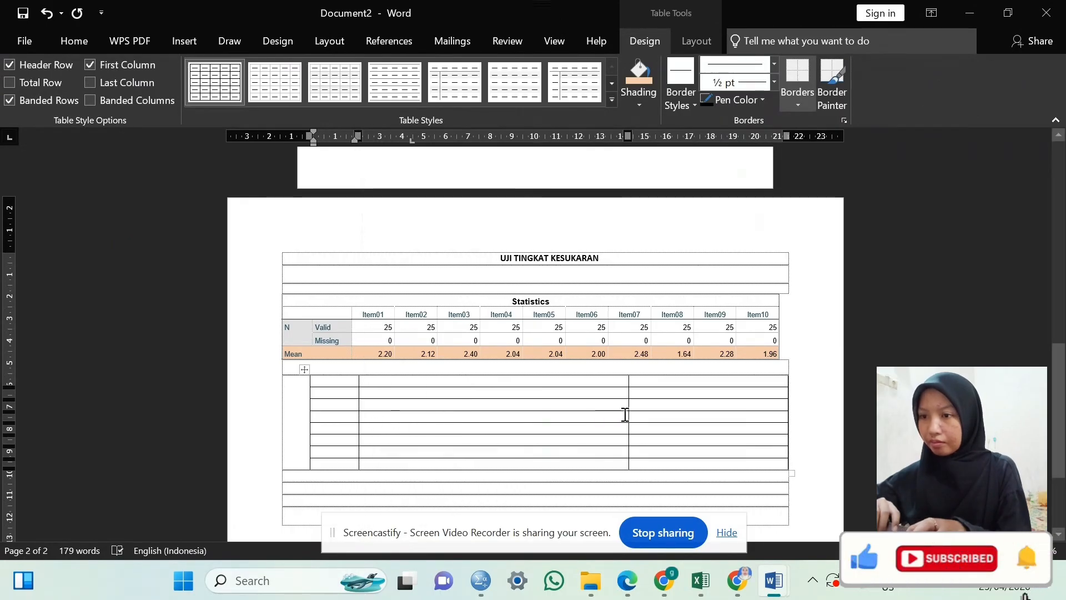
left_click_drag(628, 414, 425, 414)
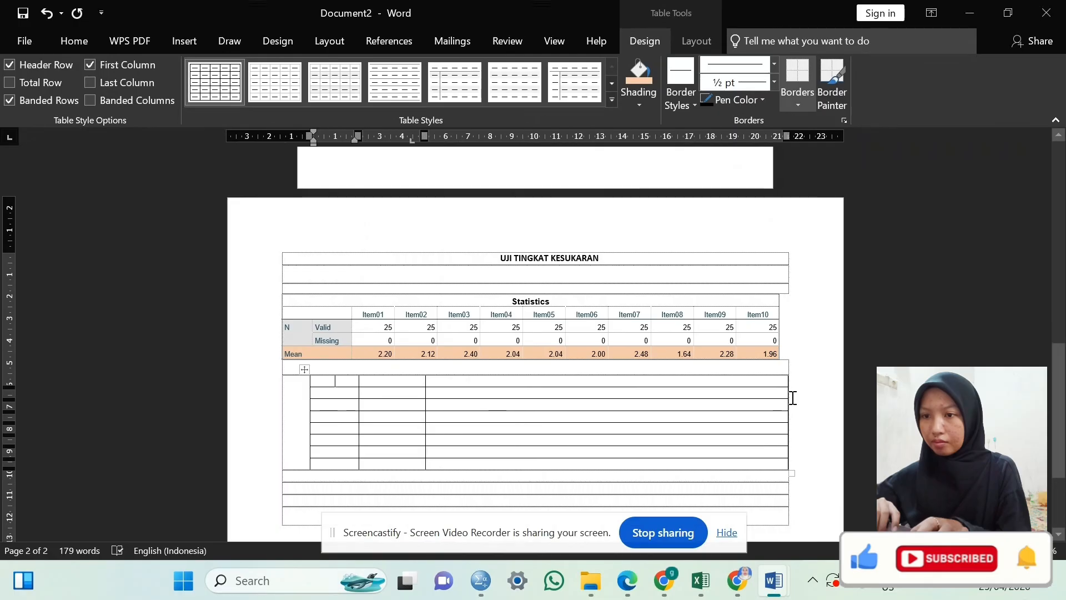
left_click_drag(789, 396, 496, 407)
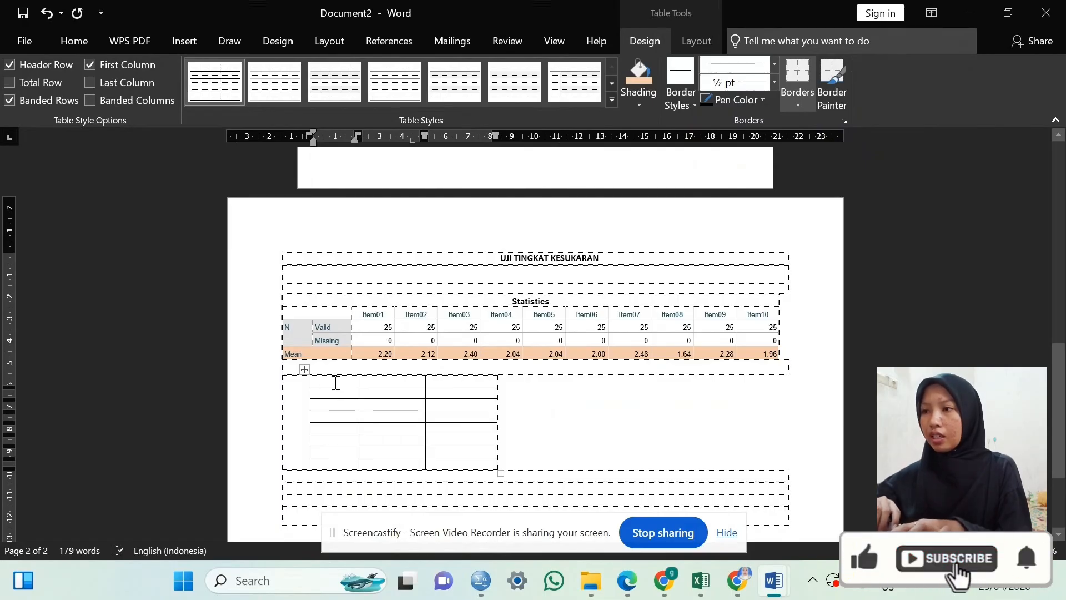
Enter the column headings Item, Nilai and KET in the first row of the new table, matching the earlier interpretation table.
scroll(333, 382, "up", 6)
scroll(331, 391, "down", 1)
scroll(331, 391, "down", 6)
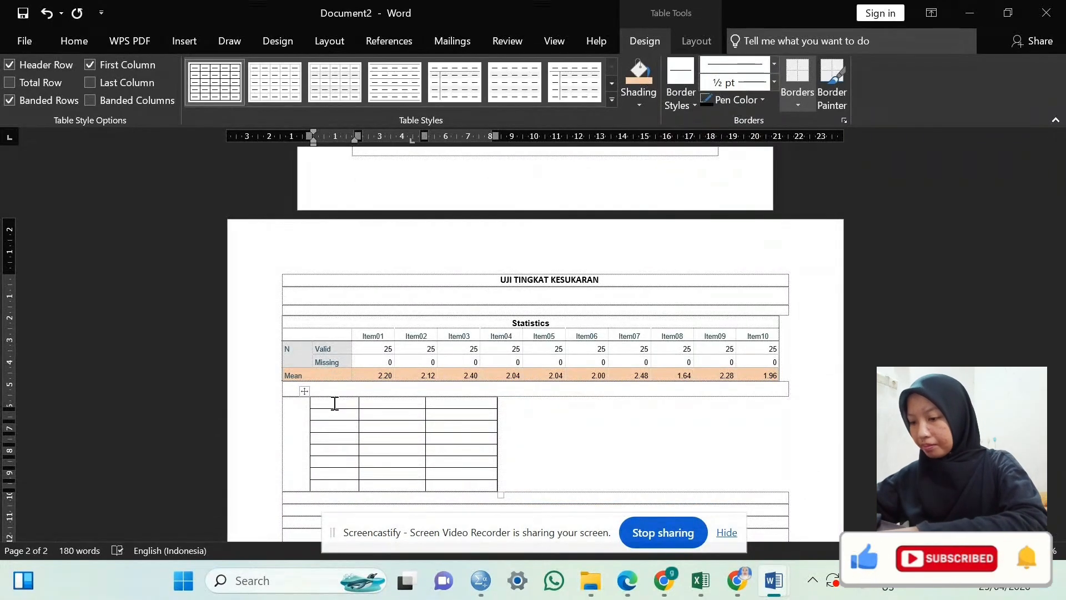
type("Item")
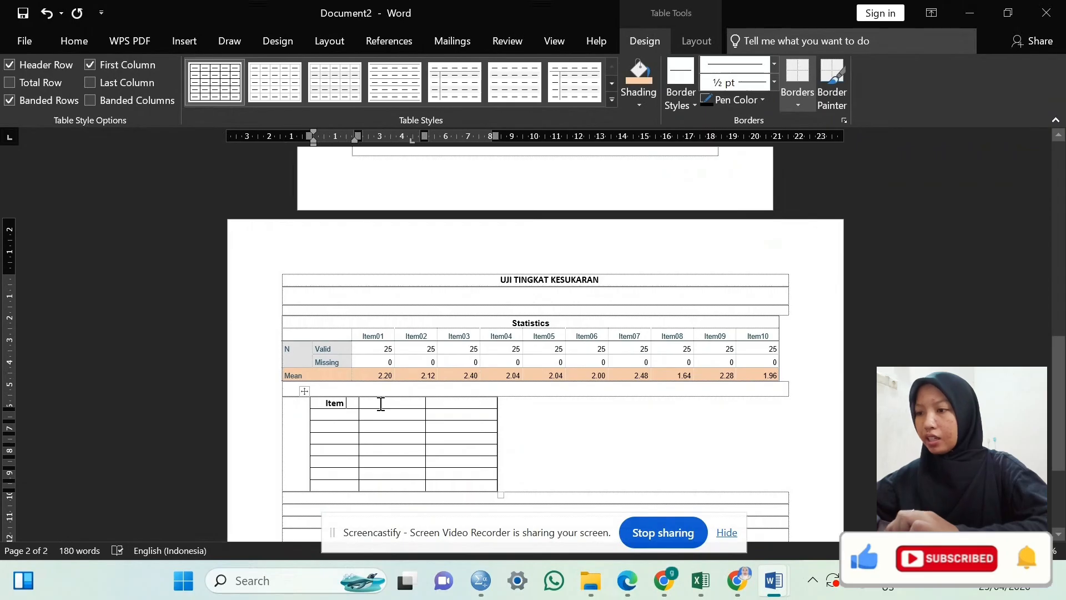
left_click(381, 404)
type("Nilai")
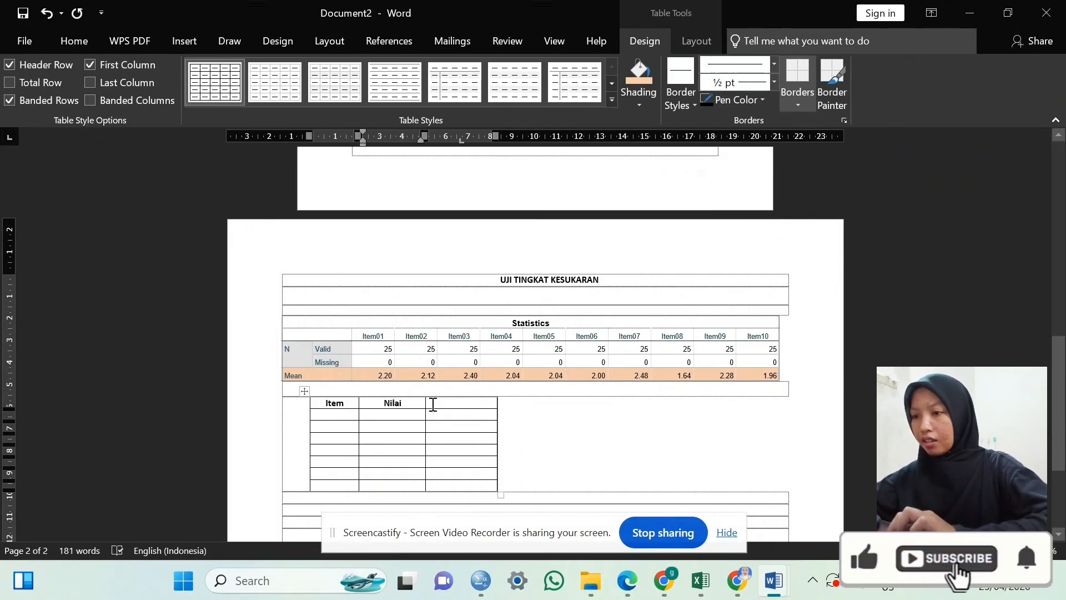
left_click(441, 404)
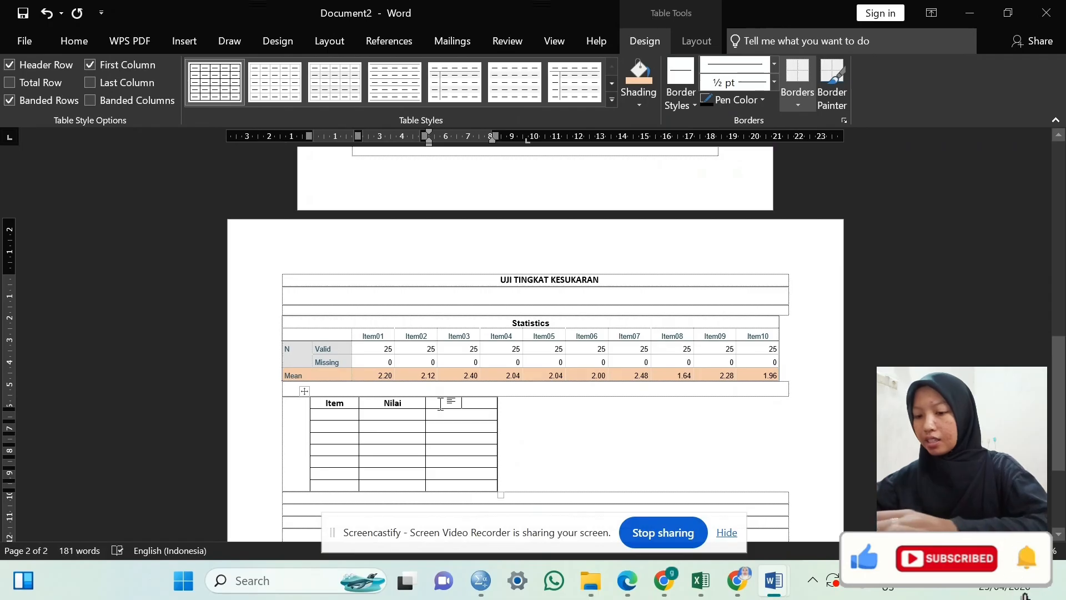
type("KET")
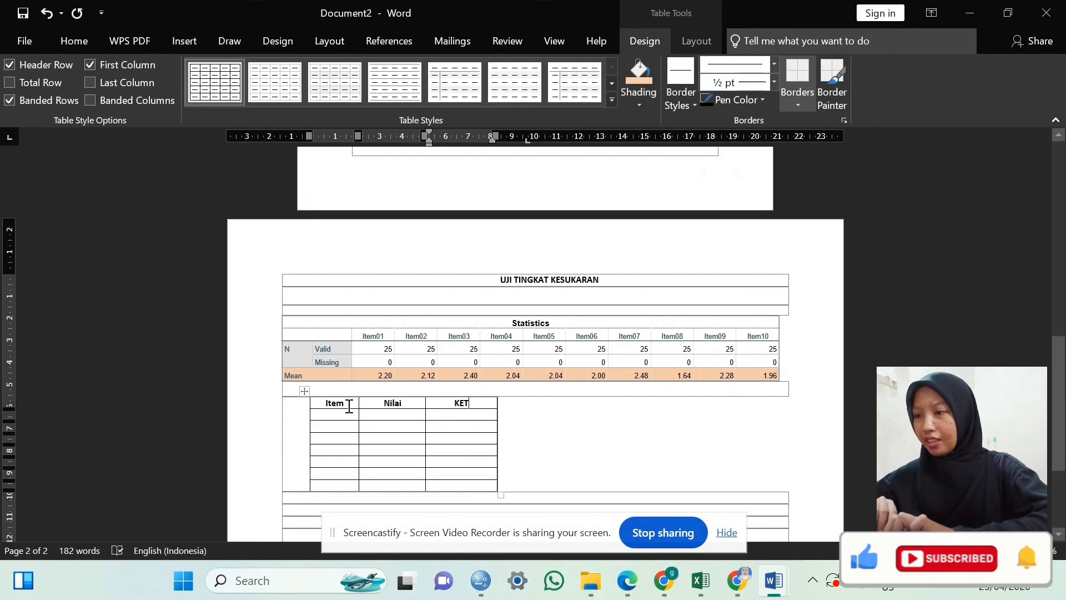
Shade the Item, Nilai and KET header row light green.
left_click_drag(328, 400, 508, 404)
left_click(590, 449)
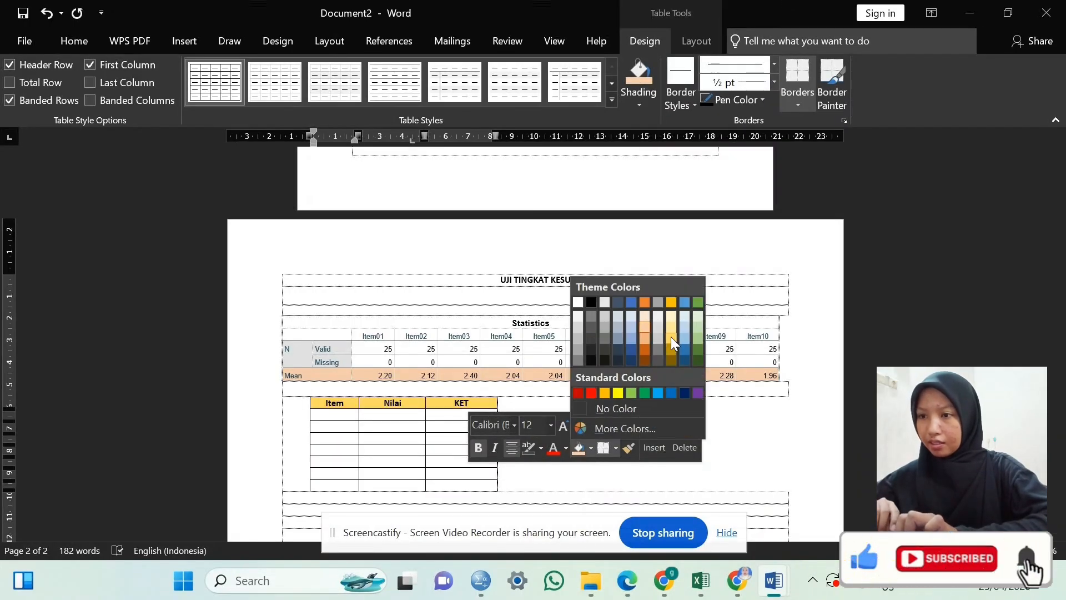
left_click(701, 340)
left_click(630, 395)
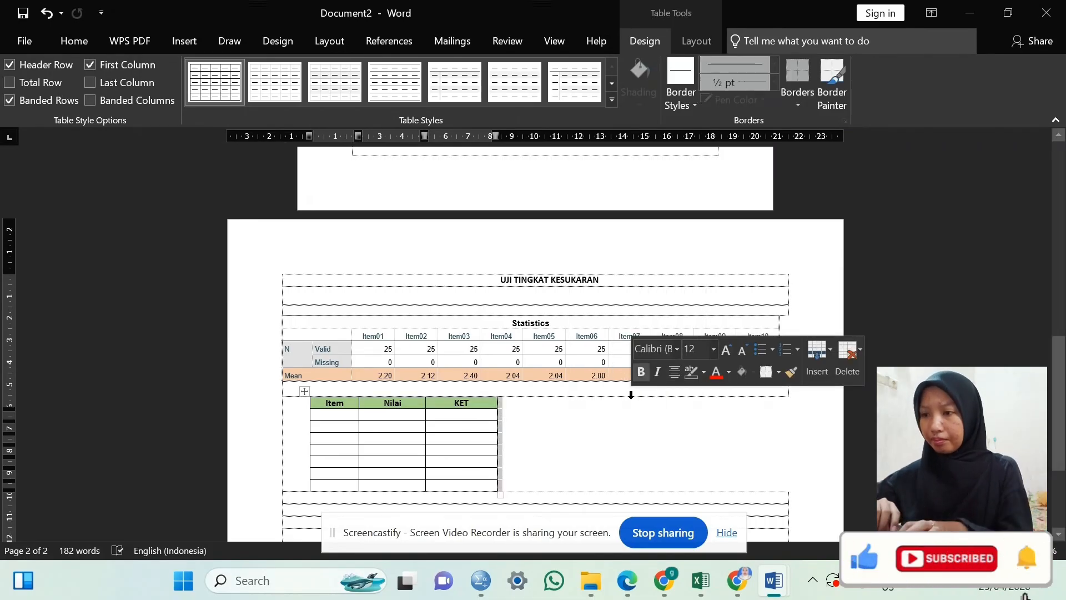
Apply automatic numbering to the seven empty cells of the Item column.
left_click(328, 417)
left_click_drag(328, 417, 328, 483)
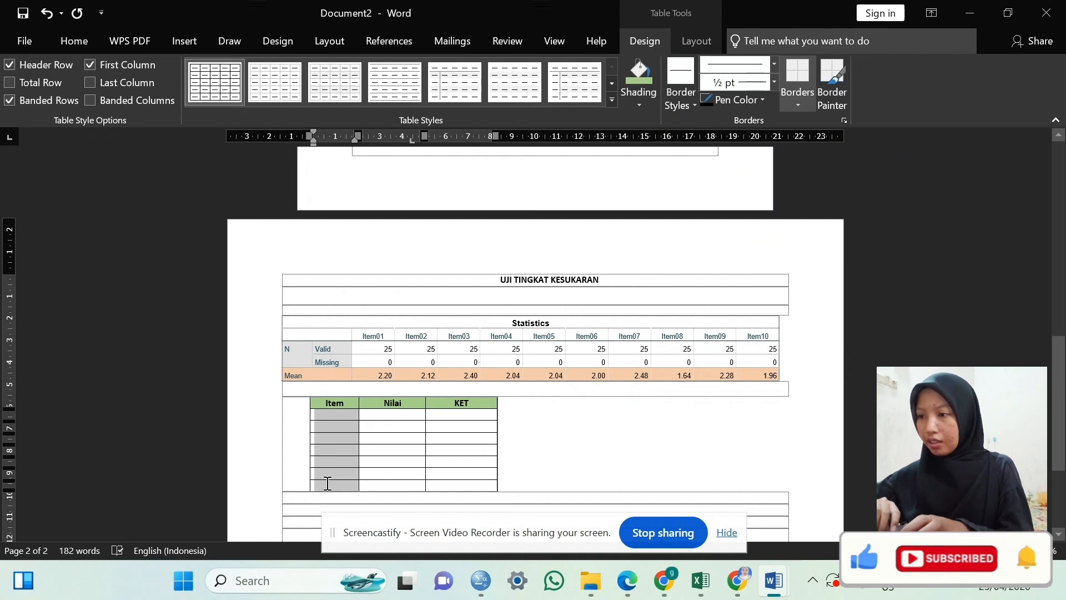
left_click(72, 41)
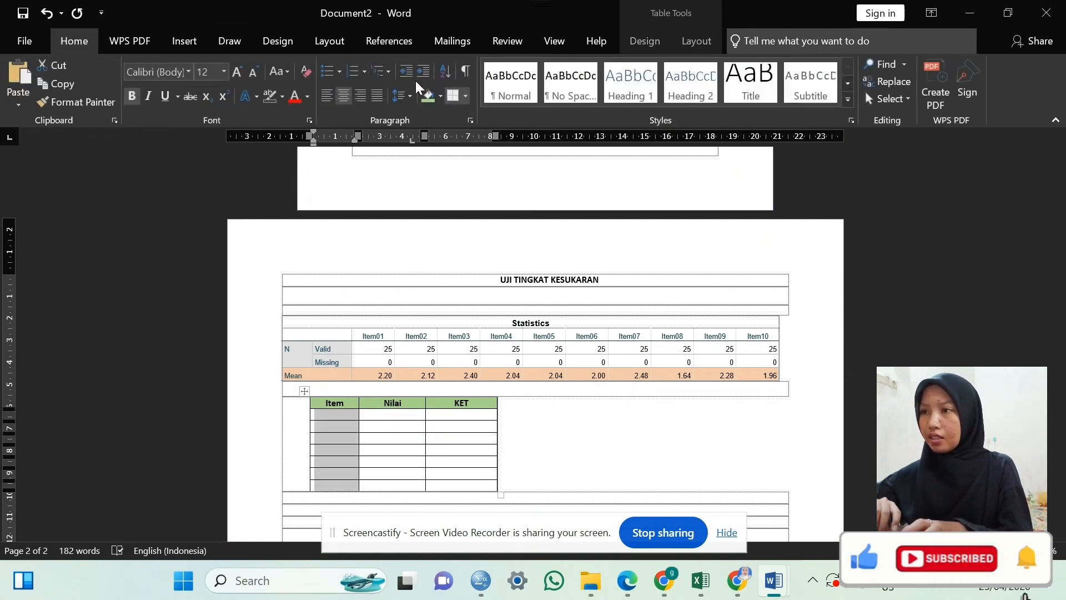
left_click(353, 72)
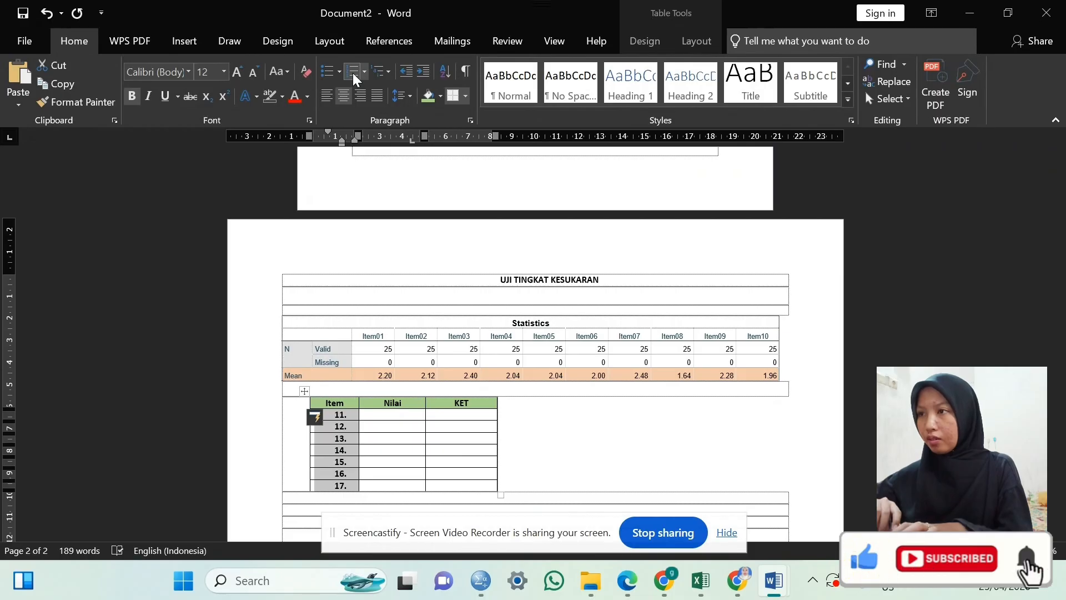
Restart the Item column's numbering at 1 and add rows below so the table covers ten items.
left_click(365, 73)
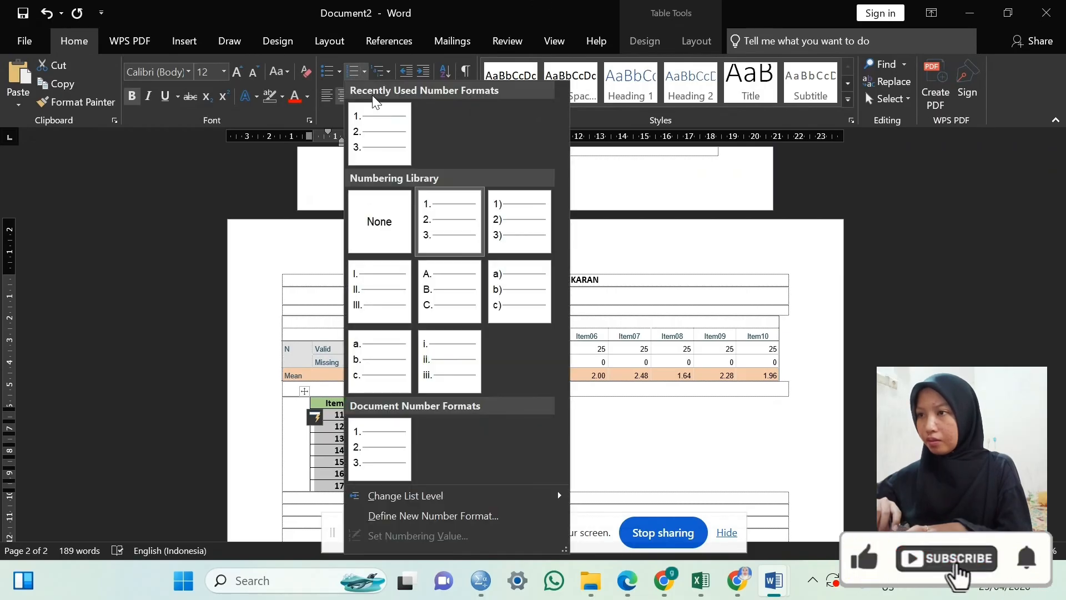
left_click(384, 148)
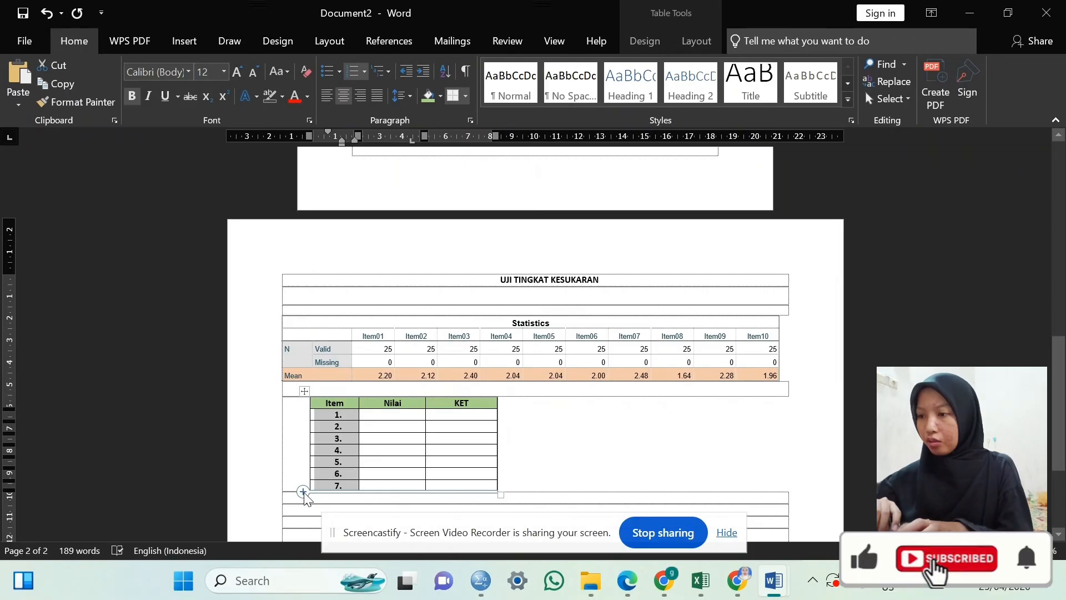
left_click(303, 491)
left_click(303, 492)
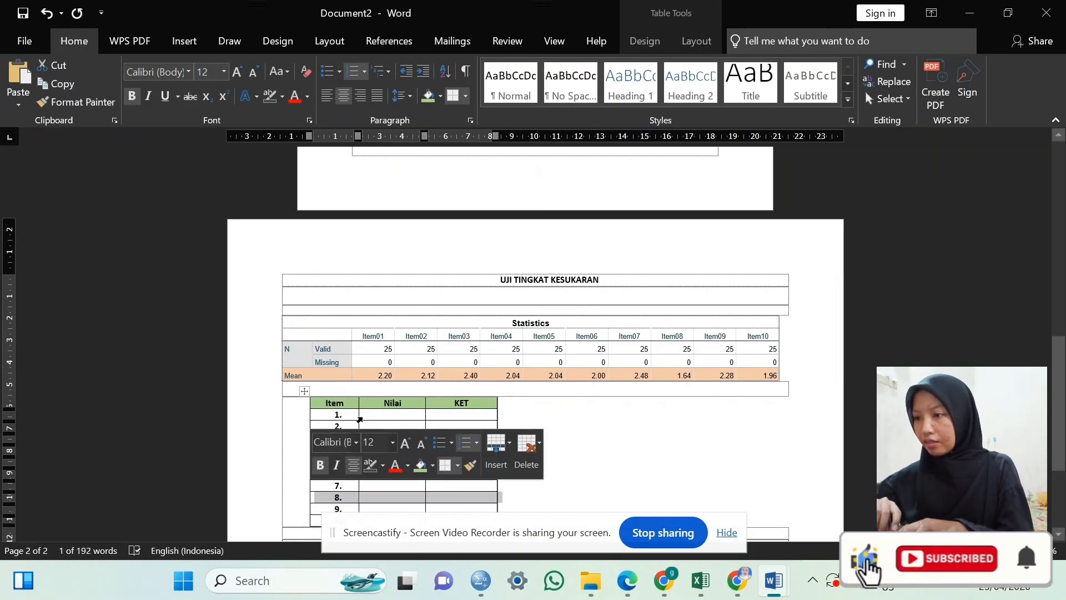
Remove the bold formatting from the ten numbers in the Item column.
scroll(360, 419, "down", 2)
left_click_drag(335, 354, 338, 463)
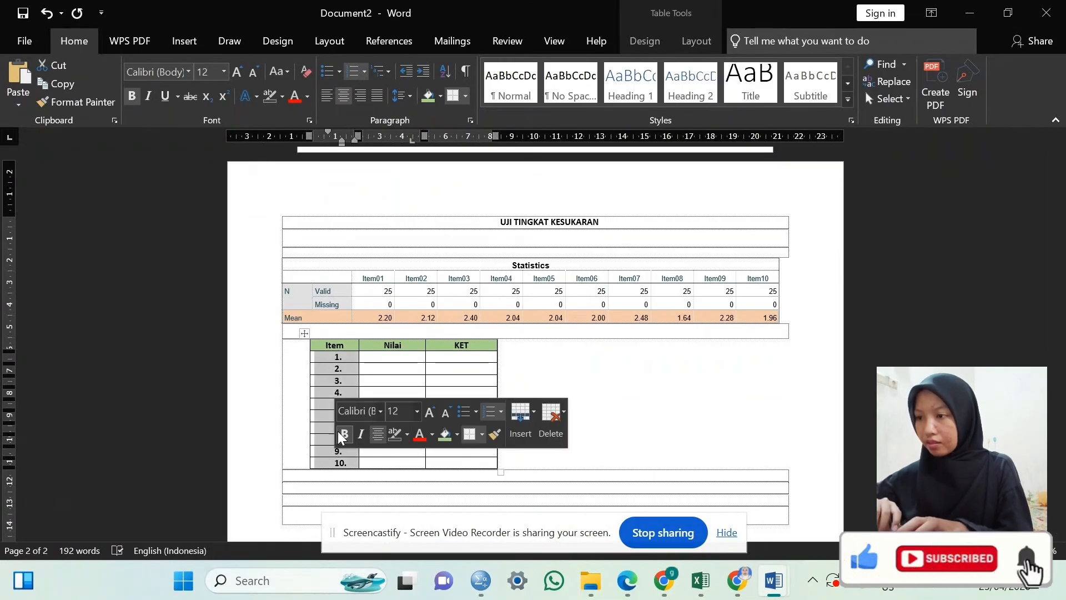
left_click(414, 361)
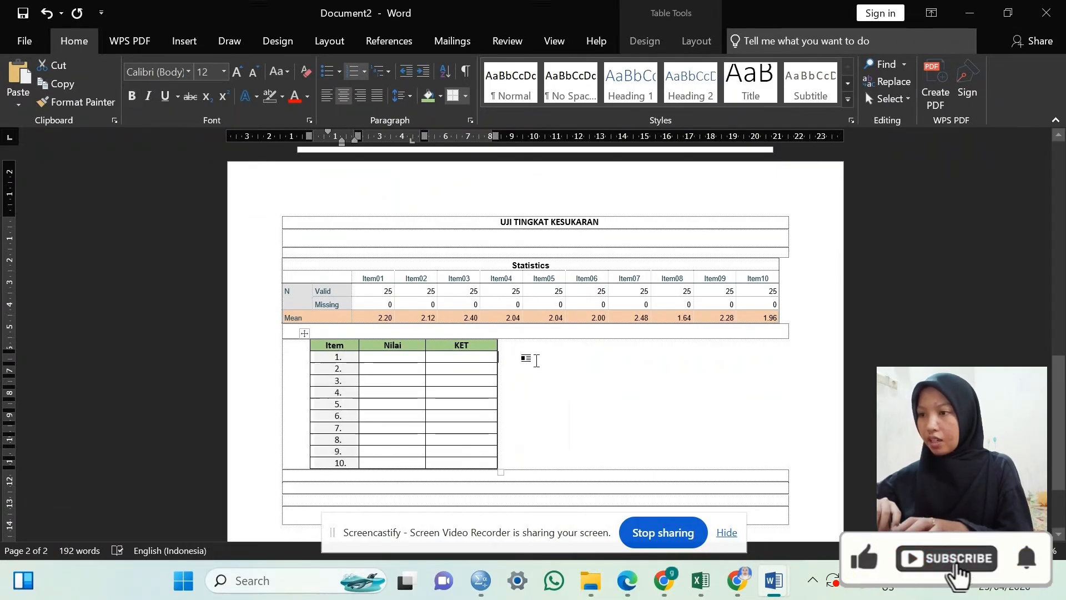
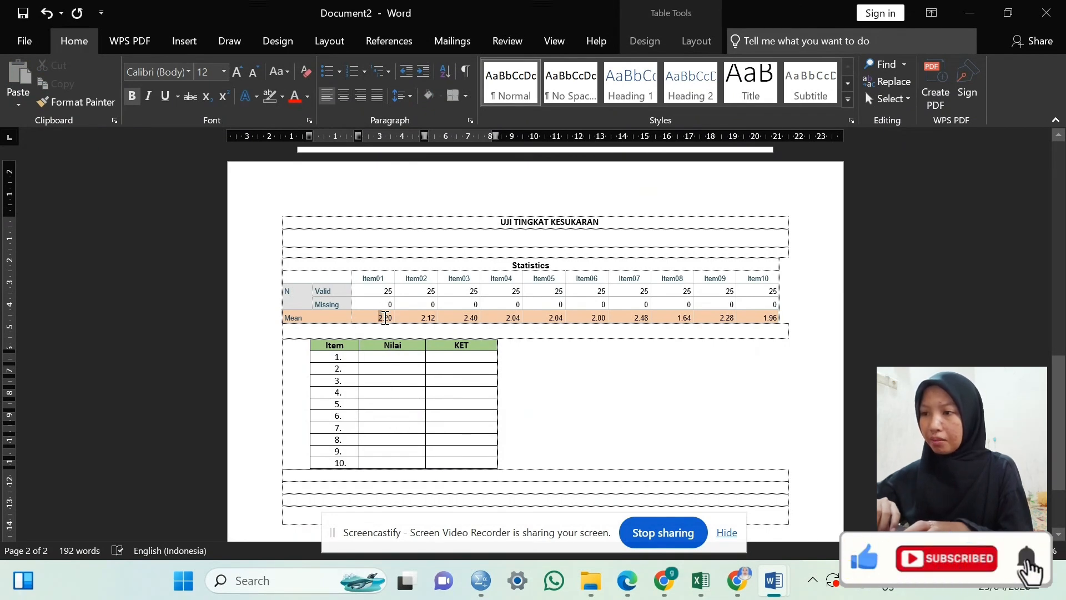
Copy the Item01 and Item02 means, 2.20 and 2.12, into the Nilai cells of items 1 and 2.
double_click(385, 318)
key("ctrl+c")
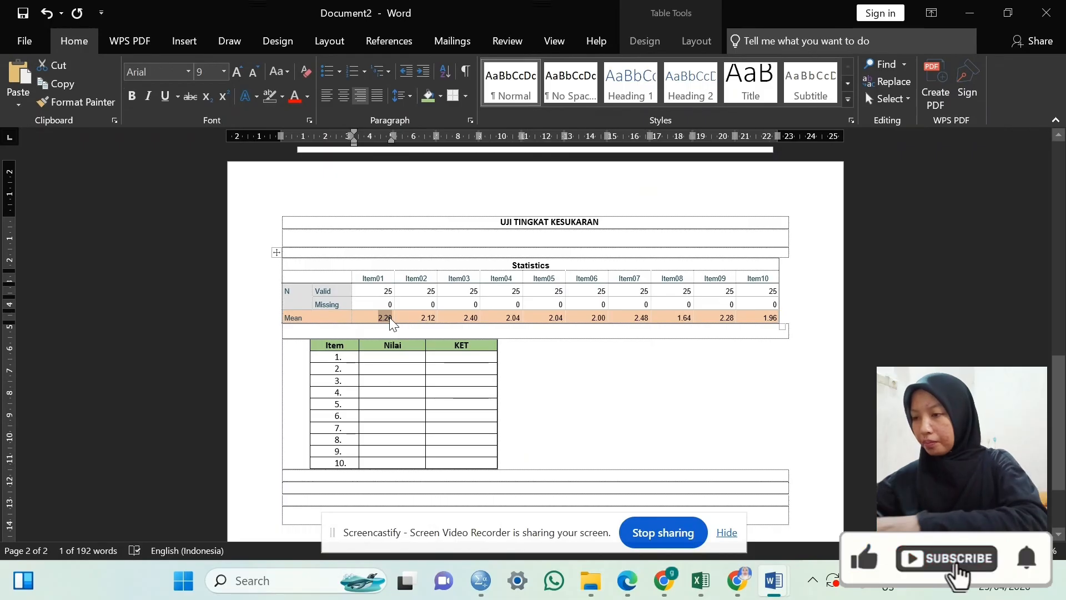
left_click(391, 358)
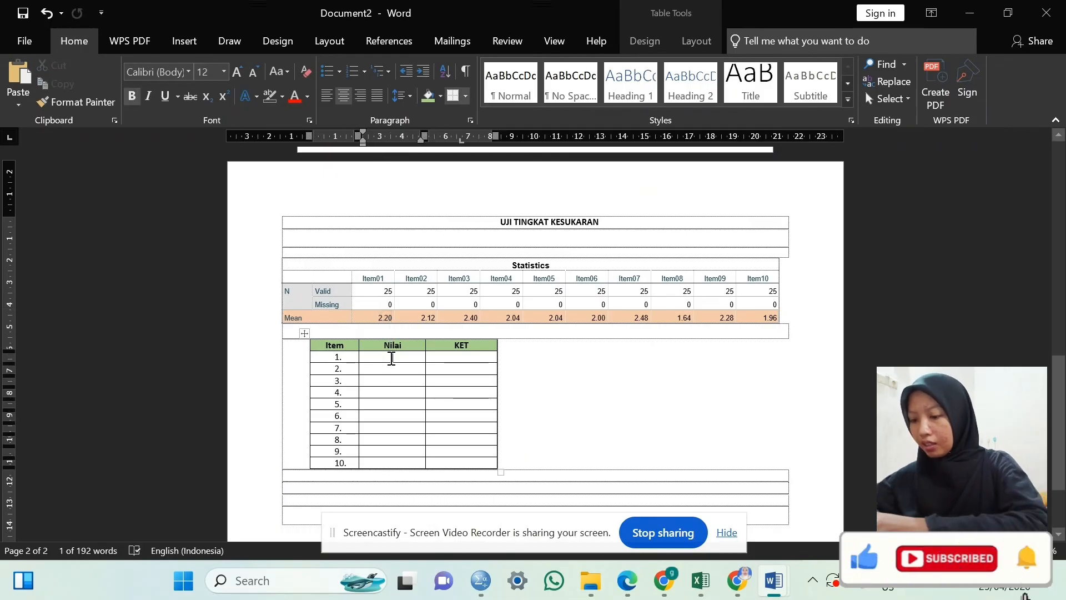
key("ctrl+v")
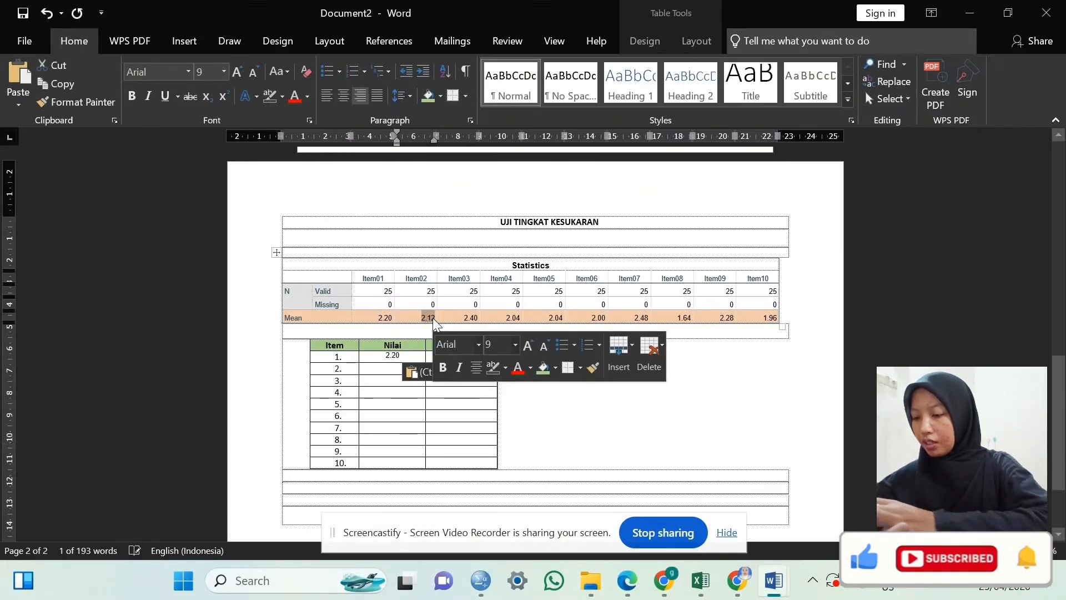
key("ctrl+c")
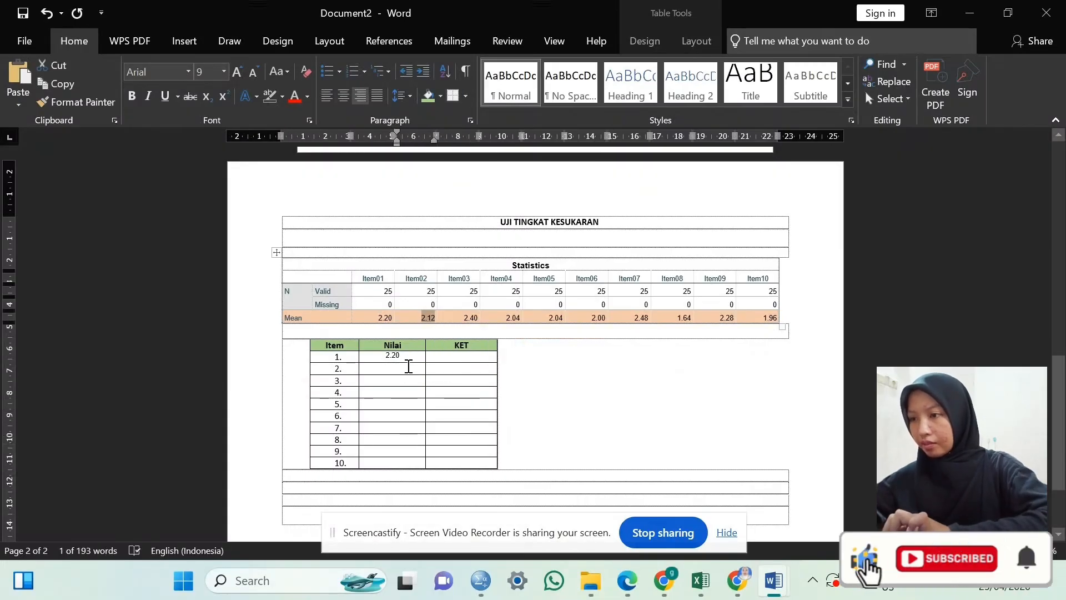
left_click(408, 367)
key("ctrl+v")
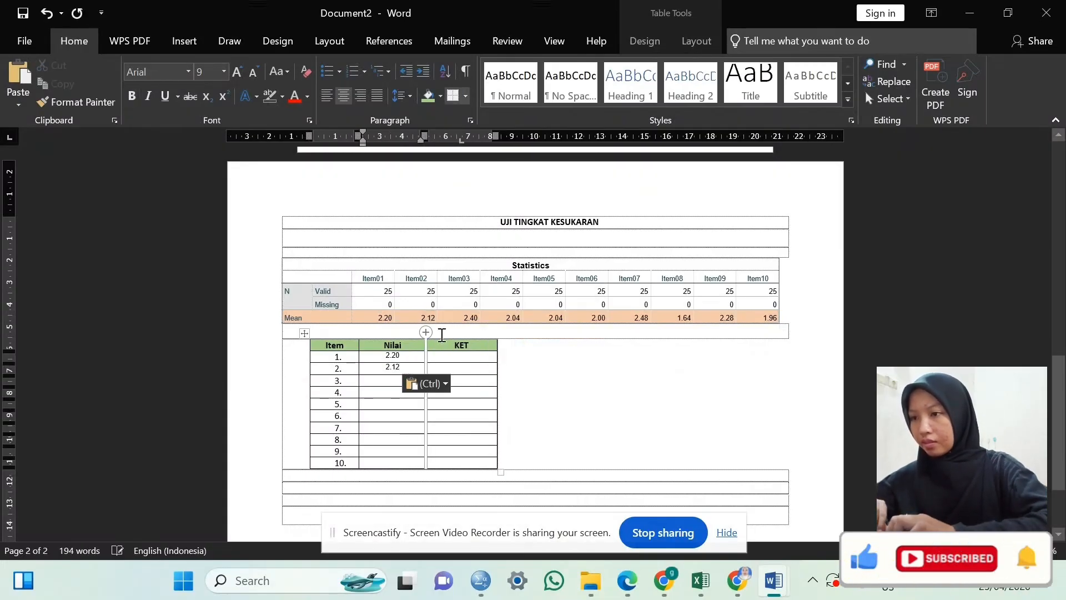
Copy the Item03 and Item04 means, 2.40 and 2.04, into the Nilai cells of items 3 and 4.
double_click(473, 317)
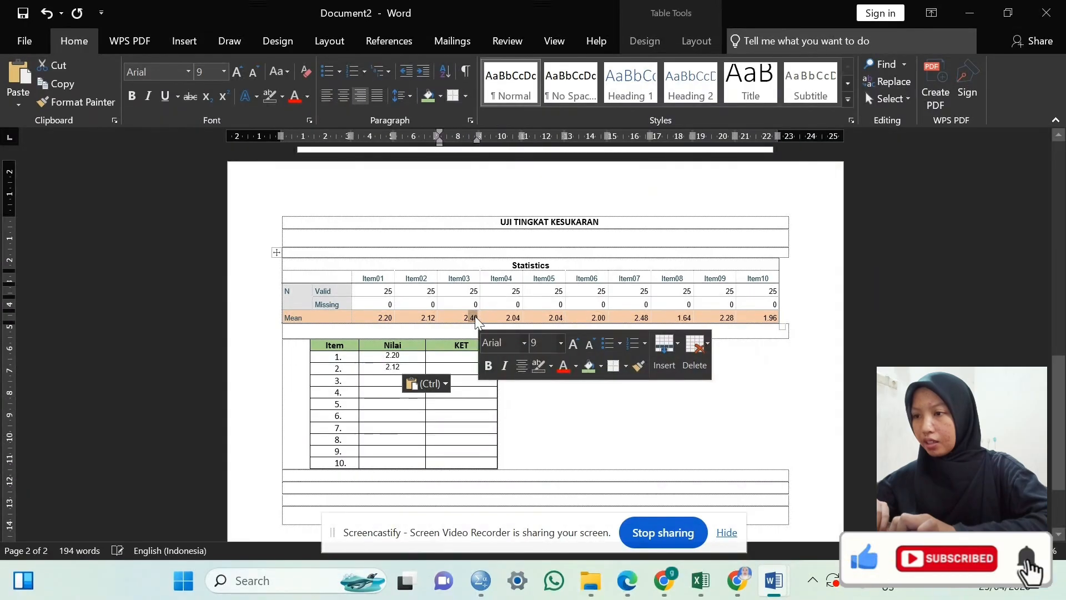
left_click(478, 318)
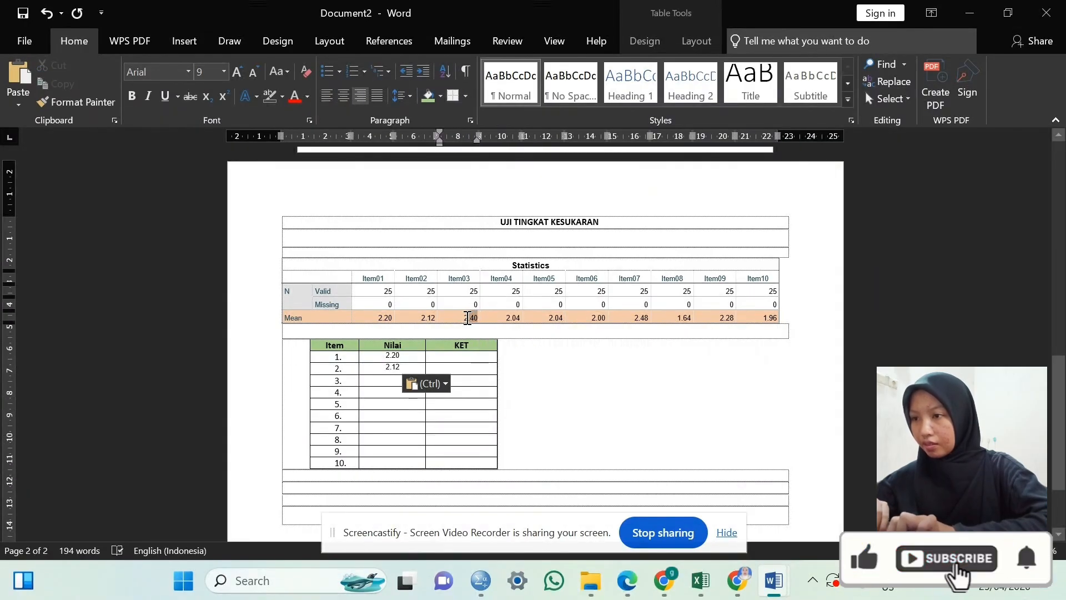
double_click(468, 318)
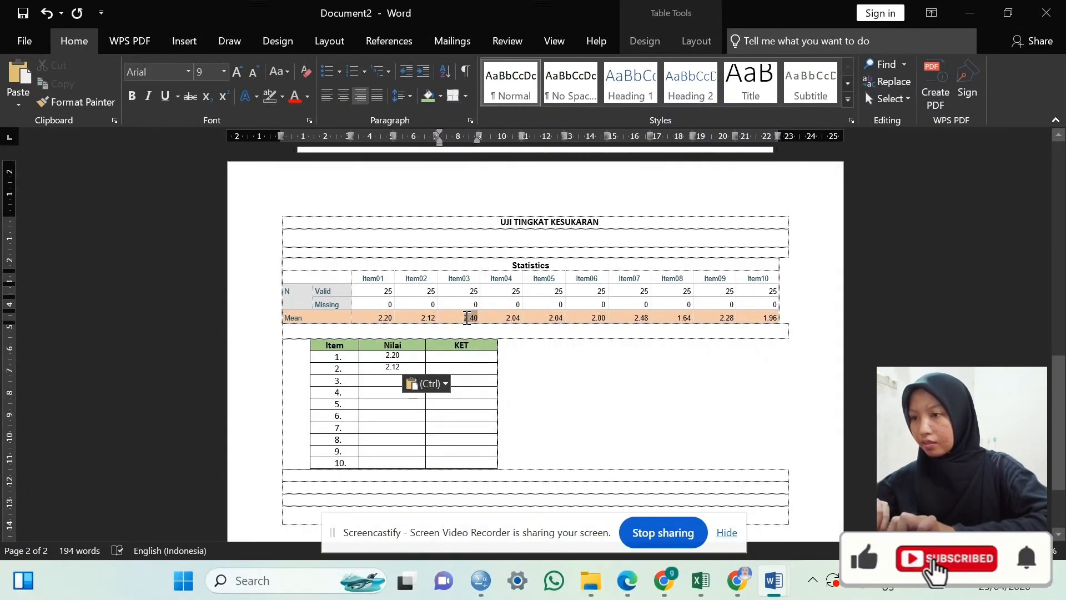
key("ctrl+c")
left_click(399, 382)
key("ctrl+v")
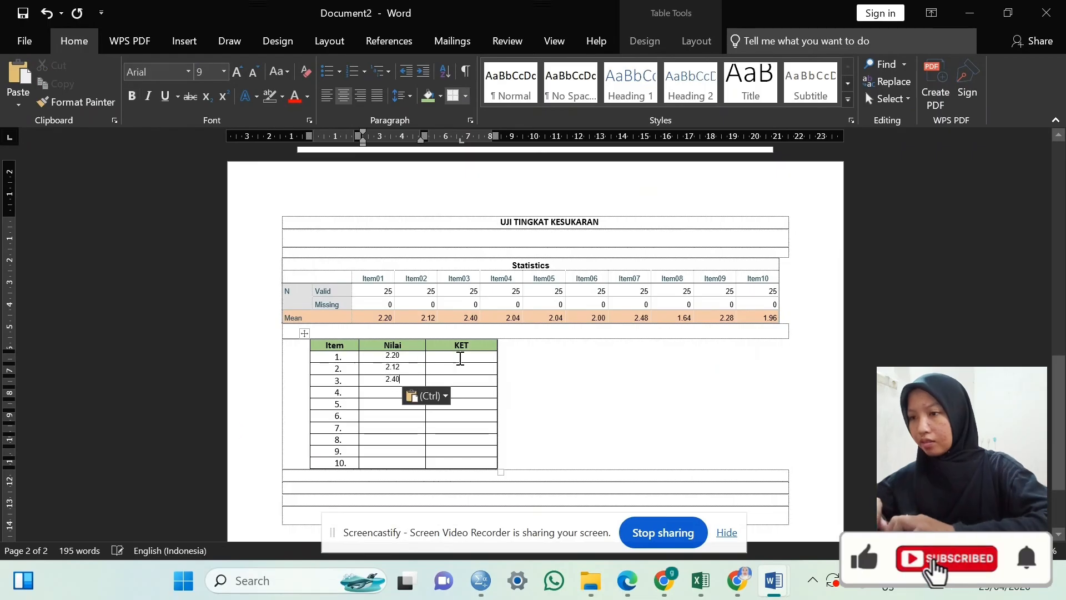
double_click(519, 316)
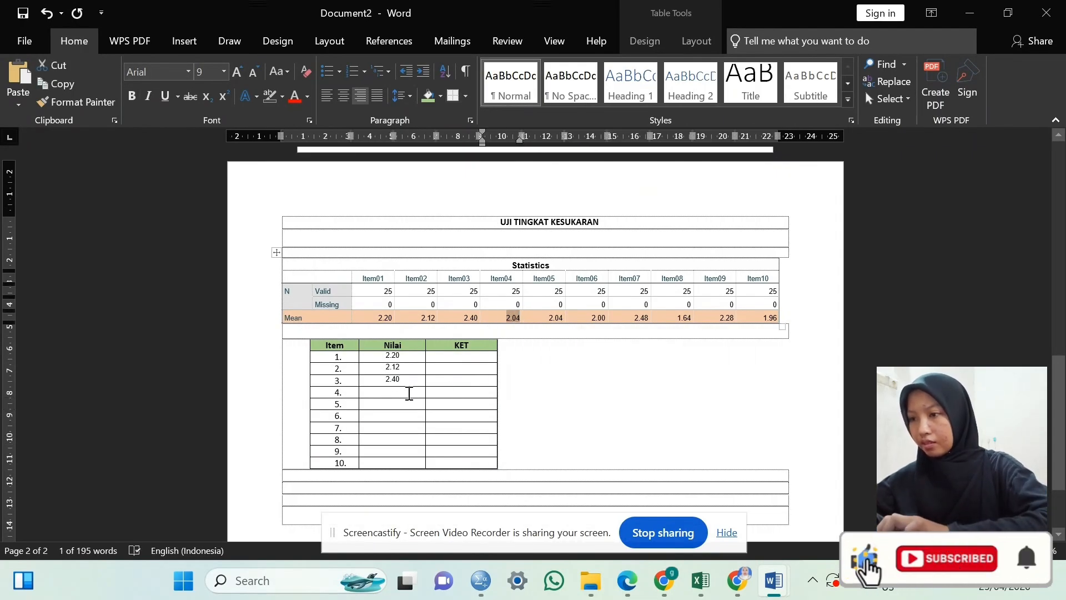
key("ctrl+c")
left_click(409, 393)
key("ctrl+v")
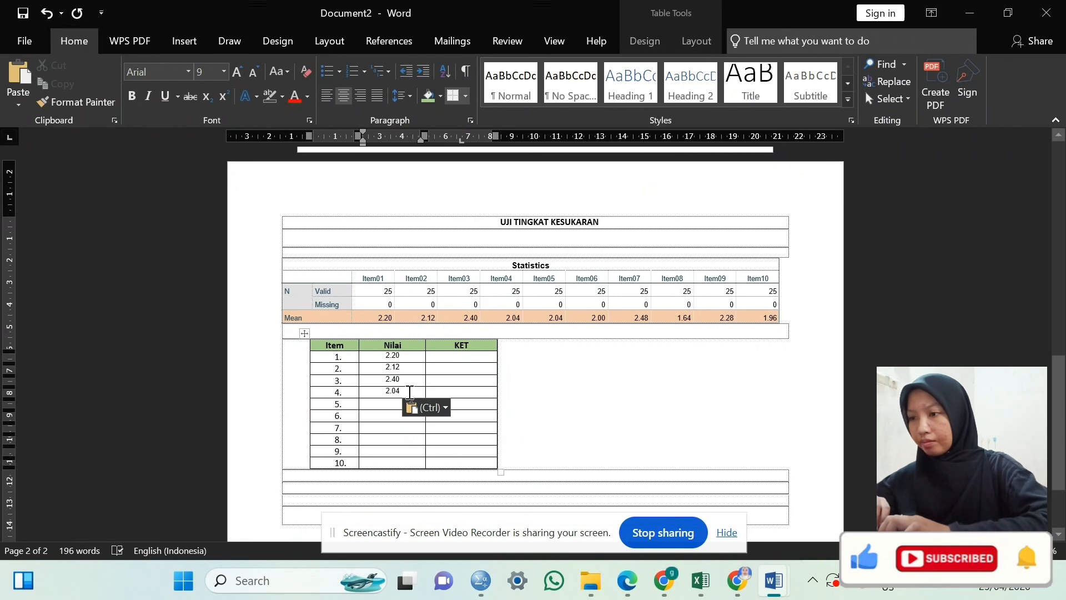
Copy the Item05 and Item06 means, 2.04 and 2.00, into the Nilai cells of items 5 and 6.
left_click_drag(548, 317, 565, 318)
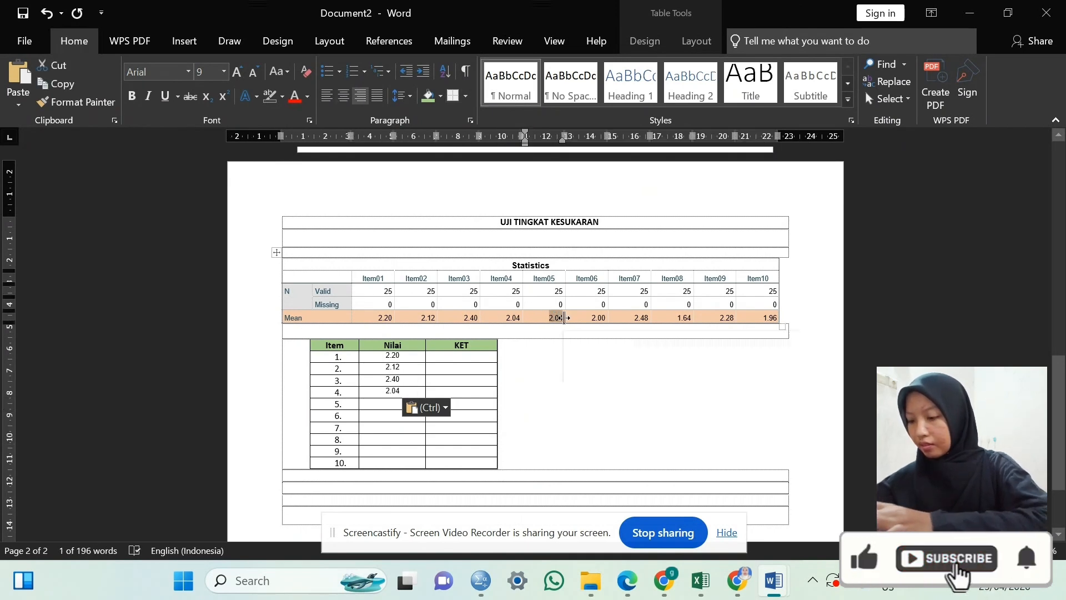
left_click(400, 402)
key("ctrl+v")
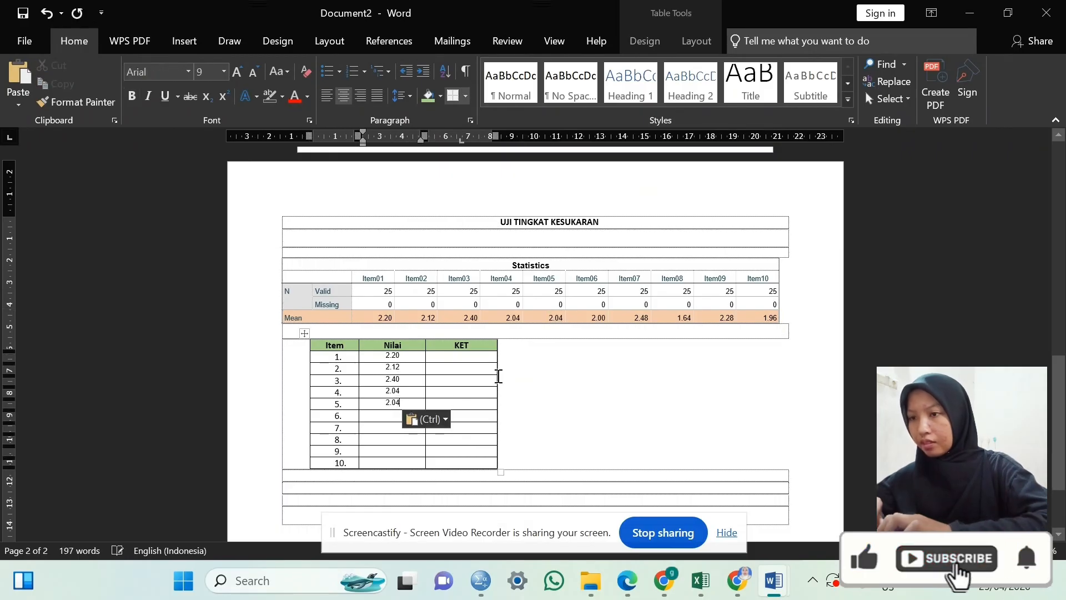
double_click(604, 318)
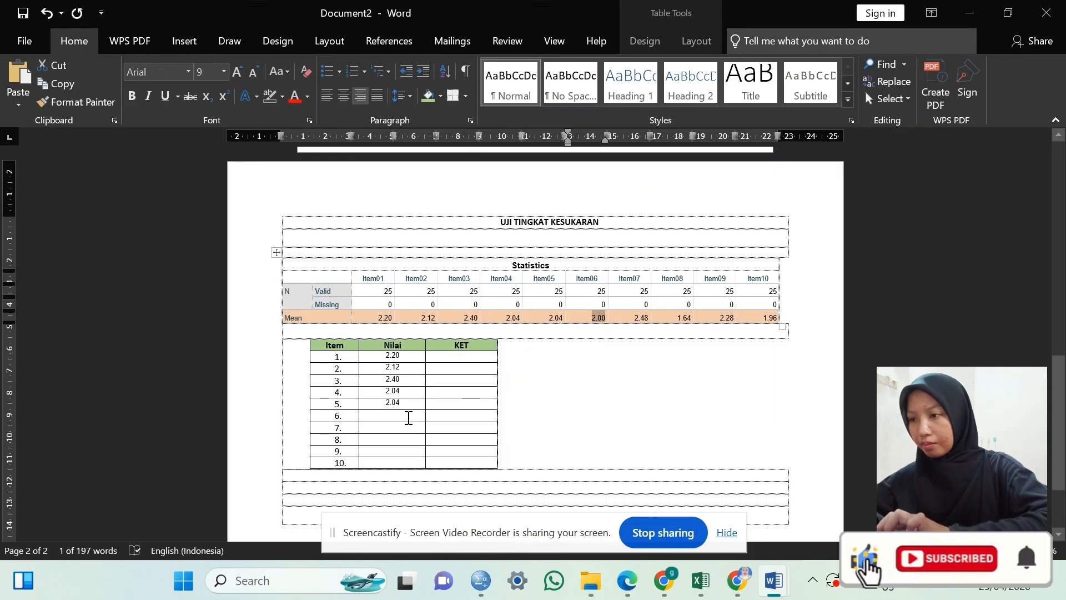
left_click(409, 417)
key("ctrl+v")
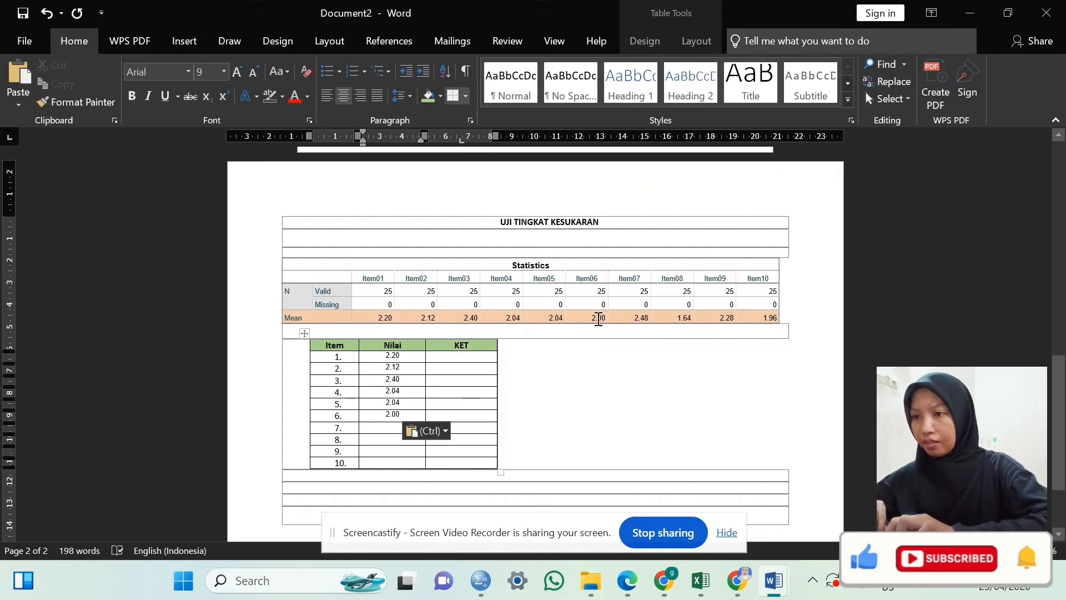
Copy the Item07 and Item08 means, 2.48 and 1.64, into the Nilai cells of items 7 and 8.
double_click(646, 317)
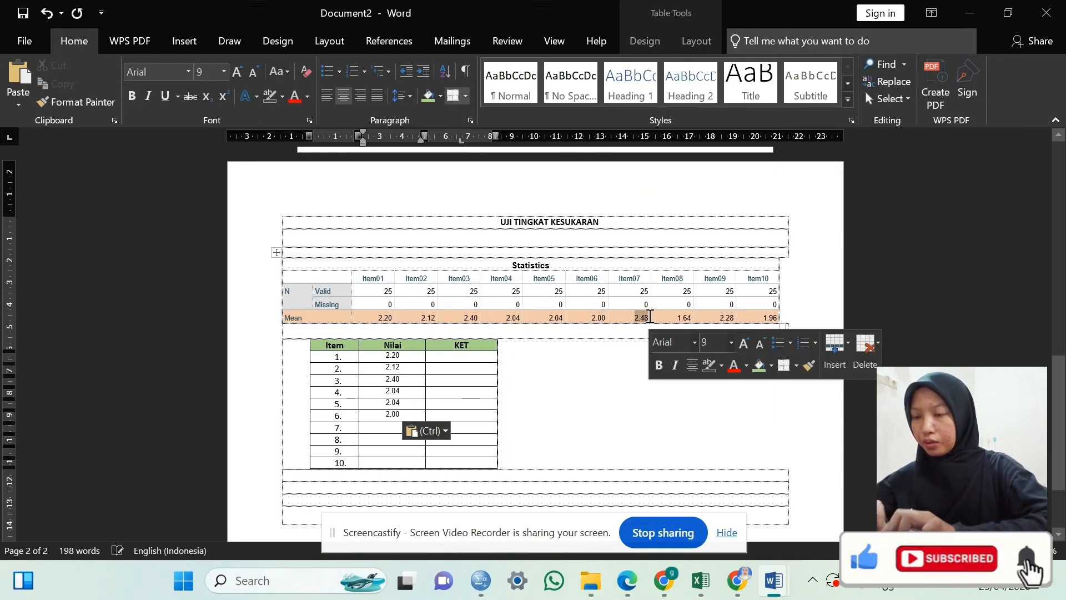
key("ctrl+c")
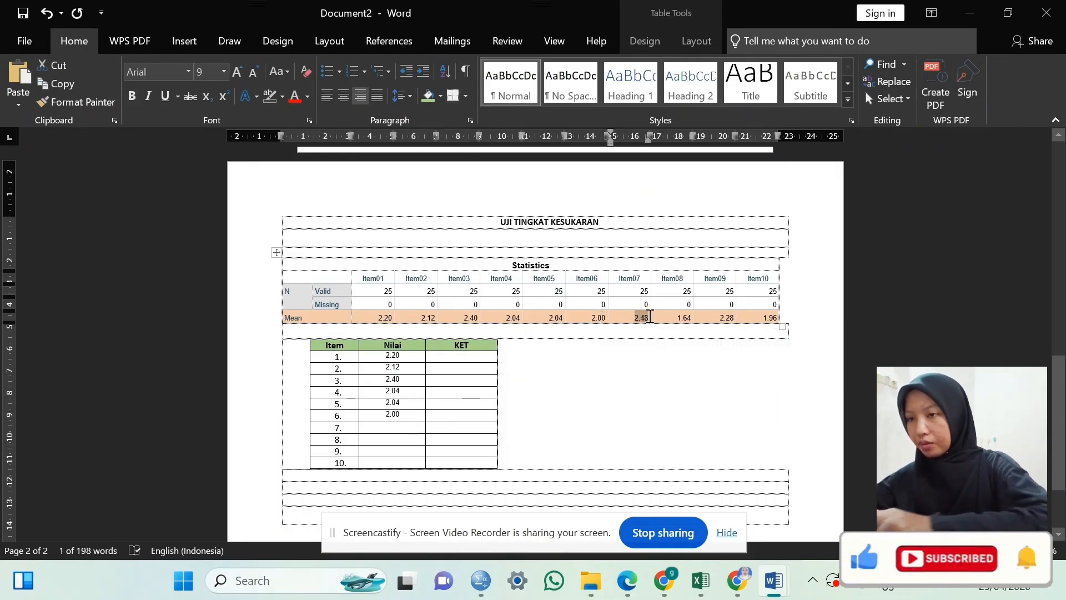
left_click(403, 429)
key("ctrl+v")
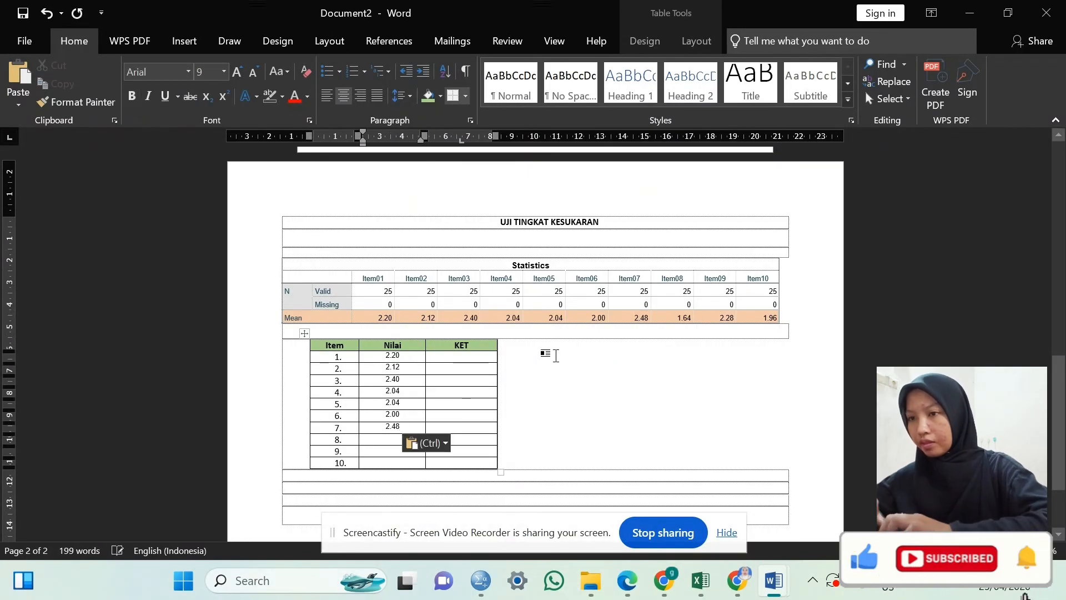
double_click(689, 317)
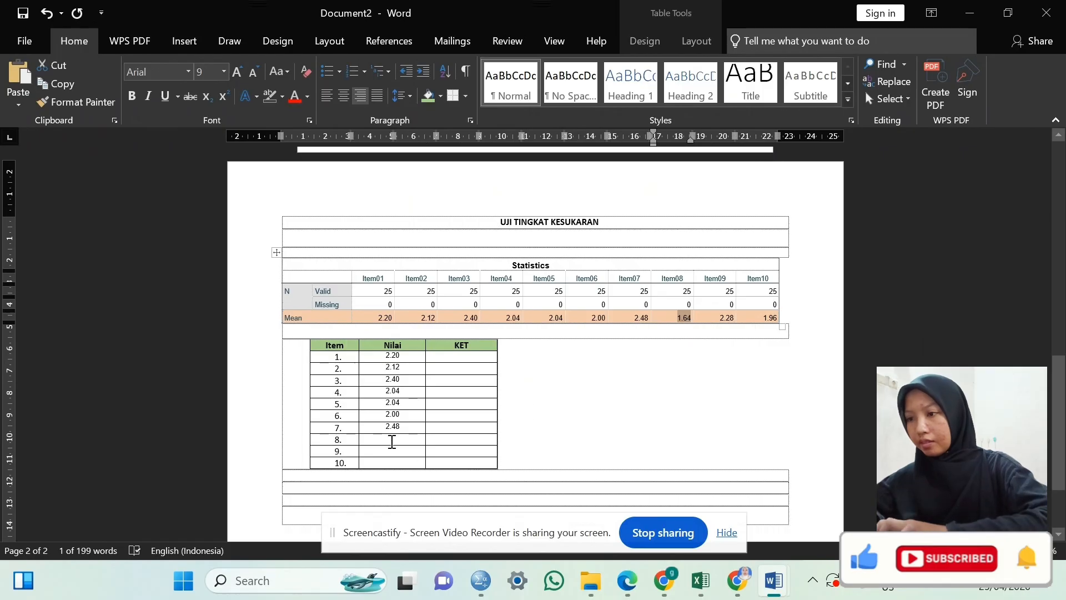
left_click(406, 438)
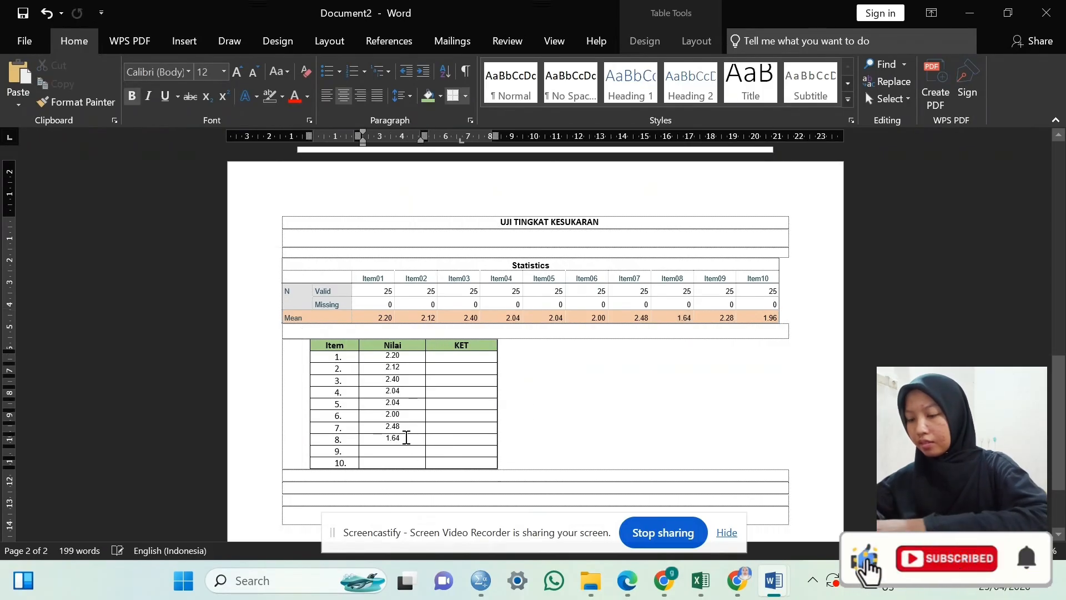
key("ctrl+v")
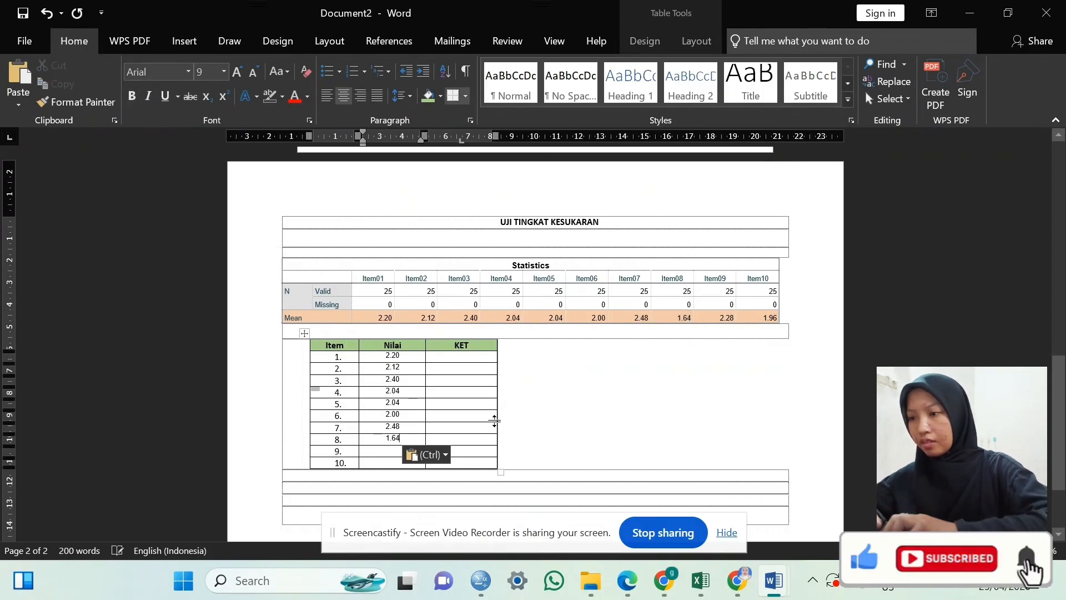
Copy the Item09 and Item10 means, 2.28 and 1.96, into the Nilai cells of items 9 and 10.
double_click(727, 317)
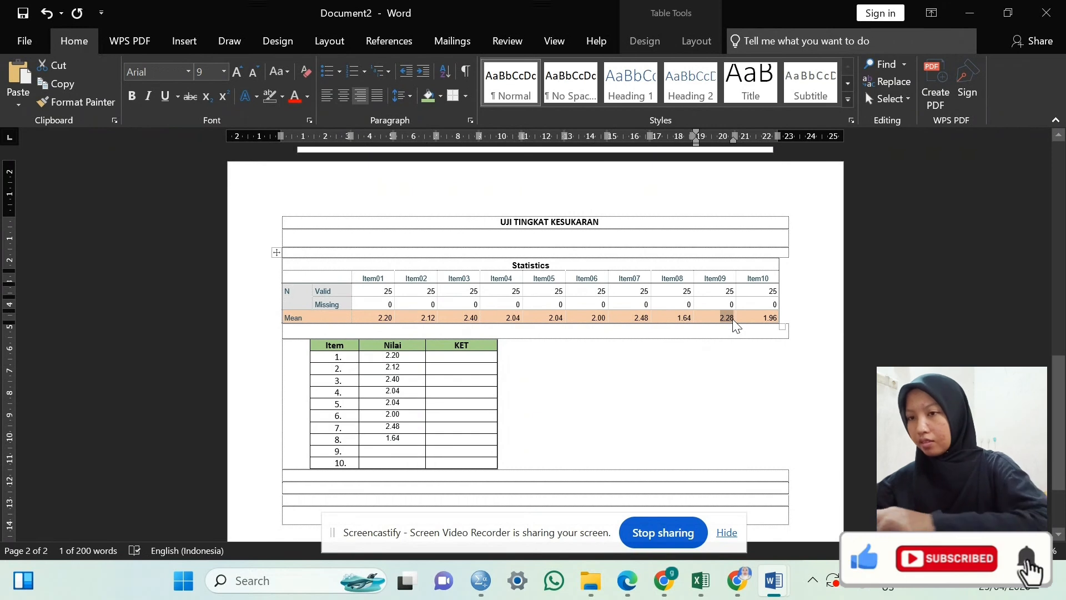
left_click(384, 451)
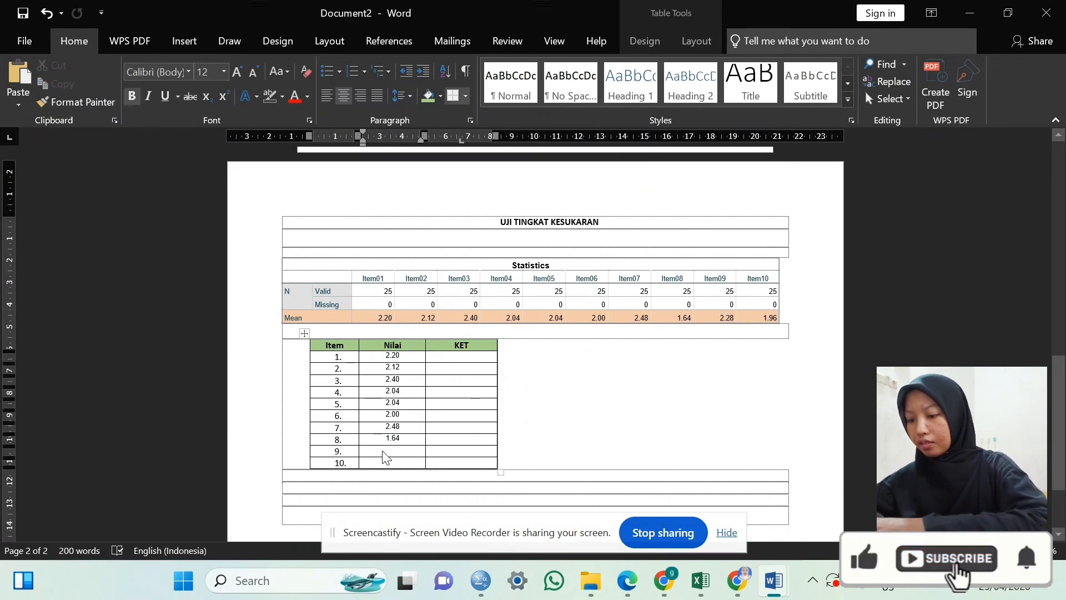
key("ctrl+v")
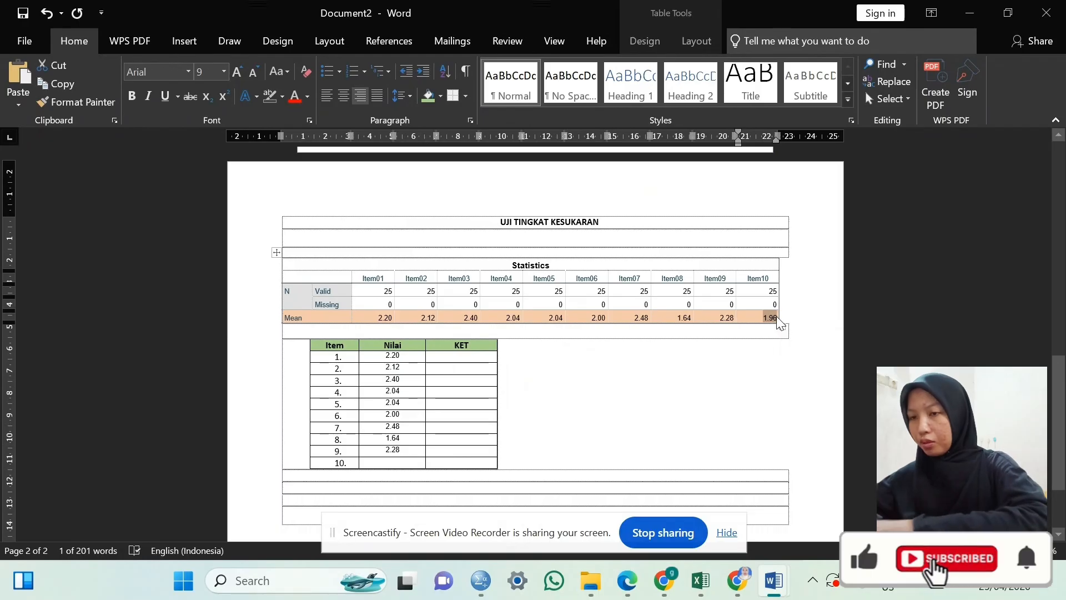
left_click(544, 394)
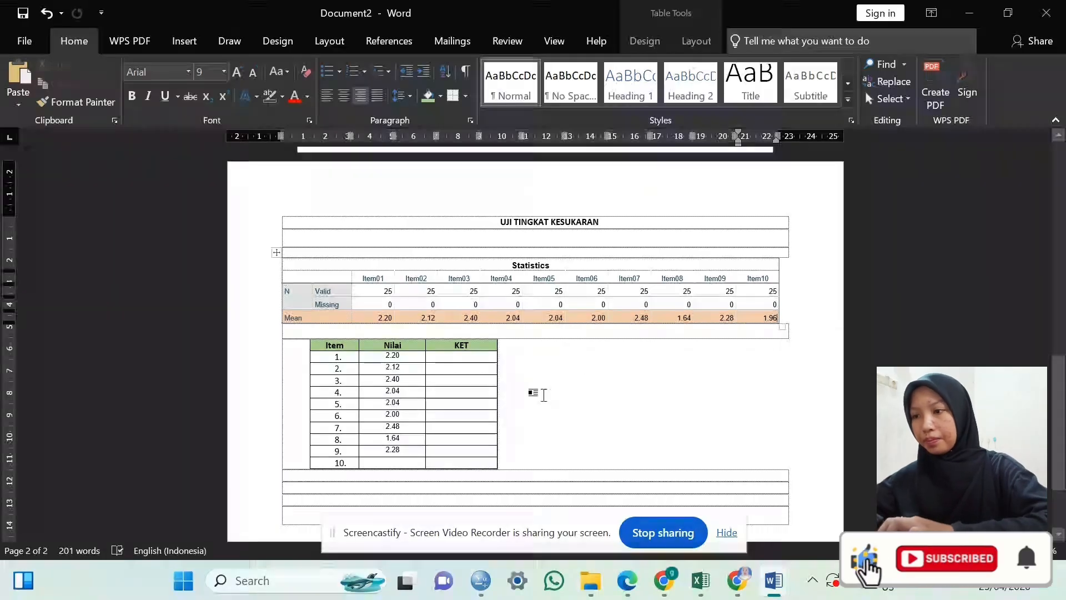
left_click(409, 463)
key("ctrl+v")
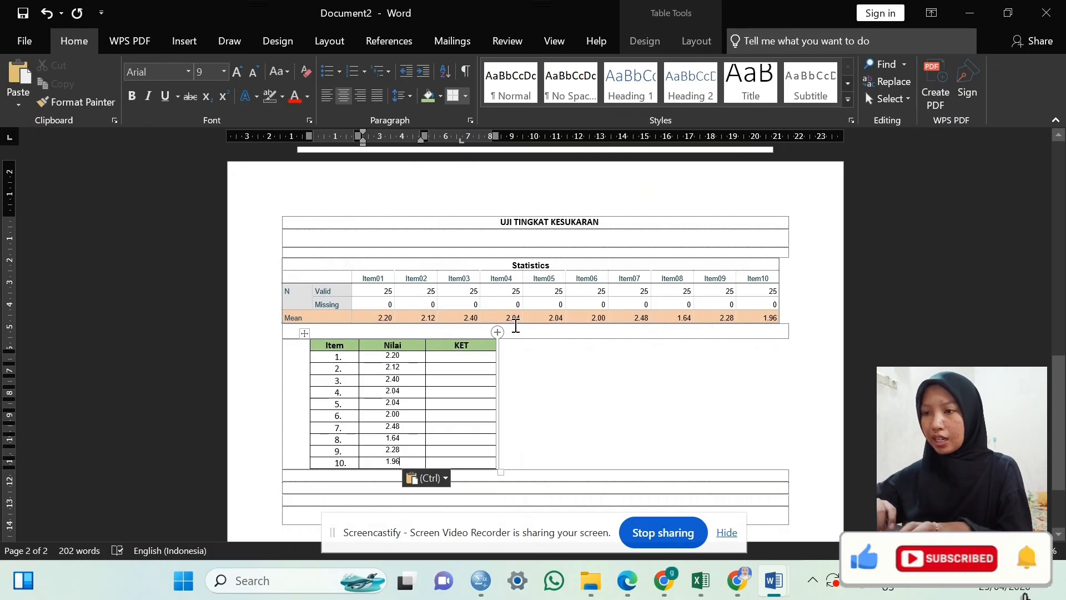
Place the Word document side by side with the criteria PDF in Edge, showing the PDF's Uji Tingkat Kesukaran interpretation table.
key("super+Right")
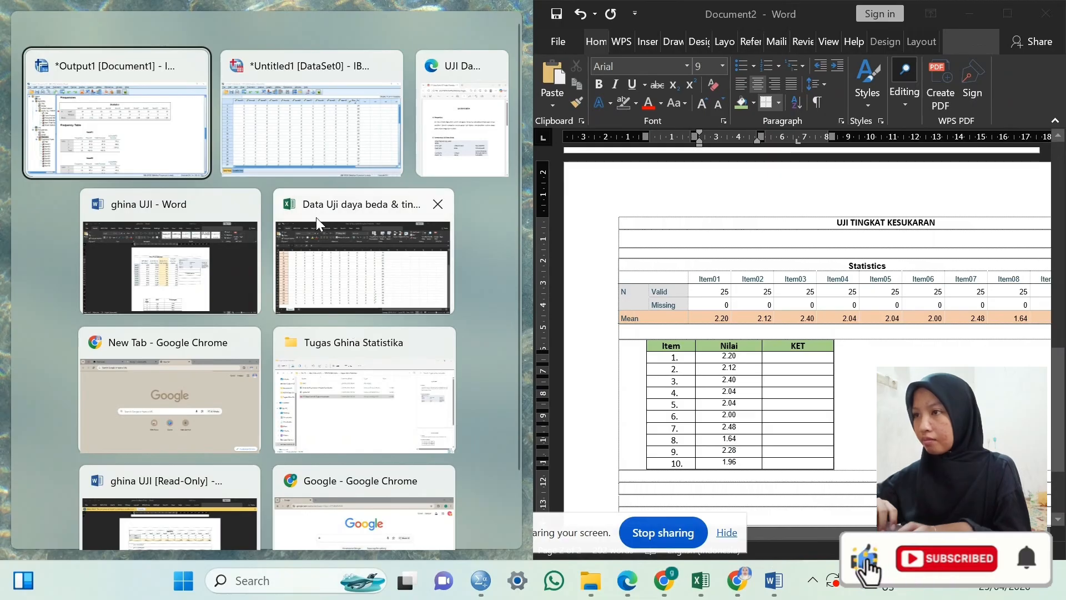
left_click(435, 132)
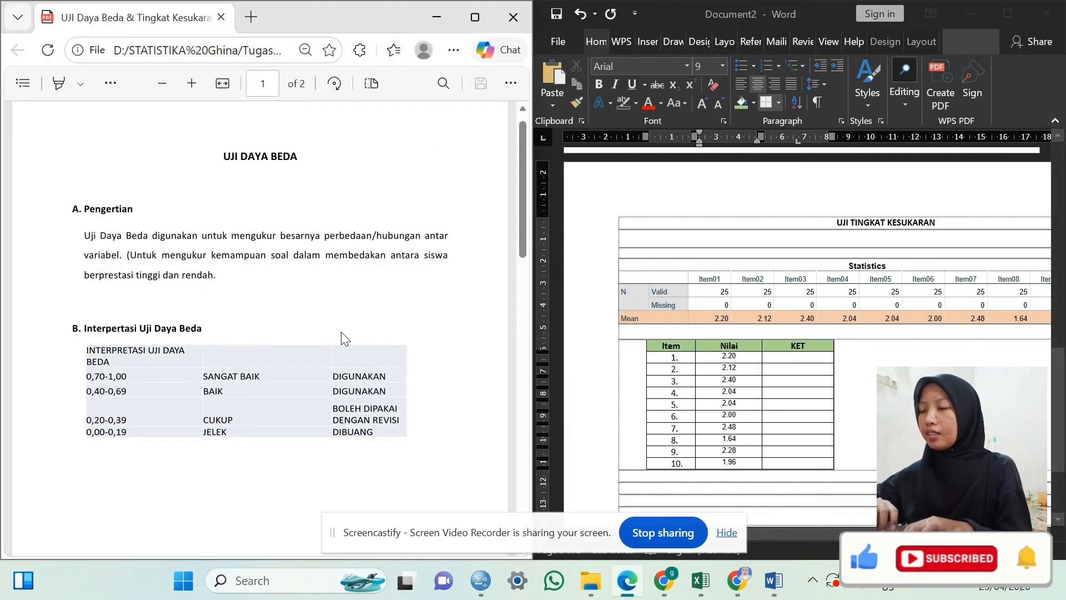
scroll(340, 332, "down", 10)
scroll(345, 338, "down", 1)
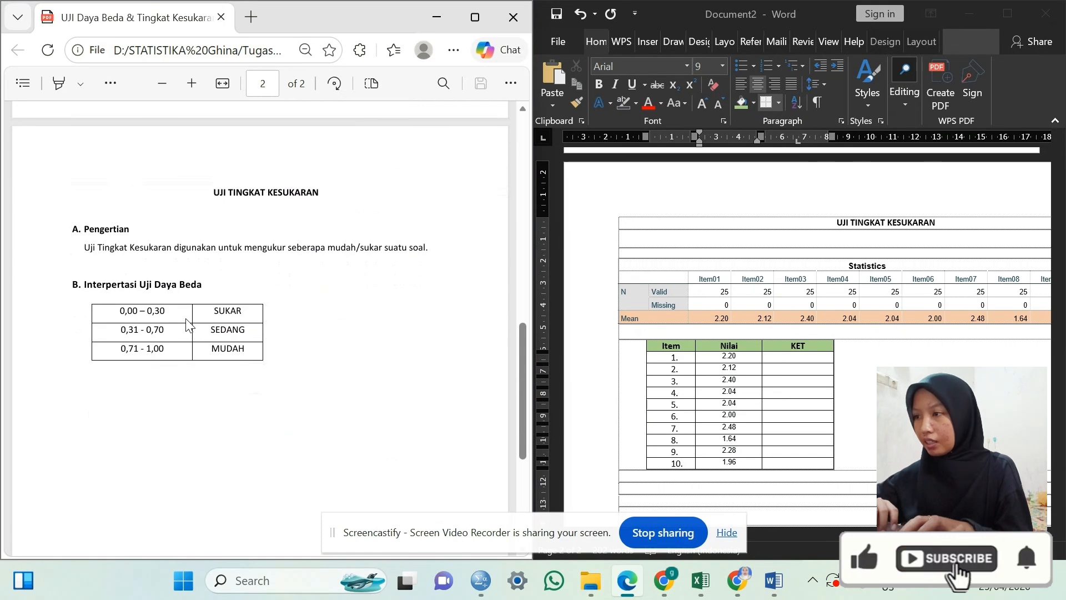
Check the difficulty criteria in the PDF and enter SUKAR as the KET value of item 1 in the Word table.
scroll(188, 325, "down", 1)
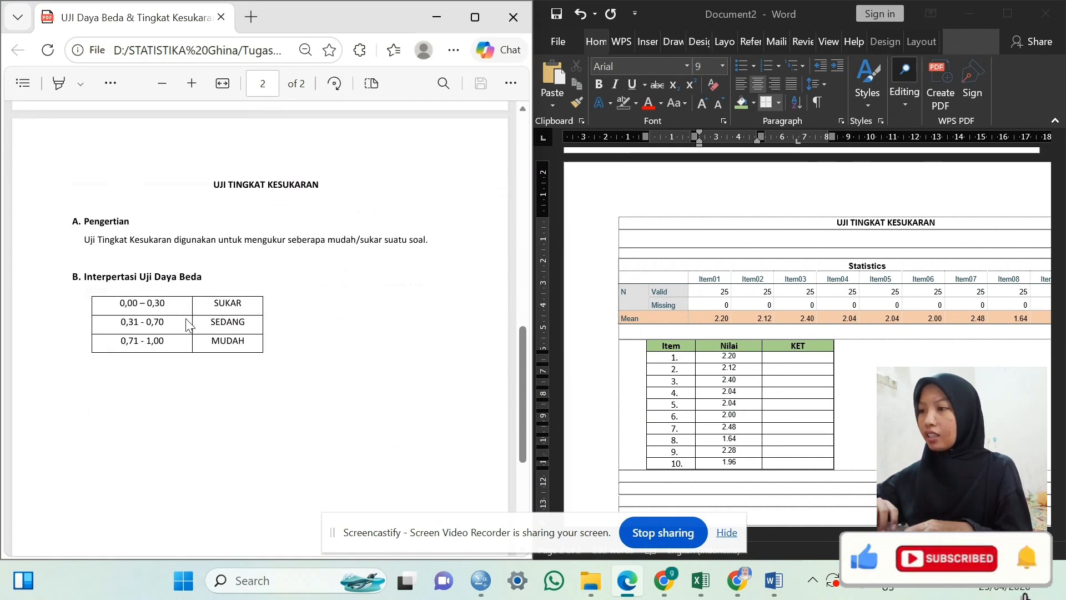
scroll(188, 325, "down", 1)
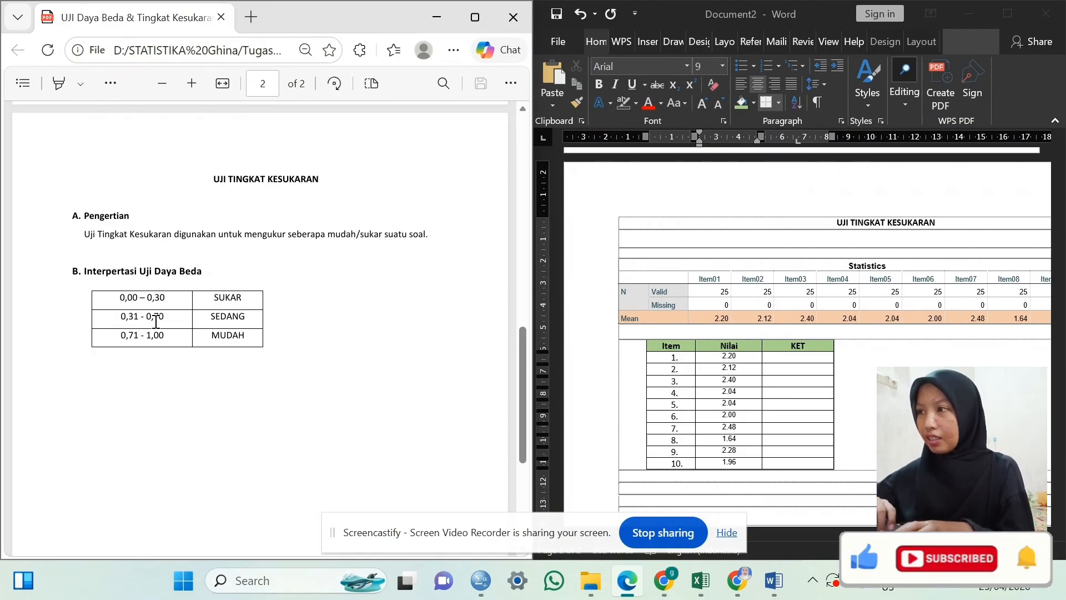
scroll(156, 323, "up", 7)
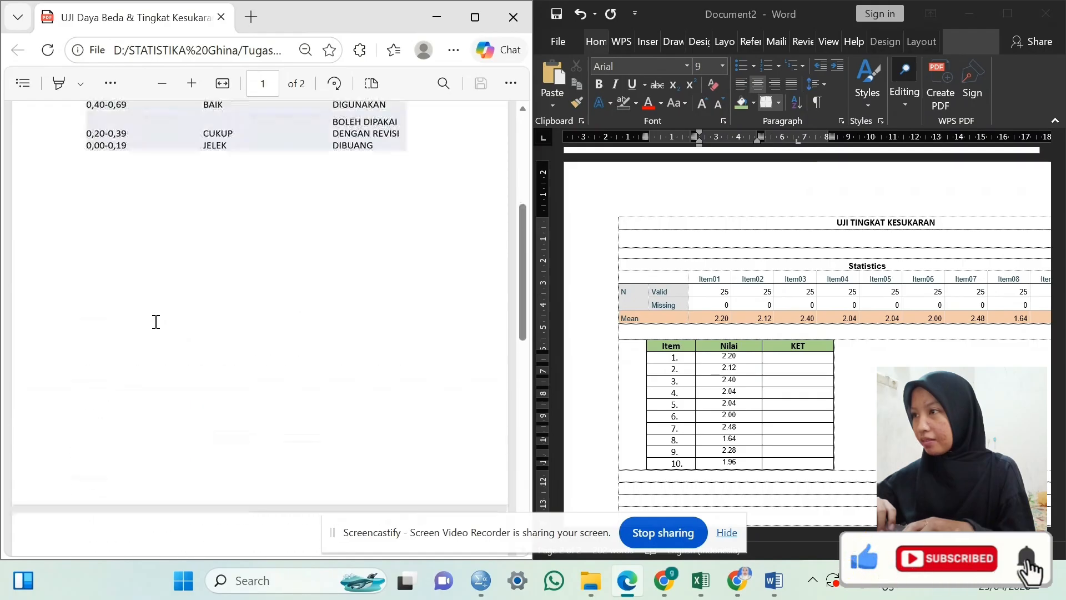
scroll(156, 320, "down", 8)
scroll(161, 319, "up", 2)
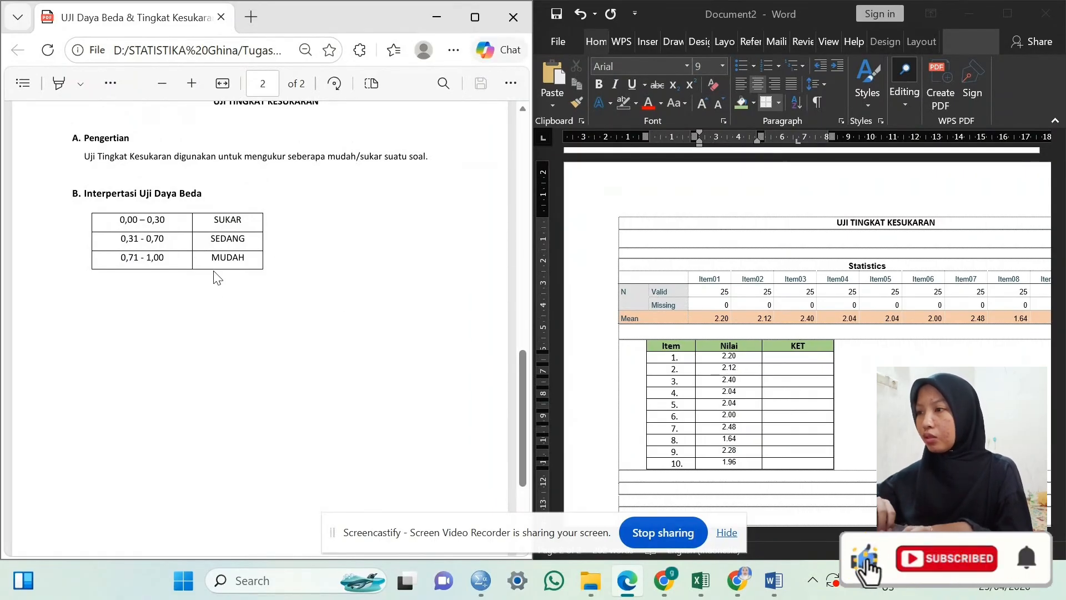
left_click(790, 360)
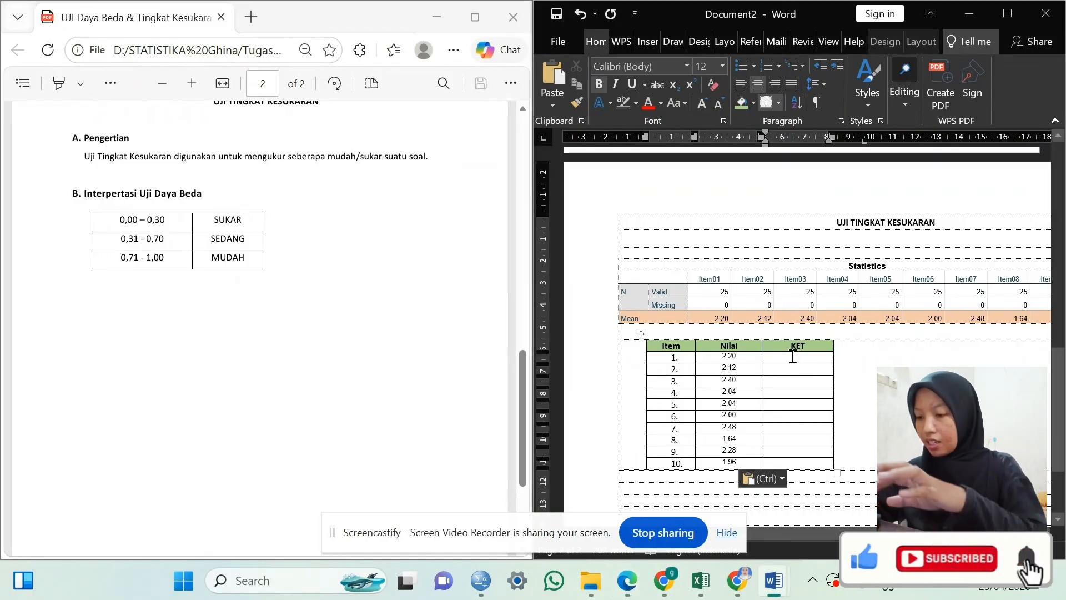
type("SUKAR")
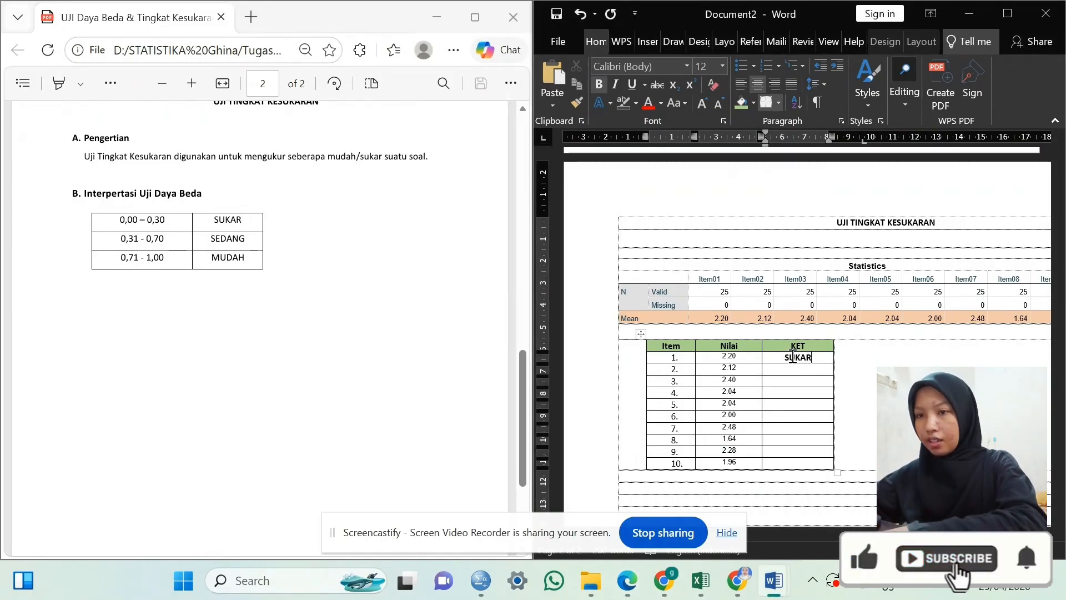
key("Down")
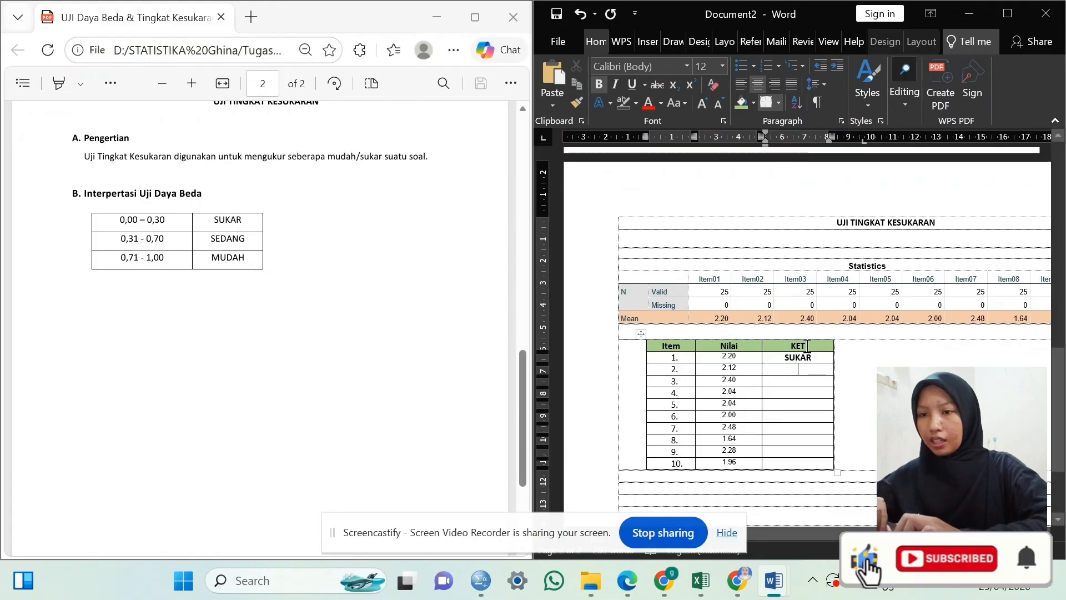
Copy SUKAR from item 1 into the KET cells of items 2 to 5.
left_click_drag(809, 358, 784, 359)
key("ctrl+c")
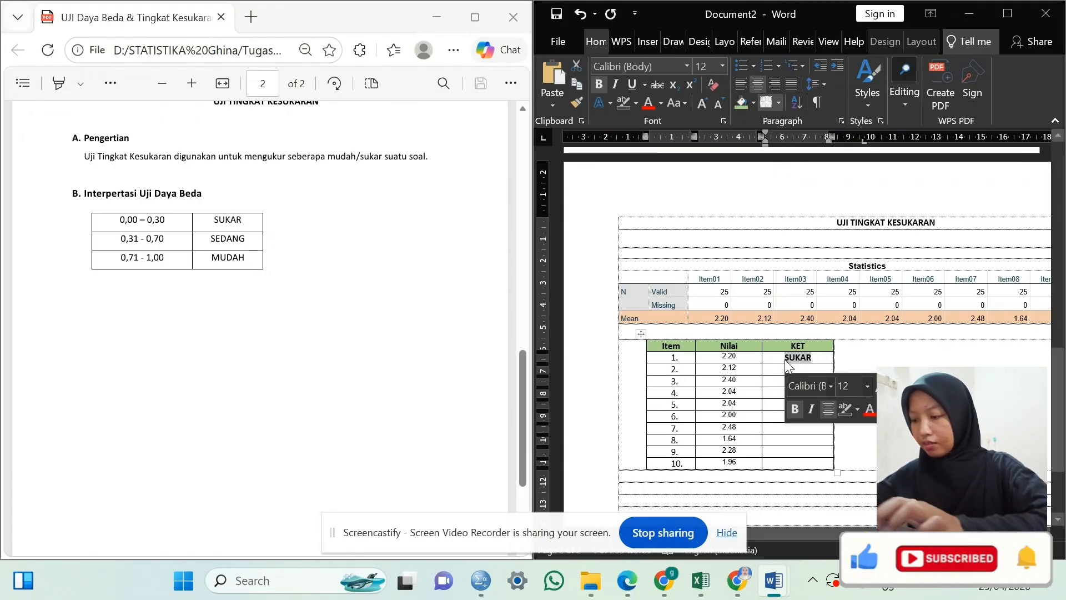
left_click(787, 370)
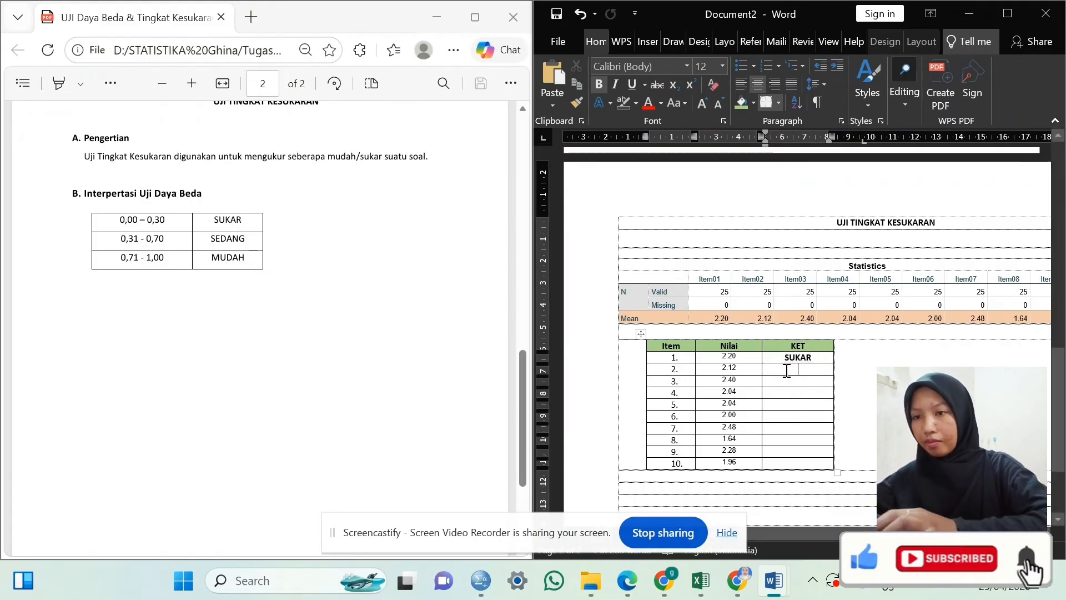
key("ctrl+v")
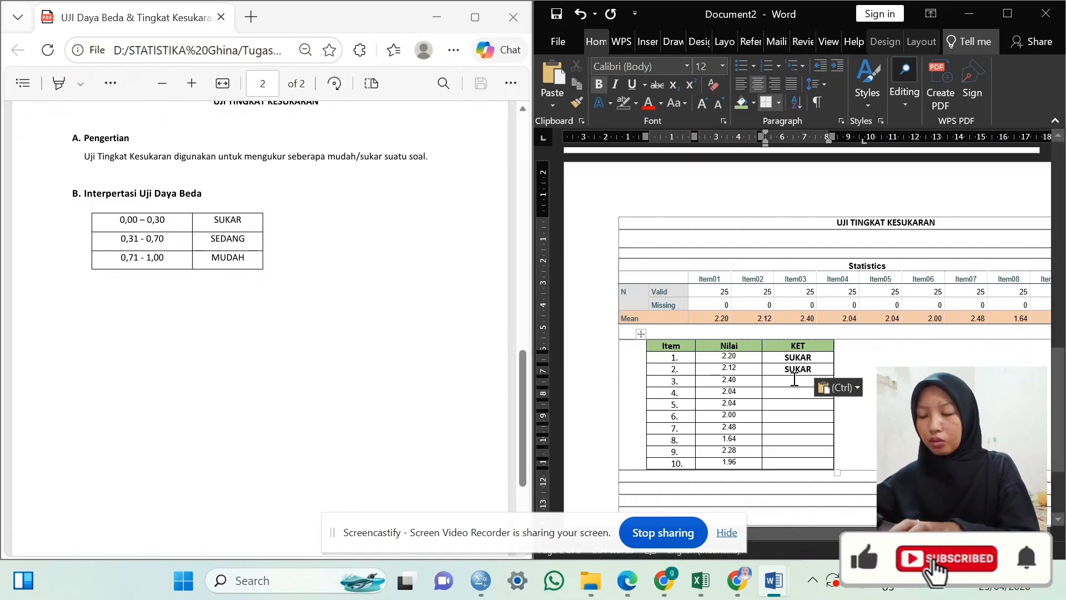
key("ctrl+v")
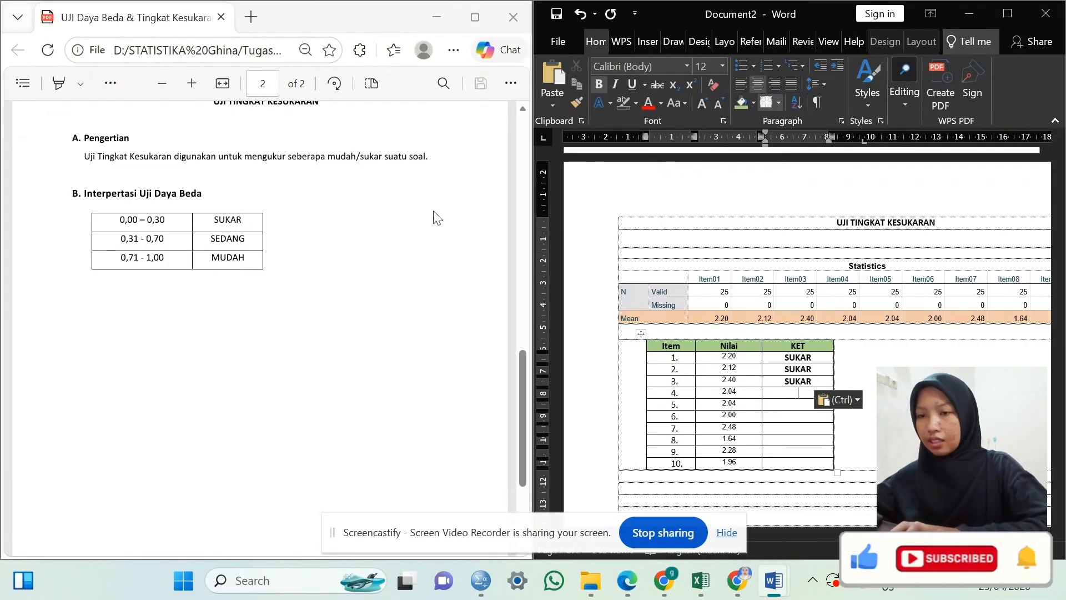
key("ctrl+v")
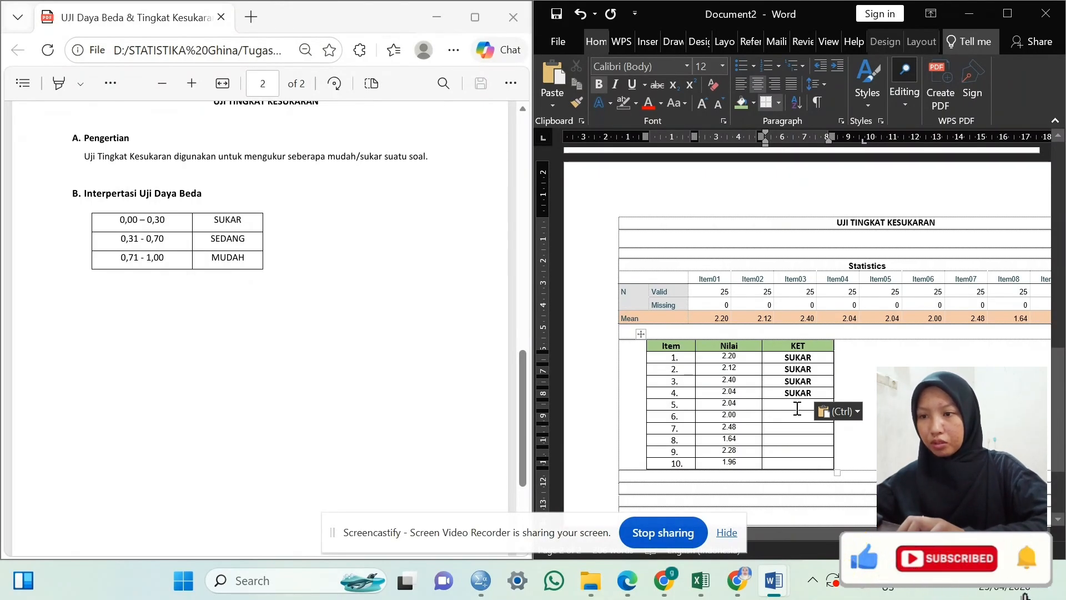
left_click(797, 408)
key("ctrl+v")
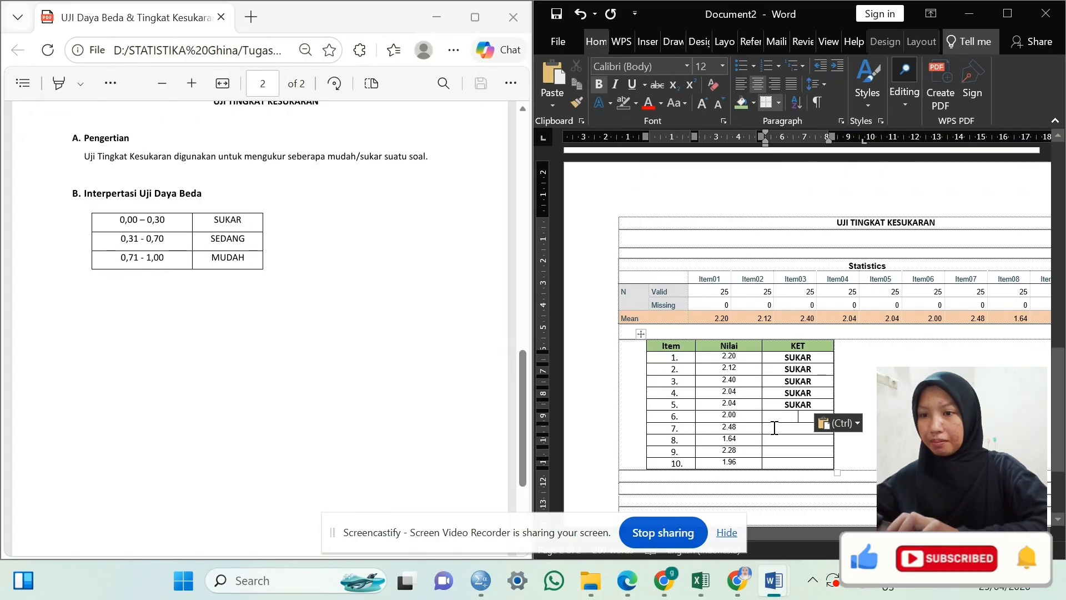
Paste SUKAR into the KET cells of items 6 to 10.
key("ctrl+v")
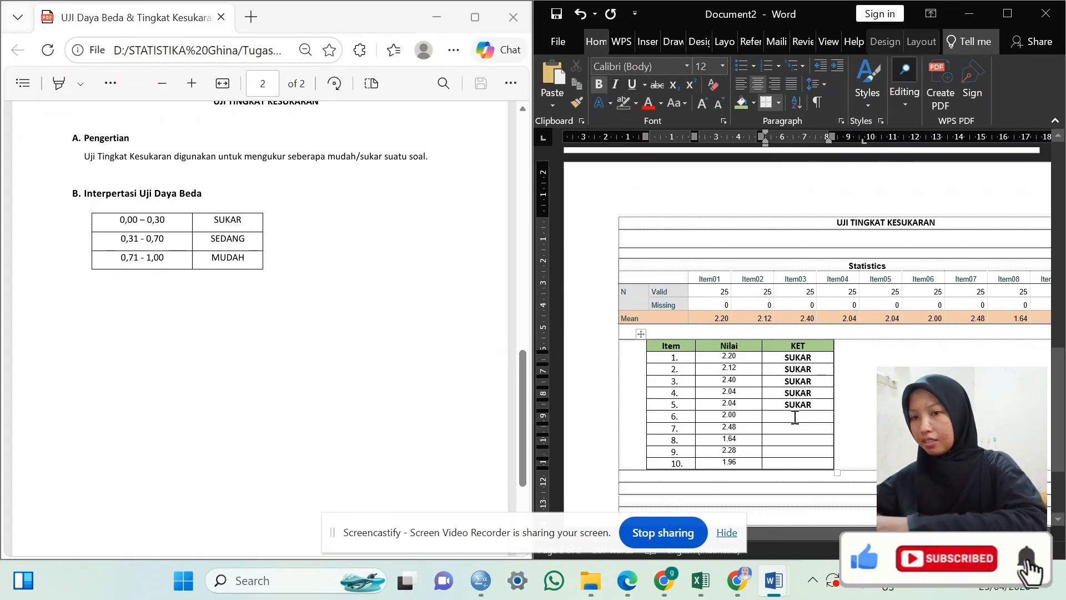
key("ctrl+v")
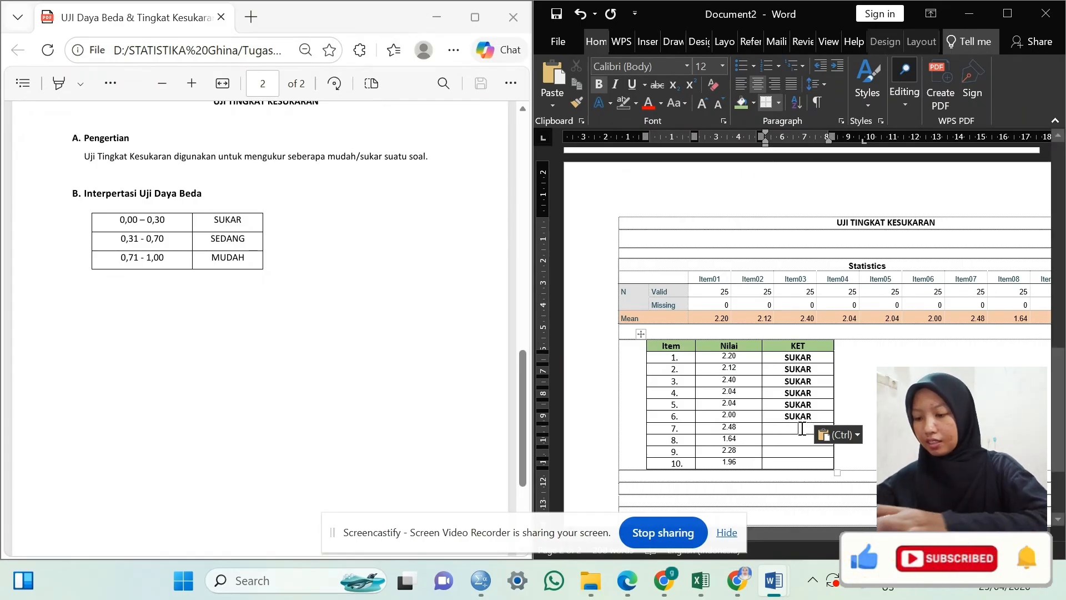
key("ctrl+v")
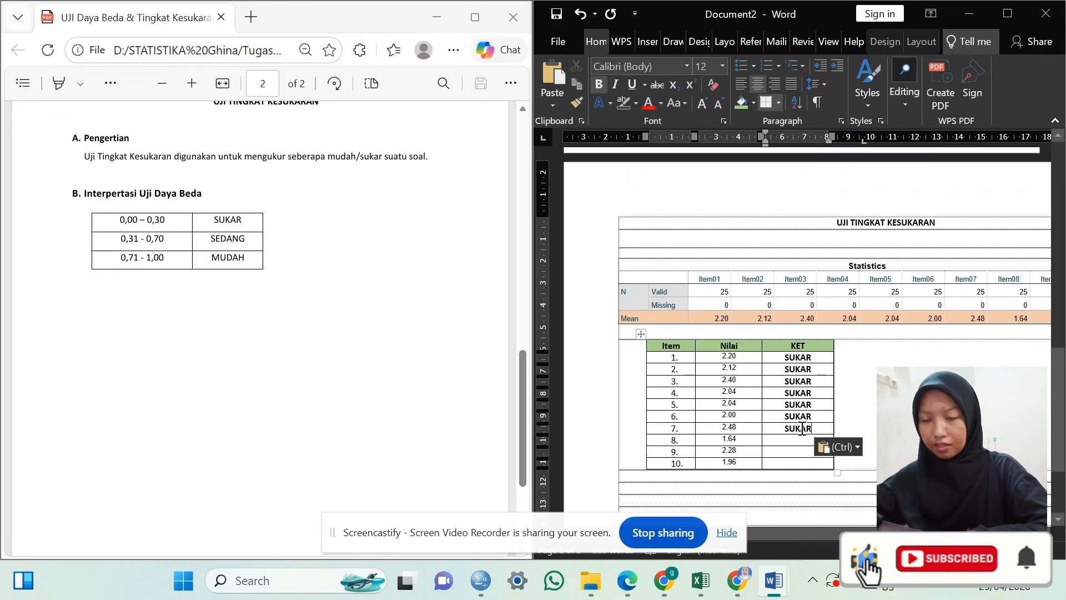
key("Down")
key("ctrl+v")
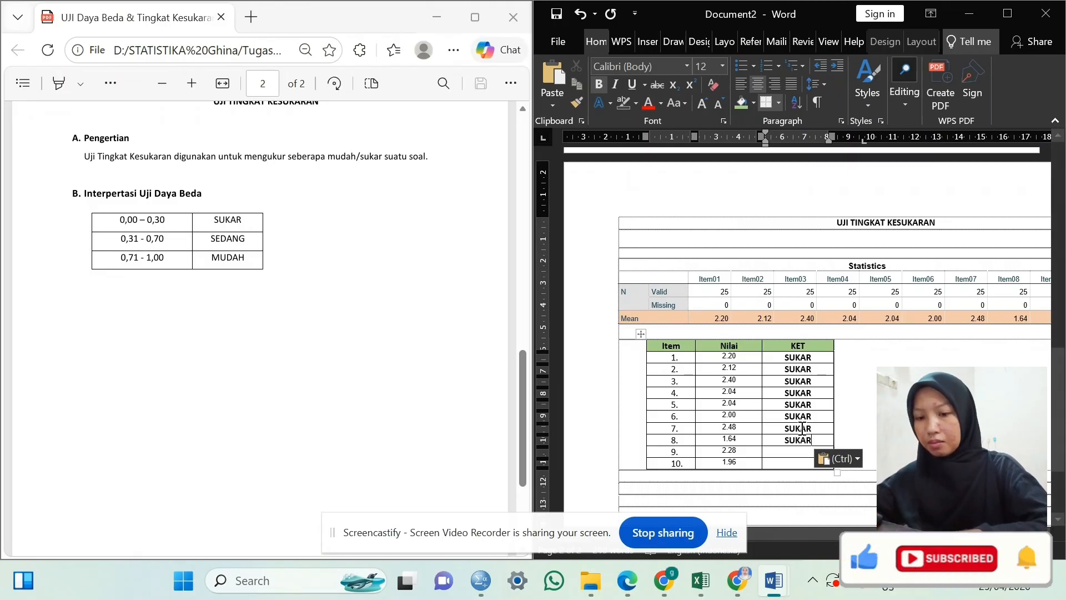
key("Down")
key("ctrl+v")
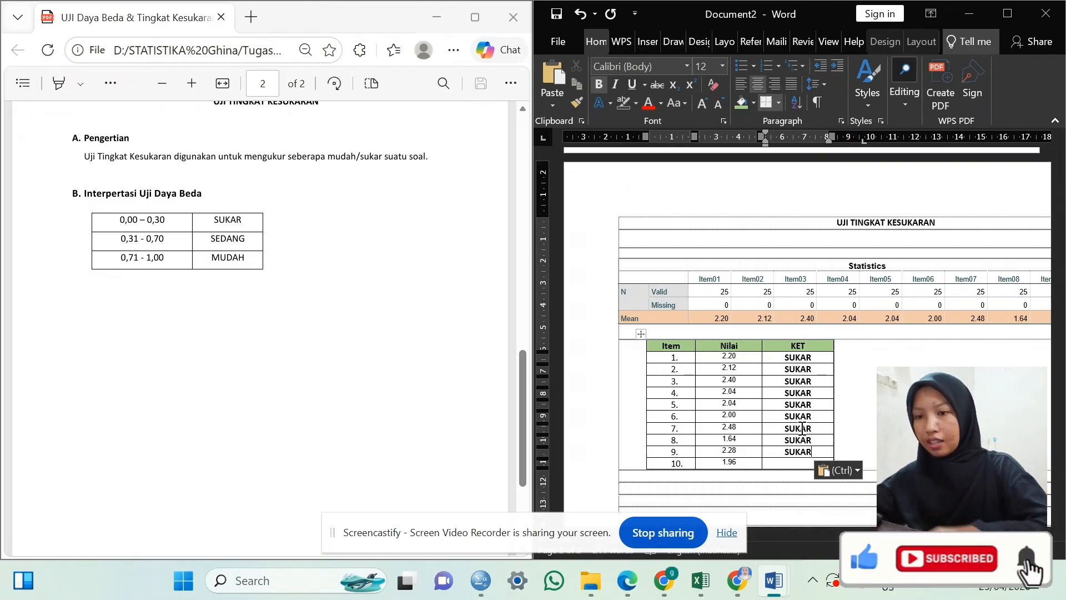
key("Down")
key("ctrl+v")
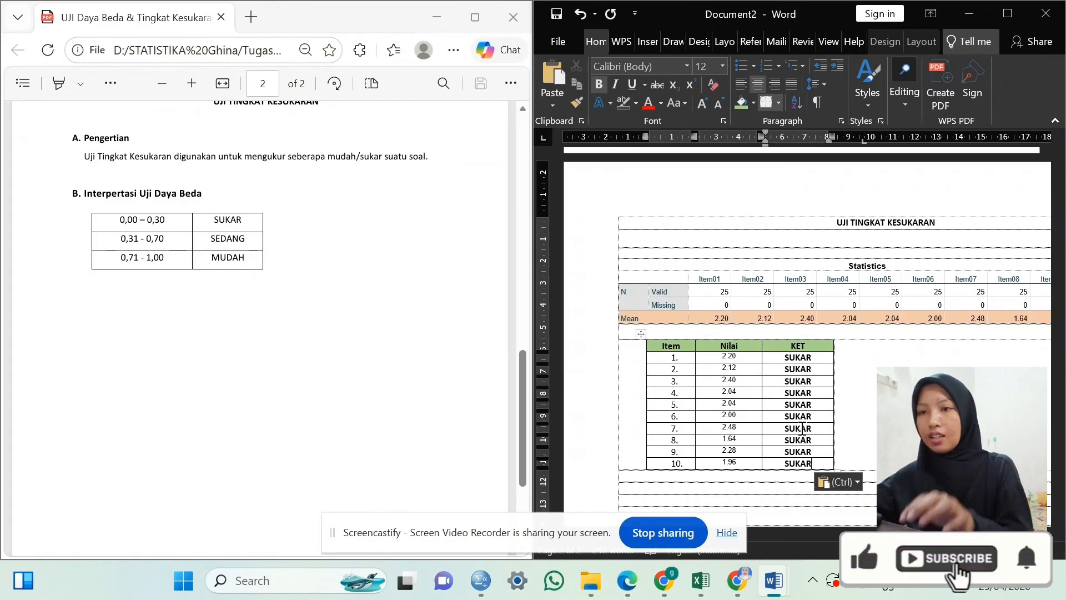
Maximize the Word document and begin the conclusion in the second empty row below the item table with "KESIMPULAN : Bahwa seluruh".
scroll(785, 363, "down", 3)
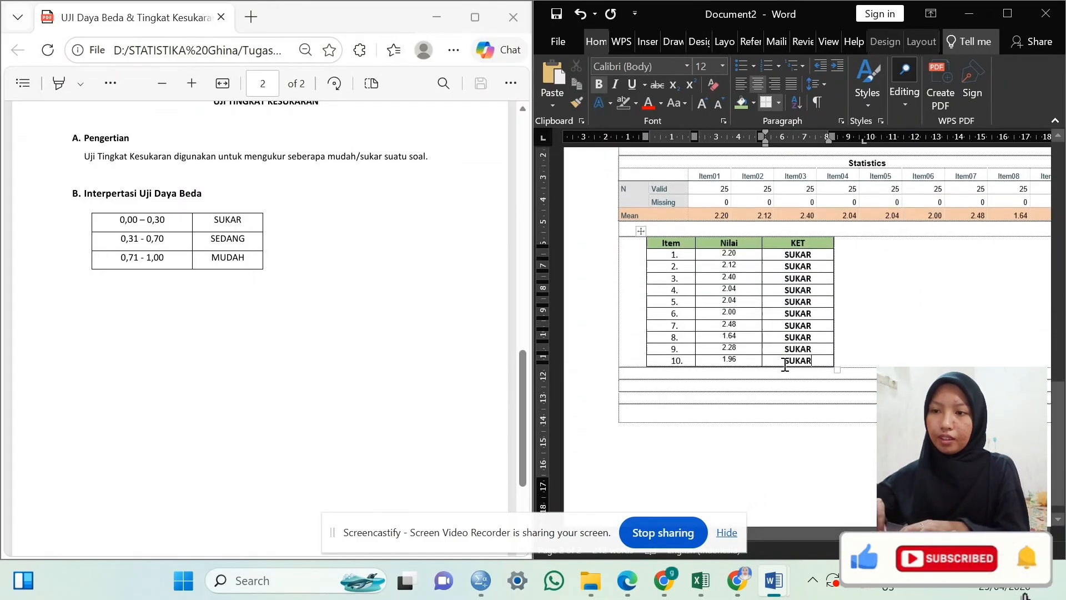
left_click(1006, 13)
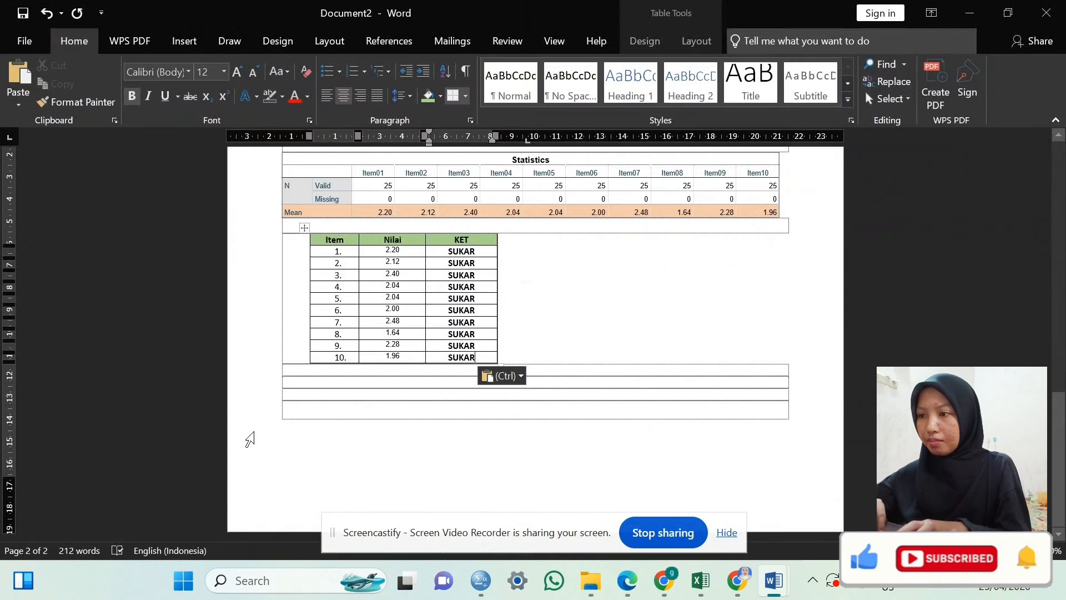
left_click(341, 385)
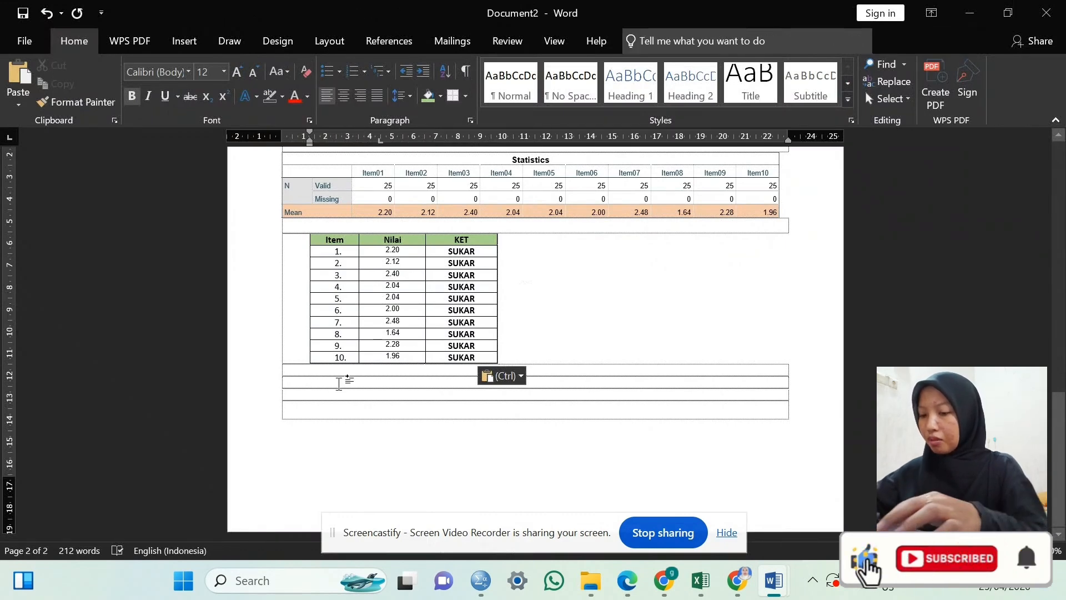
type("k")
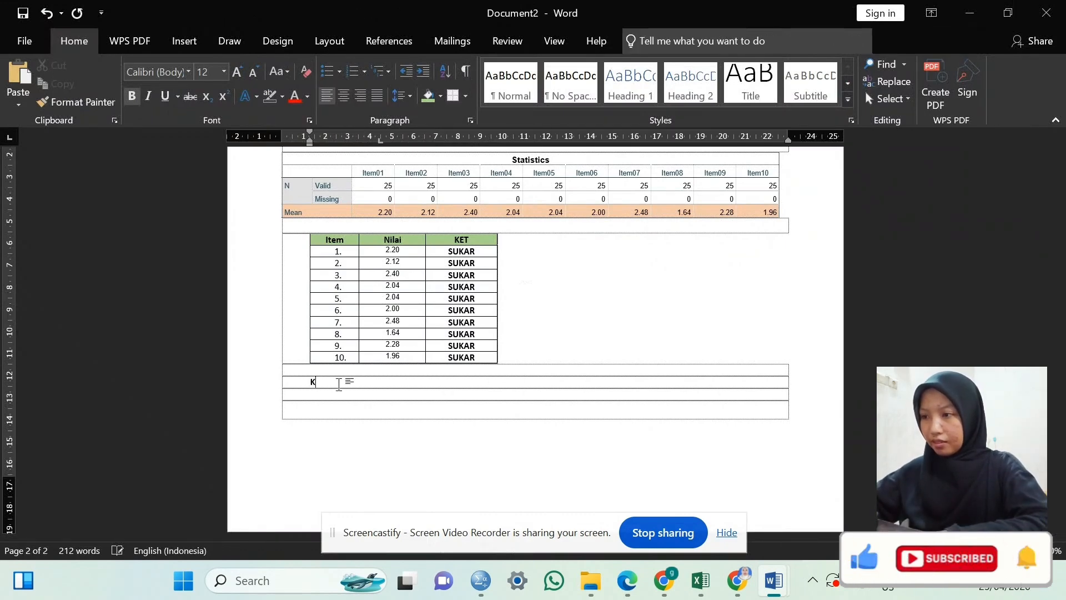
type("ESIMPULAN : B")
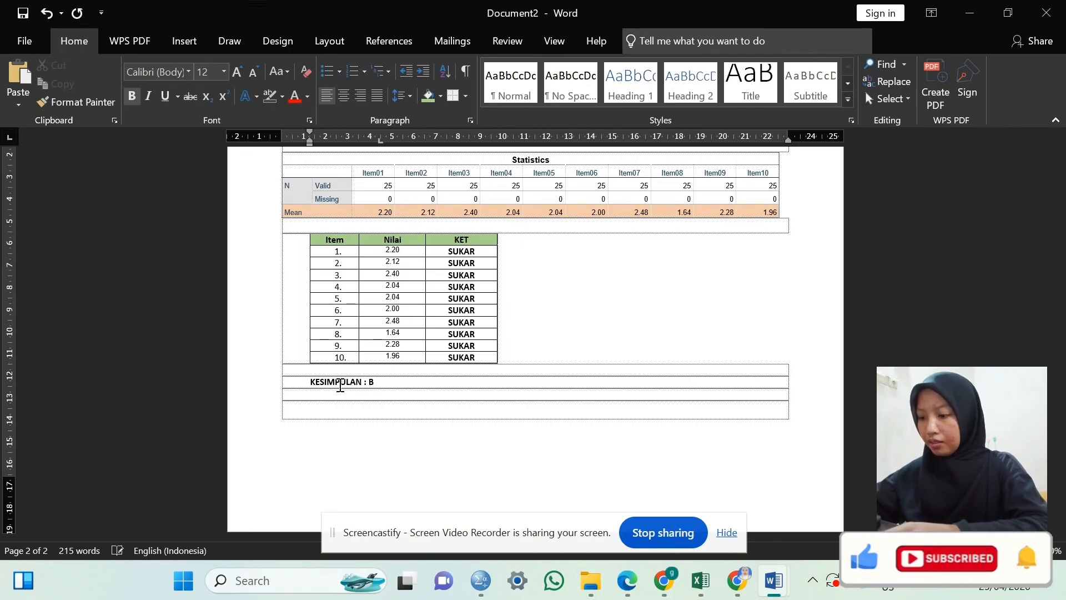
type("wa seluruh")
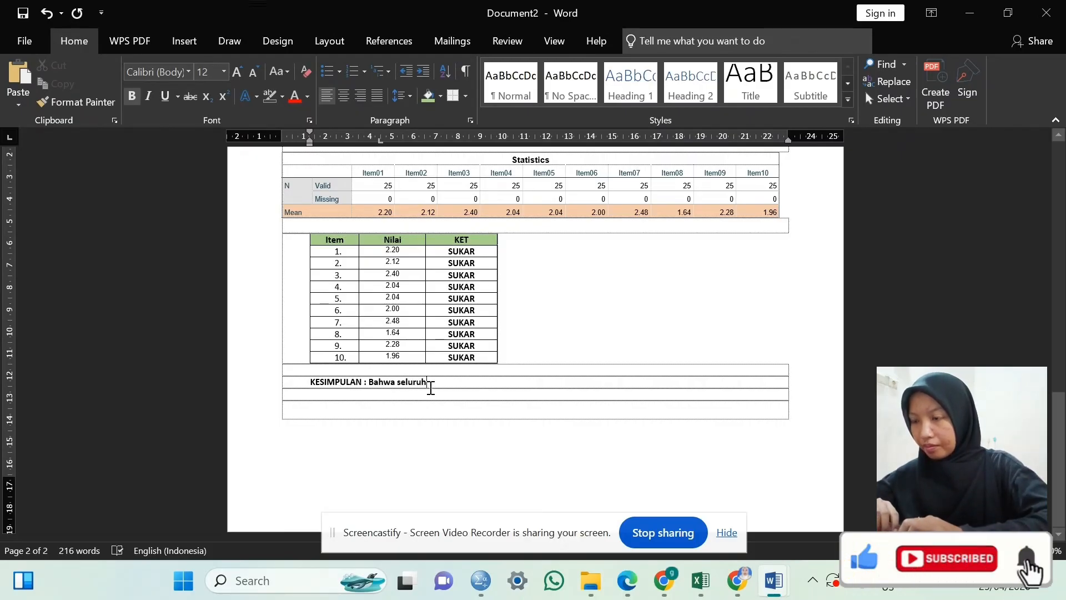
Remove the bold formatting from "Bahwa seluruh", leaving the KESIMPULAN label bold.
left_click_drag(431, 387, 368, 384)
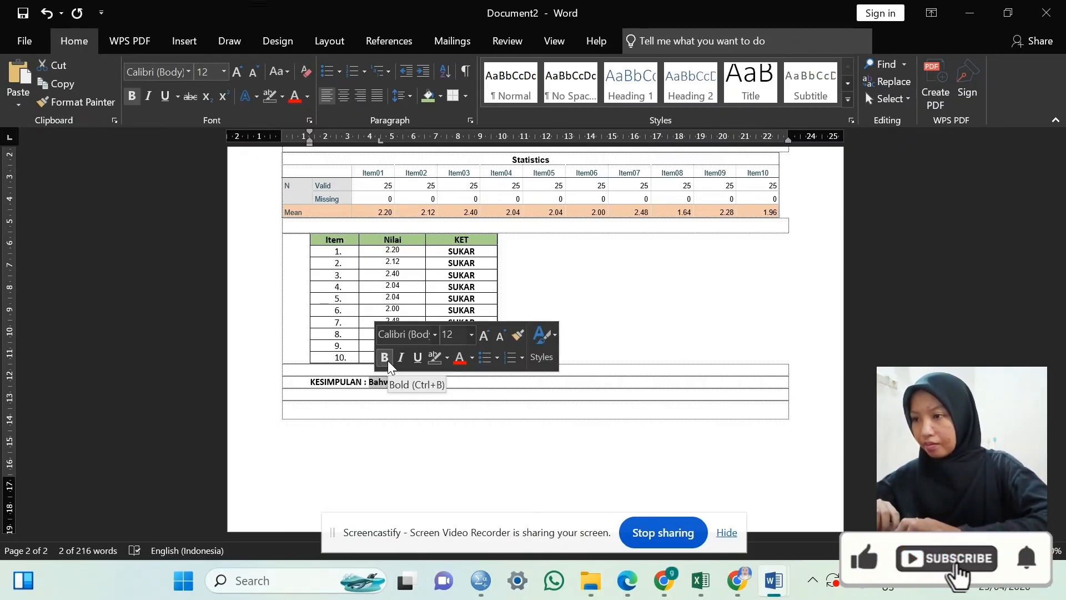
left_click(385, 358)
left_click(439, 385)
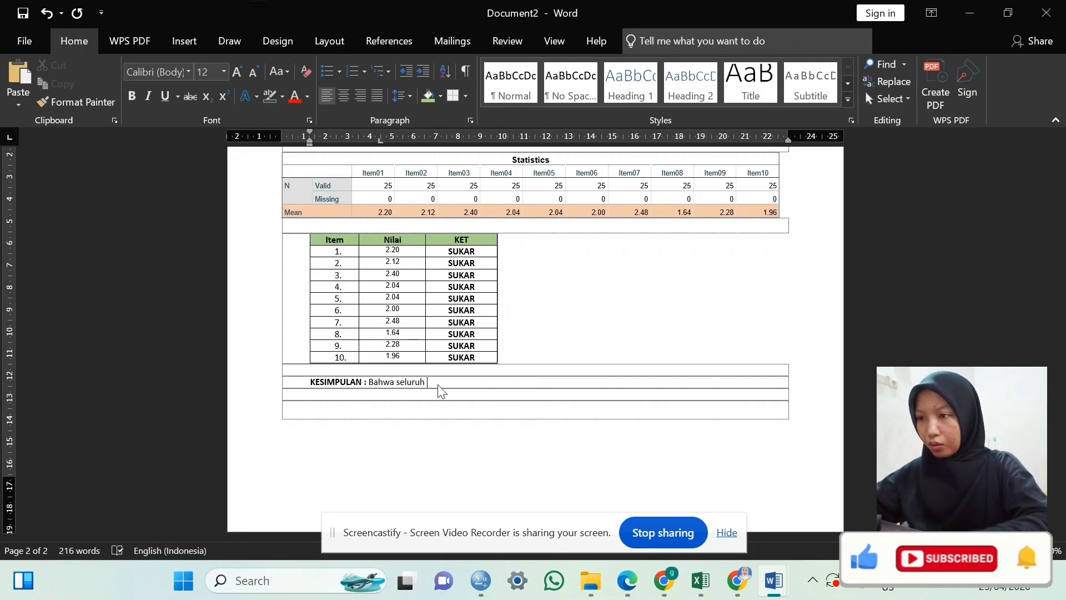
Continue the conclusion with "butir soal atau 10 pertanyaan diatas memiliki kategori sama yaitu SUKAR".
type("butir soal")
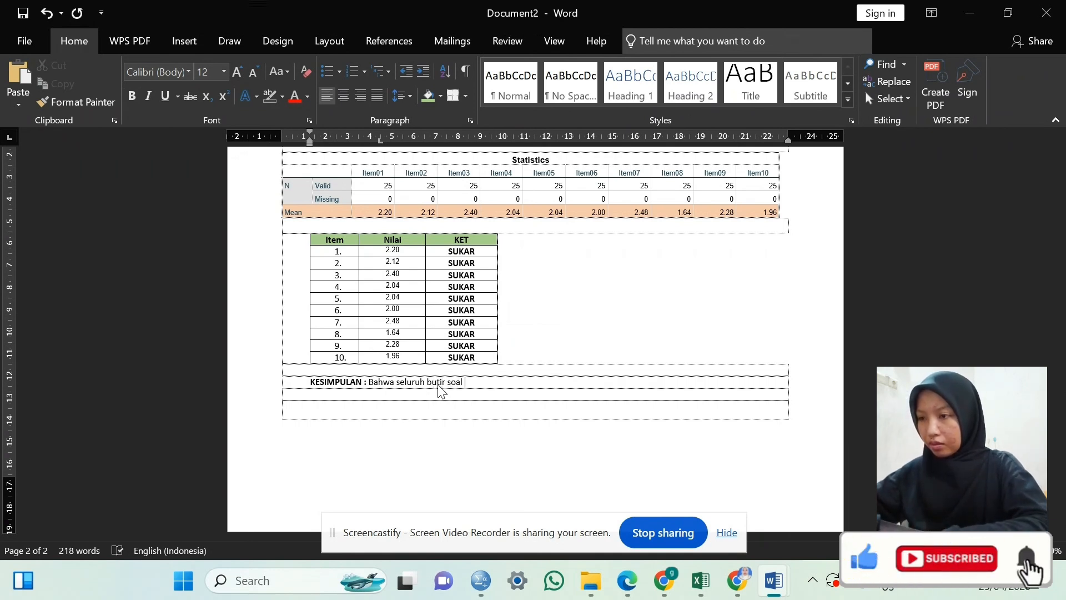
type("atau 10")
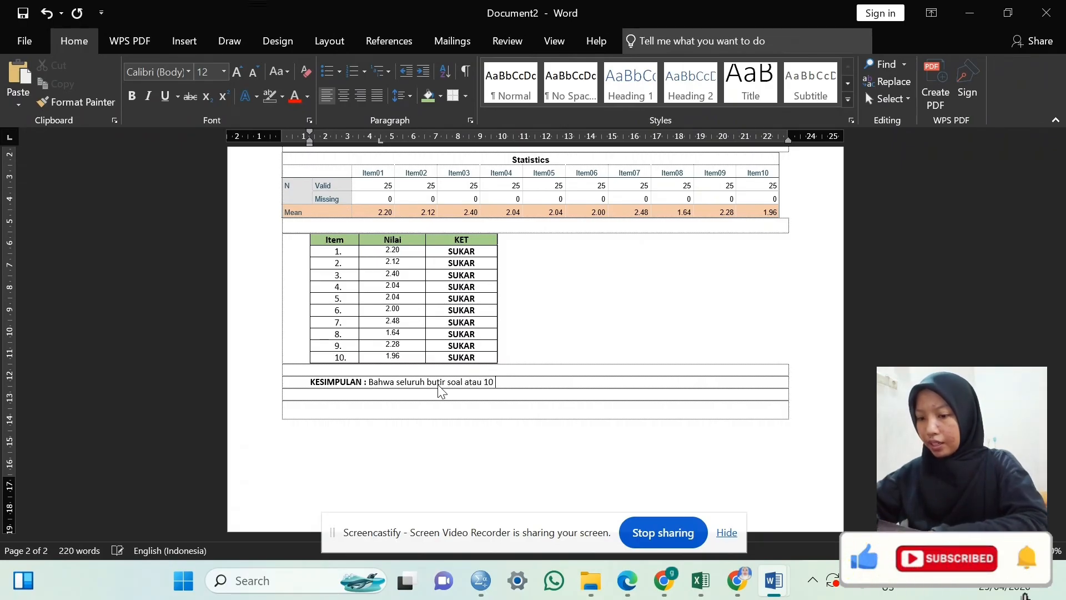
type(" pertanyaan dia")
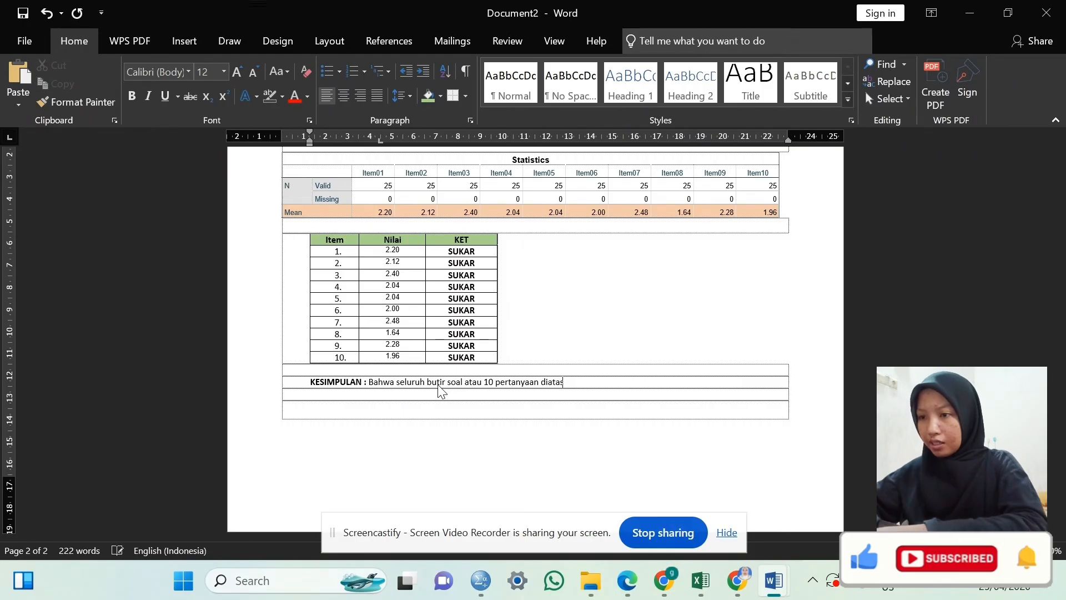
type("tas memiliki")
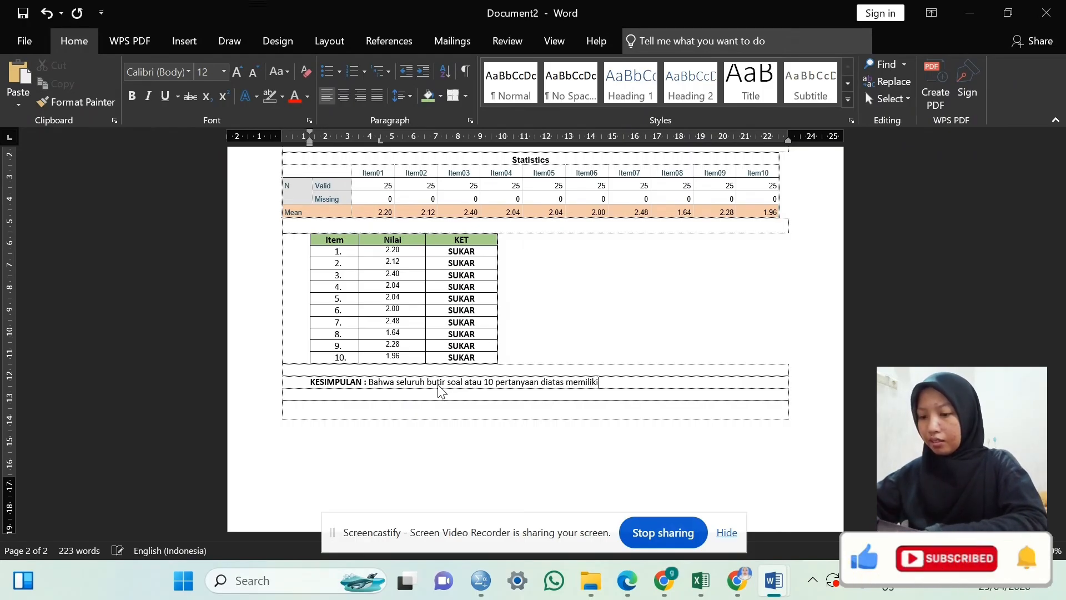
type(" kateg")
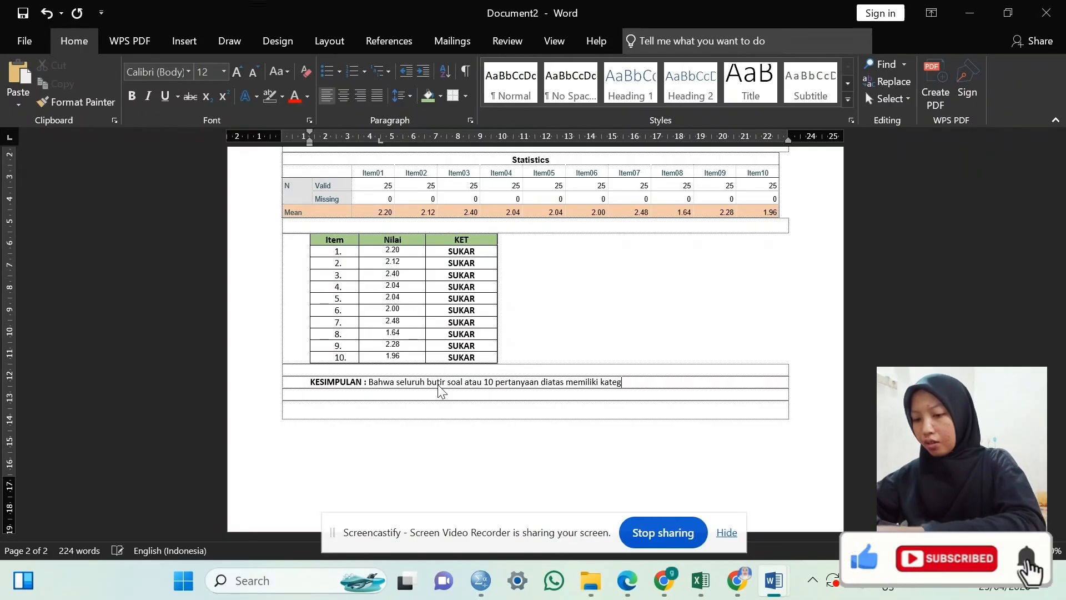
type("ori ")
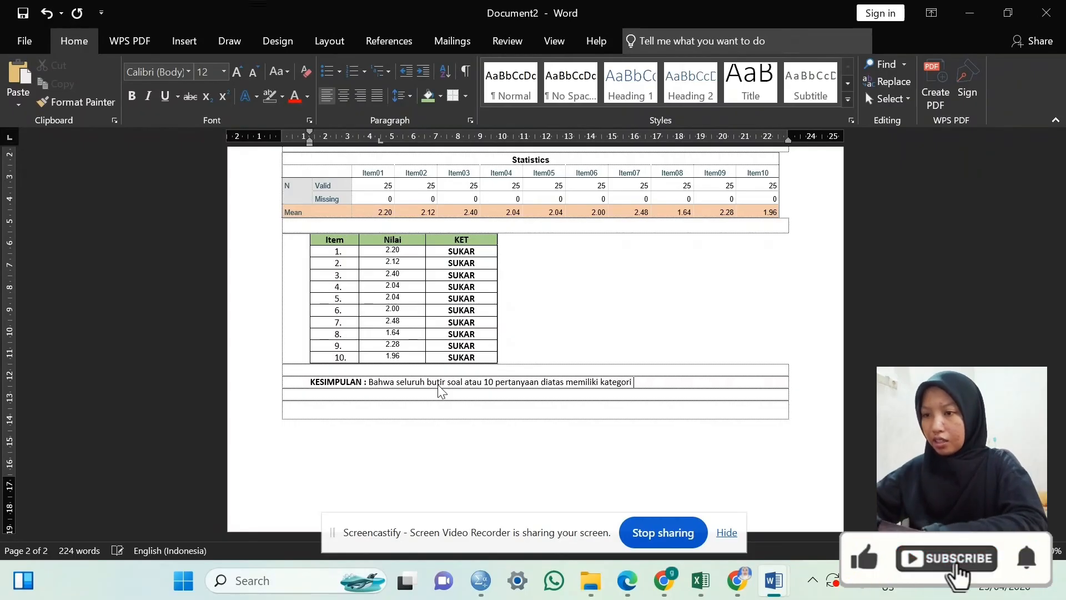
type("sama ")
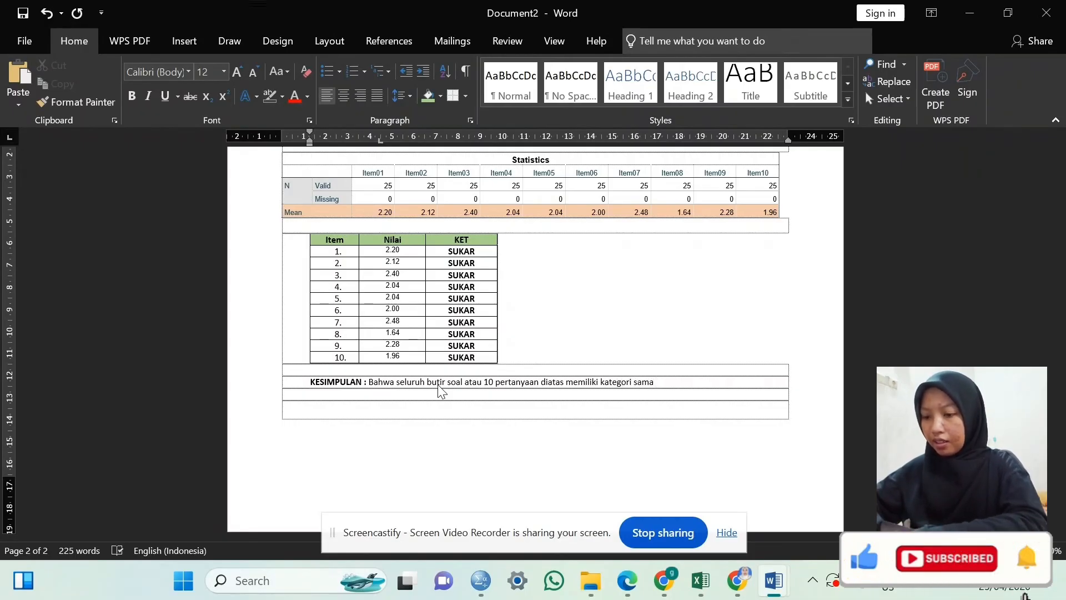
type("yaitu SUKAR")
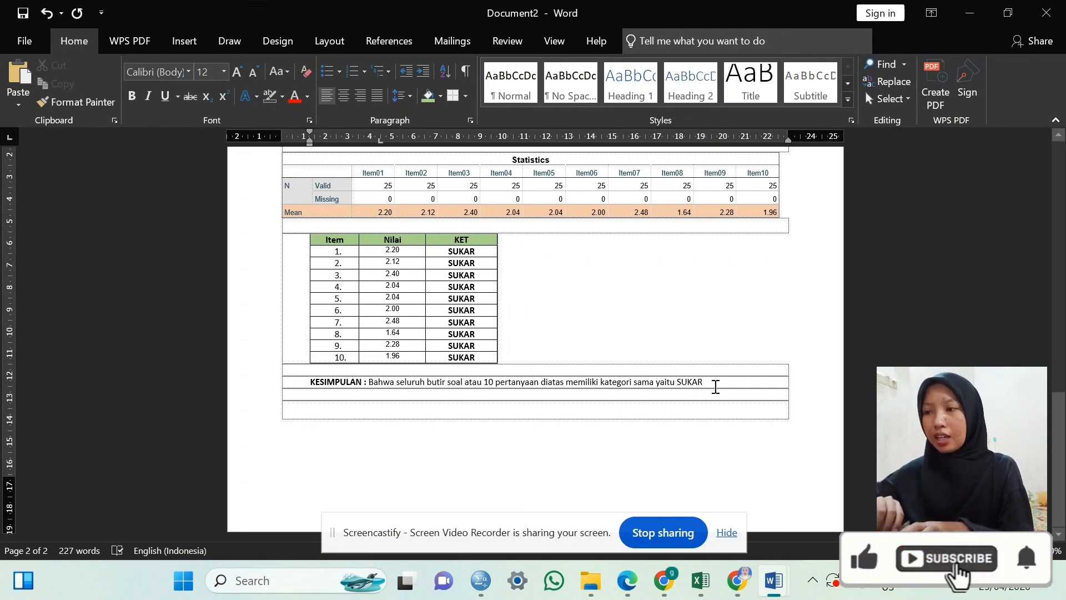
Review the finished Uji Daya Beda and Uji Tingkat Kesukaran tables and their conclusions across both pages of the document.
scroll(716, 387, "up", 1)
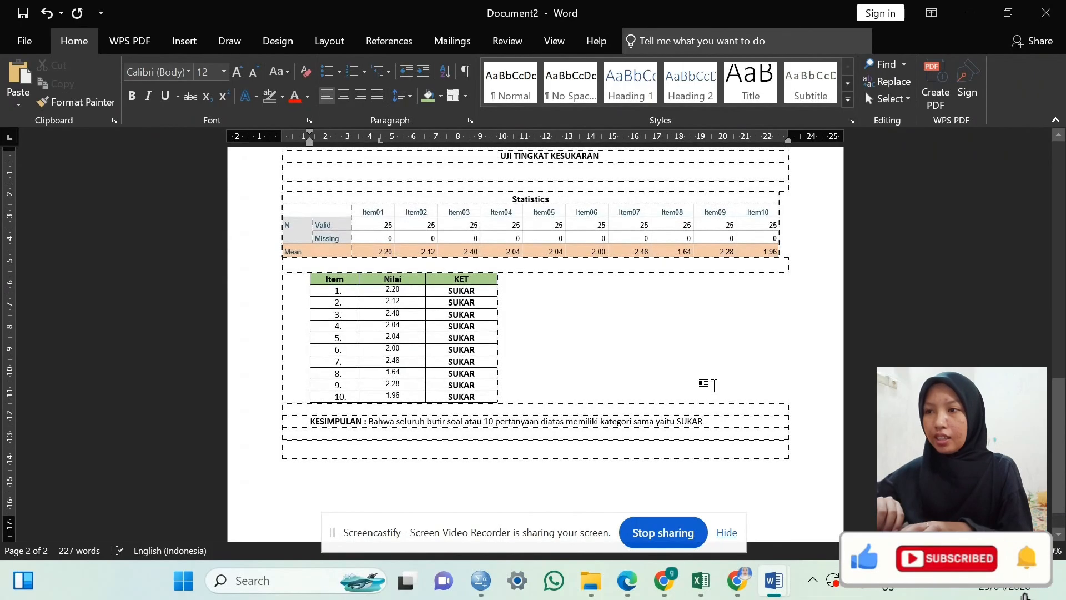
scroll(714, 385, "up", 10)
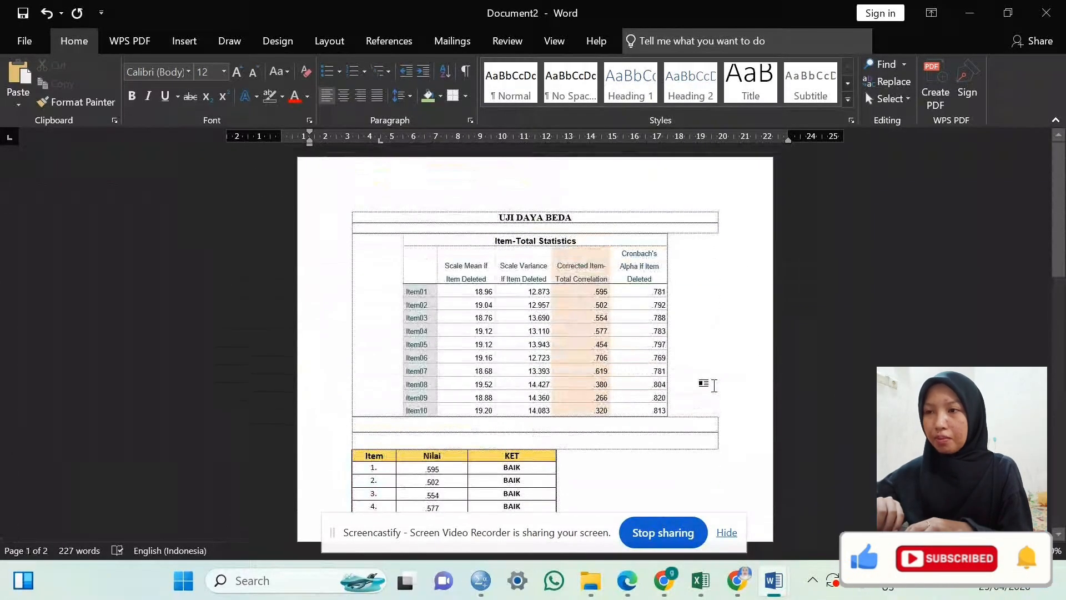
scroll(714, 385, "down", 2)
scroll(714, 385, "up", 2)
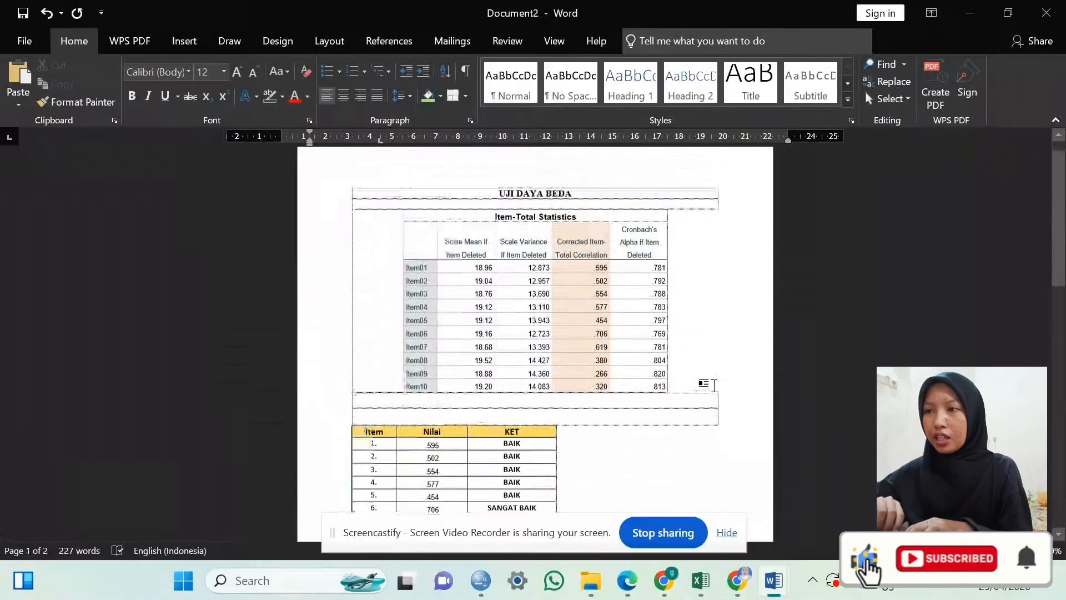
scroll(714, 385, "down", 1)
scroll(714, 386, "down", 10)
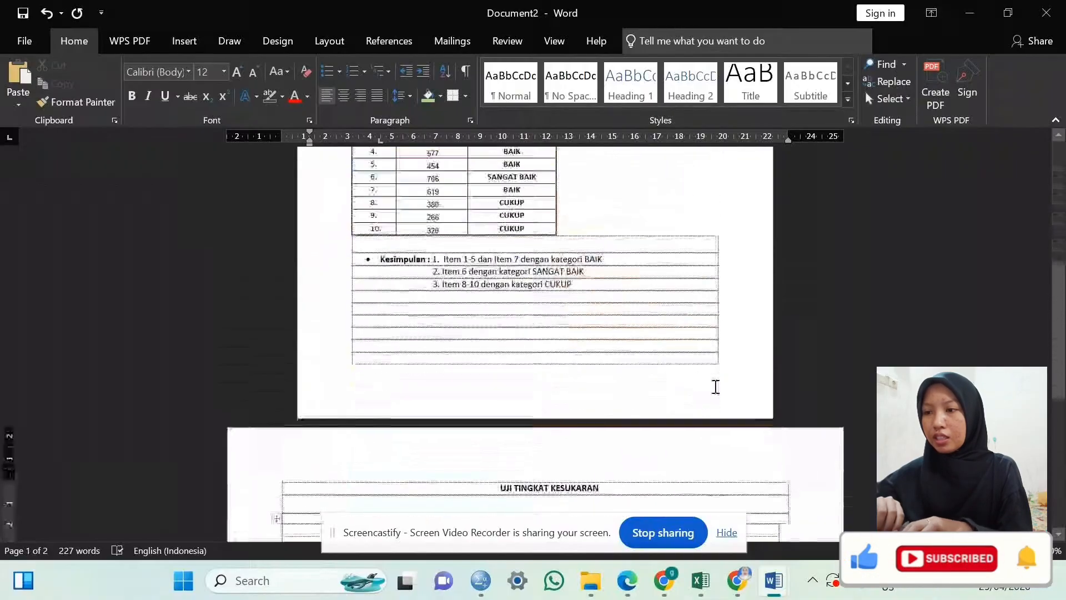
scroll(715, 385, "down", 5)
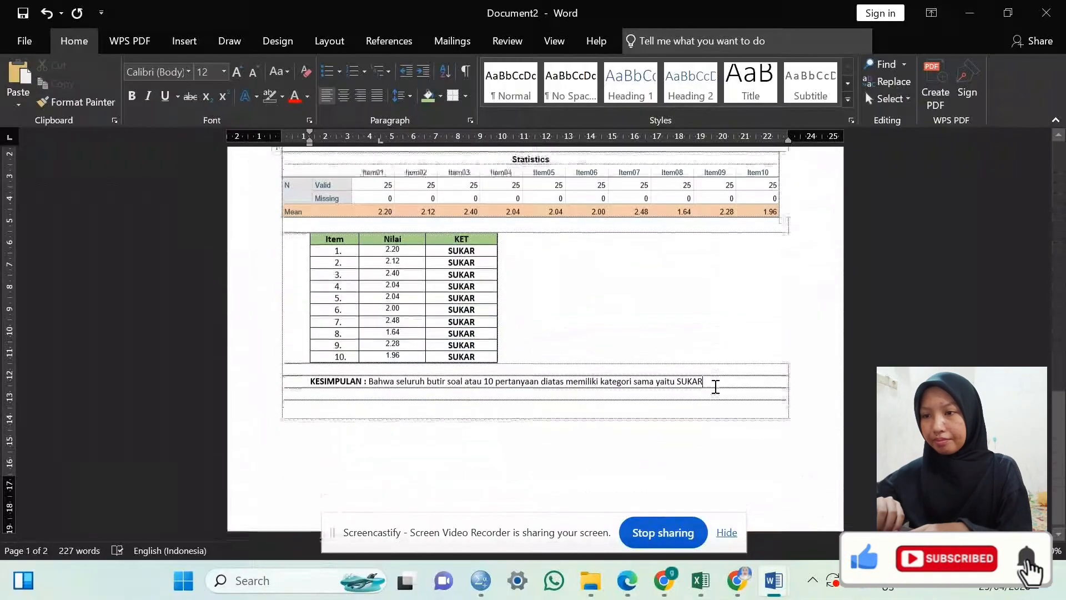
scroll(716, 387, "up", 15)
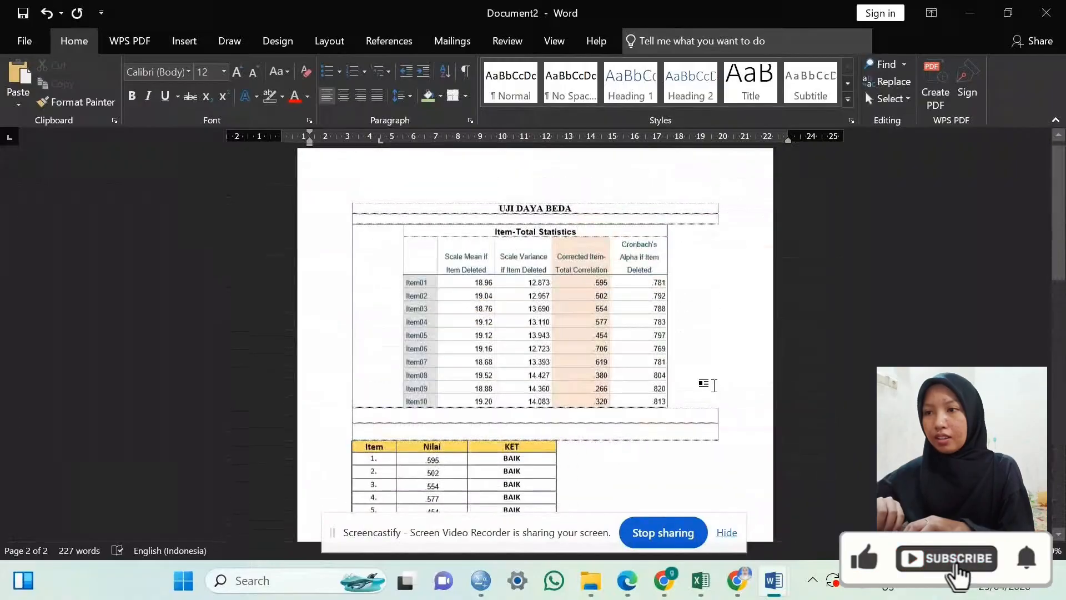